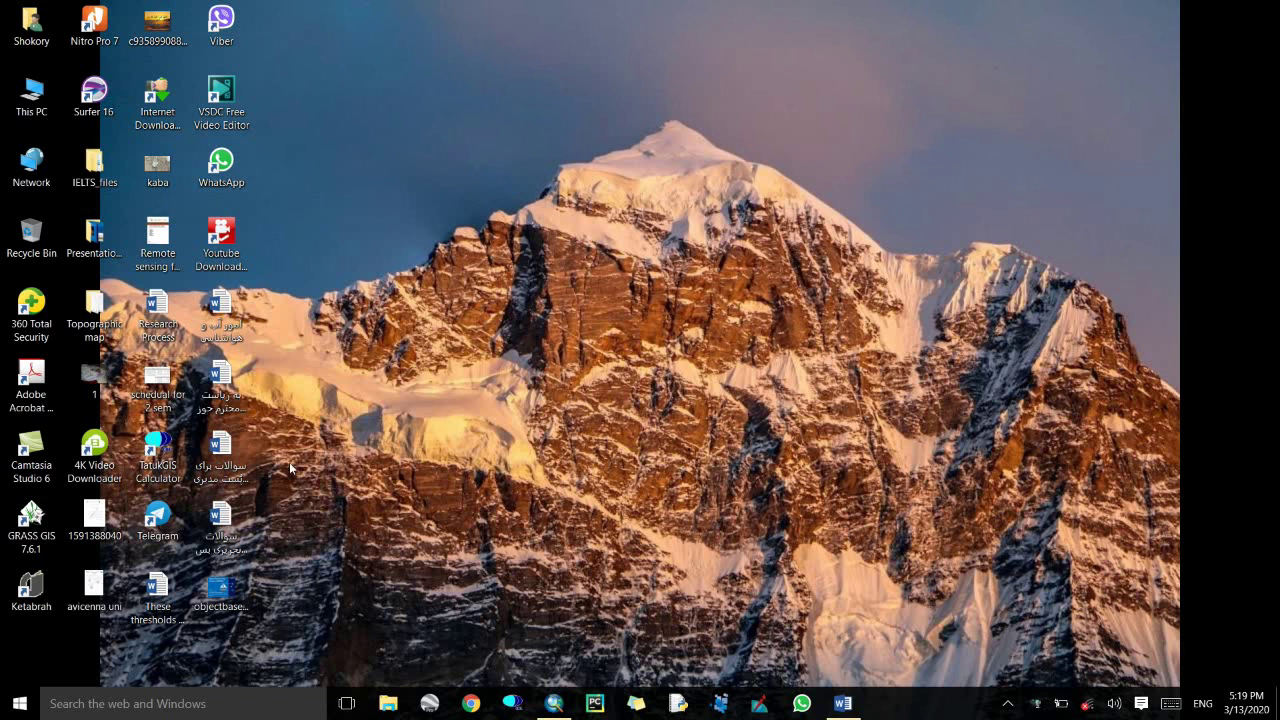
Review the Geoprocessing Tab in ArcMap agenda in the open Word document, then put the document away.
click(843, 703)
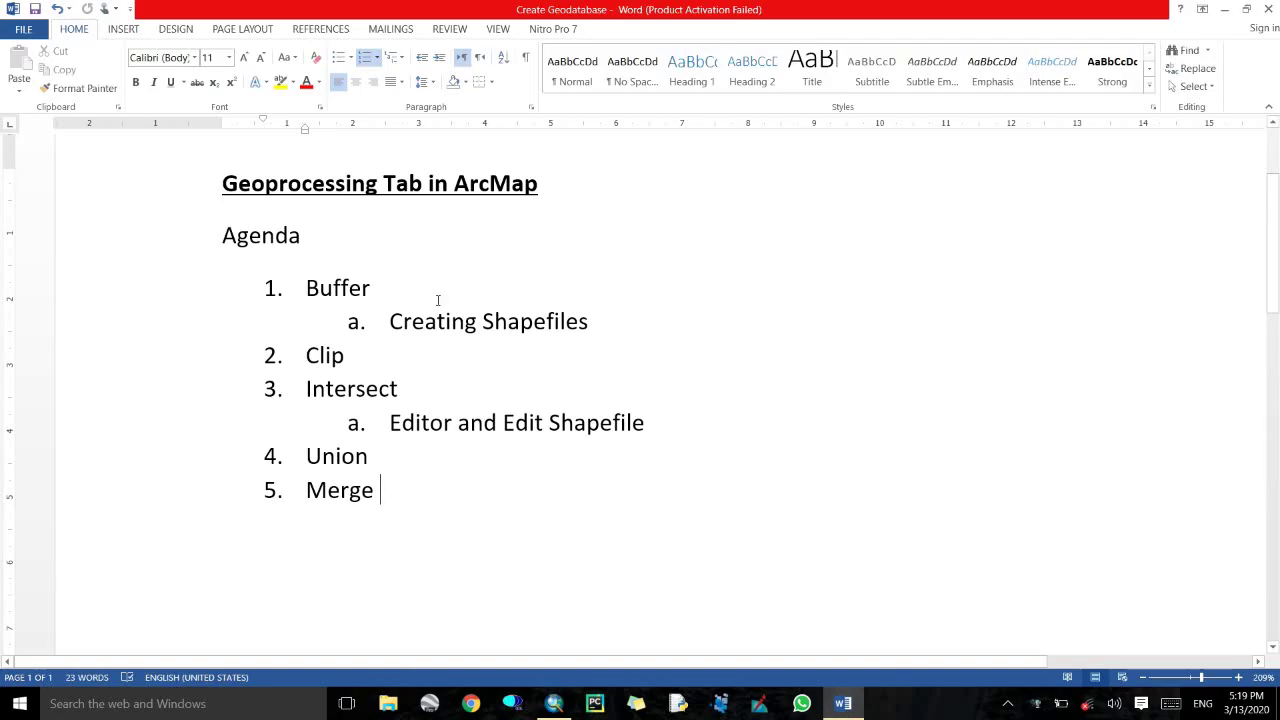
triple_click(313, 187)
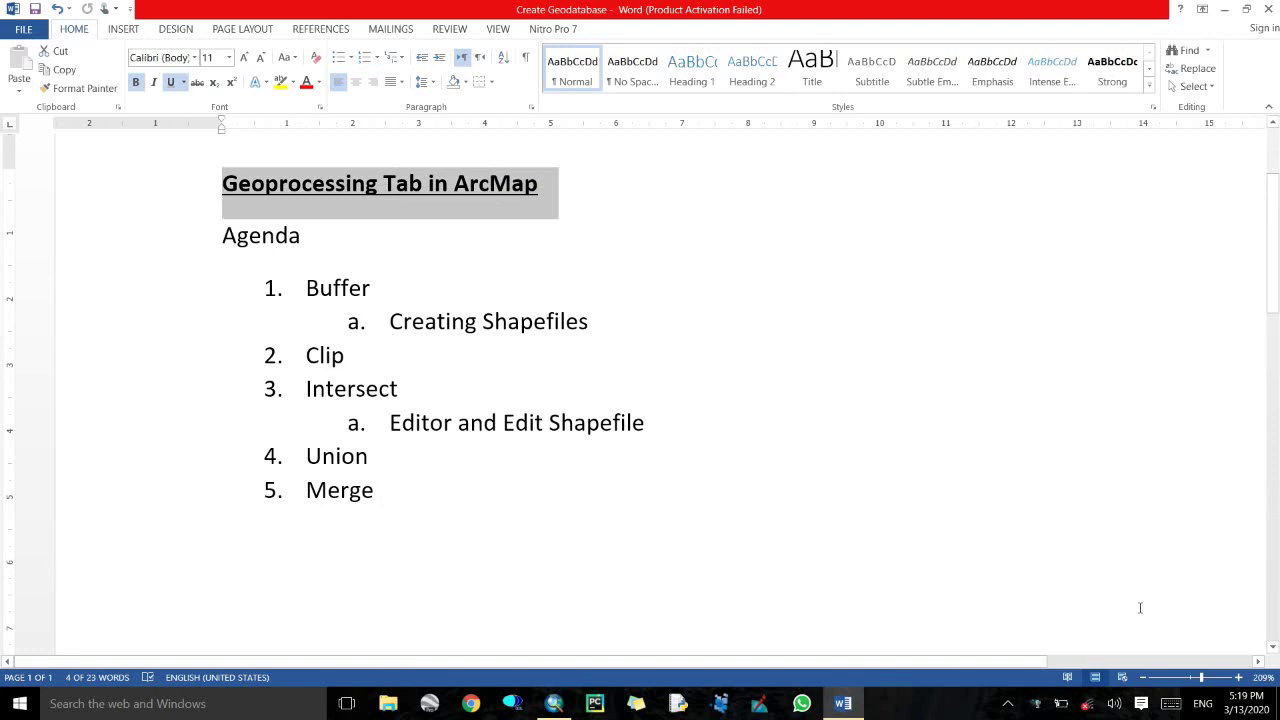
click(489, 512)
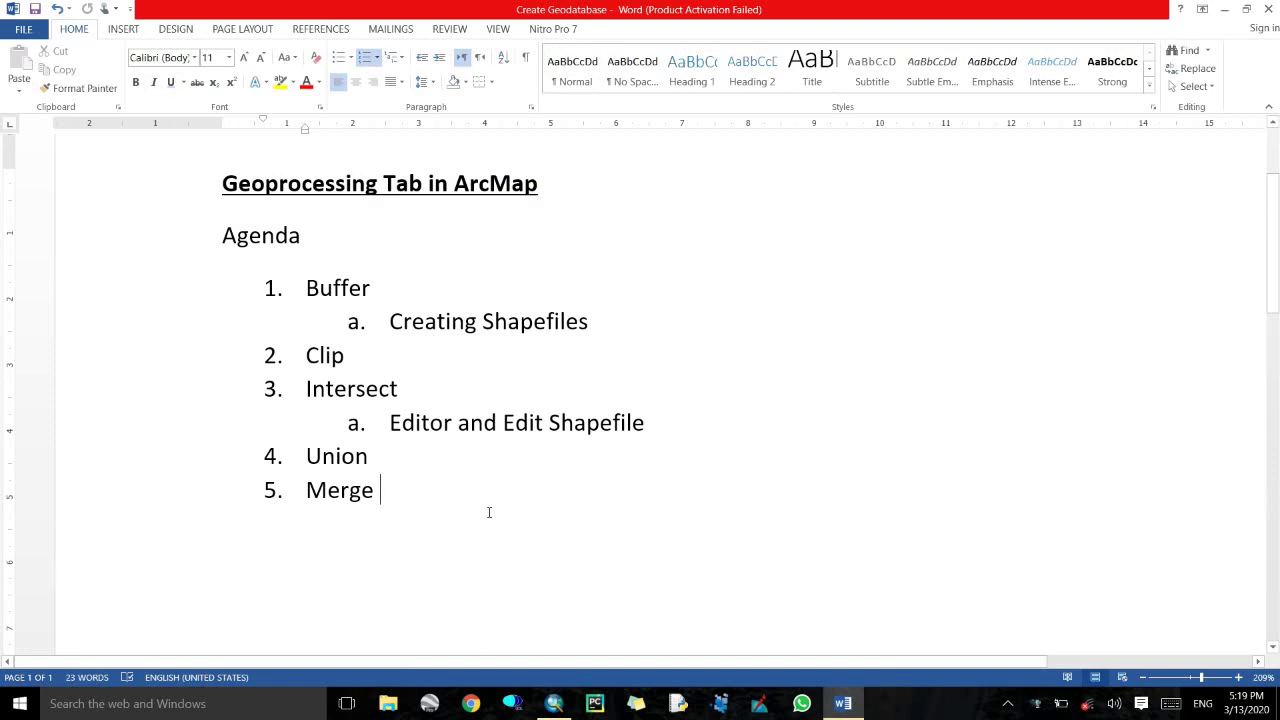
click(1224, 11)
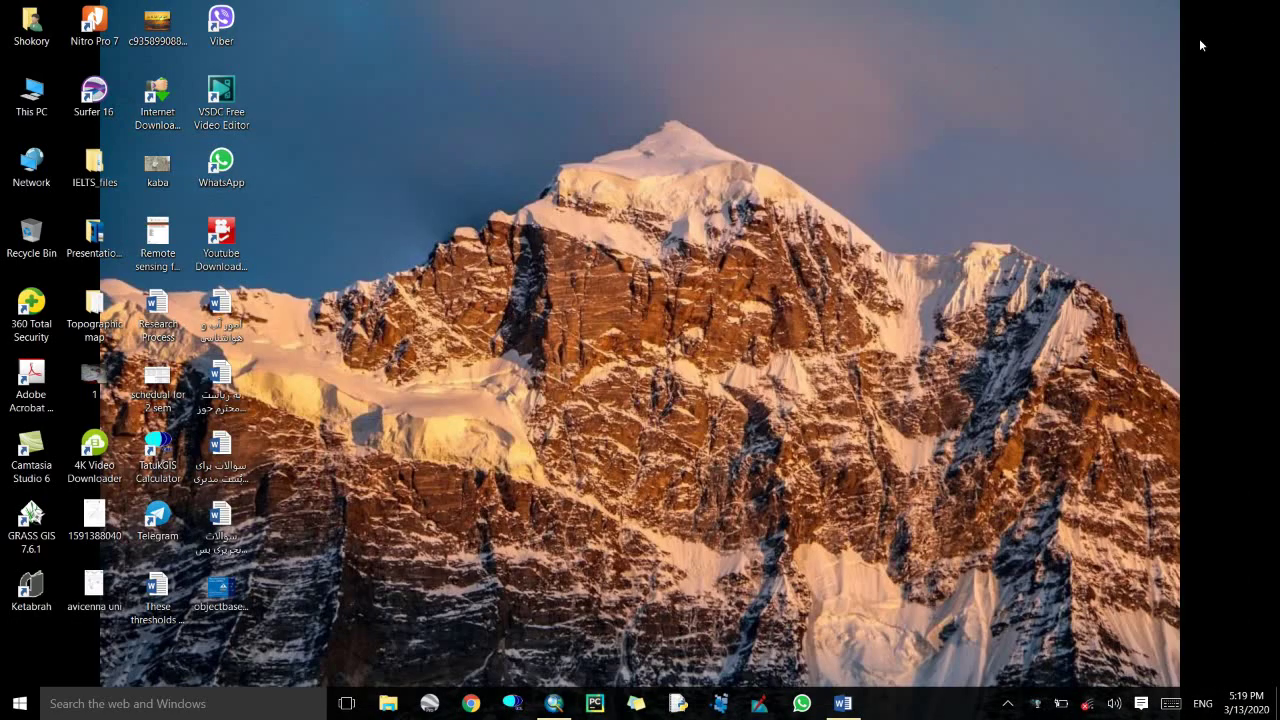
Switch to ArcMap and start a new shapefile named district in the D:\YouTube_Channel\data folder, with Point as its feature type.
click(554, 703)
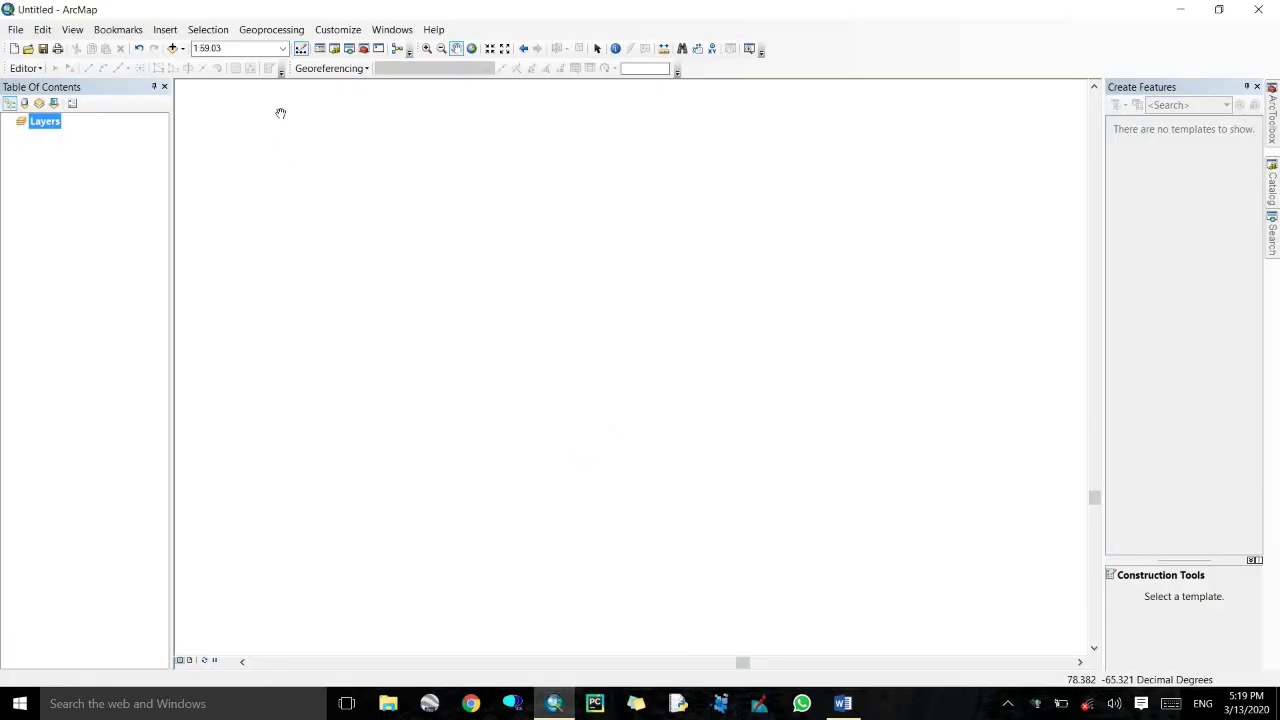
click(271, 29)
click(1271, 188)
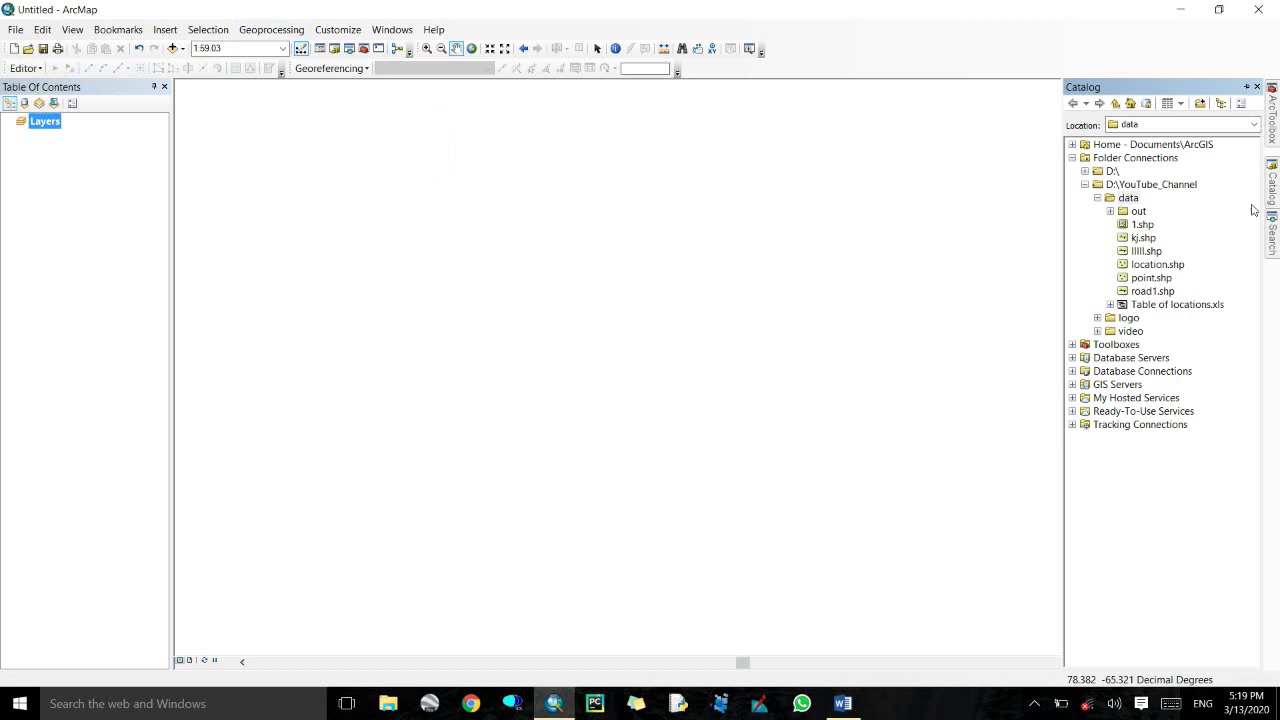
click(1124, 201)
right_click(1128, 202)
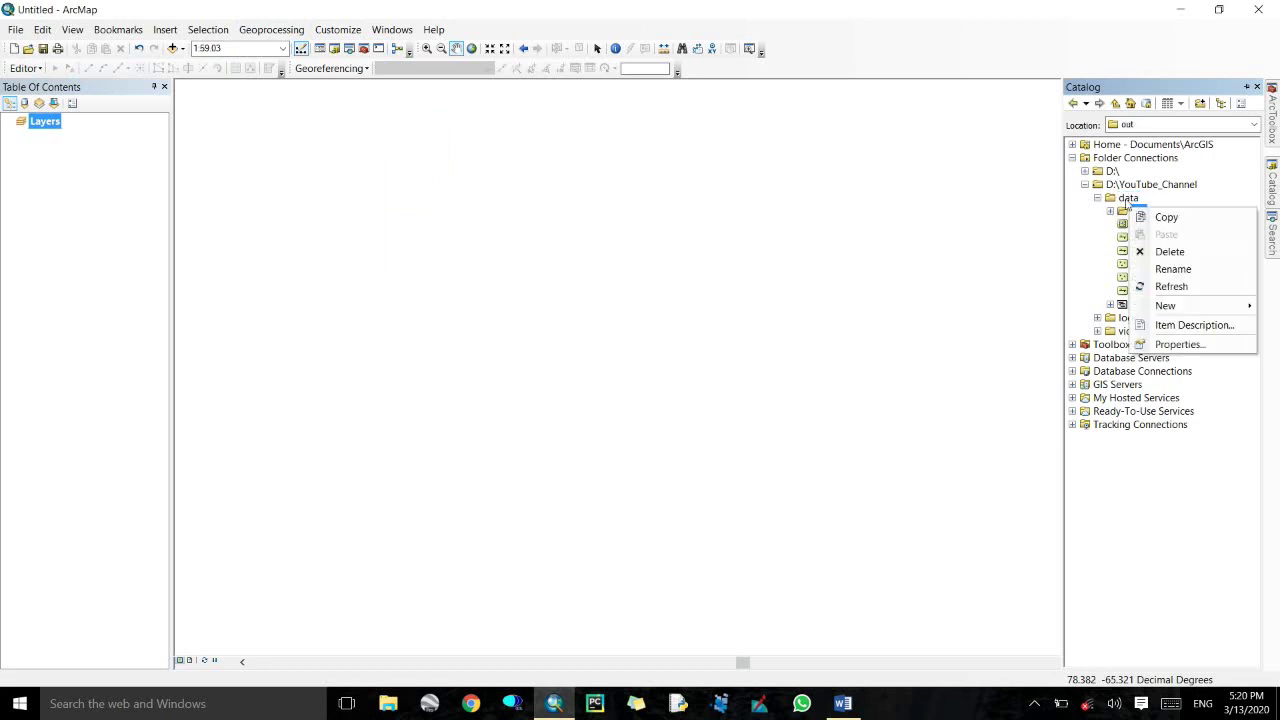
mouse_move(1161, 297)
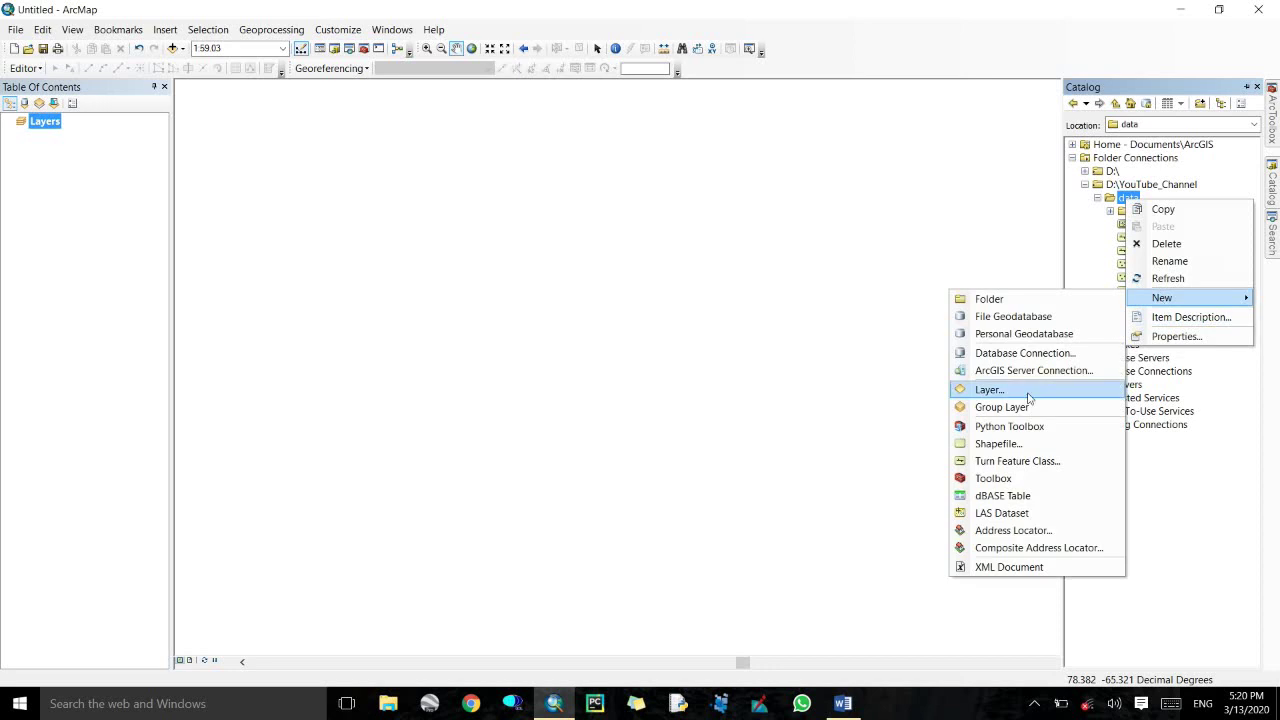
click(1003, 445)
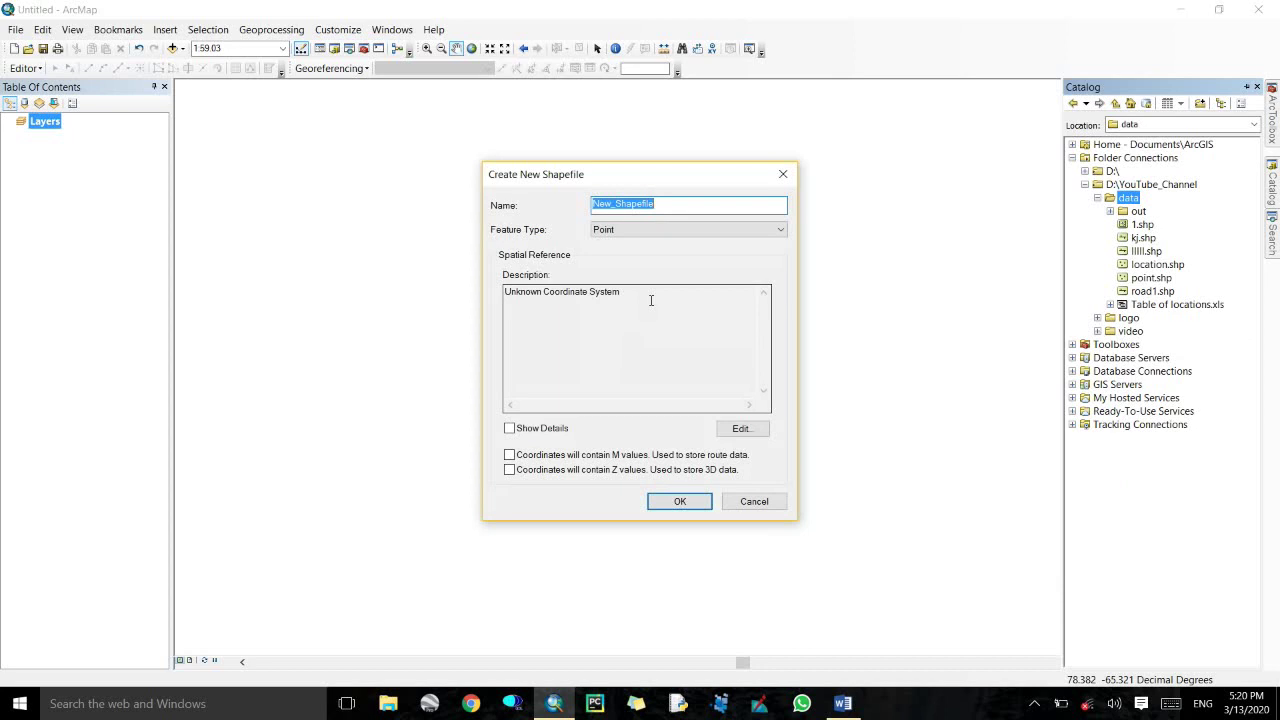
text(district)
click(626, 232)
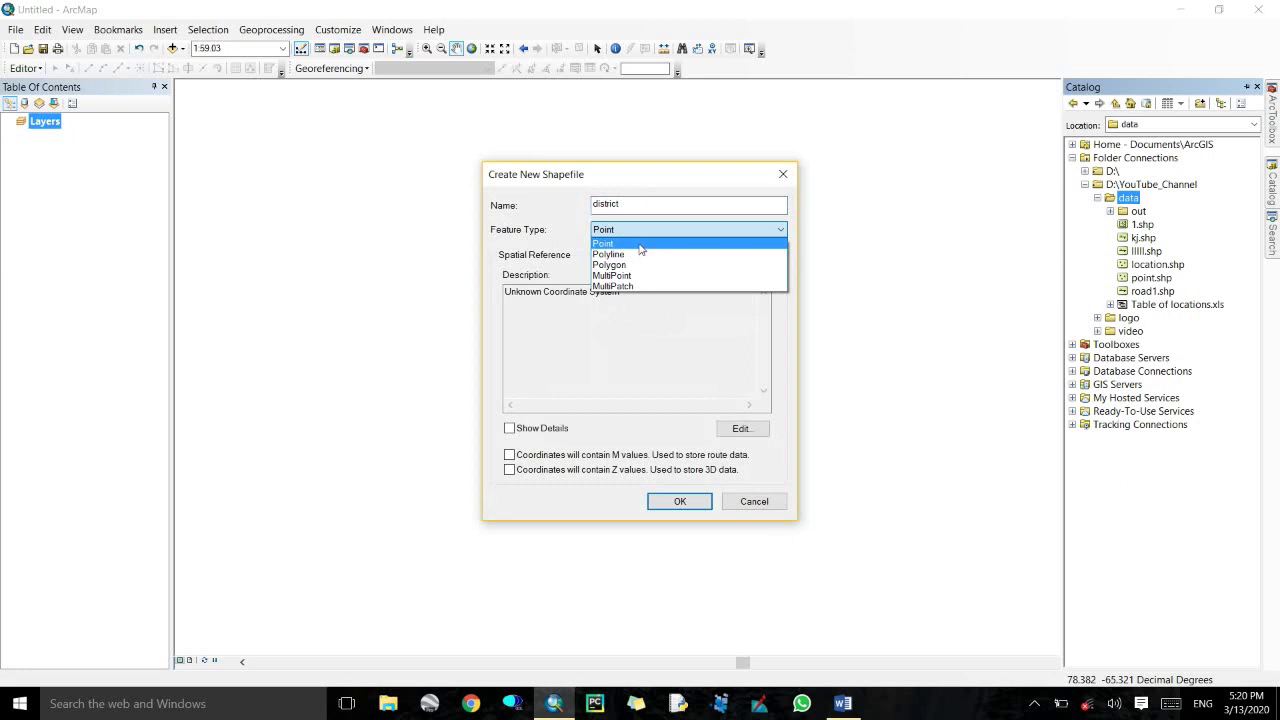
click(641, 245)
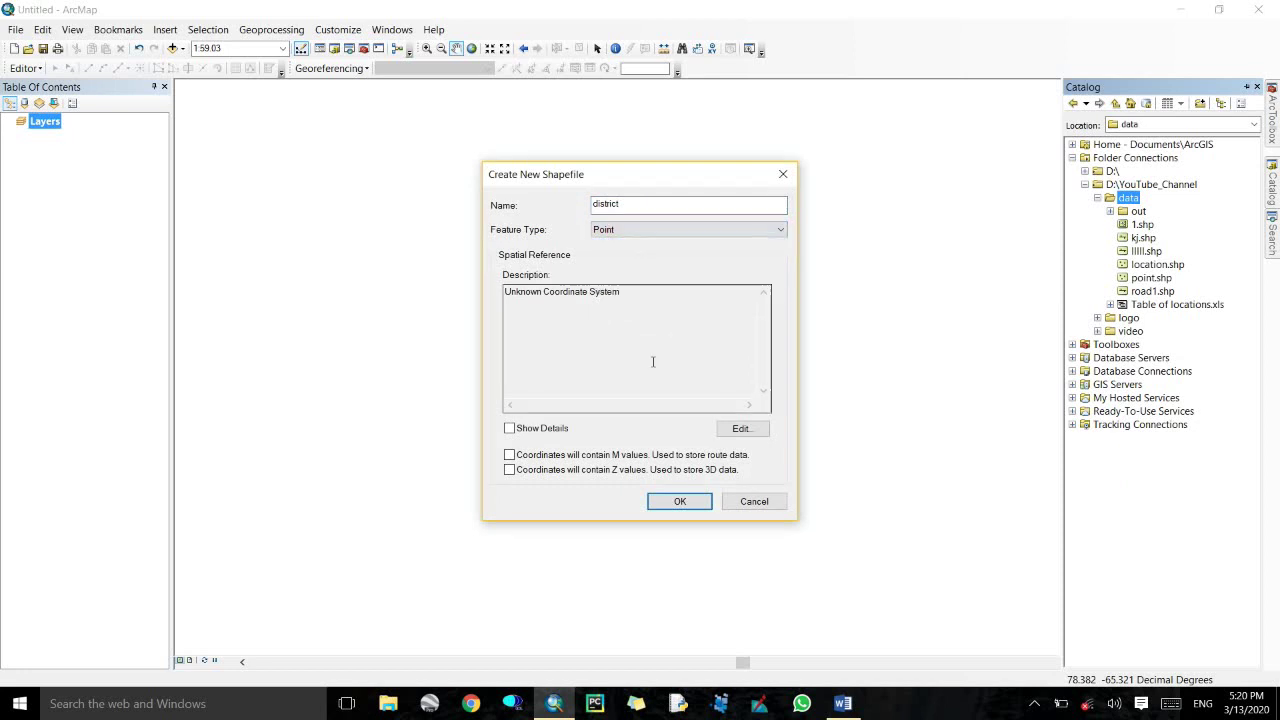
Assign the projected coordinate system WGS 1984 UTM Zone 42N to the new shapefile and create it.
click(740, 430)
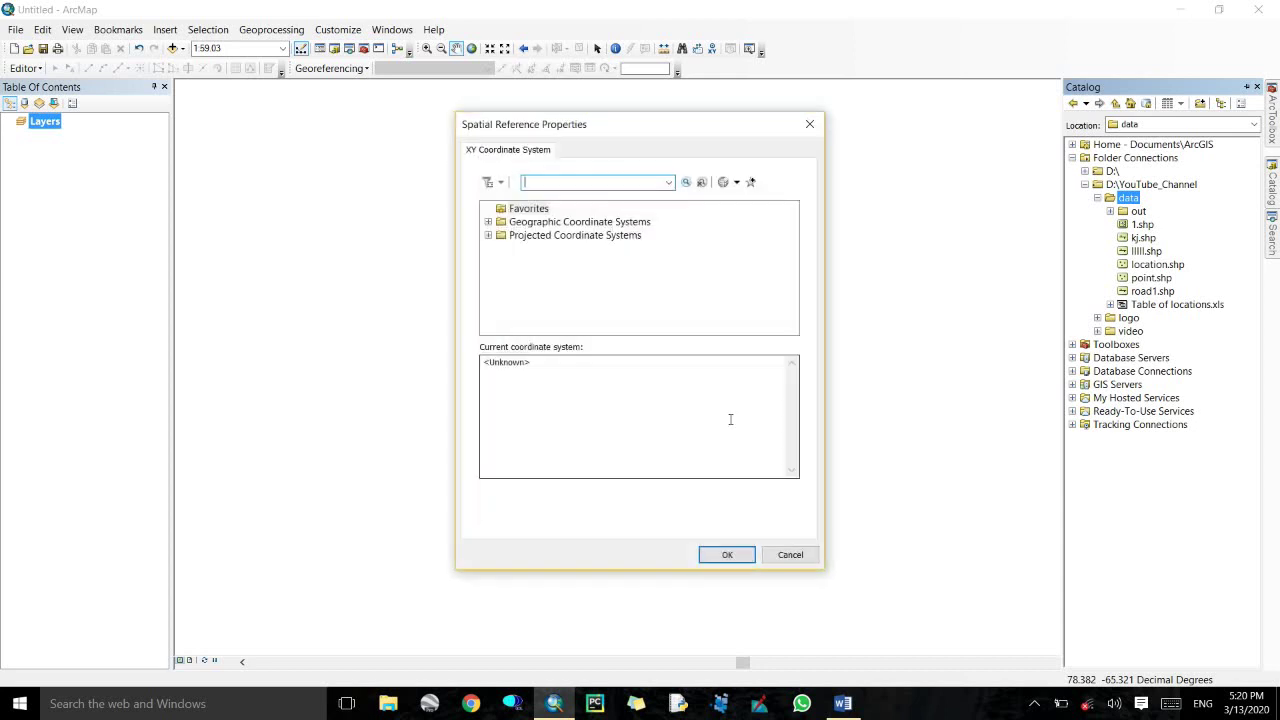
click(487, 236)
scroll(512, 300, down, 2)
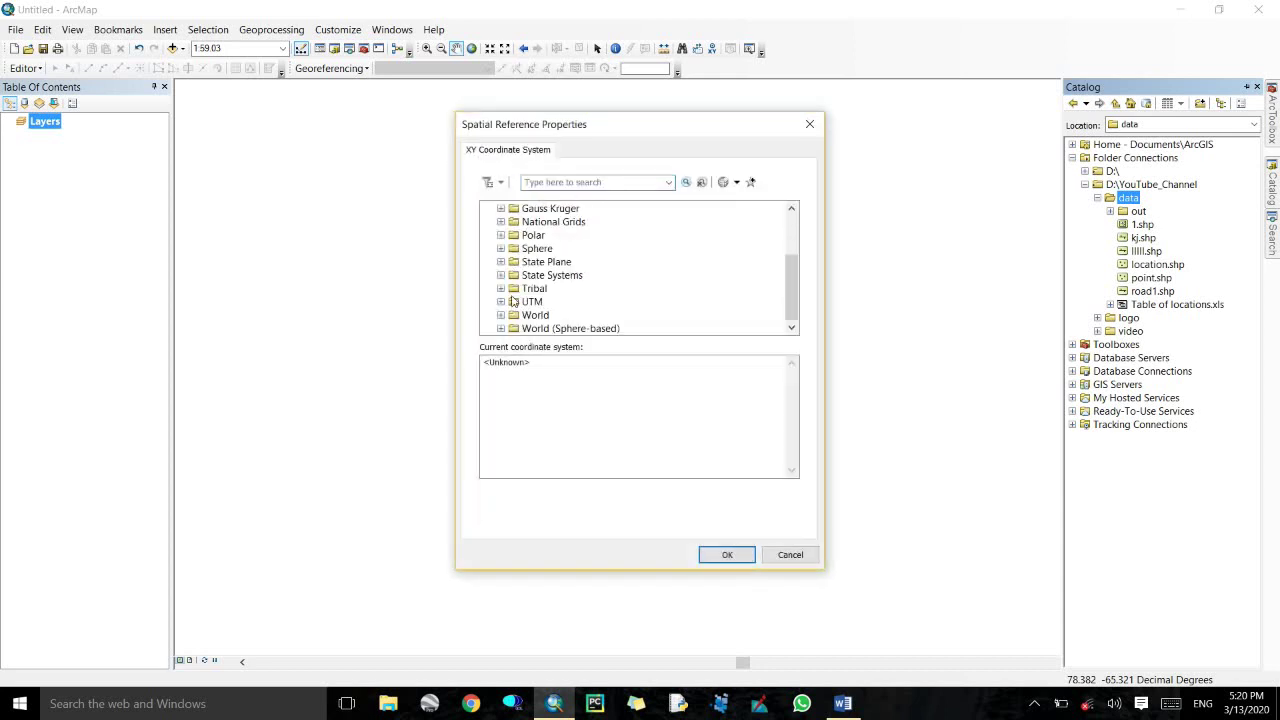
click(501, 302)
scroll(530, 305, down, 3)
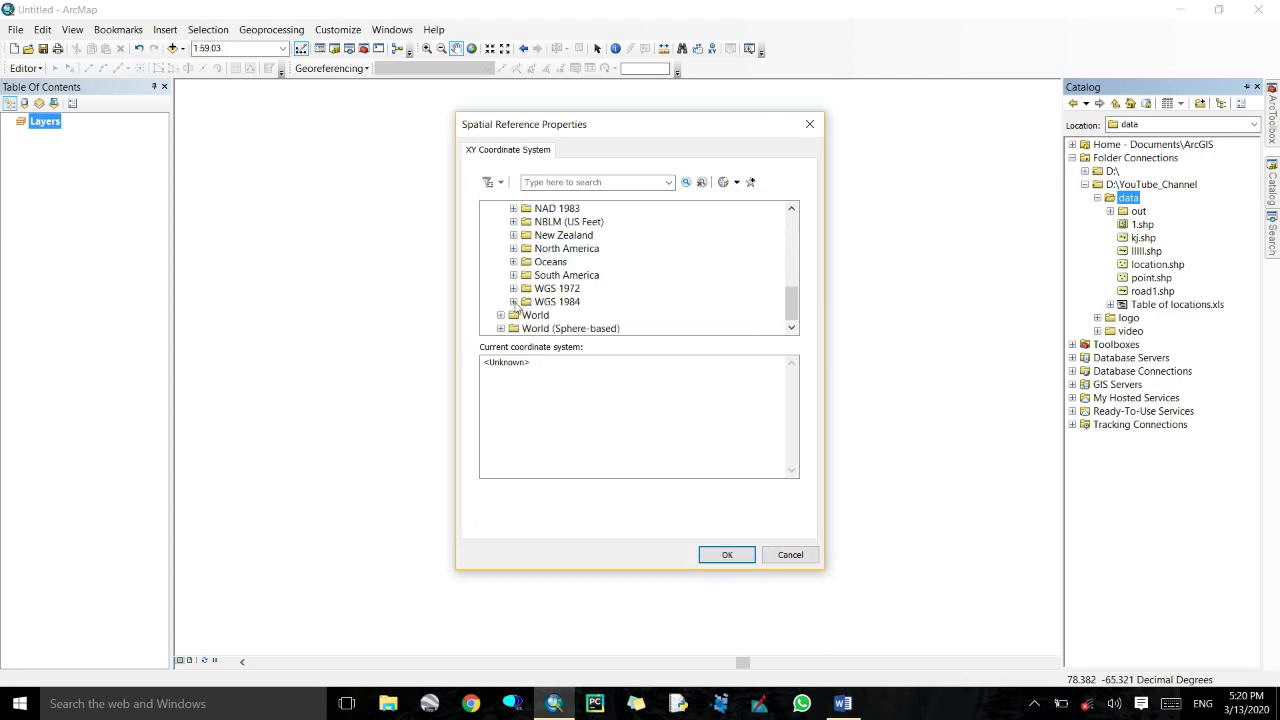
click(513, 302)
click(526, 315)
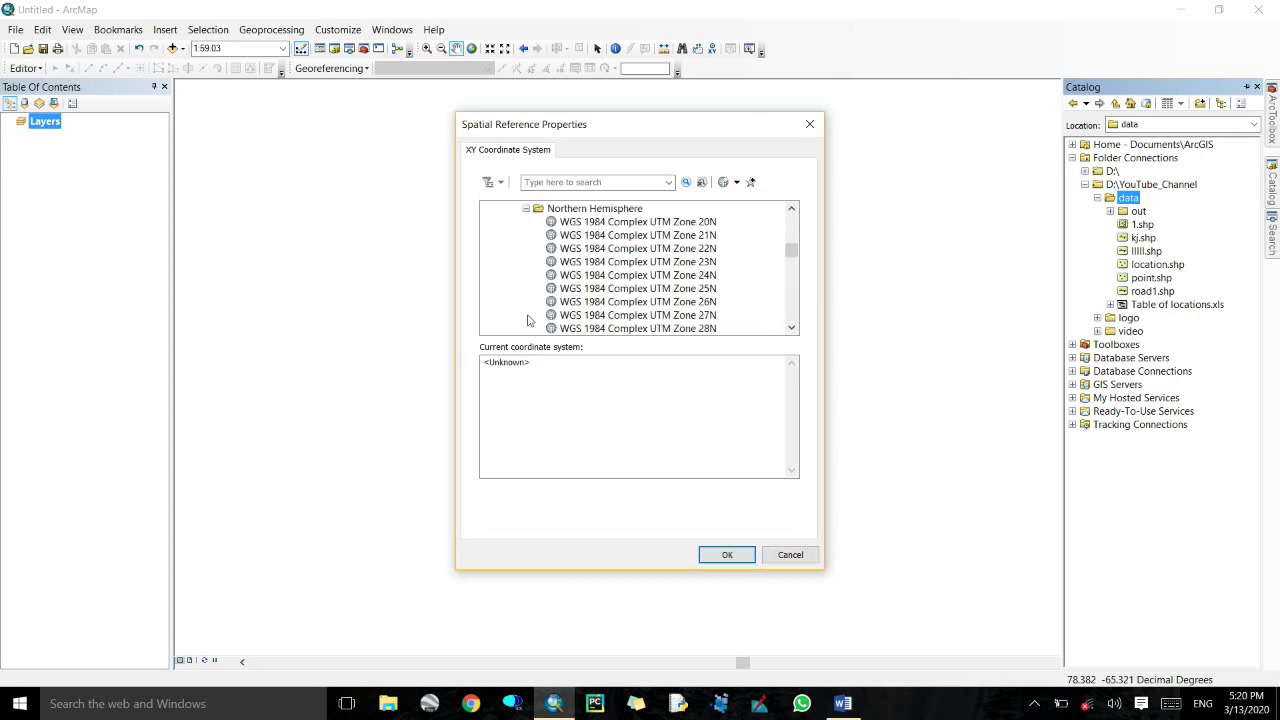
scroll(640, 300, down, 8)
scroll(645, 298, down, 5)
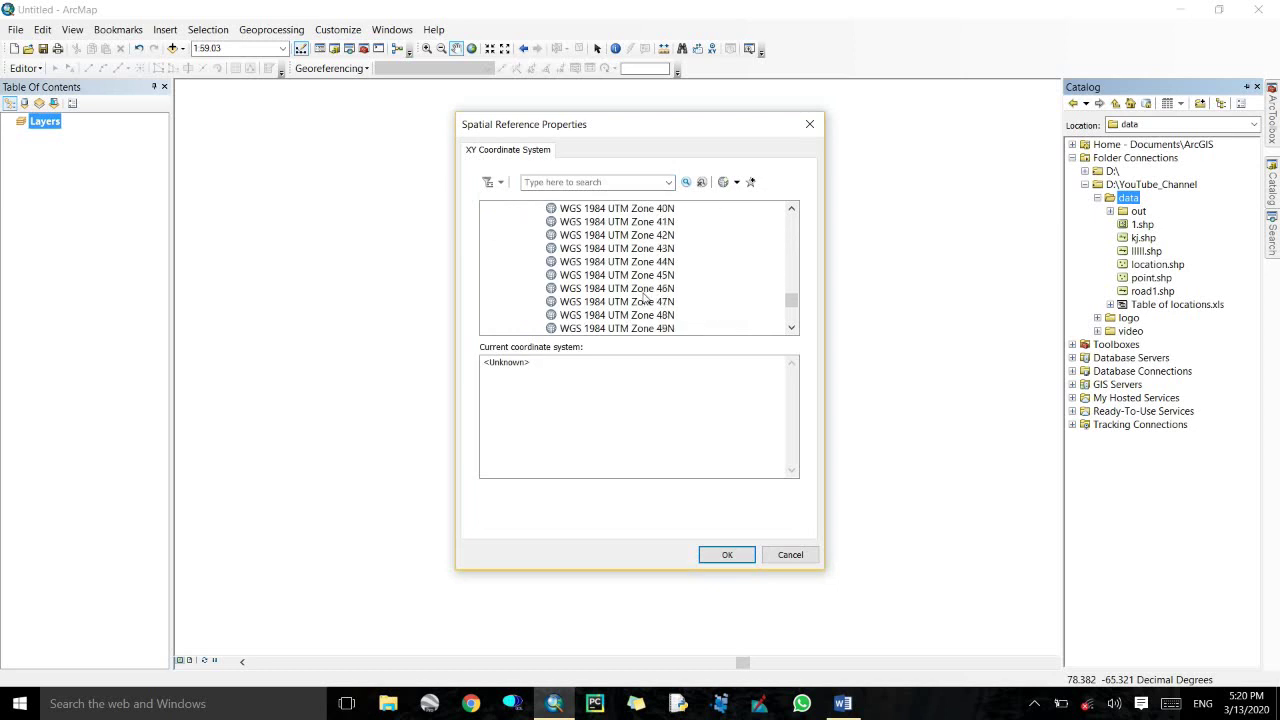
click(640, 239)
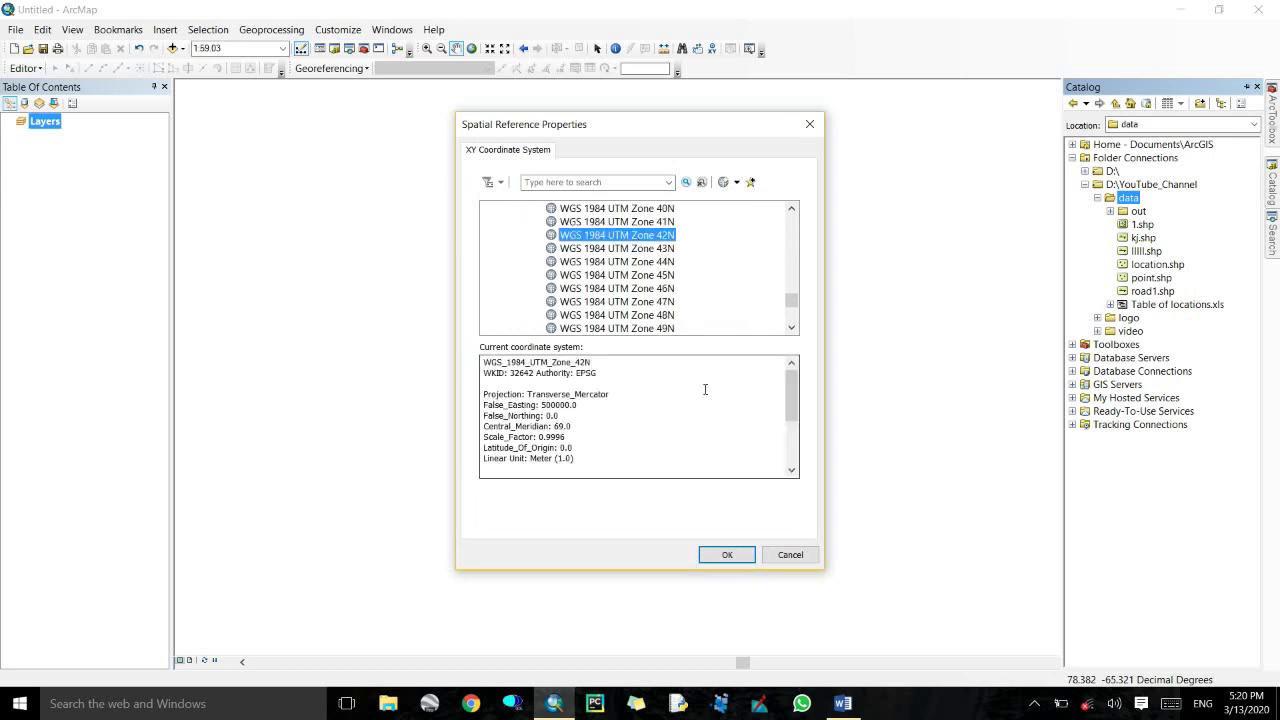
click(725, 553)
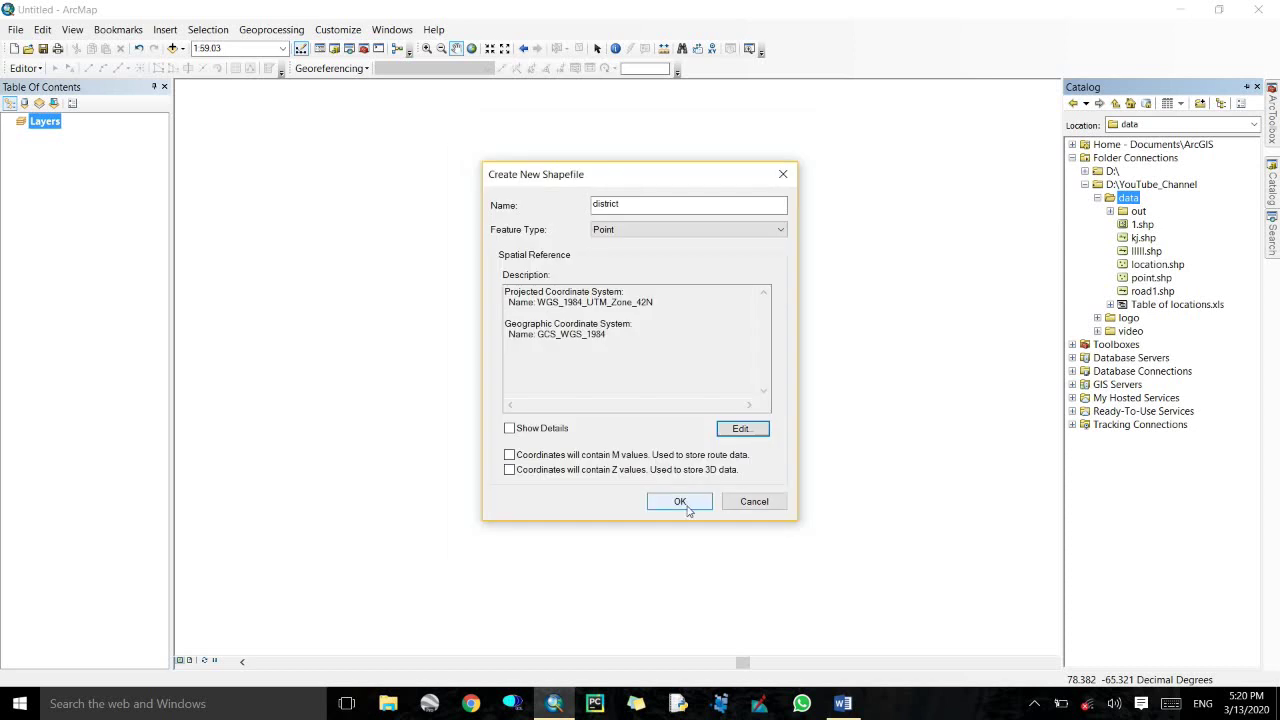
click(682, 502)
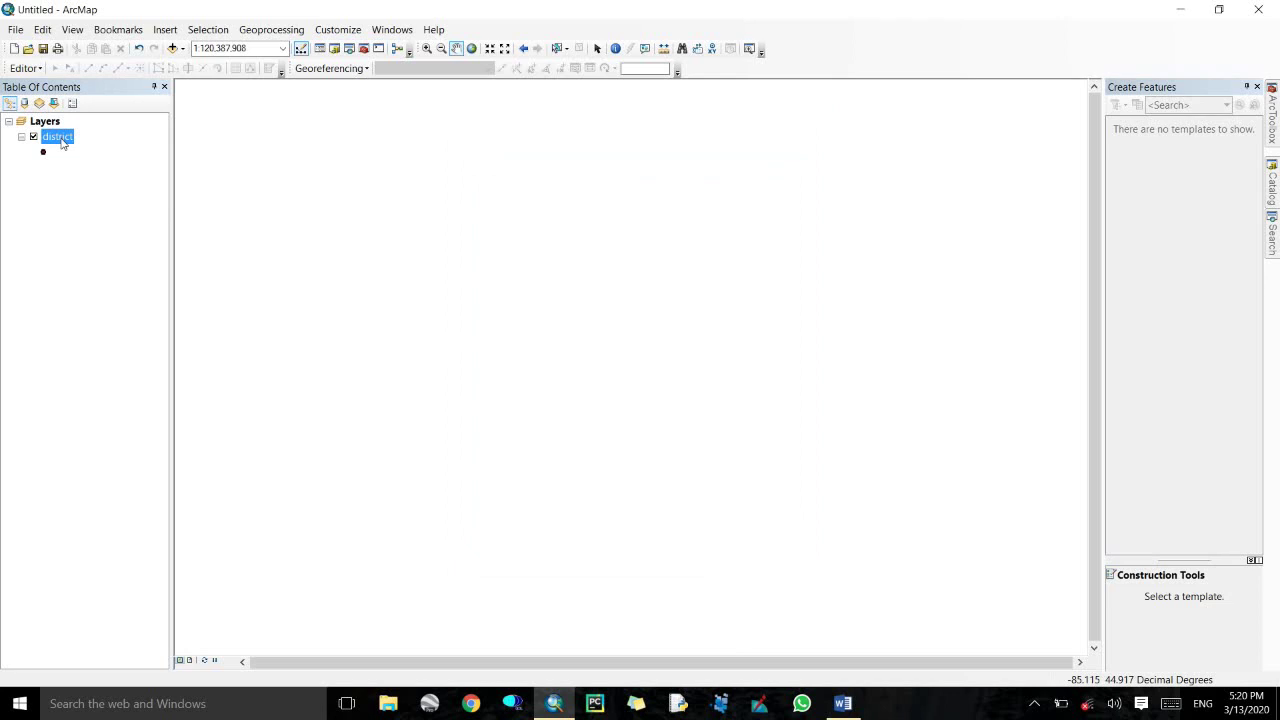
Start editing the district layer and place one point feature near the middle of the map.
right_click(61, 142)
mouse_move(145, 335)
click(389, 334)
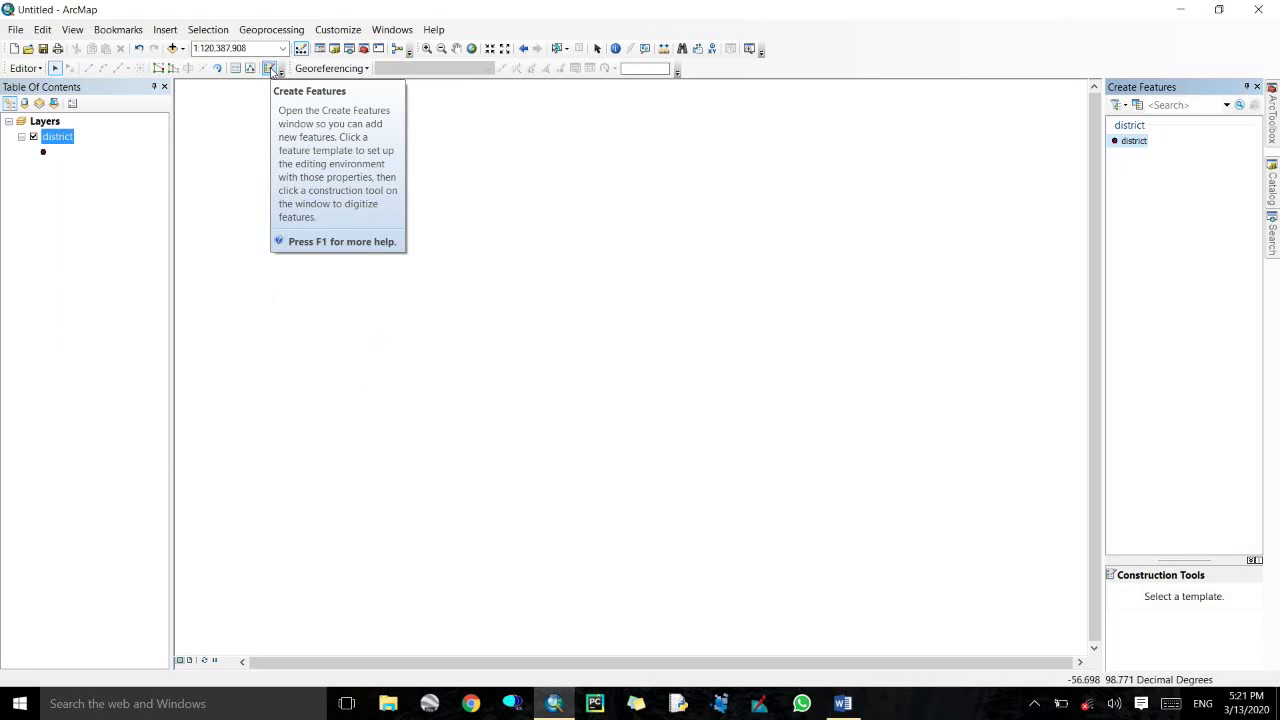
click(1135, 143)
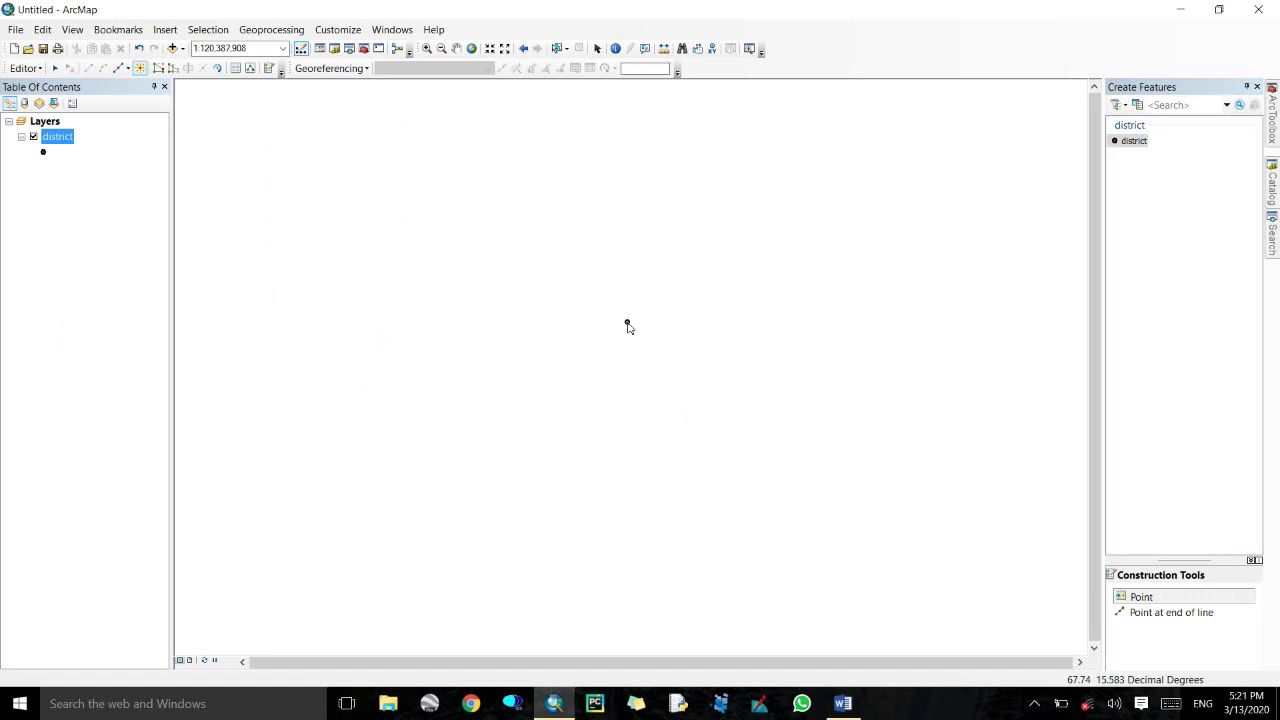
click(621, 322)
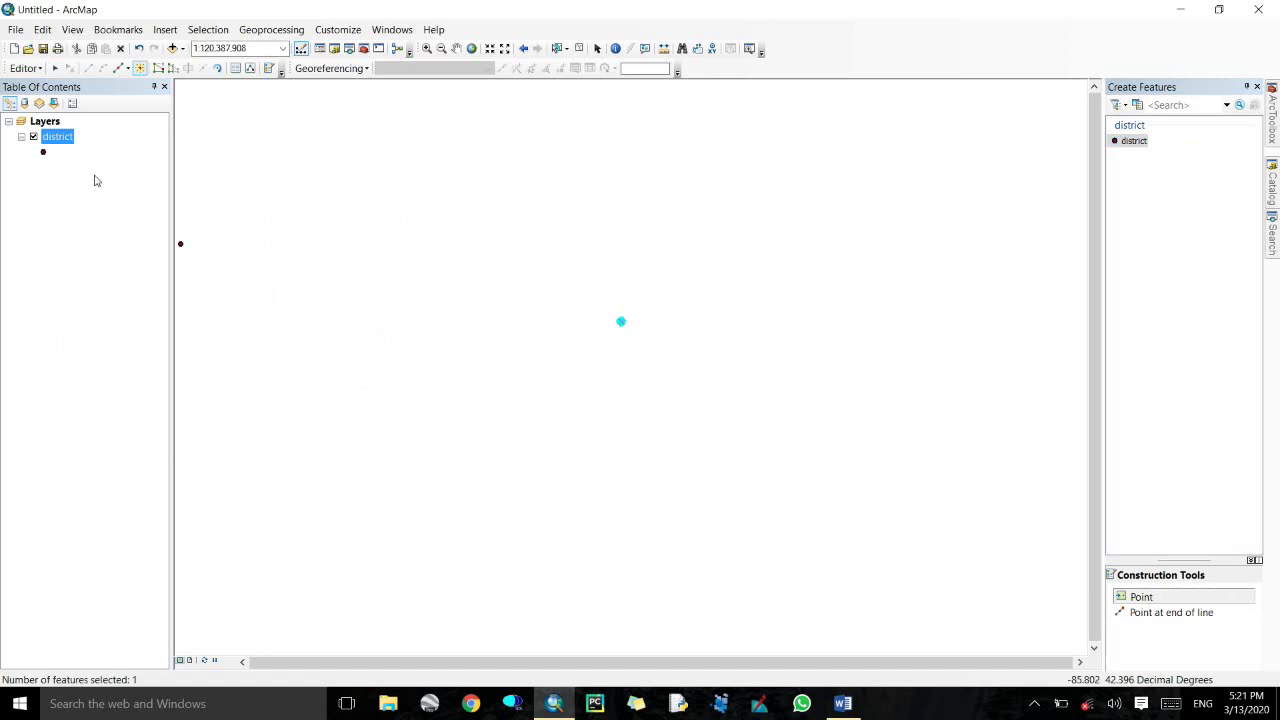
Stop the editing session and save the edits to the district layer.
click(24, 68)
click(50, 103)
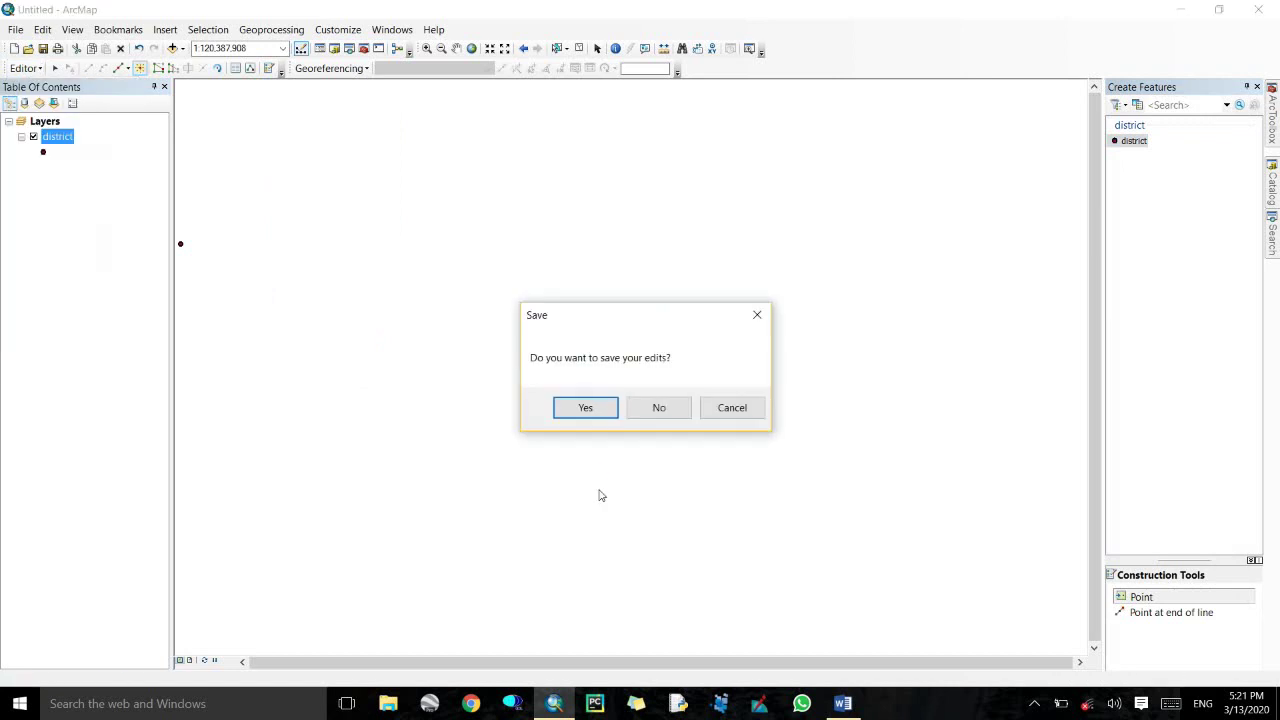
key(Return)
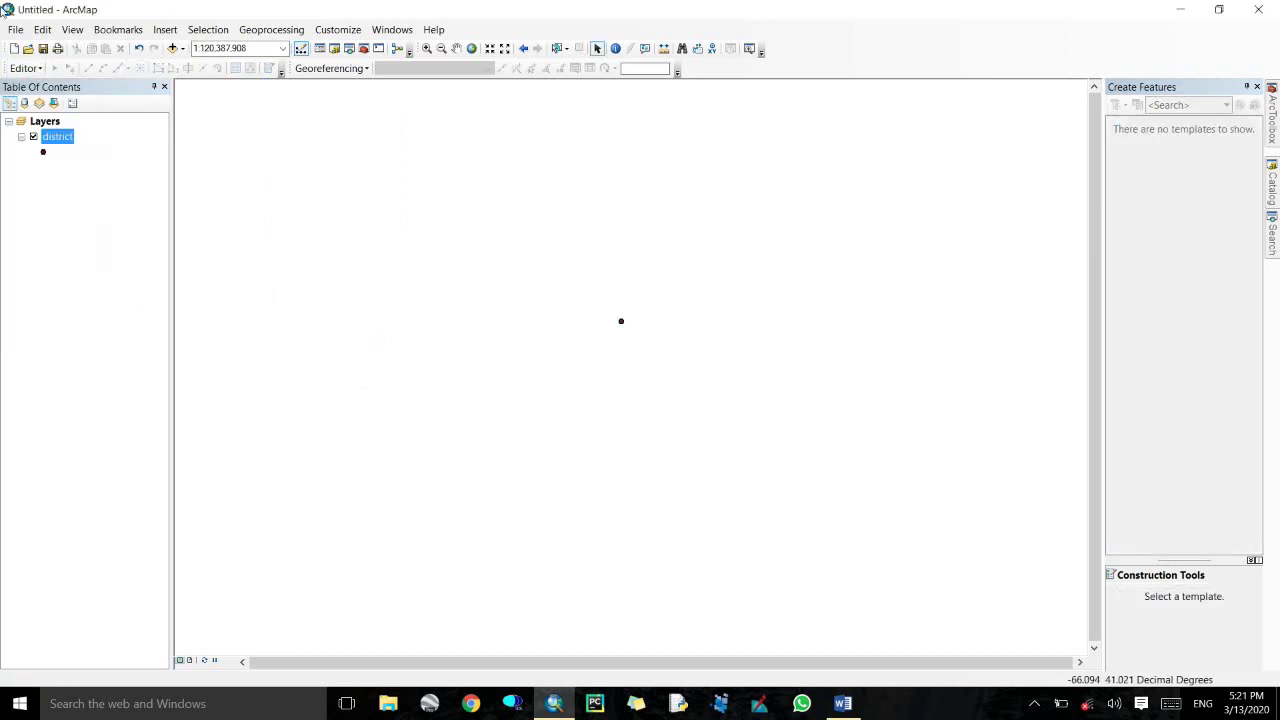
Change the district layer's point symbol to the green Star 4 marker.
click(44, 155)
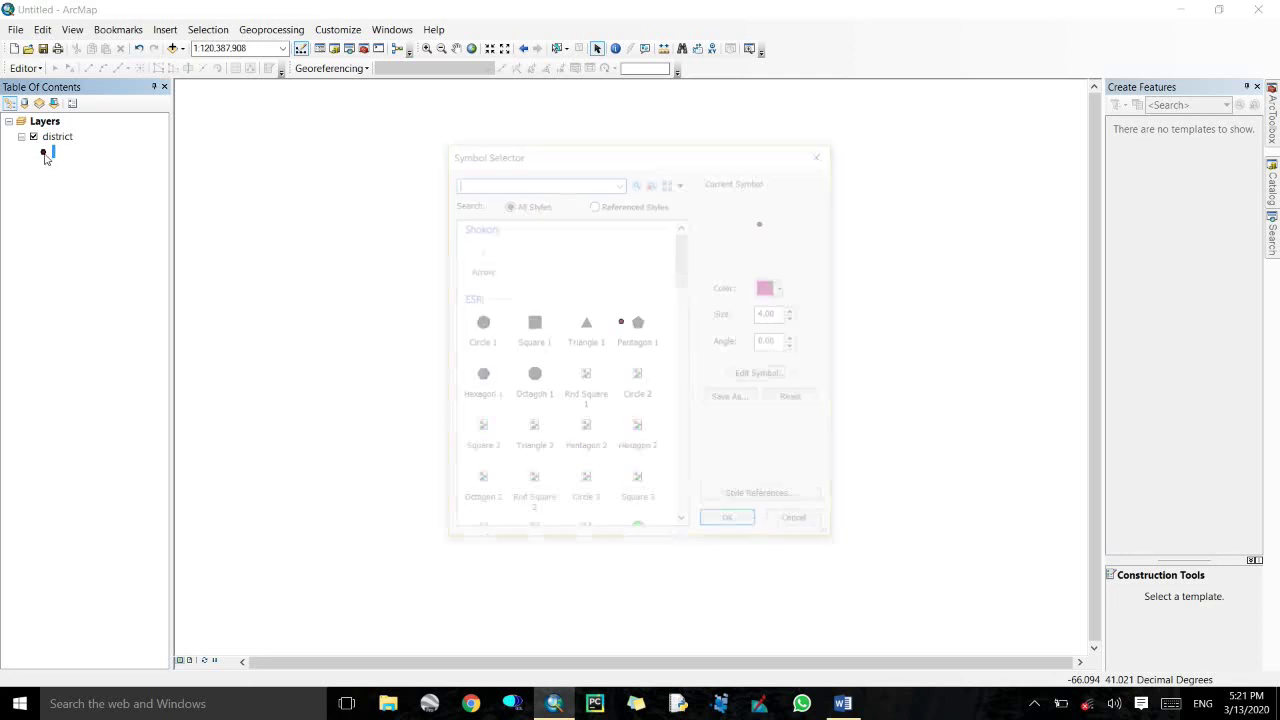
scroll(540, 460, down, 5)
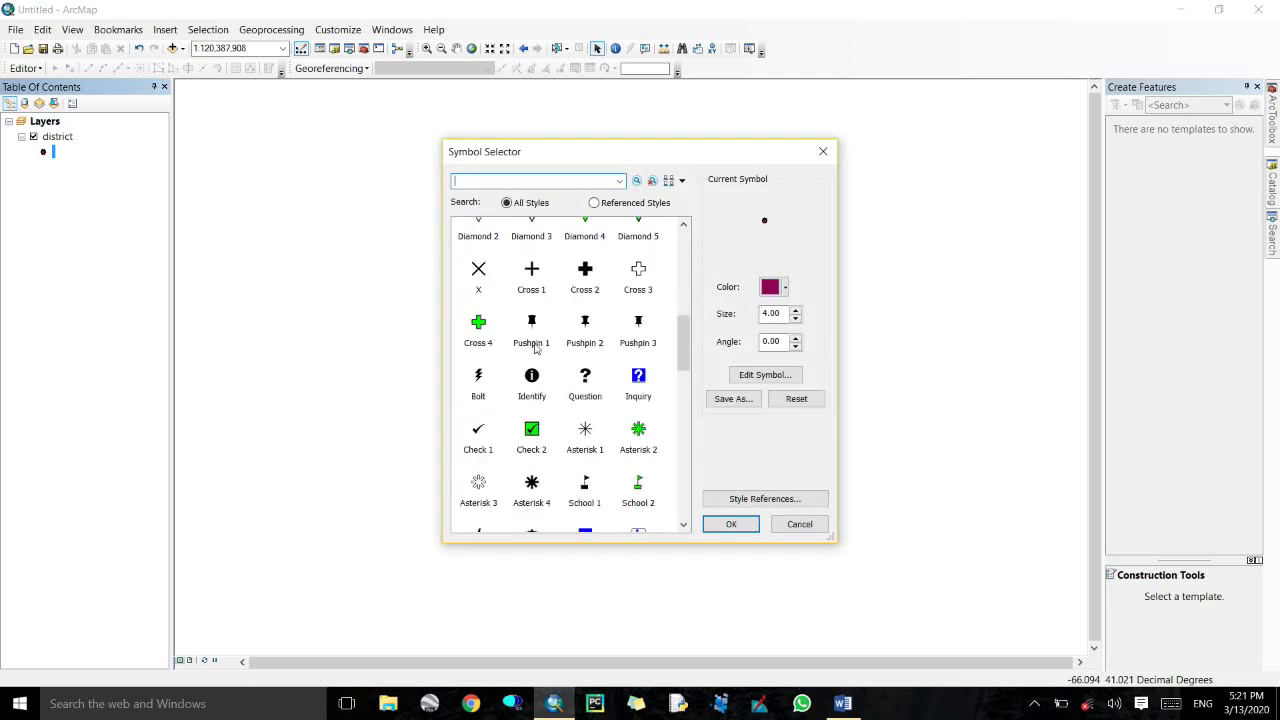
scroll(530, 350, up, 2)
scroll(510, 328, up, 2)
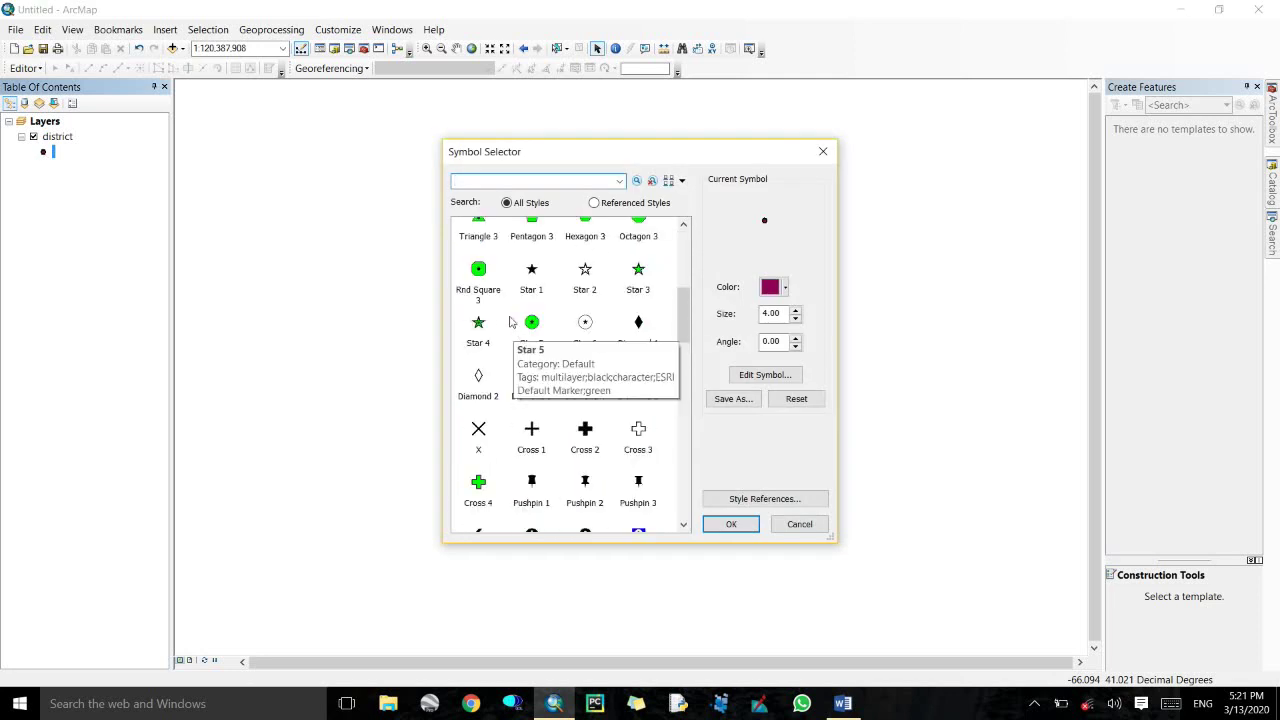
click(484, 326)
click(728, 527)
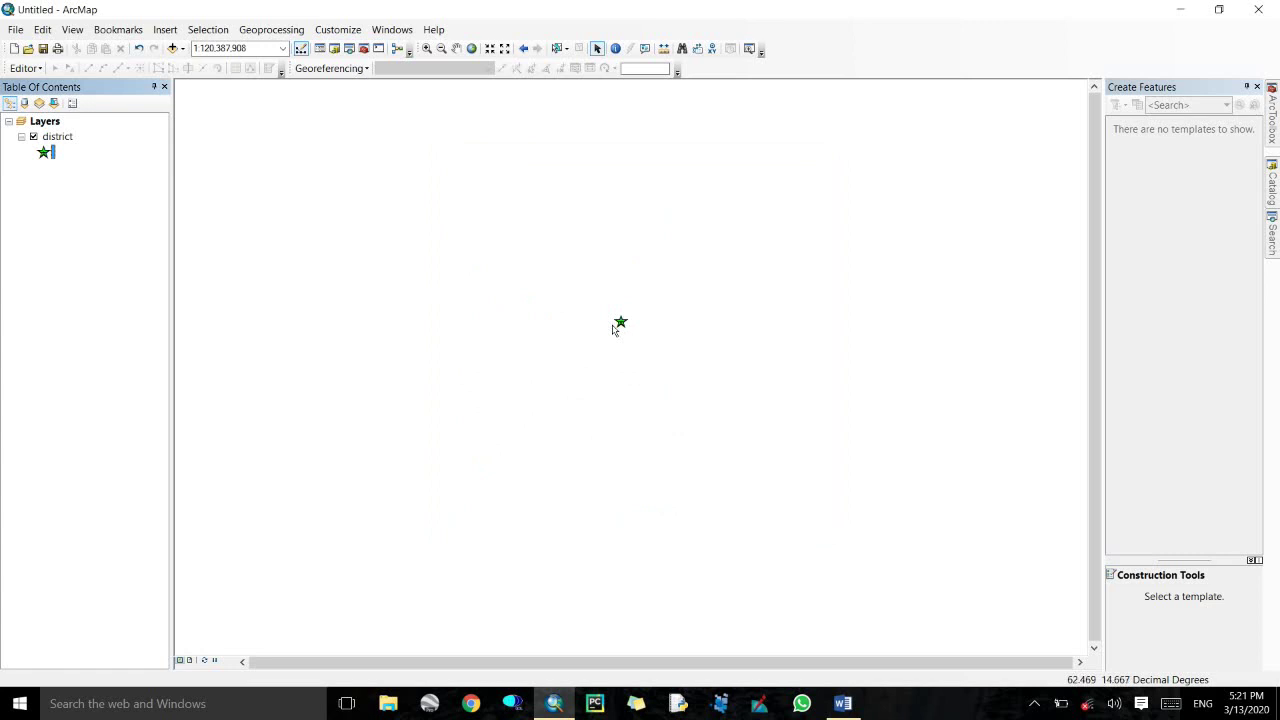
Open the Buffer tool with district as input features and set the output feature class to star_buffer.shp in the out folder.
click(271, 29)
click(275, 47)
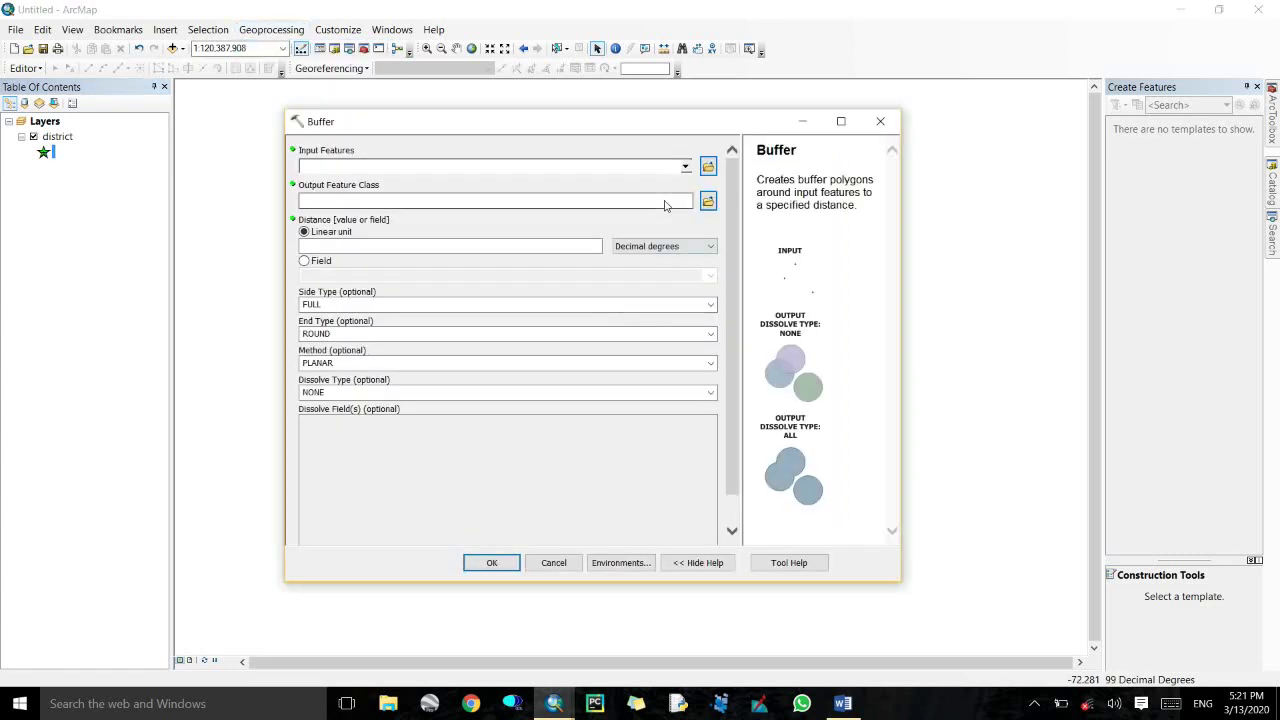
click(685, 166)
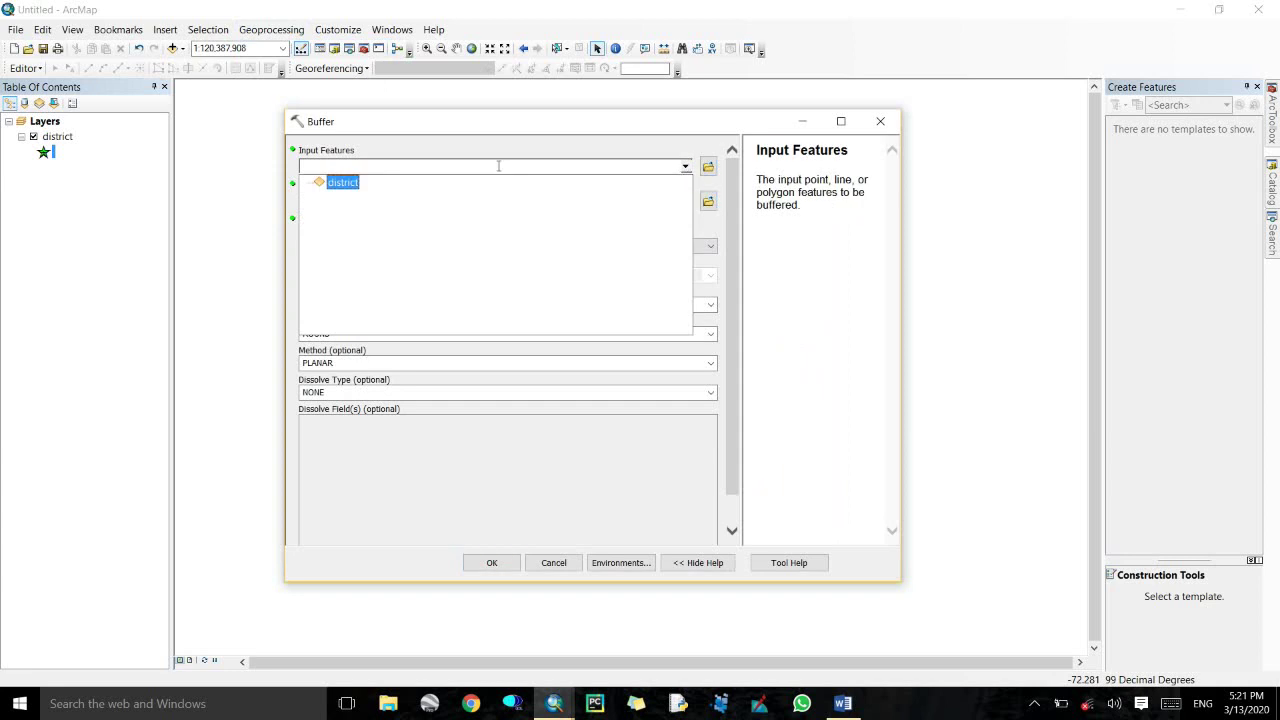
click(341, 184)
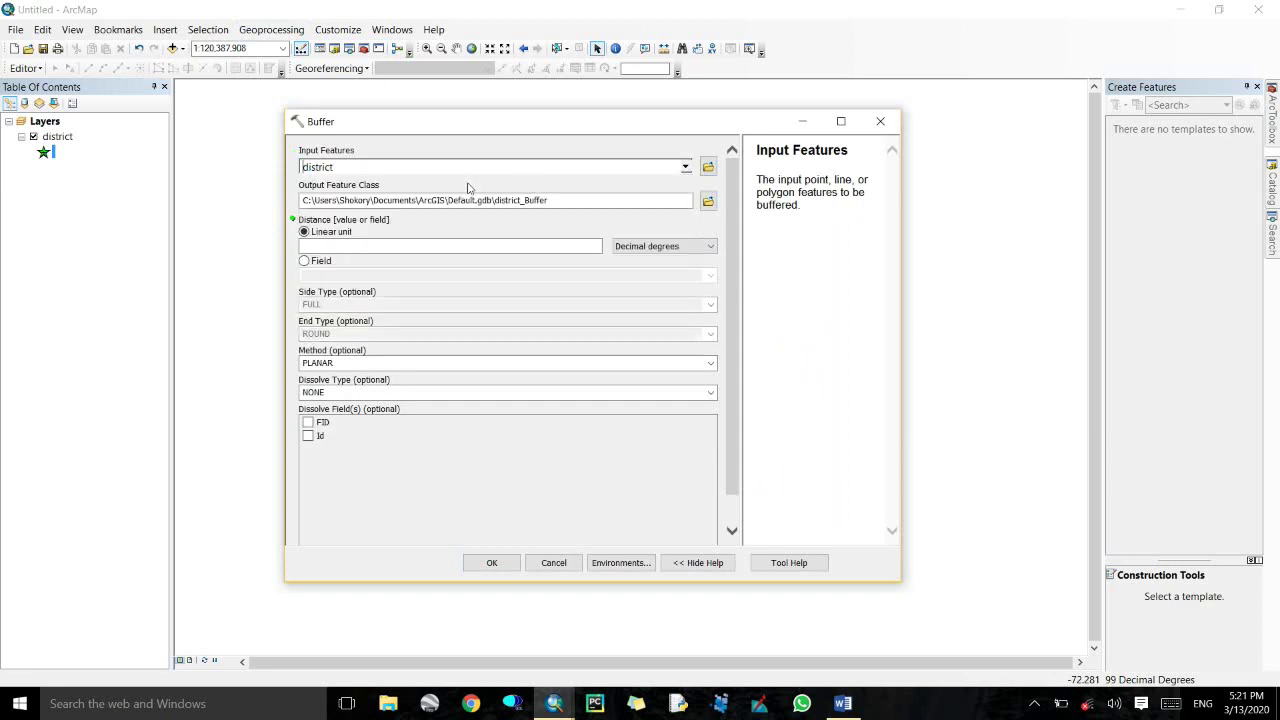
click(708, 201)
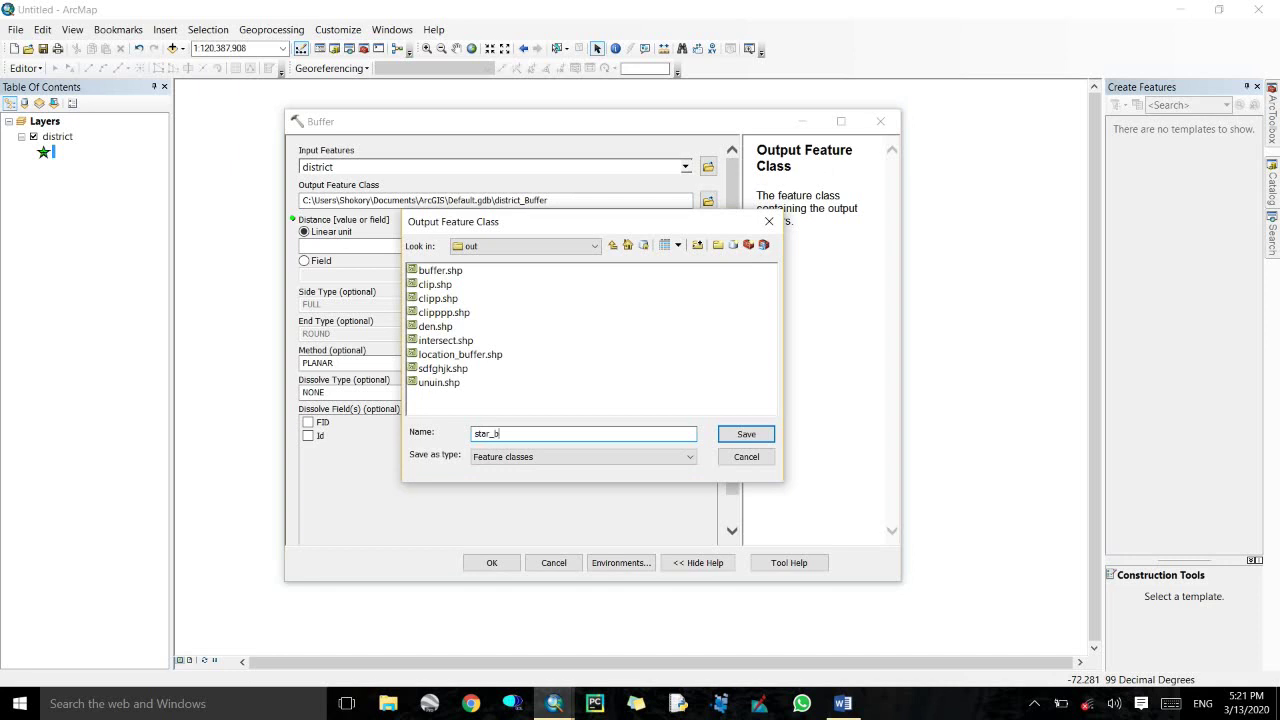
text(er)
key(Return)
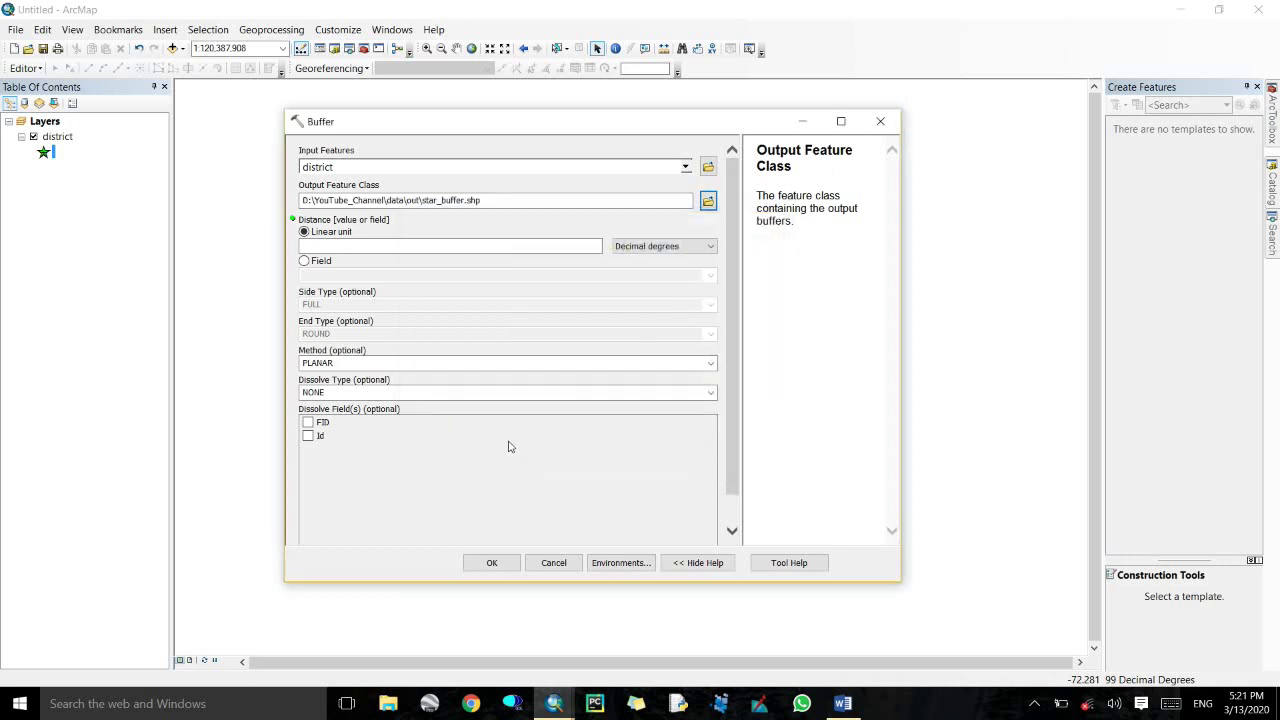
Set the buffer distance to a linear unit of 20 Meters, run the Buffer tool and dismiss its completion report.
click(670, 248)
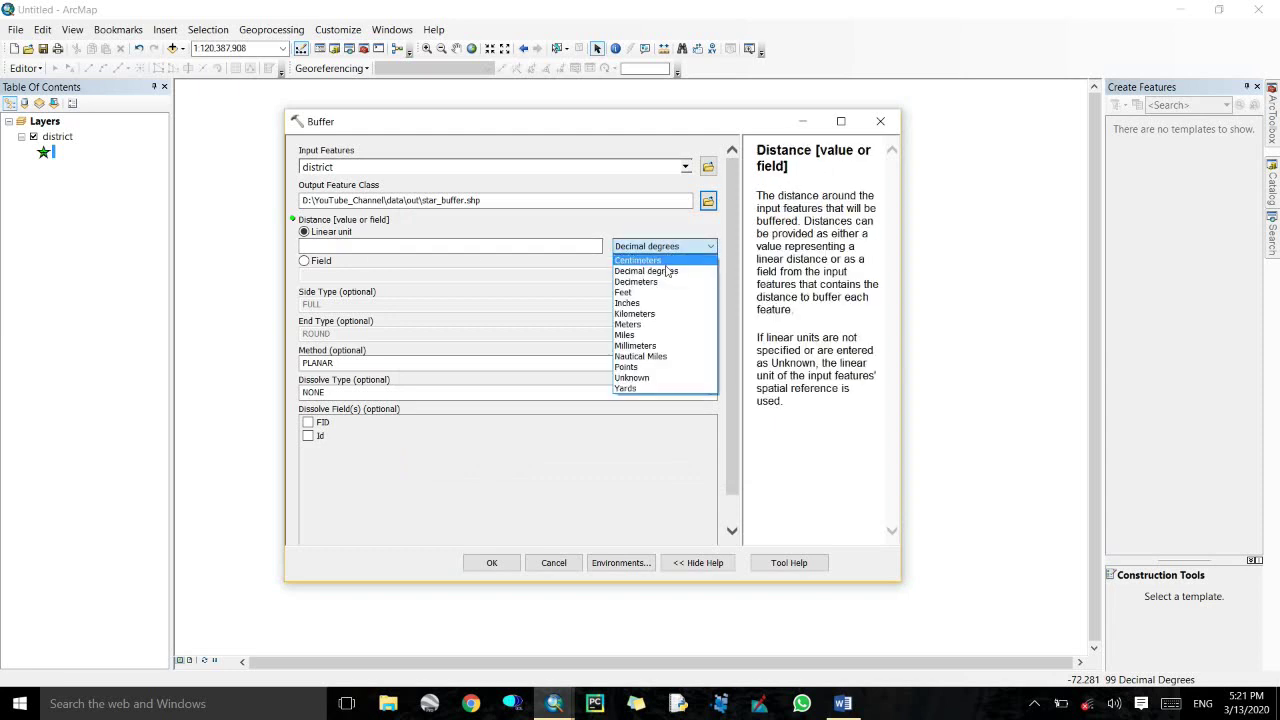
click(647, 326)
click(530, 250)
text(20)
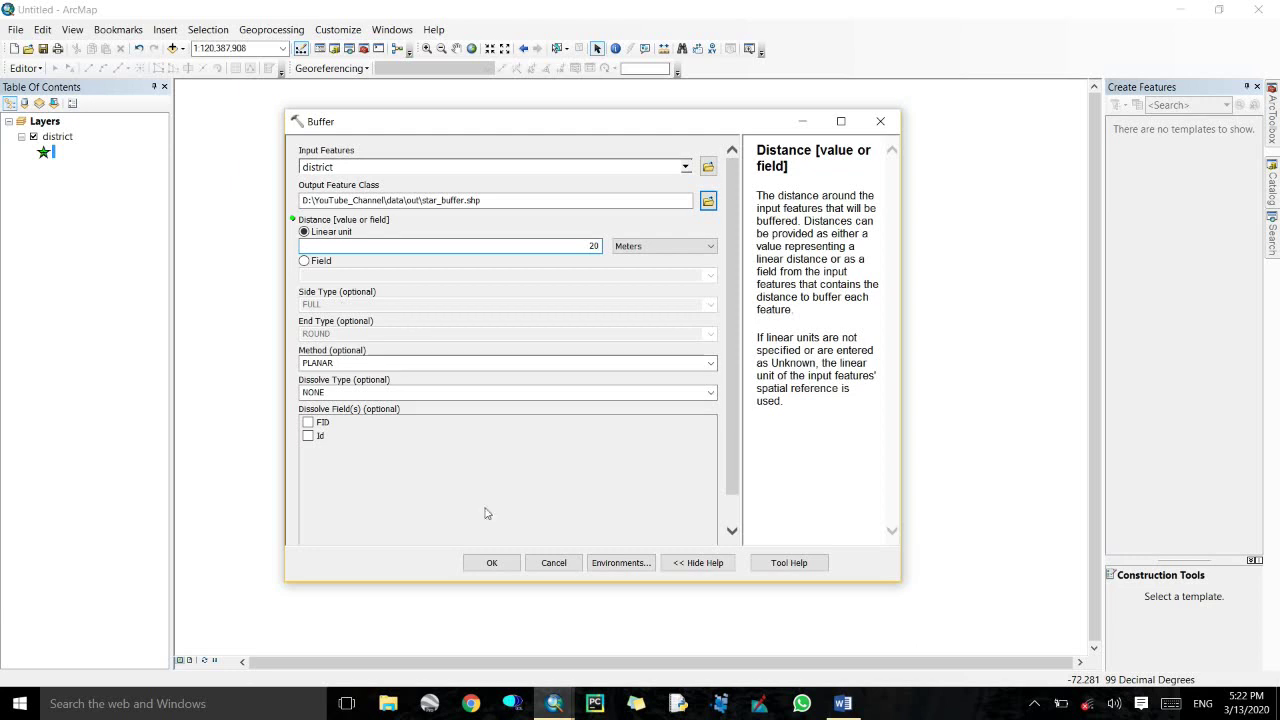
click(492, 563)
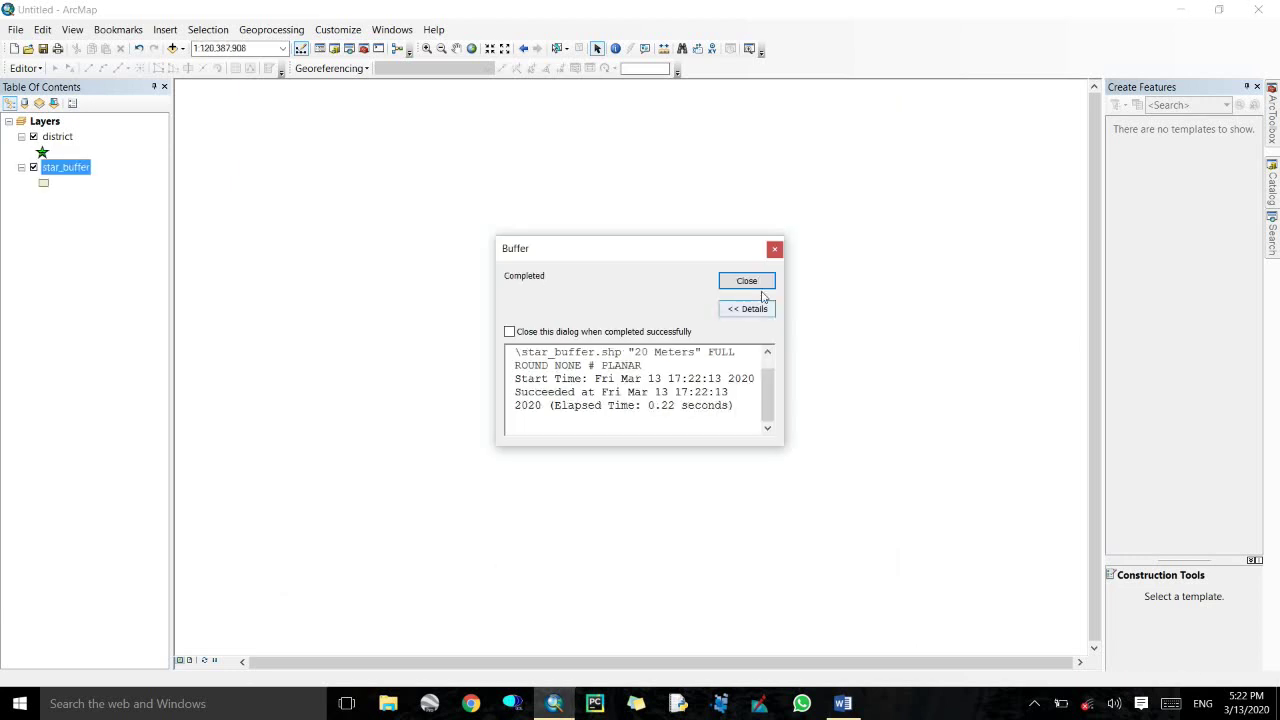
click(749, 282)
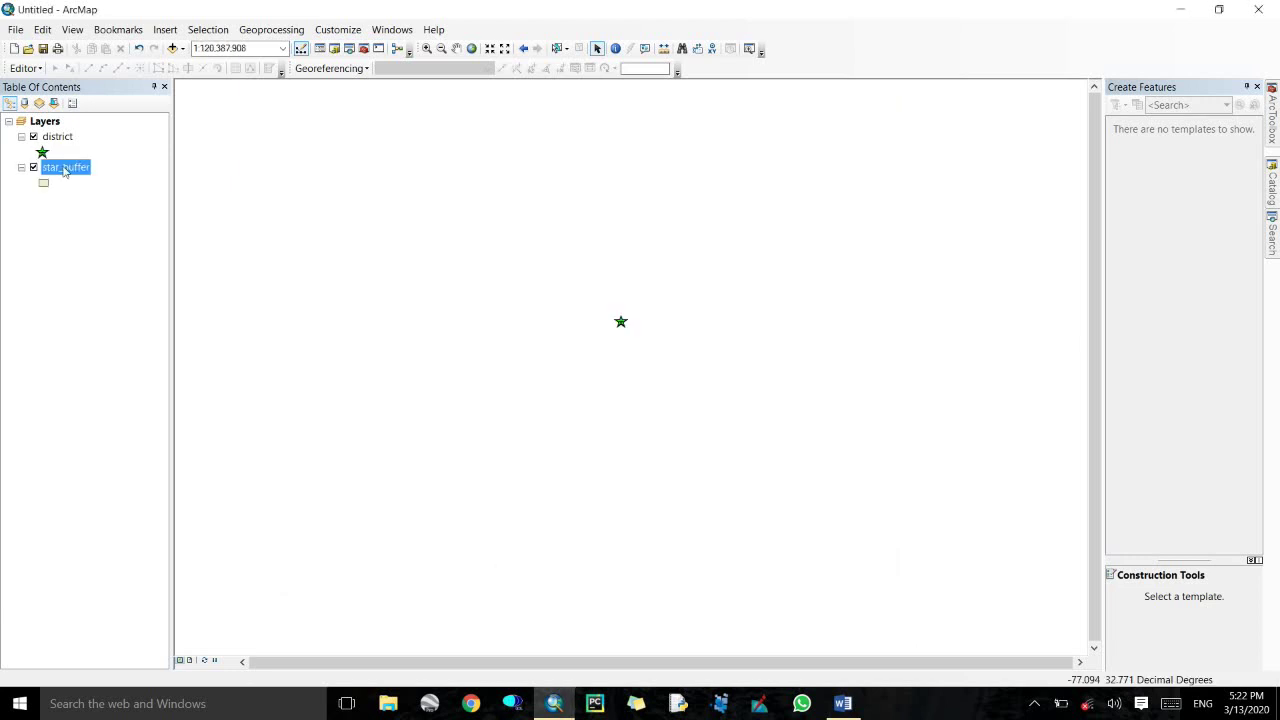
Zoom to the star_buffer layer and measure the distance from the star point to the buffer's edge.
right_click(62, 173)
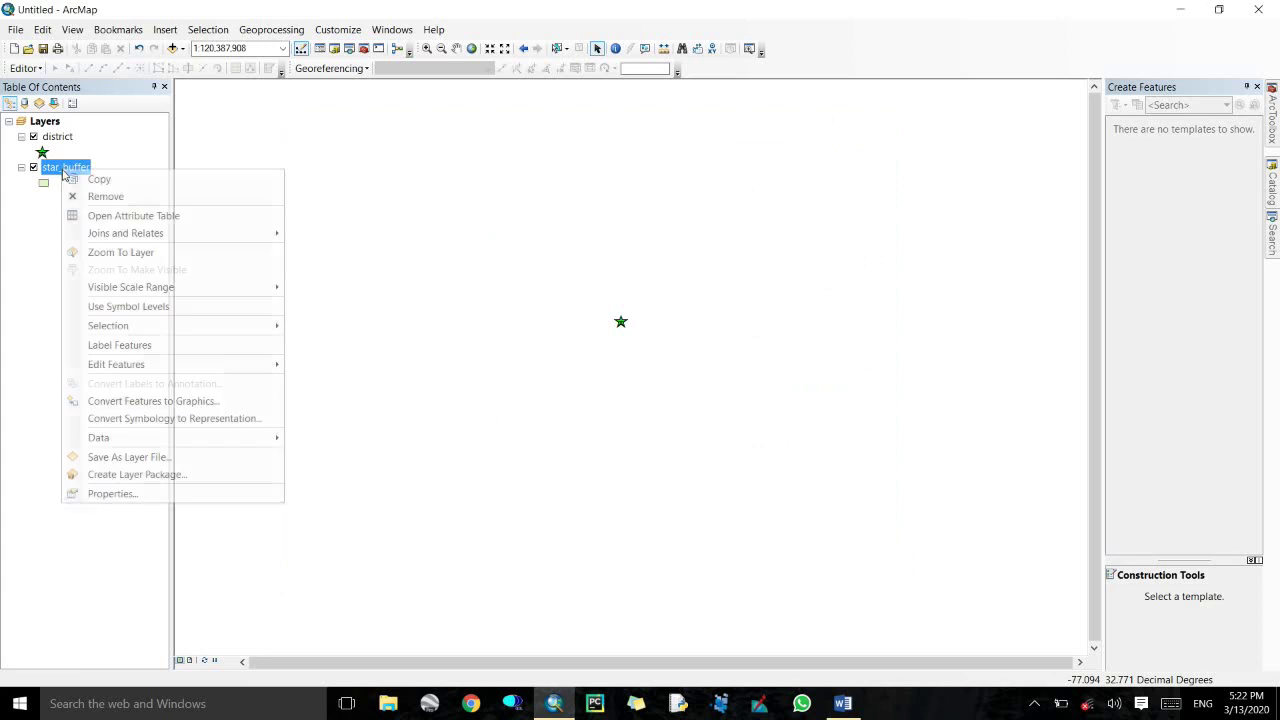
click(118, 252)
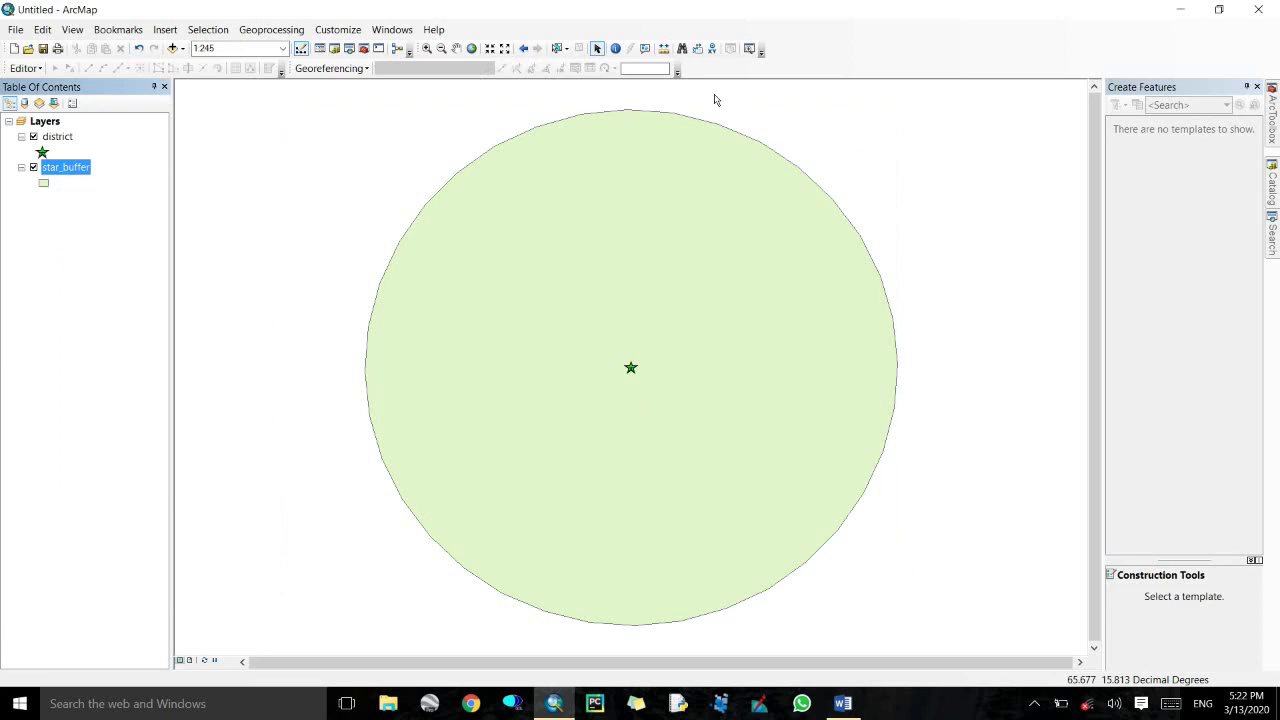
click(664, 50)
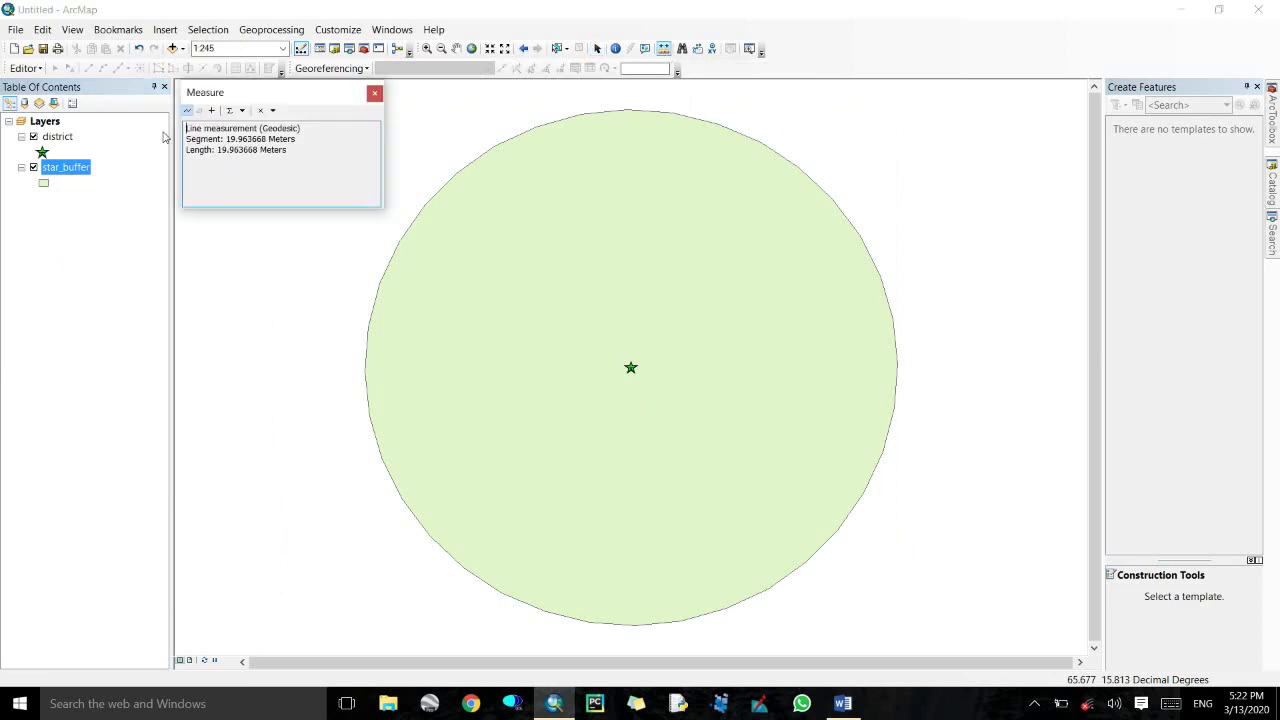
click(242, 110)
mouse_move(275, 127)
click(184, 143)
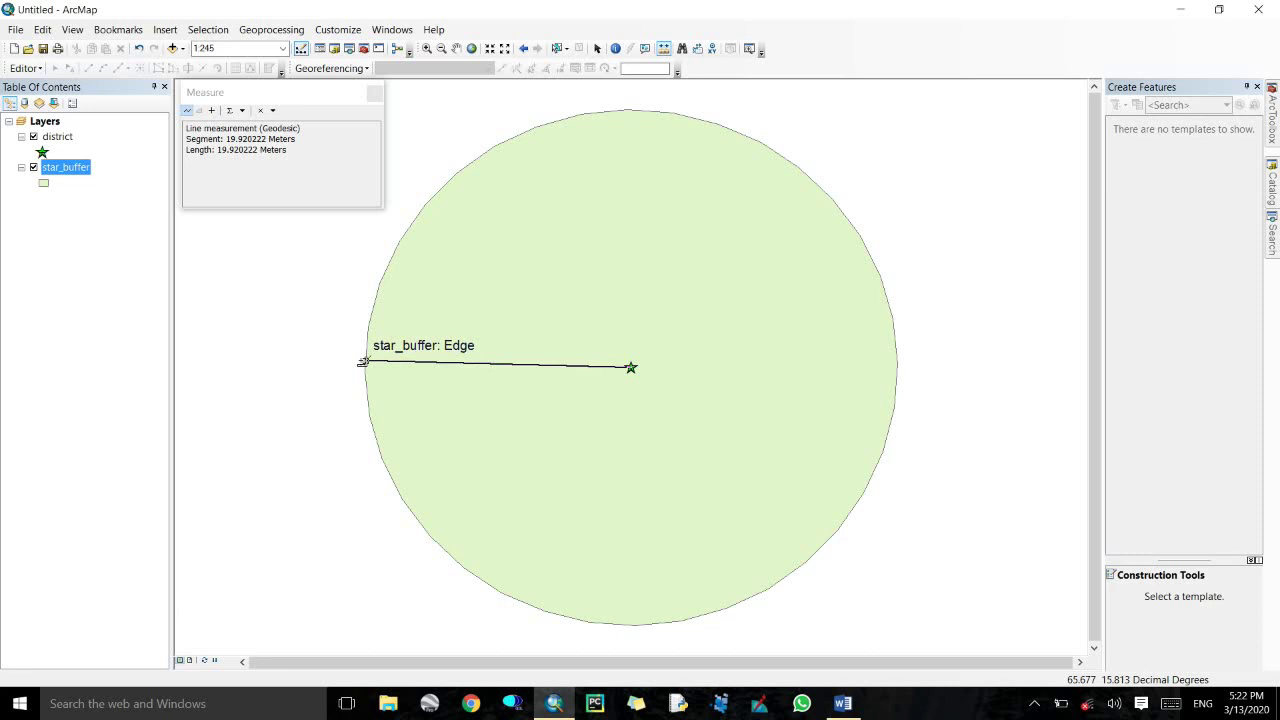
double_click(360, 363)
scroll(615, 344, down, 3)
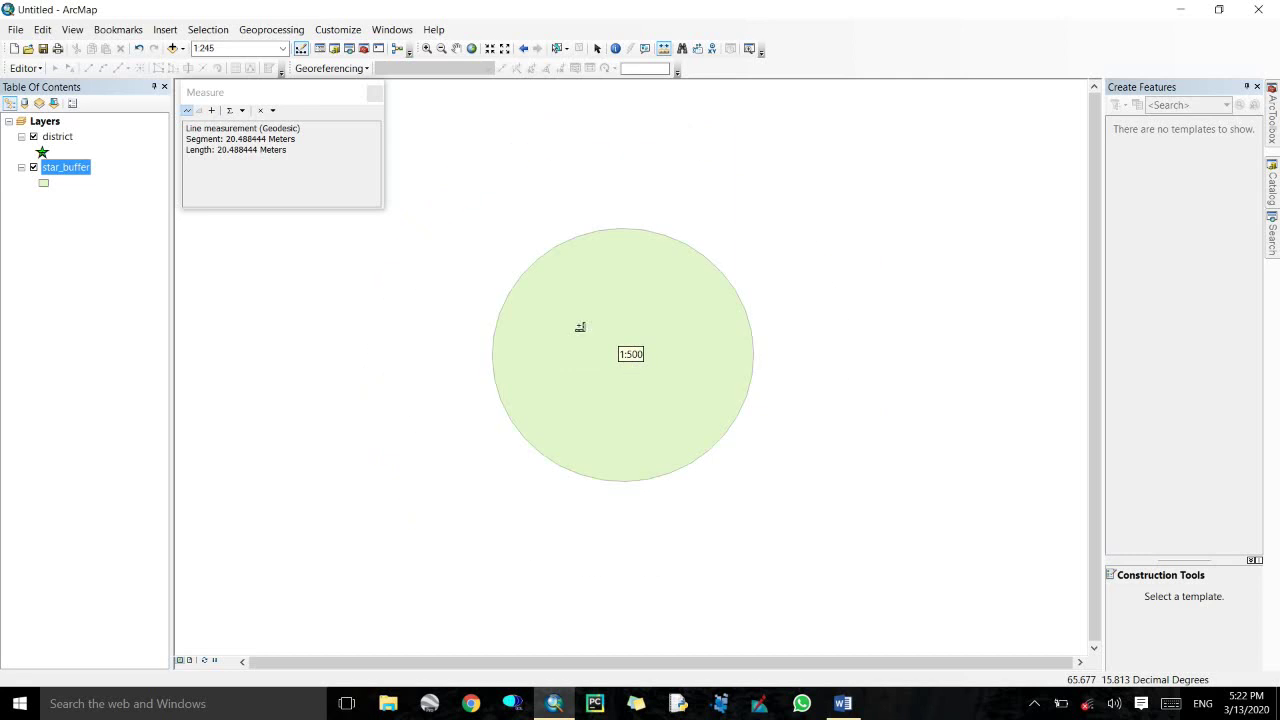
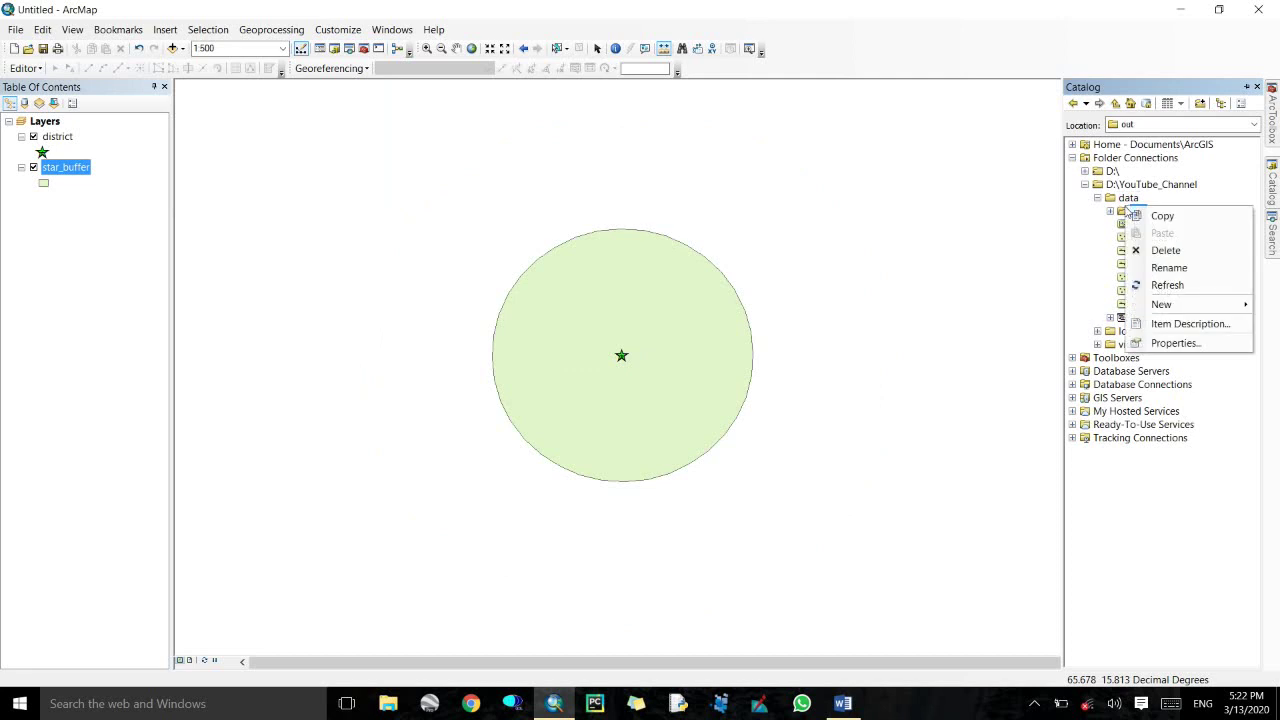
Start a new shapefile in the data folder, named line, with the Polyline feature type.
click(1168, 278)
right_click(1127, 199)
mouse_move(1160, 298)
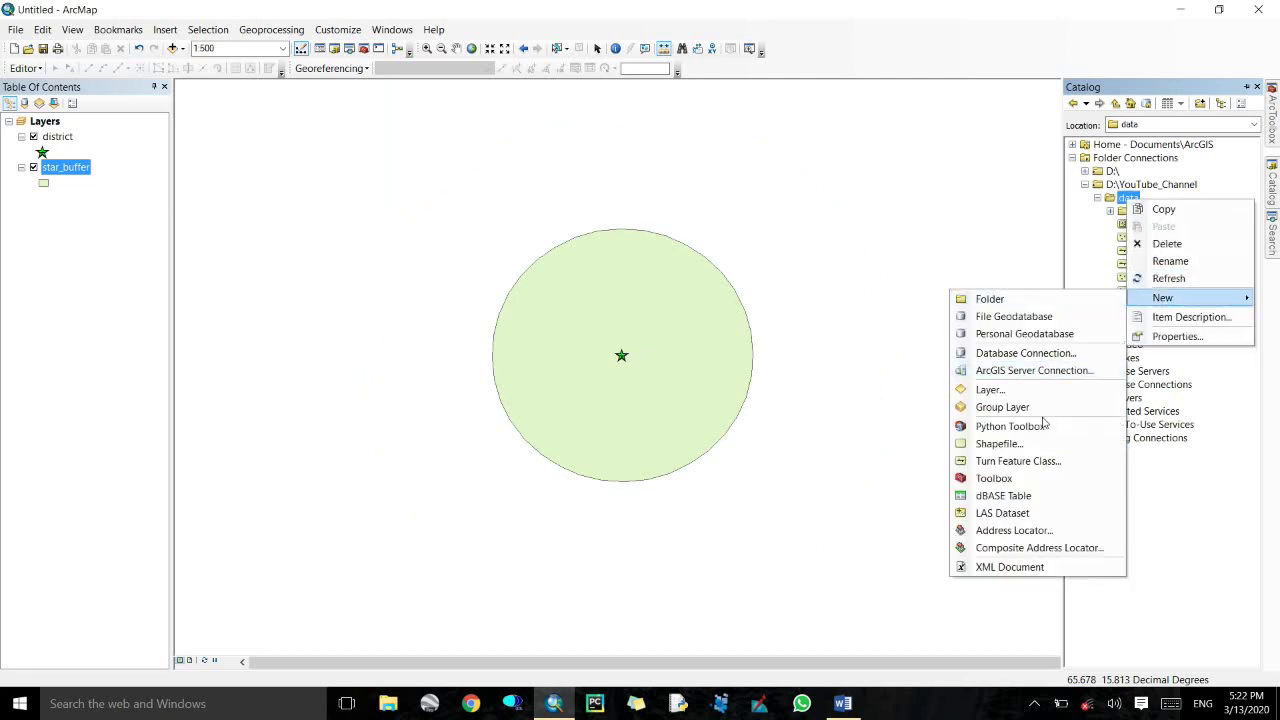
click(1020, 447)
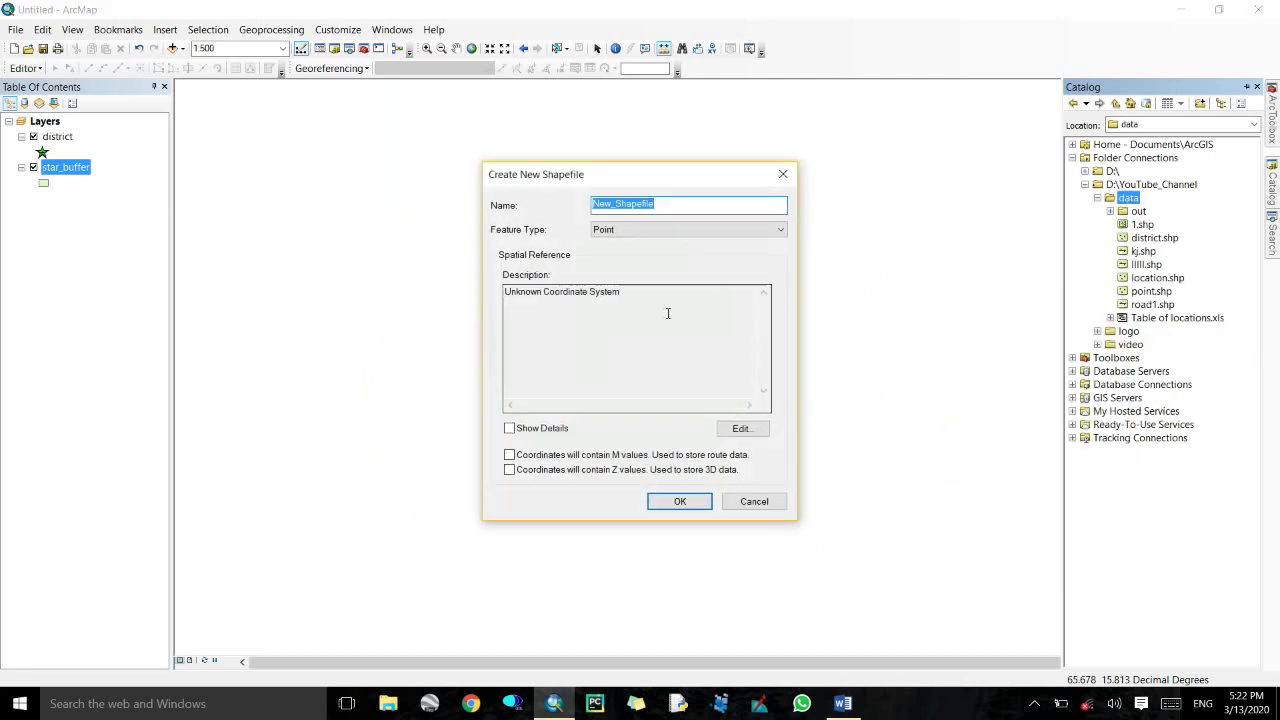
key(BackSpace)
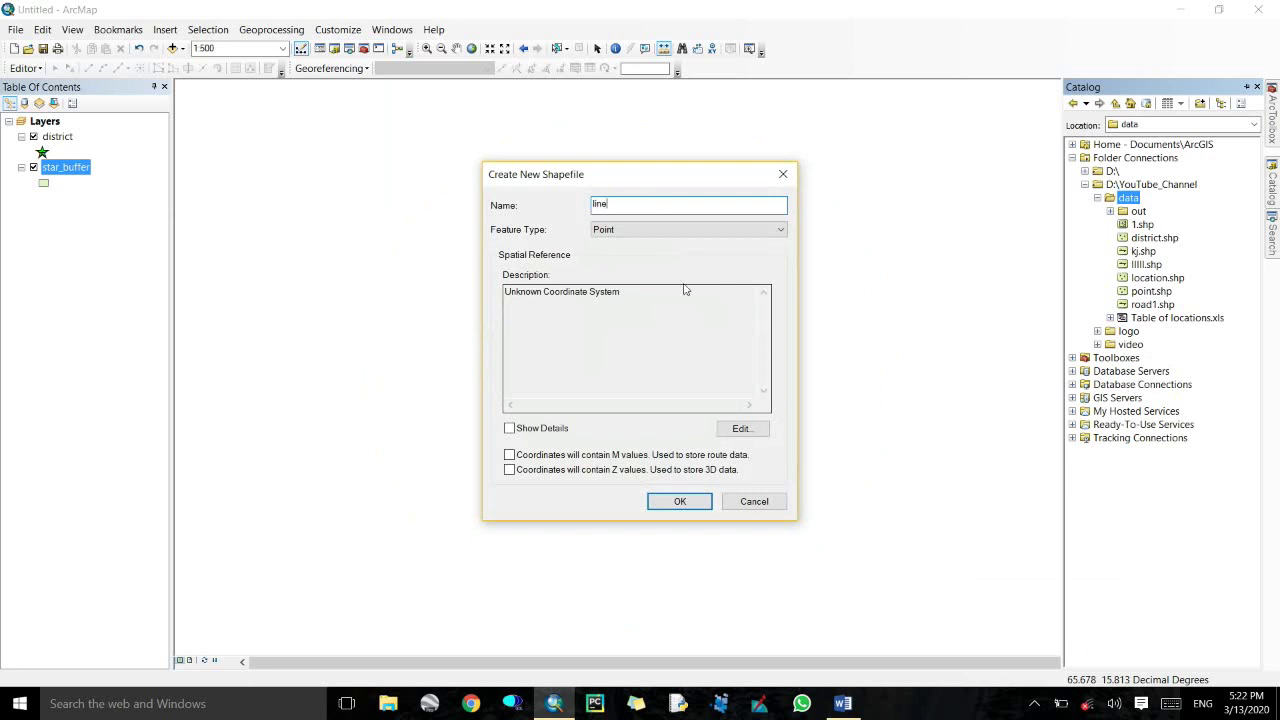
click(660, 232)
click(656, 248)
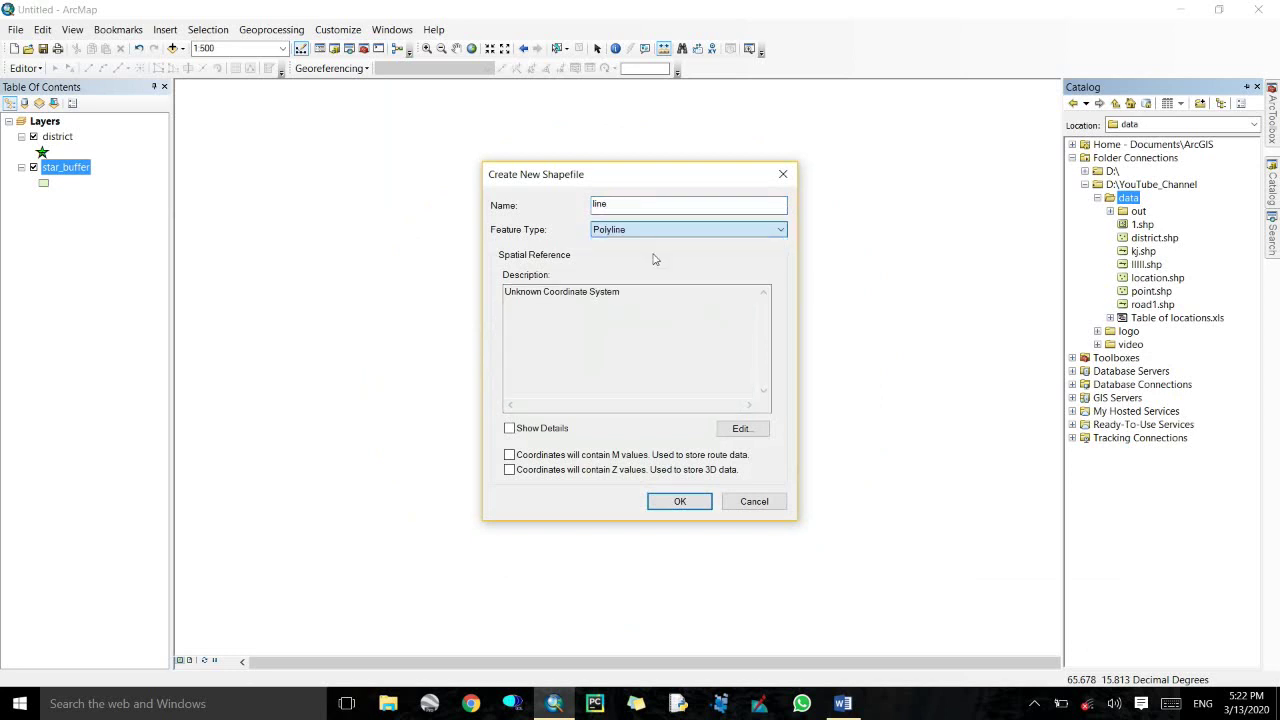
Assign the WGS 1984 UTM Zone 42N projected coordinate system to the new shapefile and create it.
click(741, 432)
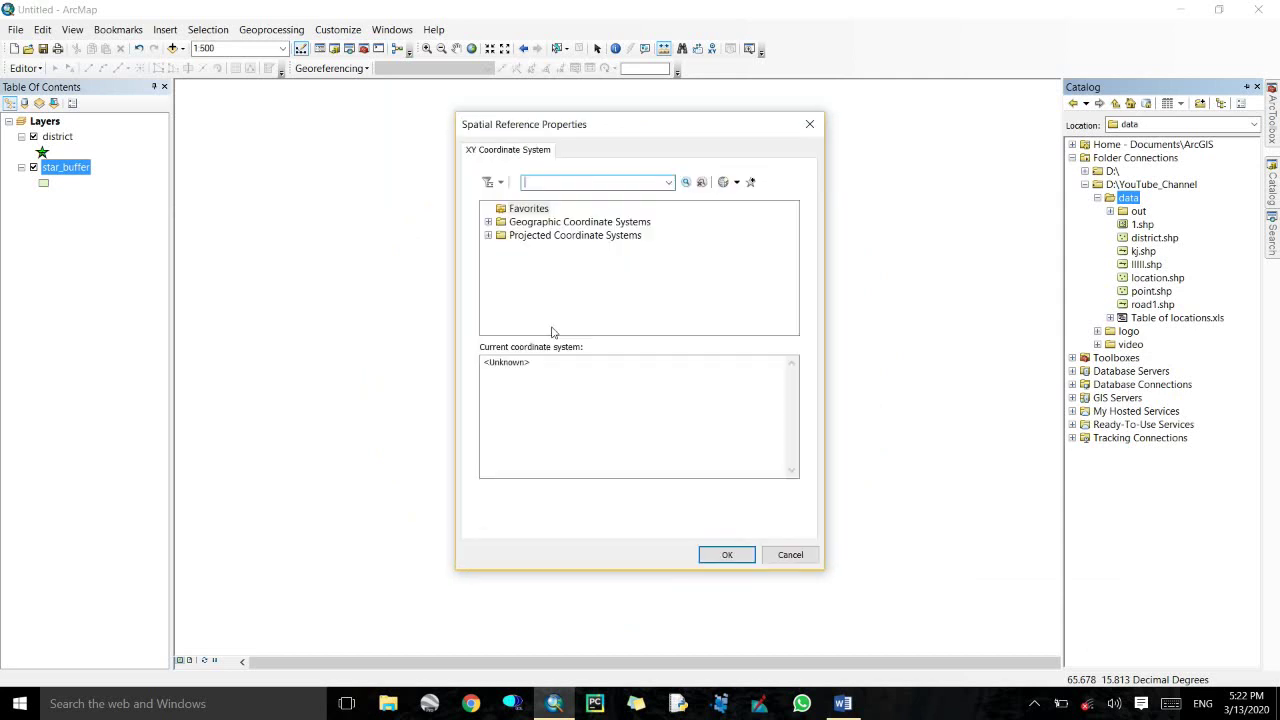
click(487, 235)
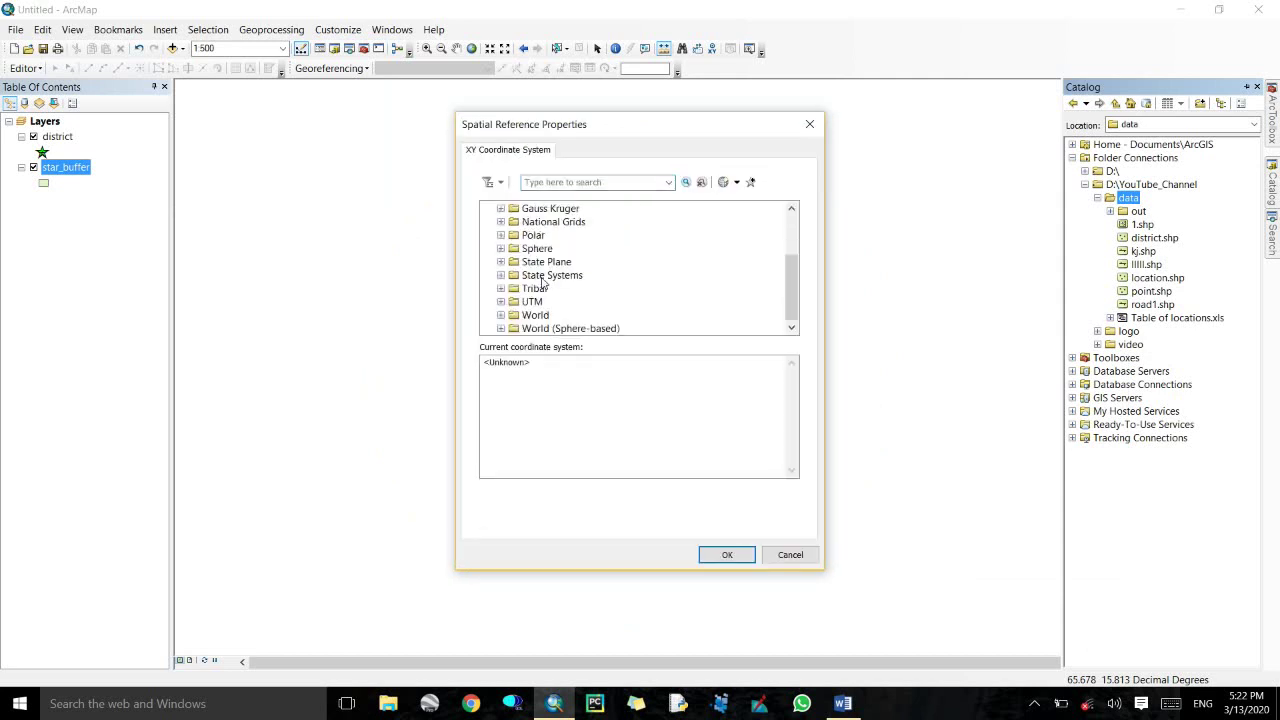
click(501, 302)
scroll(524, 309, down, 3)
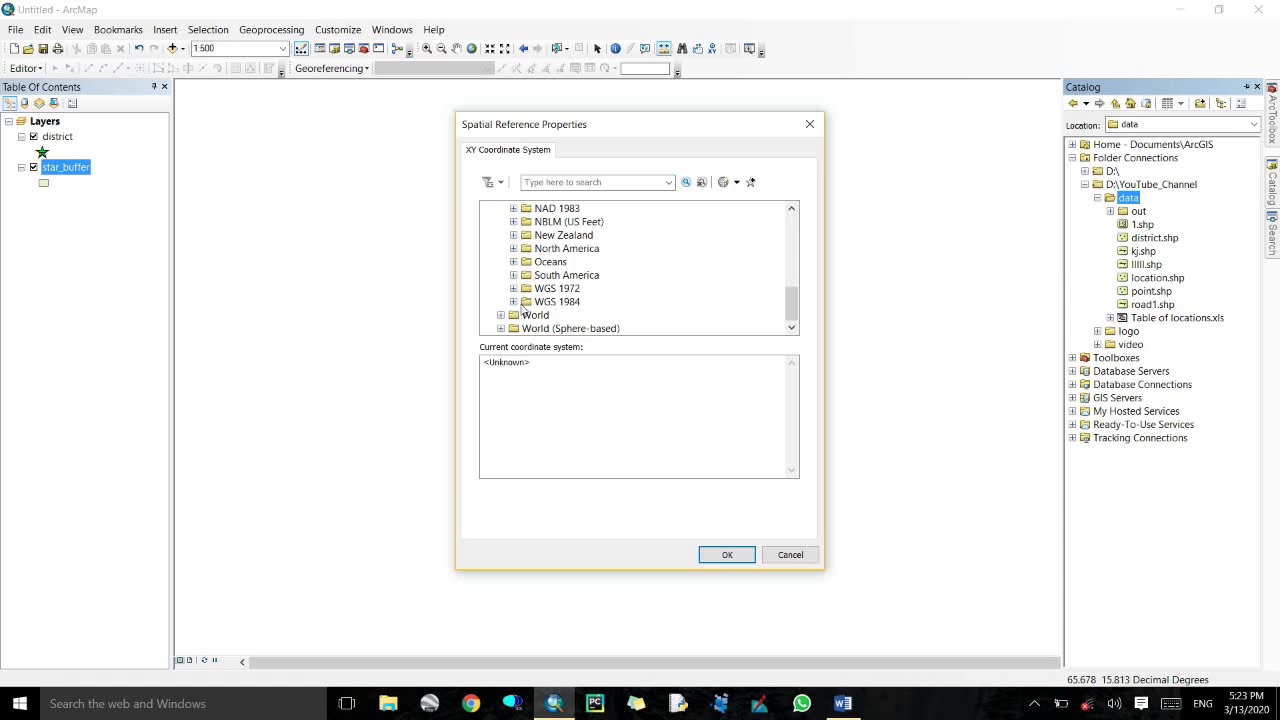
click(513, 302)
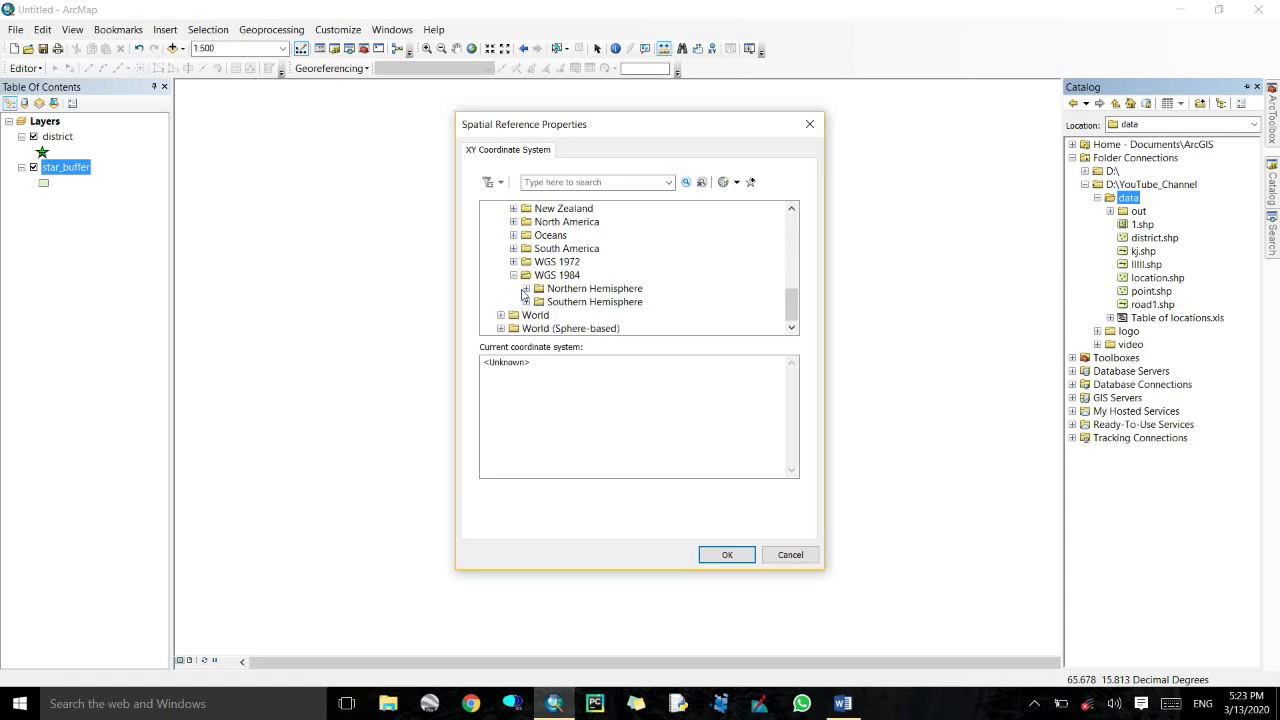
click(525, 289)
scroll(620, 300, down, 10)
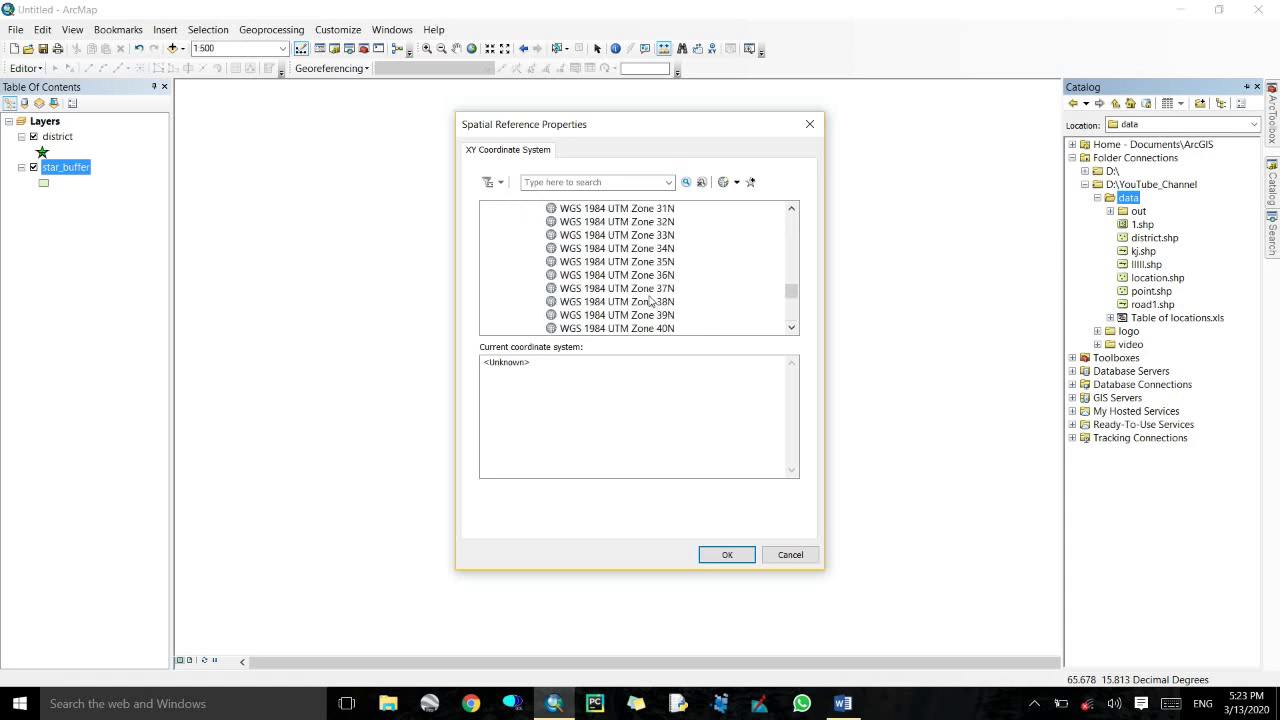
scroll(651, 300, down, 3)
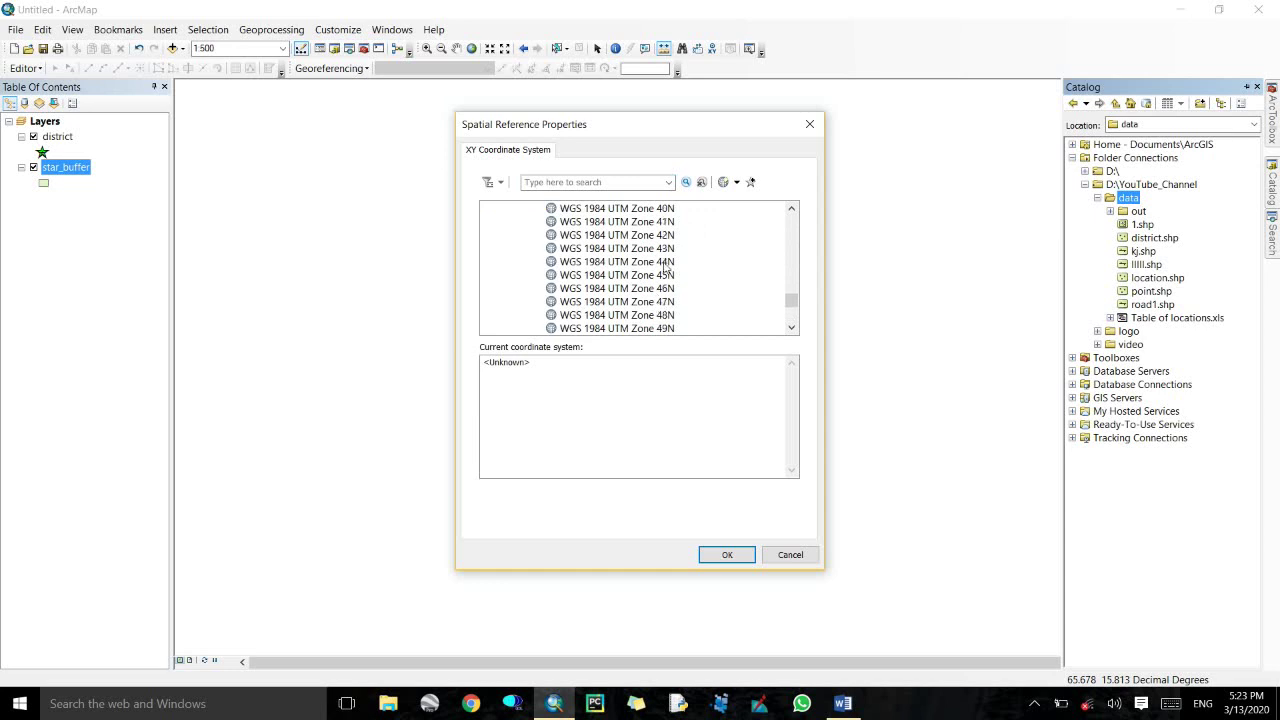
click(659, 236)
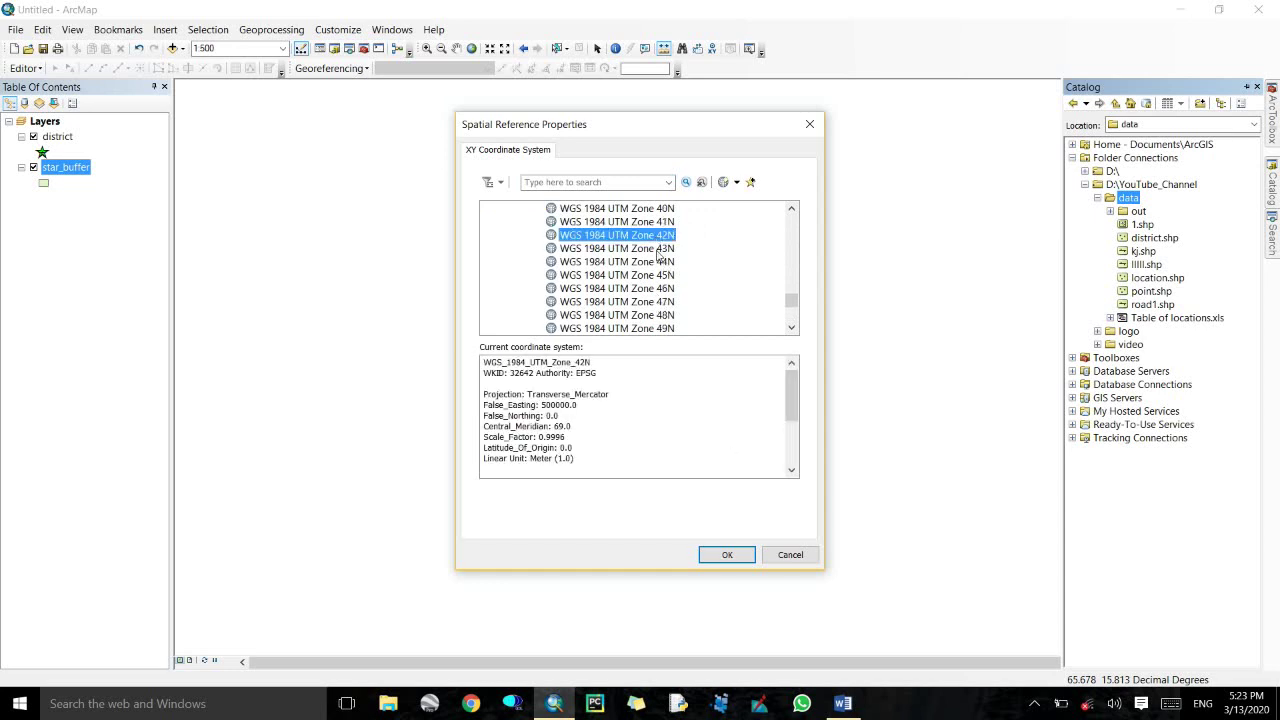
click(727, 553)
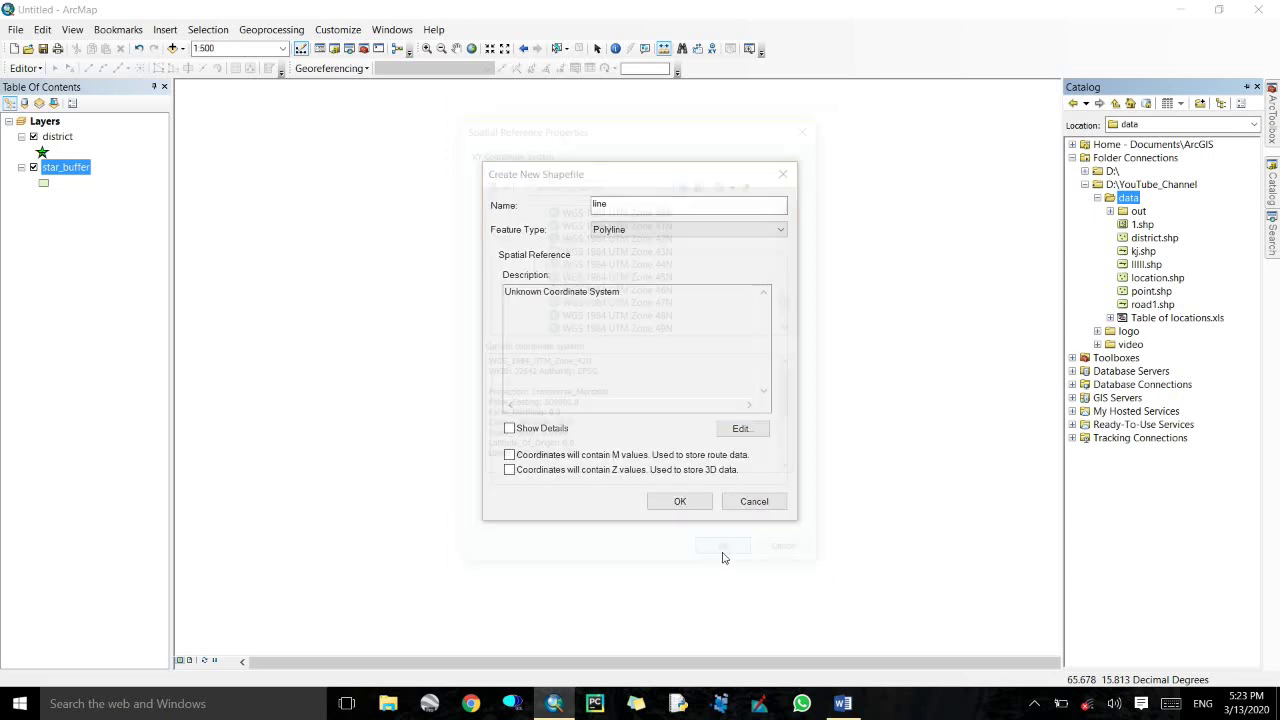
click(680, 500)
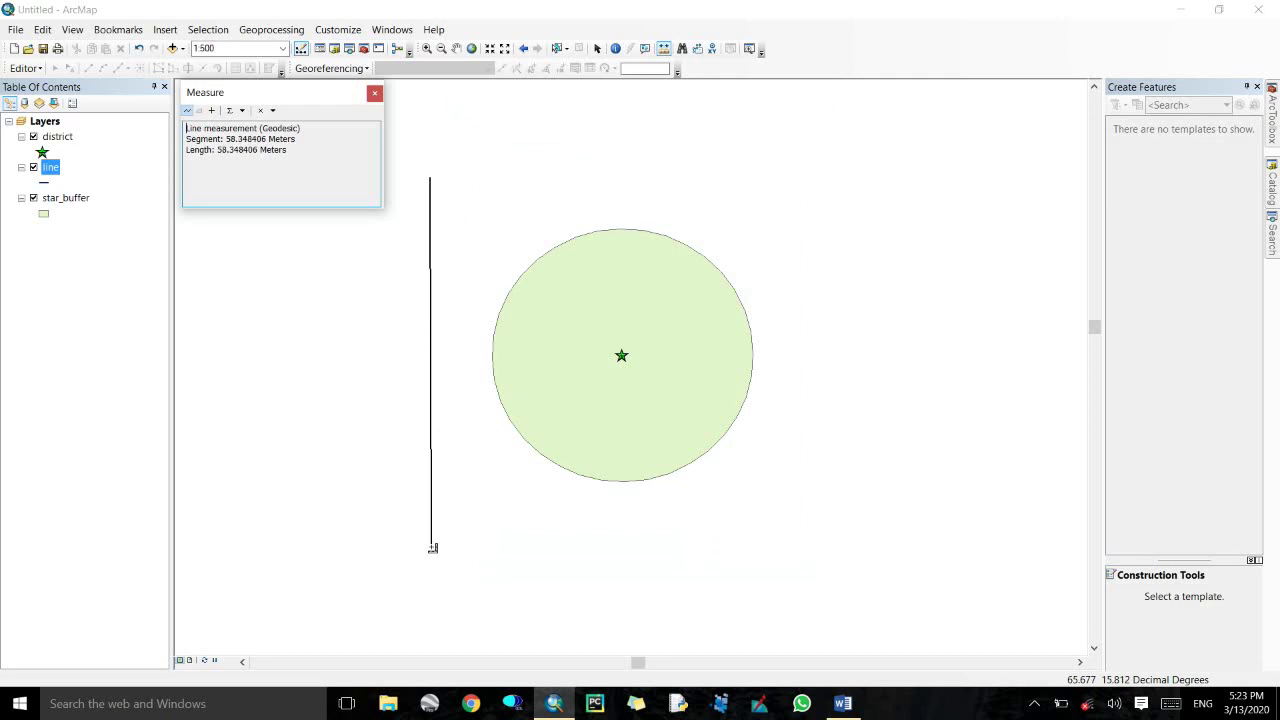
Close the Measure window and switch from measuring to the Pan tool.
click(433, 544)
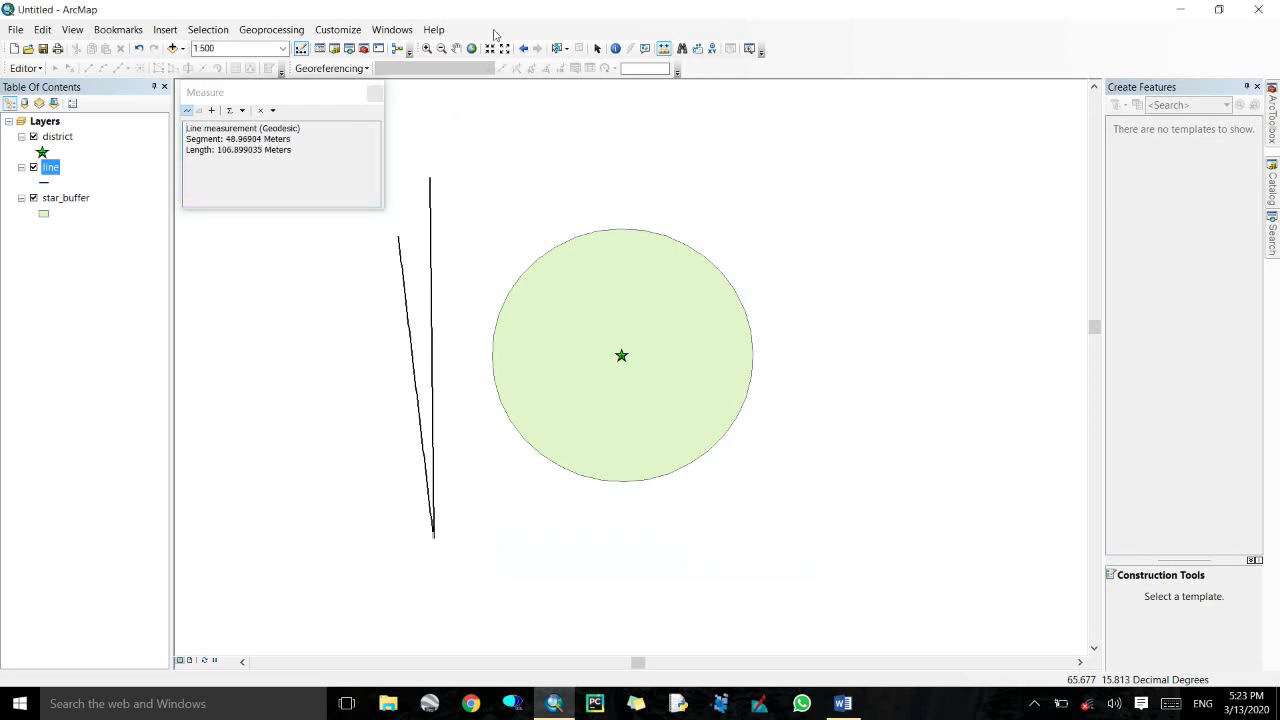
click(374, 93)
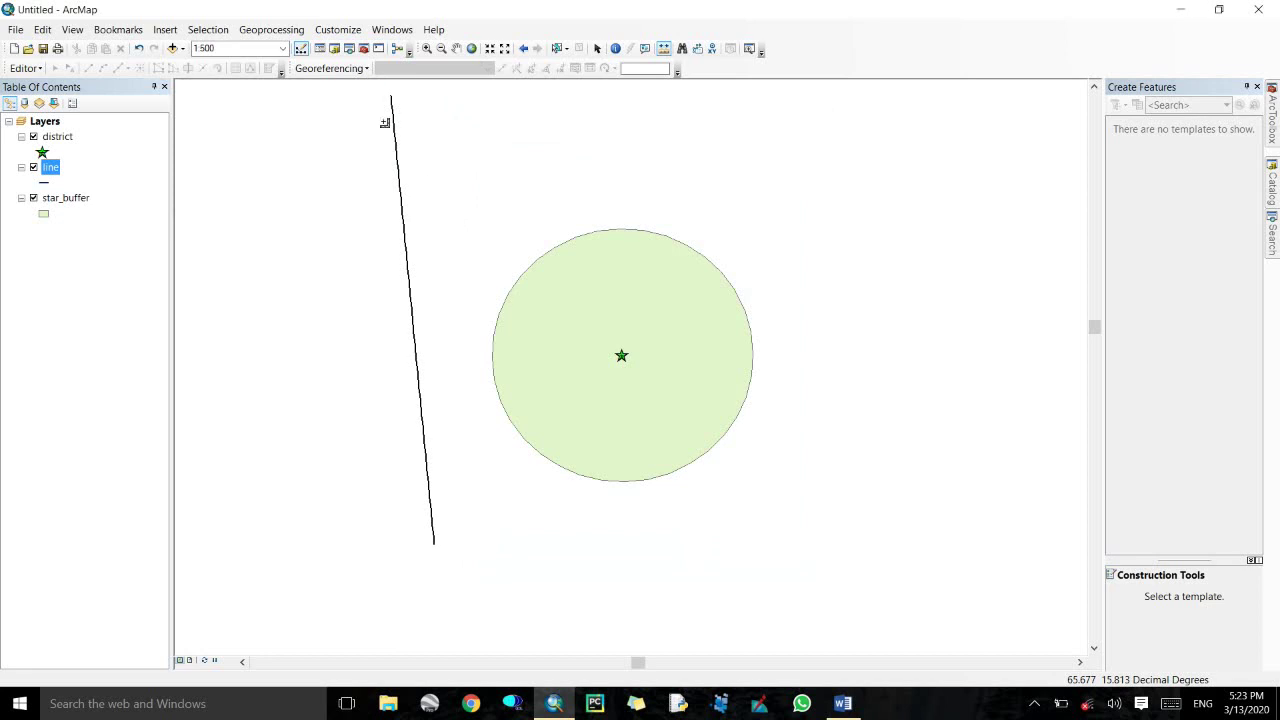
click(456, 48)
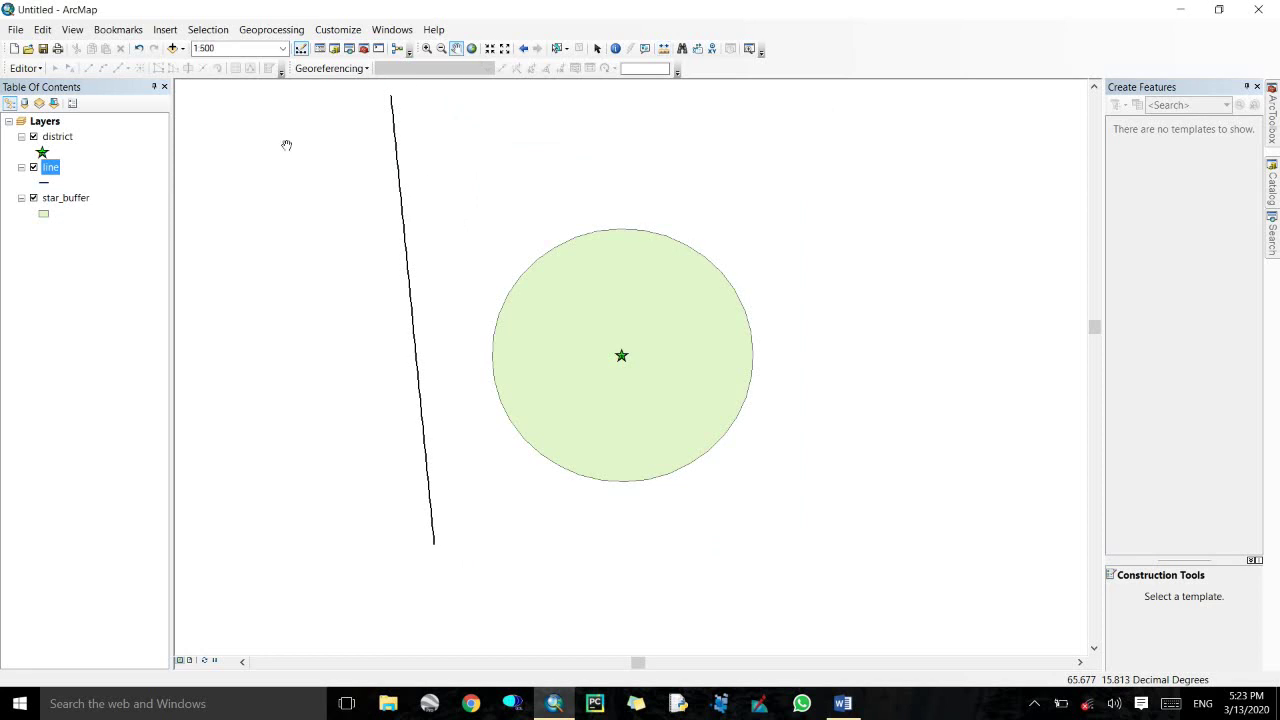
Start an editing session on the line layer.
right_click(52, 176)
mouse_move(149, 373)
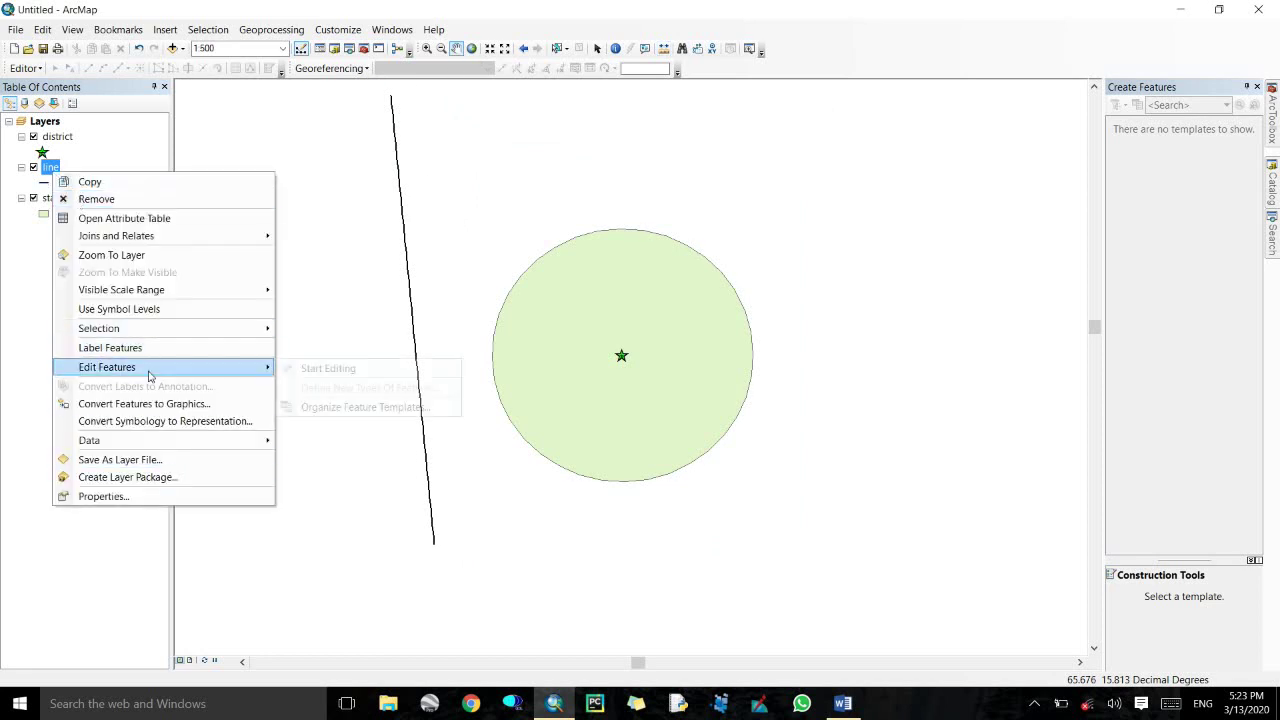
click(368, 372)
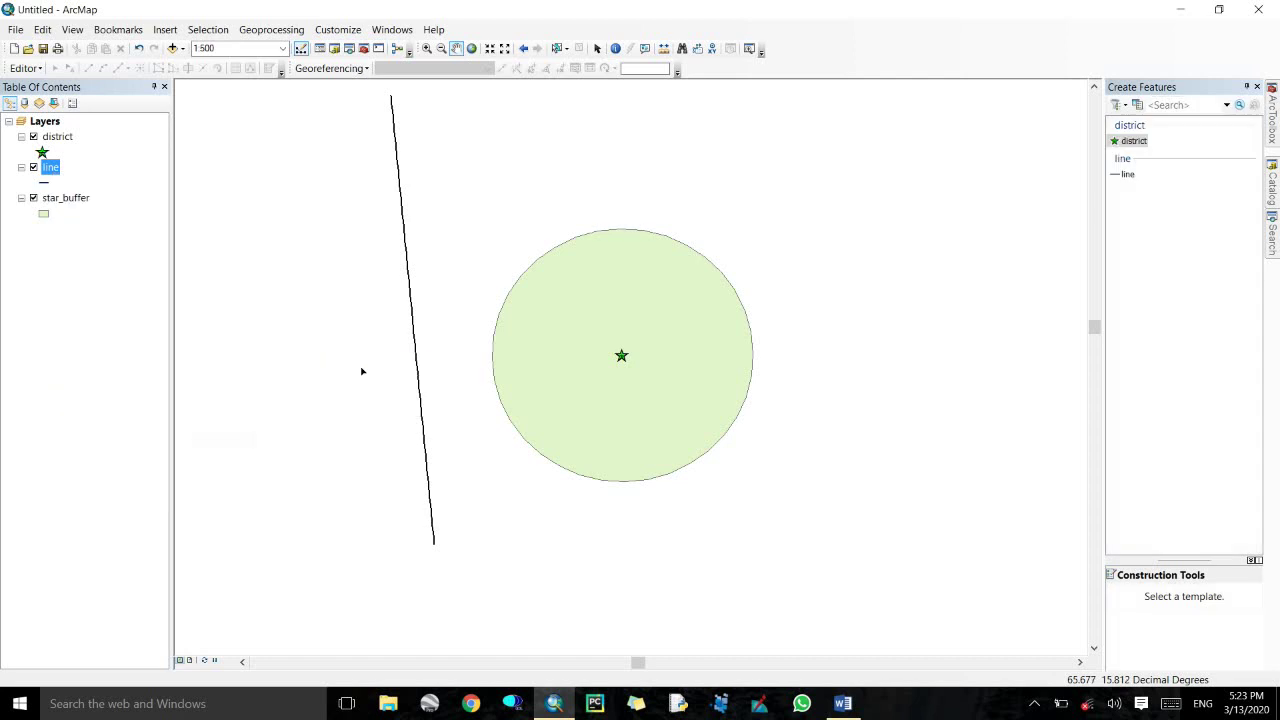
Draw a line feature east of the buffer circle, running south past it and curving through a rounded corner into a straight eastward stretch.
click(1125, 174)
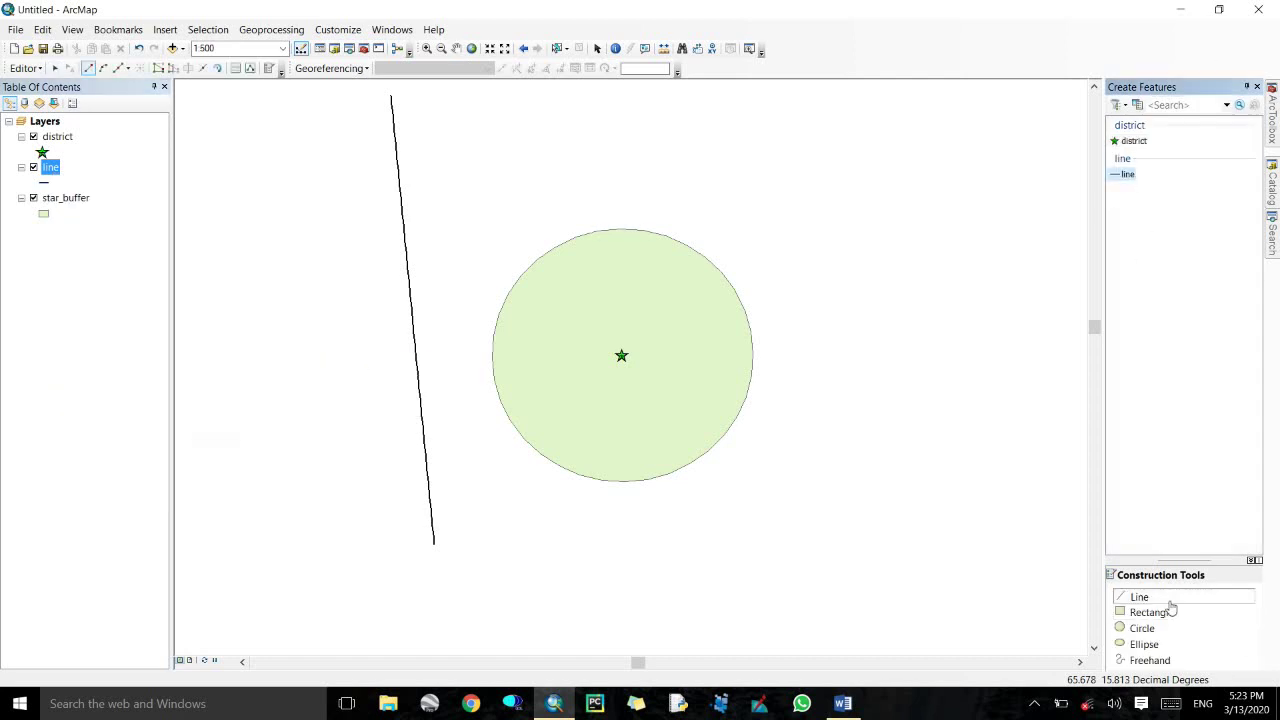
click(772, 145)
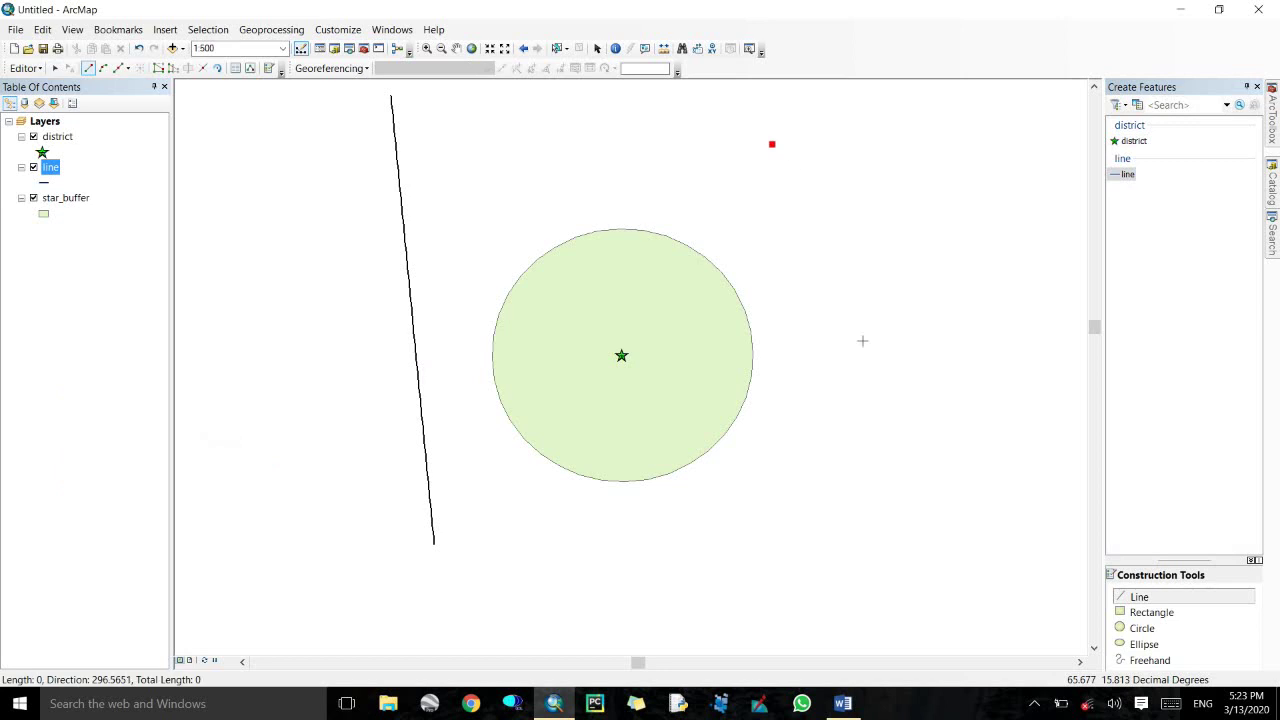
click(789, 538)
click(796, 551)
click(808, 560)
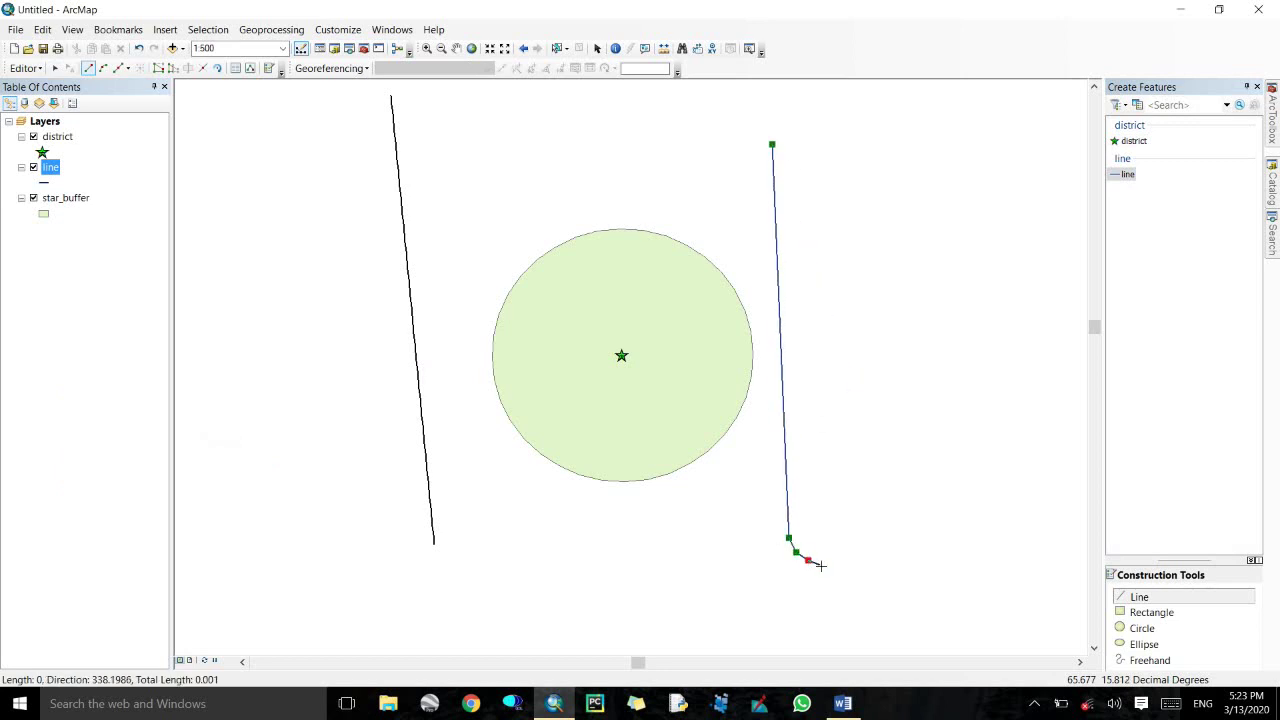
click(821, 566)
click(836, 567)
click(852, 568)
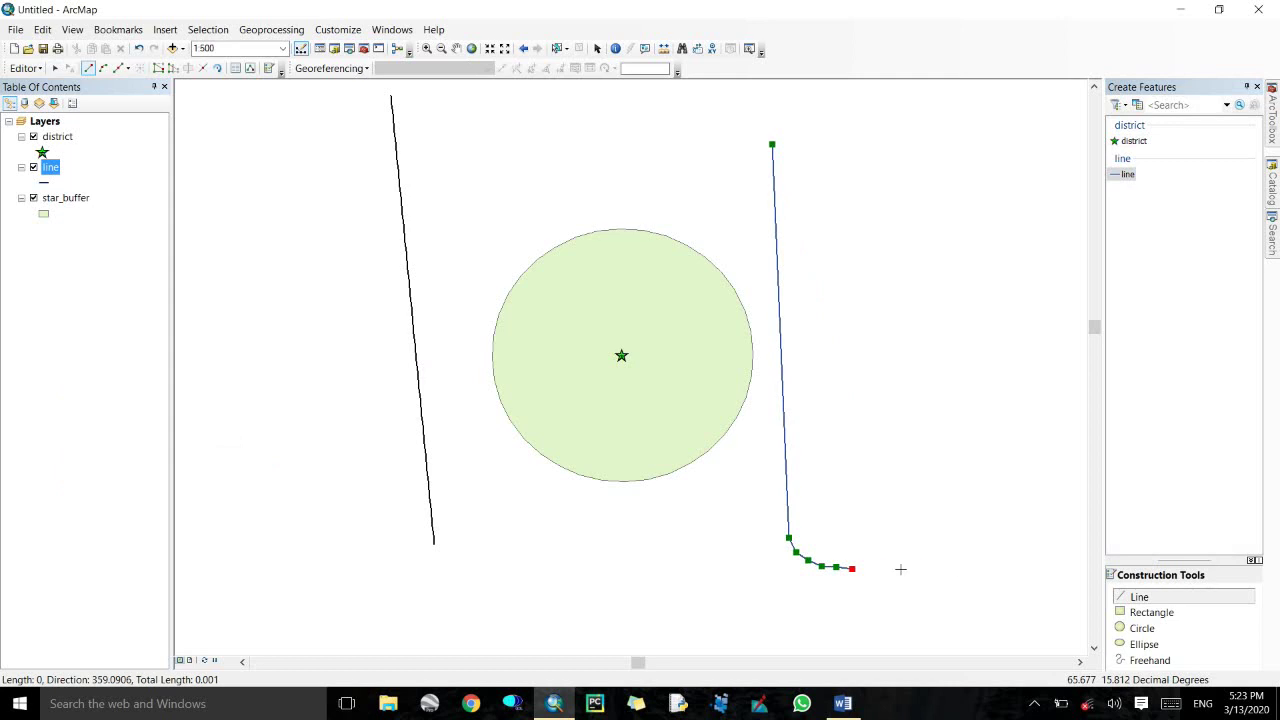
double_click(1063, 567)
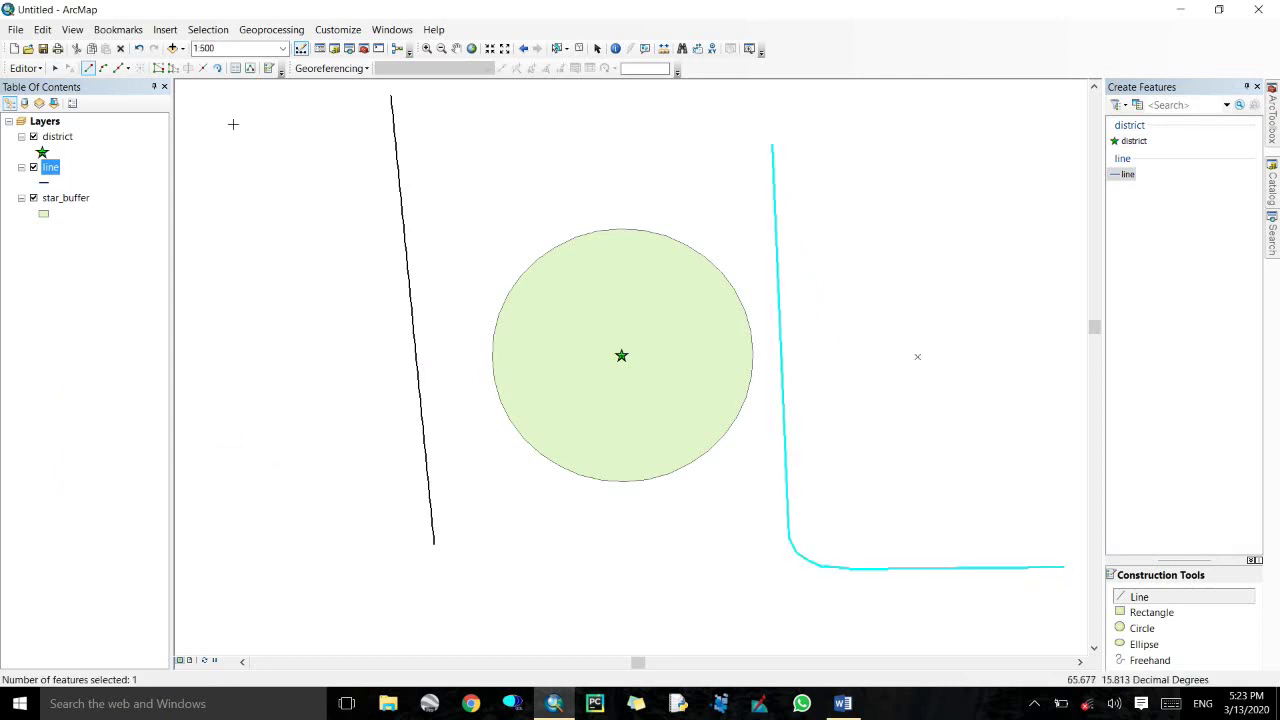
Stop the editing session and save the edits to the line layer.
click(26, 68)
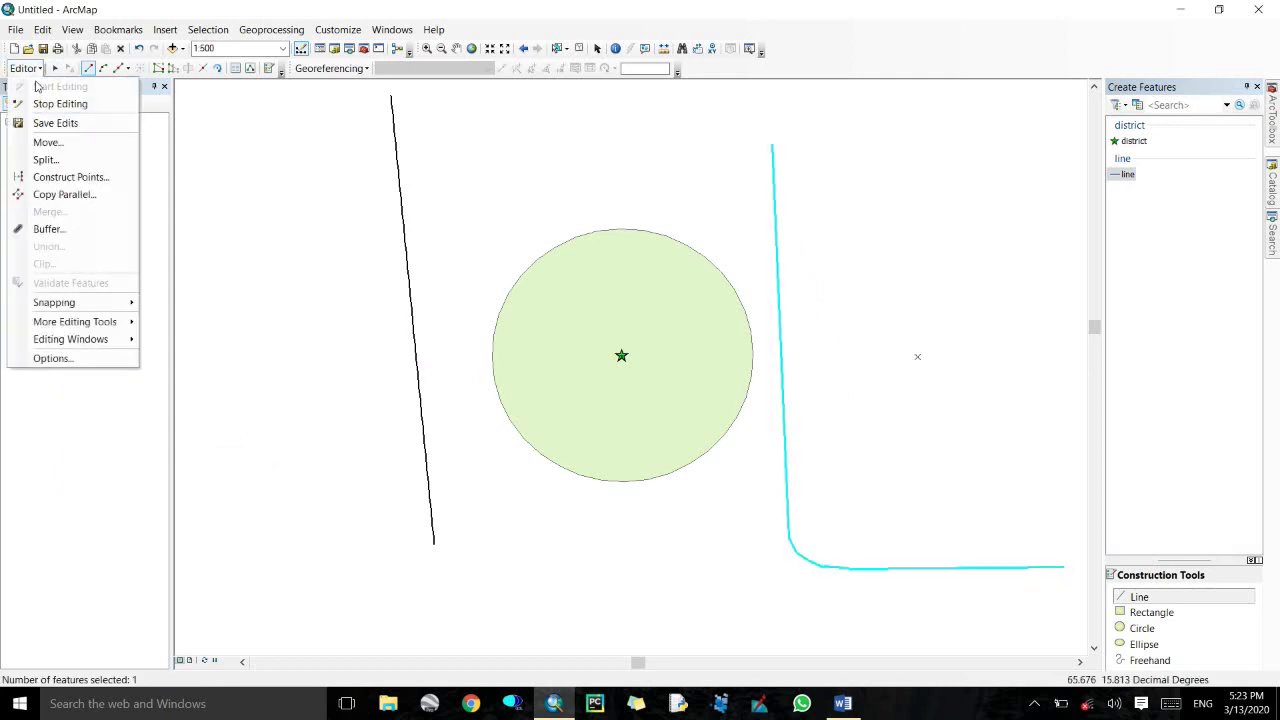
click(60, 104)
click(583, 408)
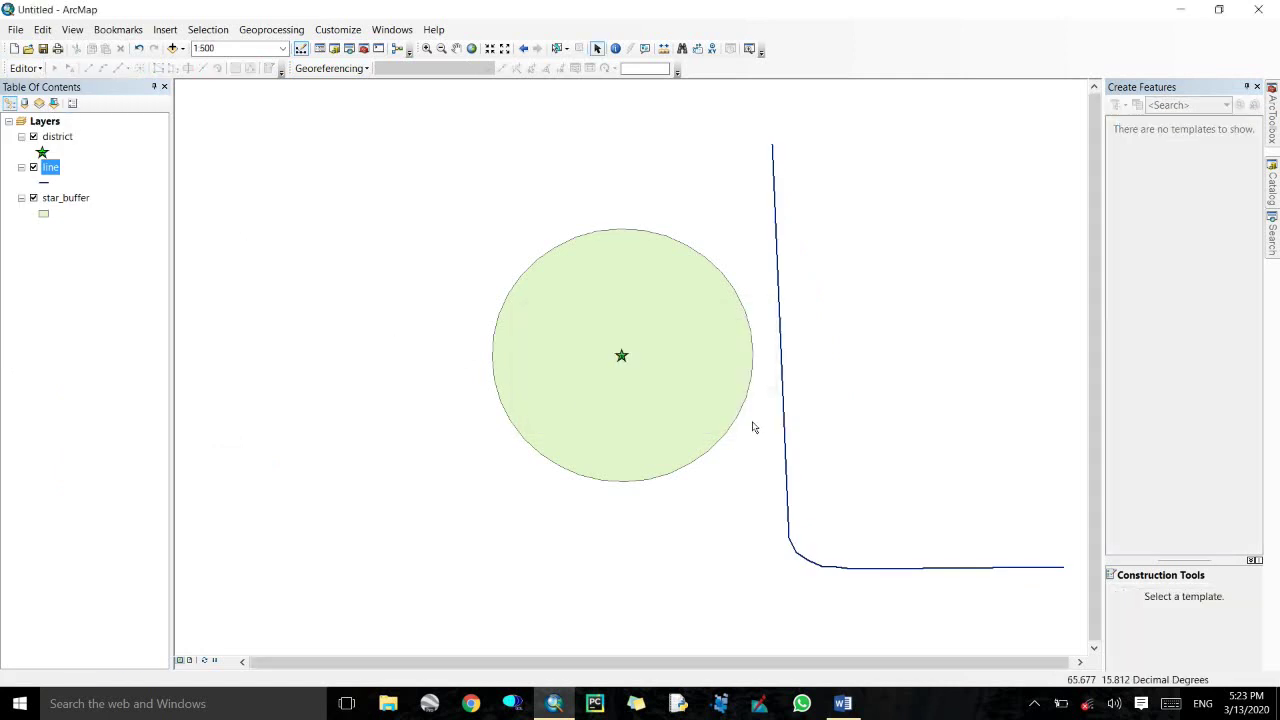
Set up a Buffer on the line layer with the output saved as pathwat_bufffer.shp in the out folder.
click(456, 48)
drag(943, 277, 689, 294)
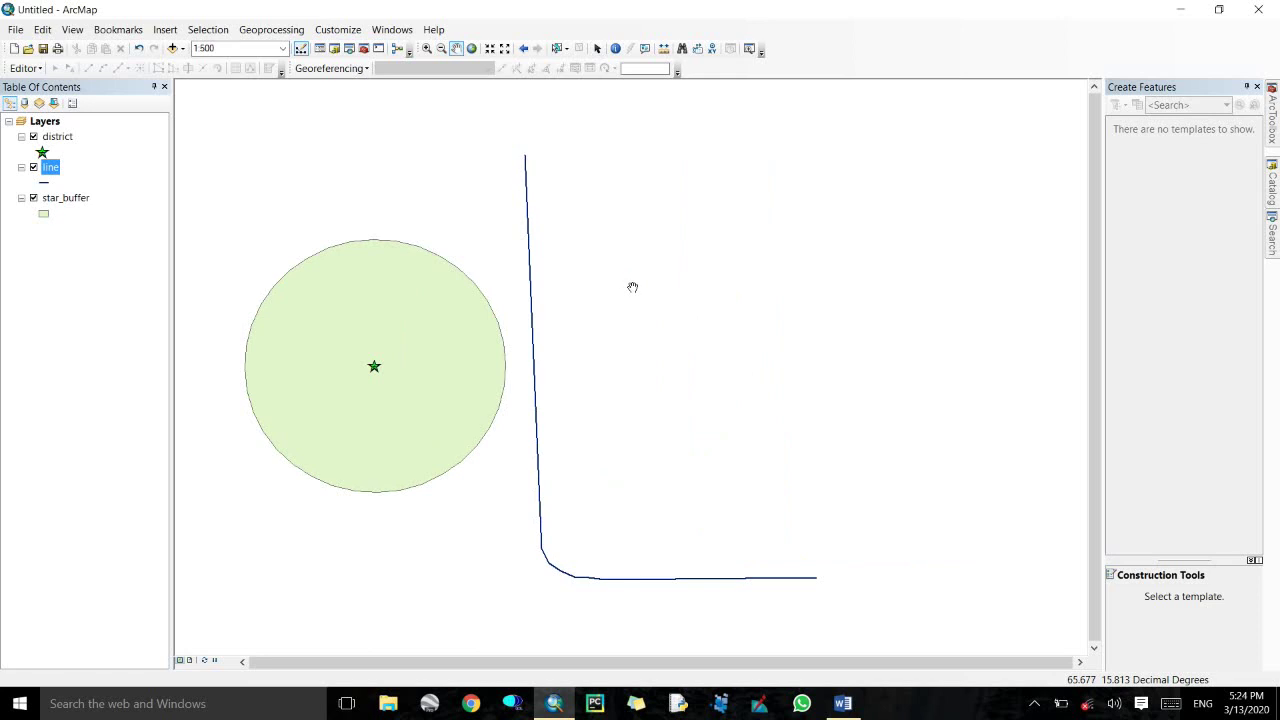
drag(585, 231, 589, 217)
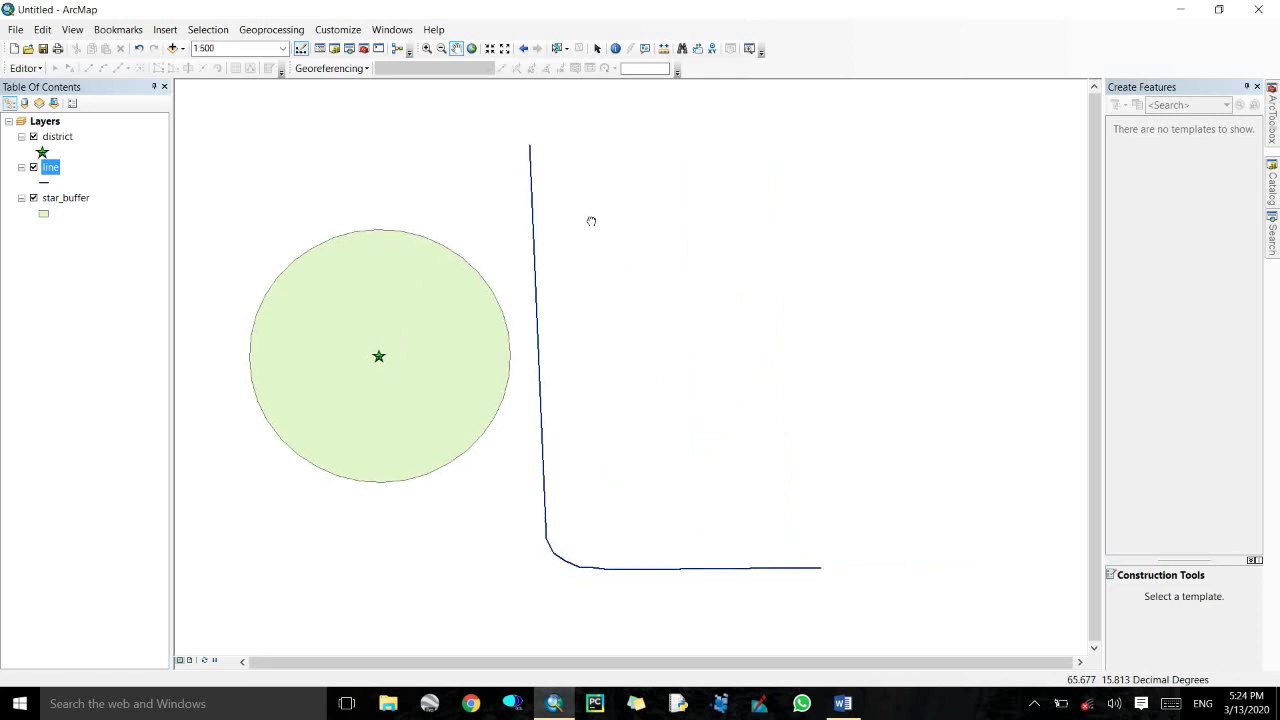
click(271, 29)
click(275, 46)
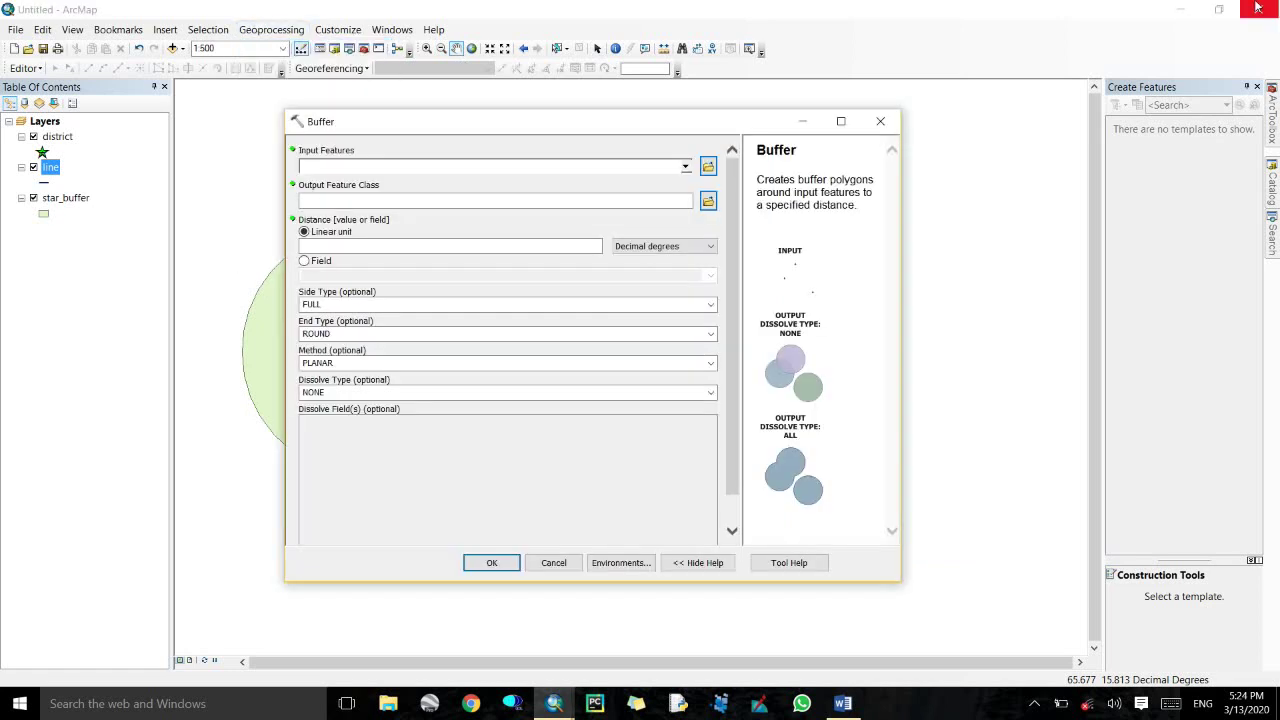
click(685, 167)
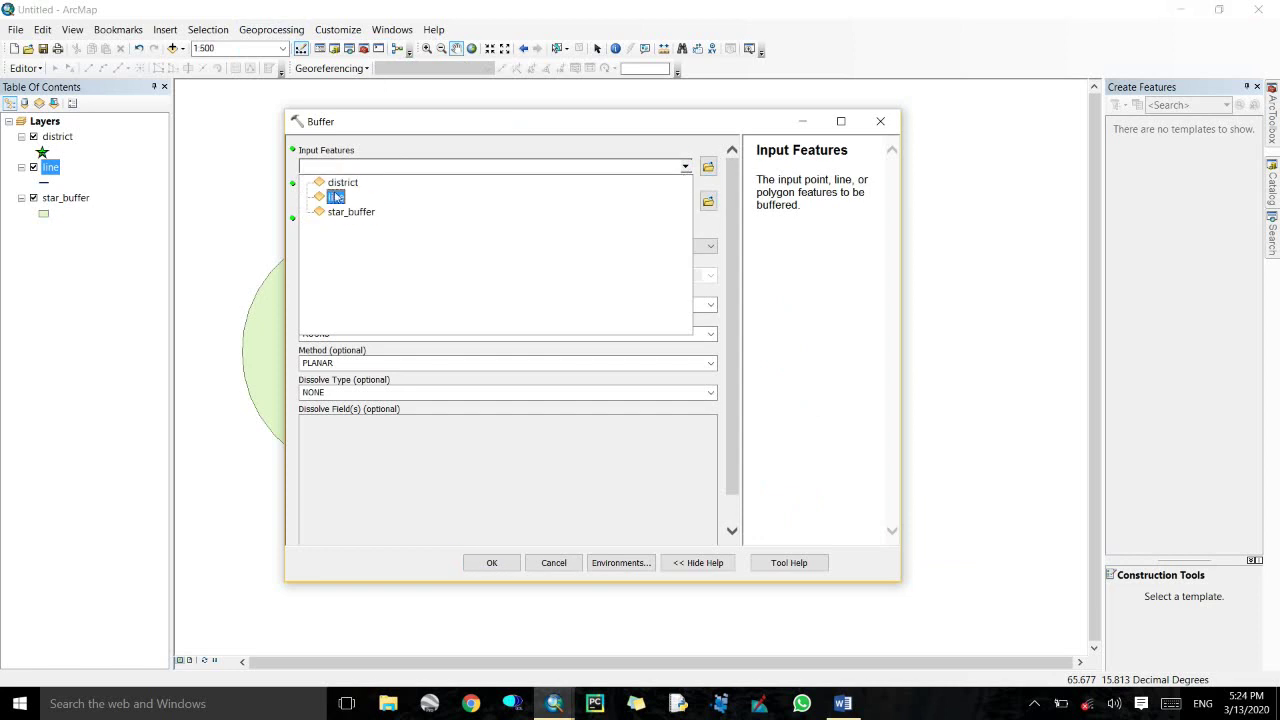
click(336, 199)
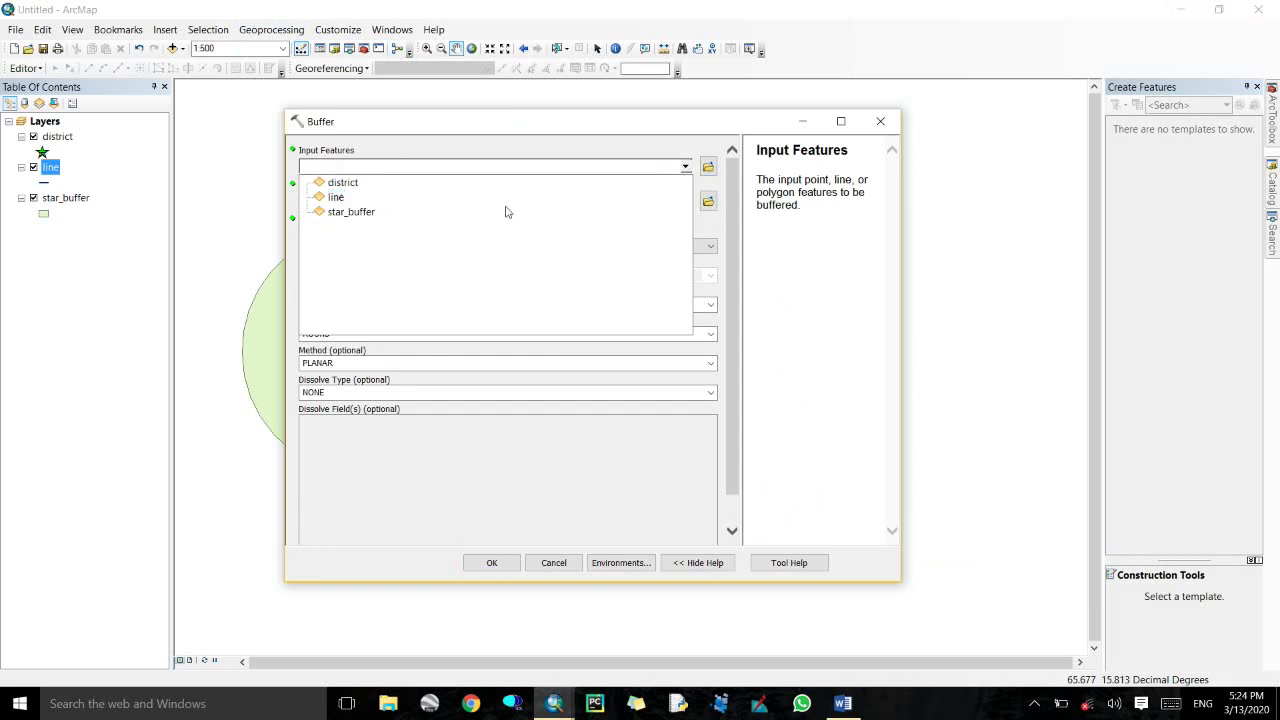
click(709, 201)
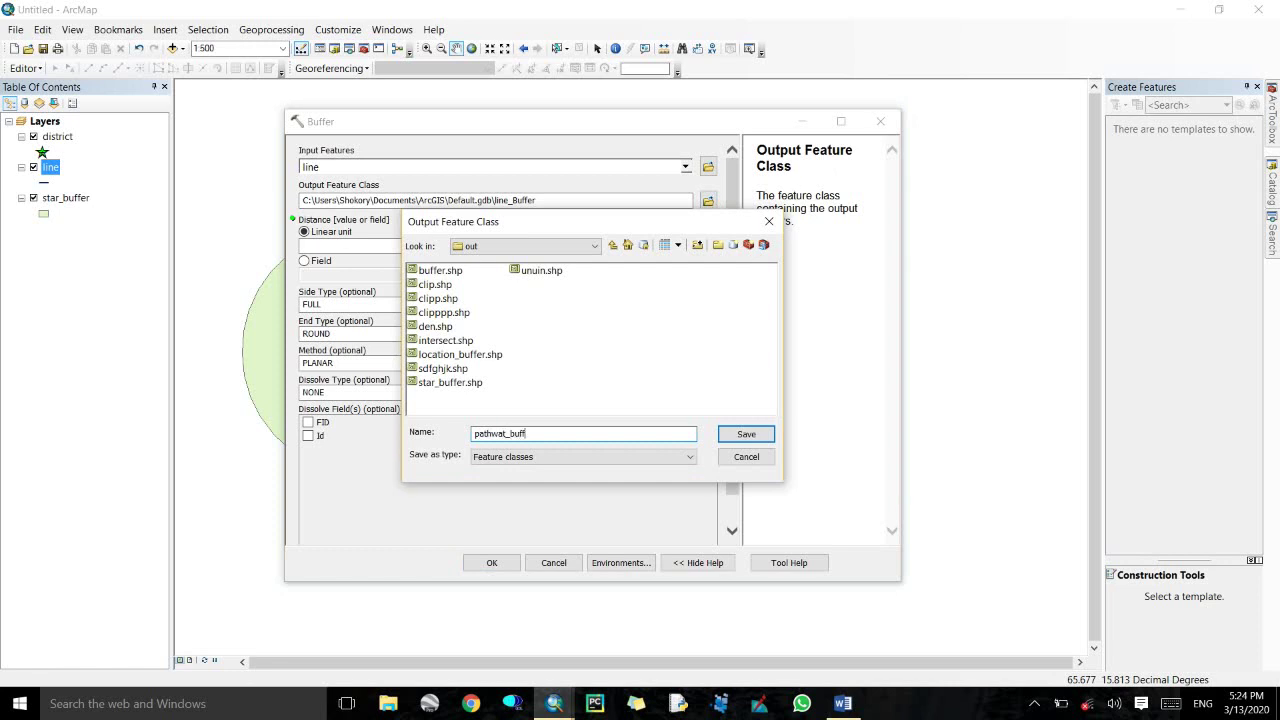
key(Return)
Set the buffer's linear distance to 2.5 meters.
click(678, 246)
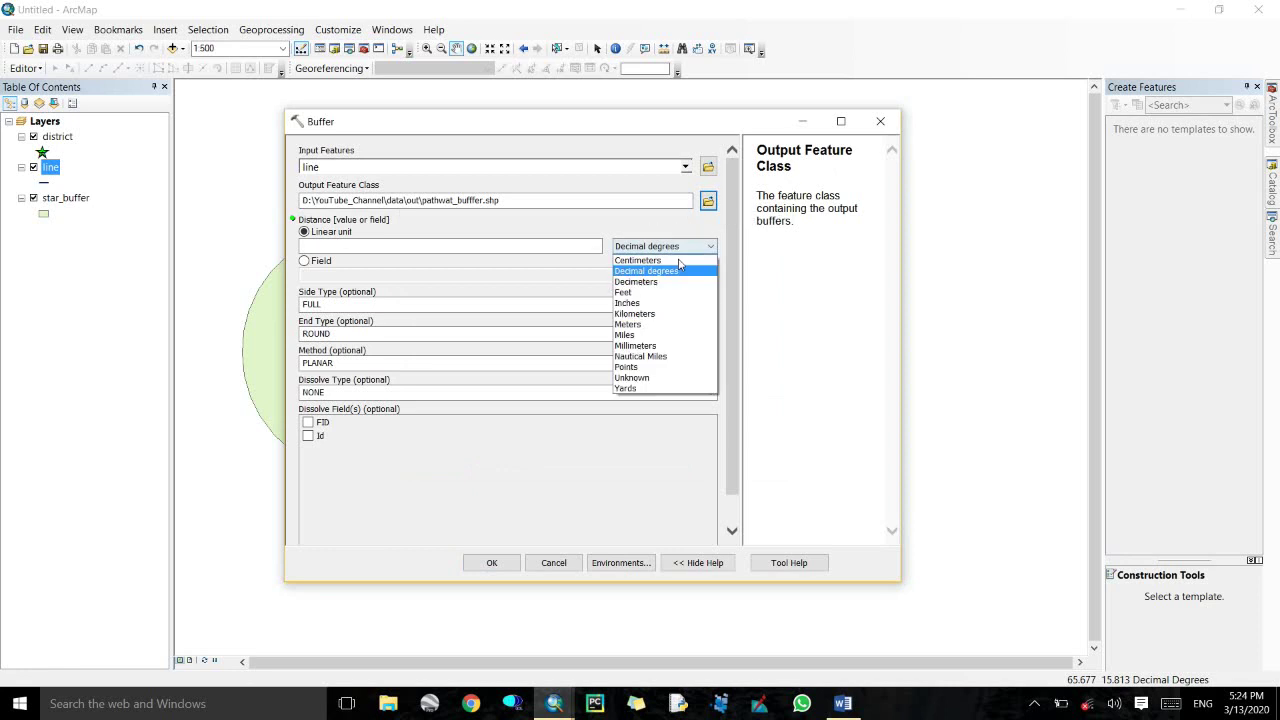
click(665, 335)
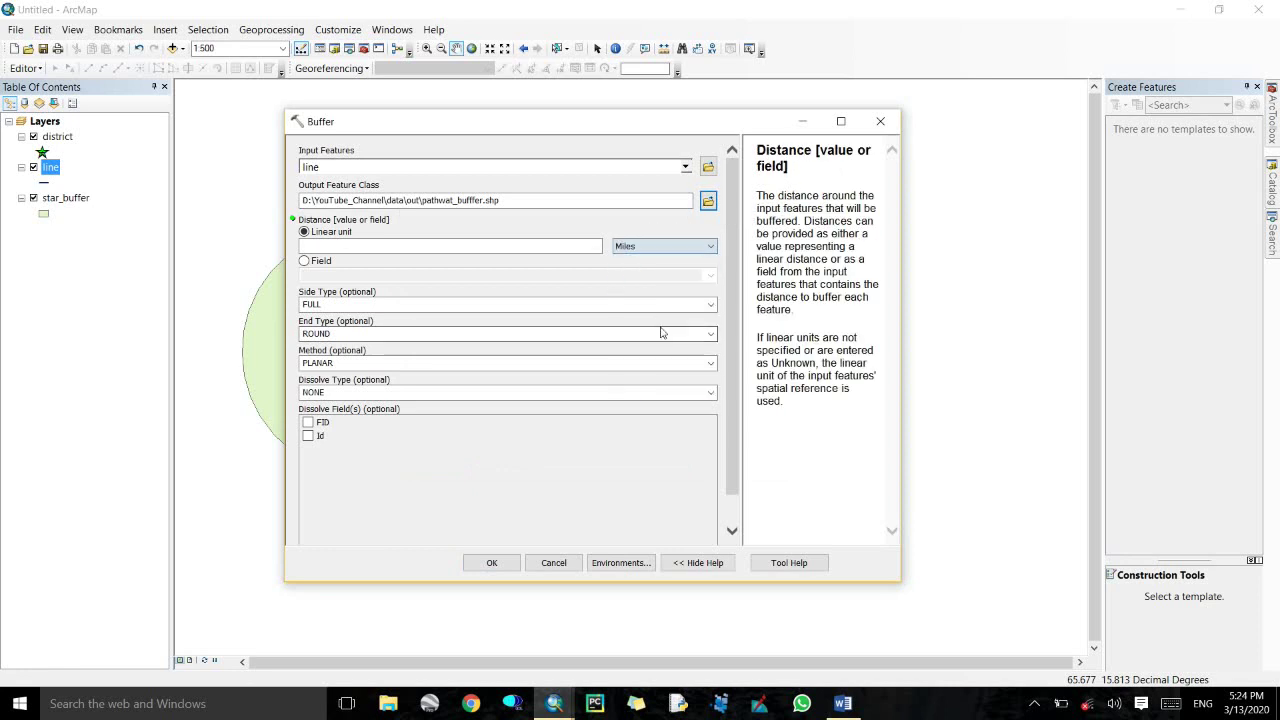
click(655, 248)
click(632, 324)
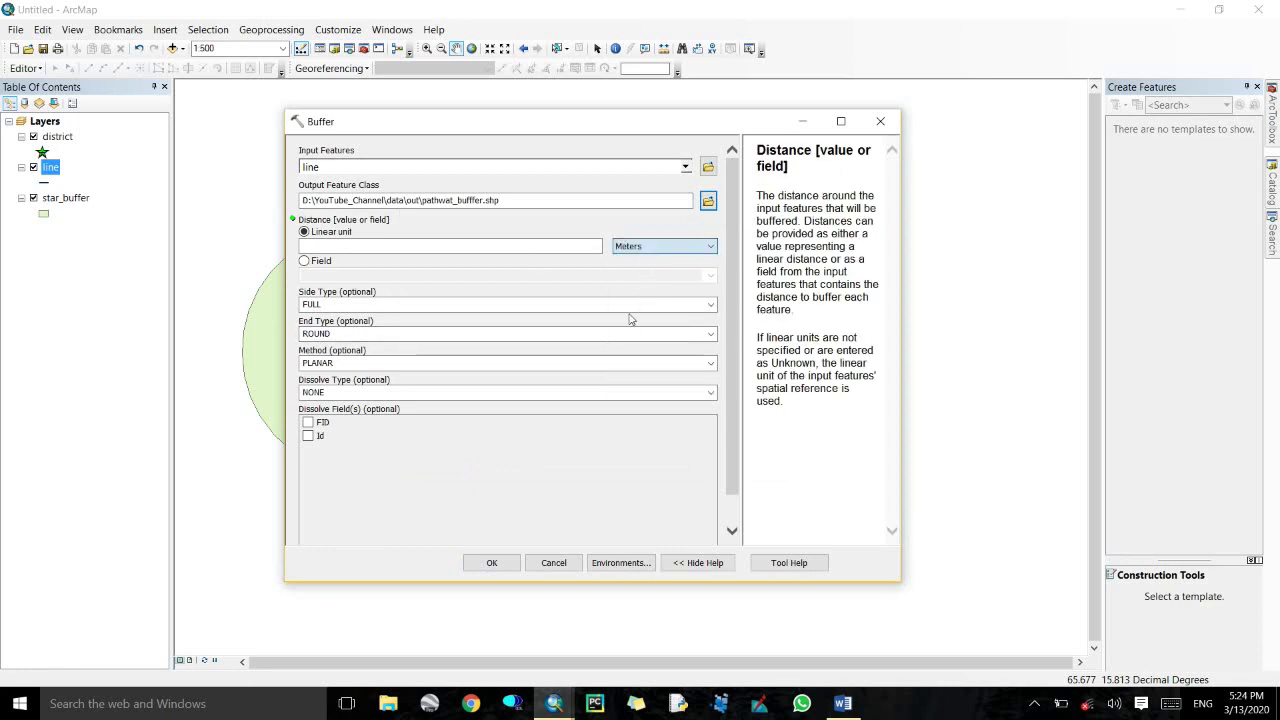
click(522, 254)
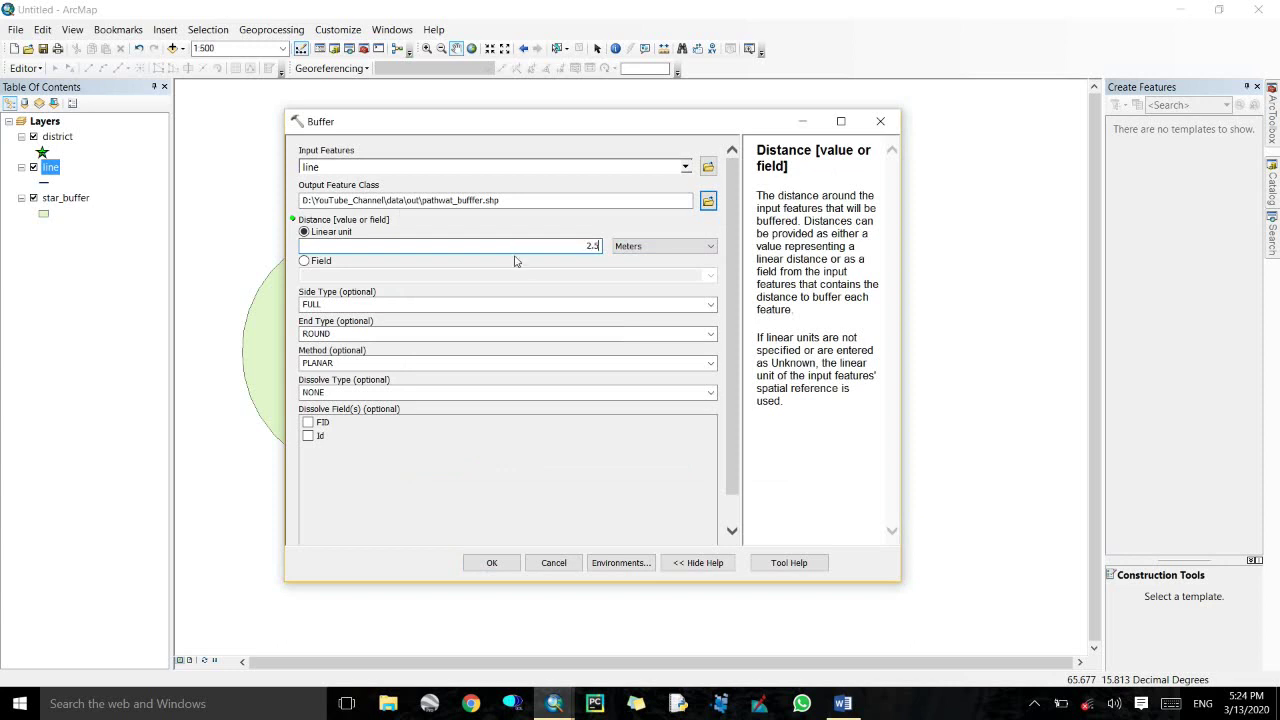
Set the buffer's side type to RIGHT, run the tool and dismiss its completion report.
click(711, 305)
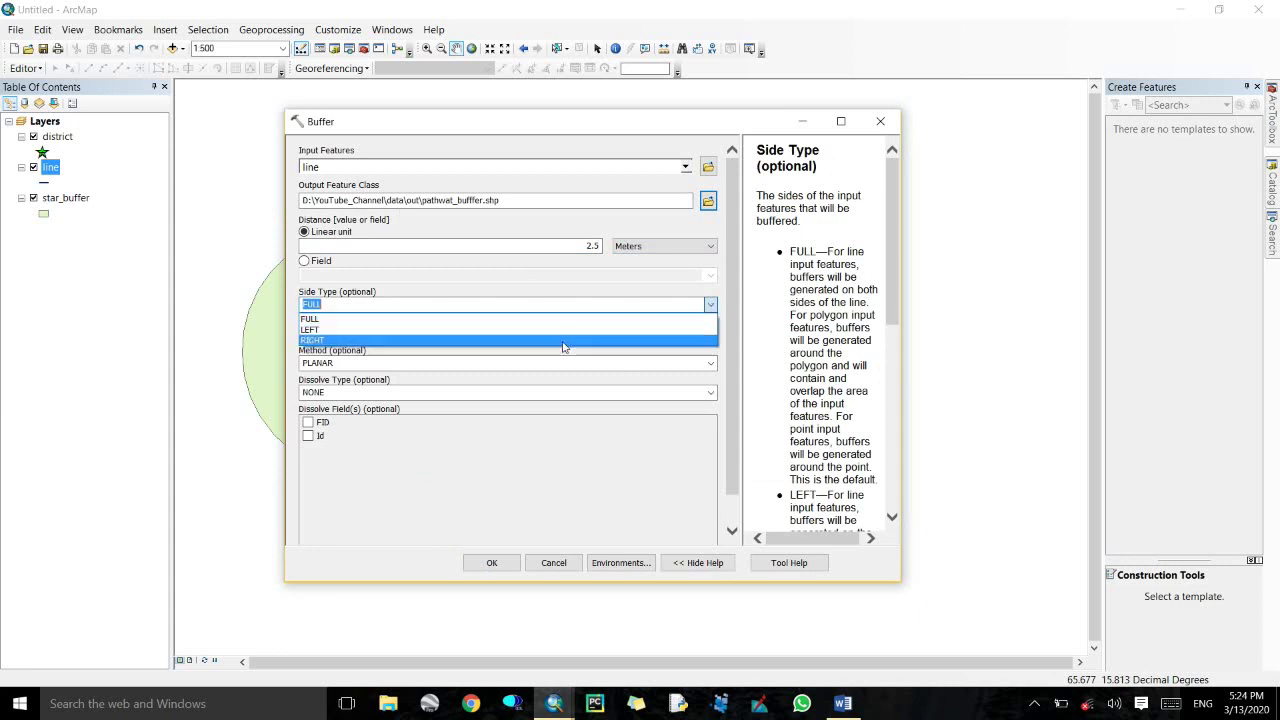
click(439, 342)
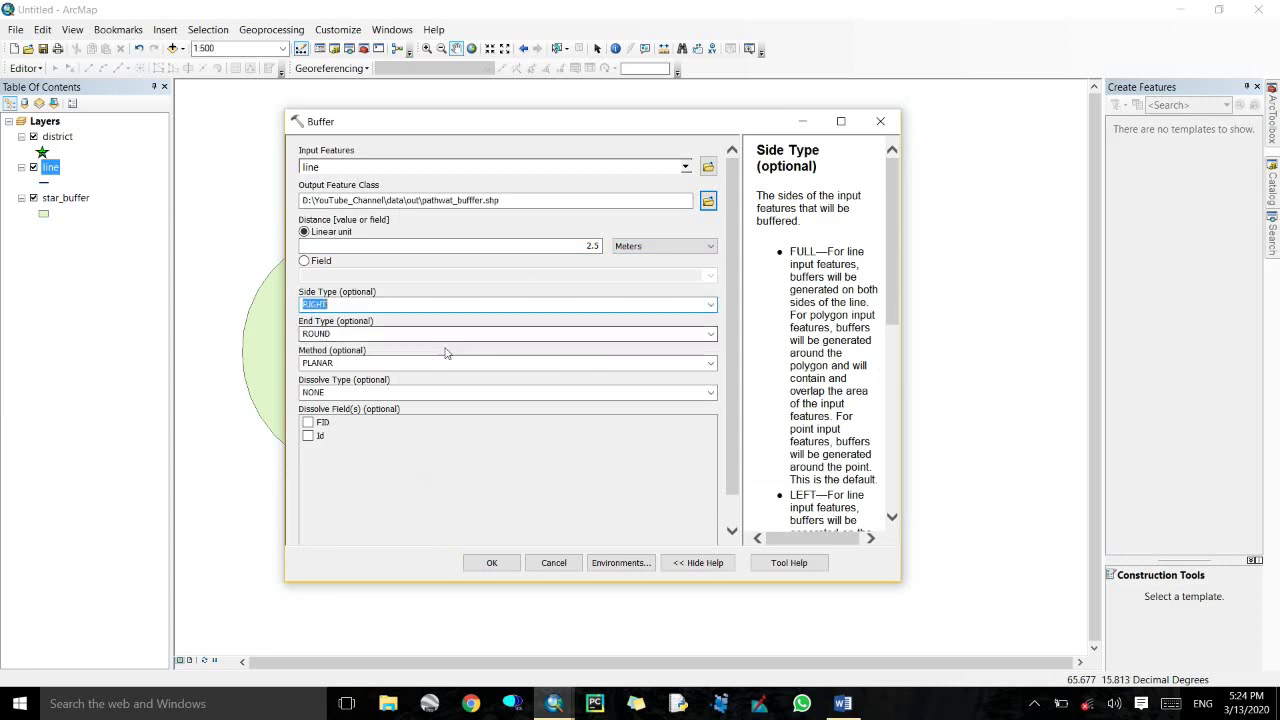
click(518, 480)
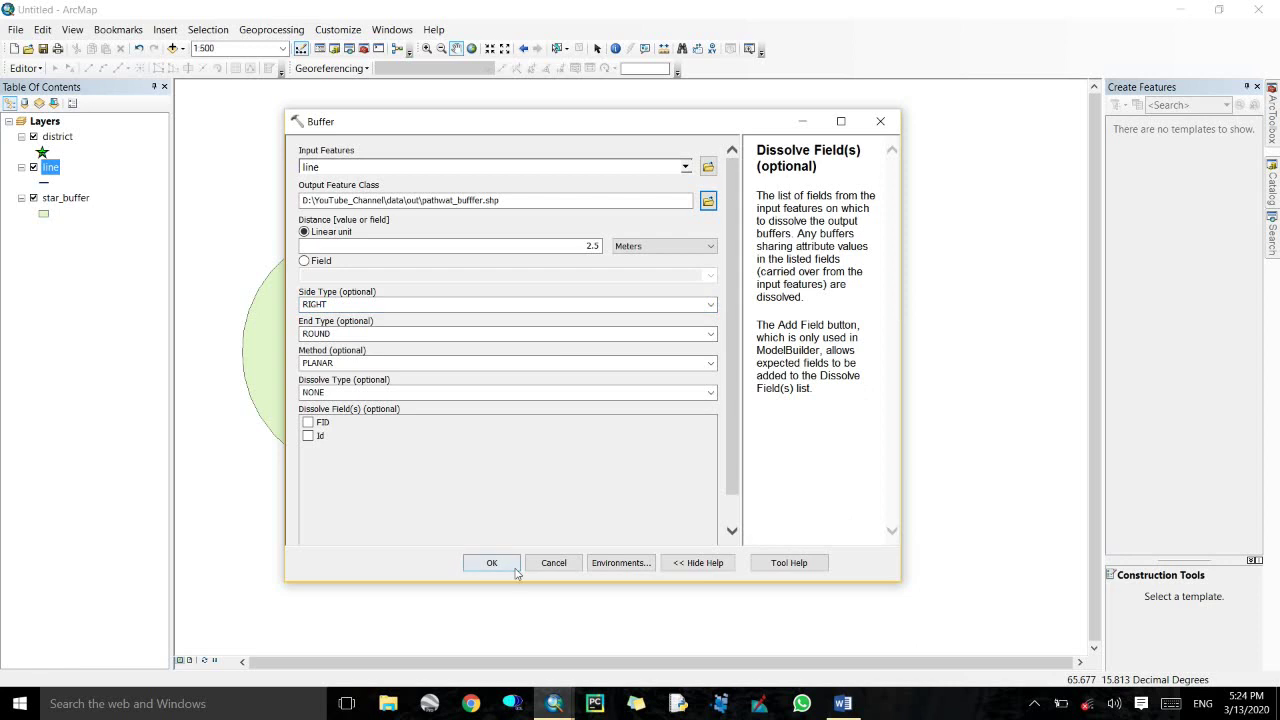
click(515, 569)
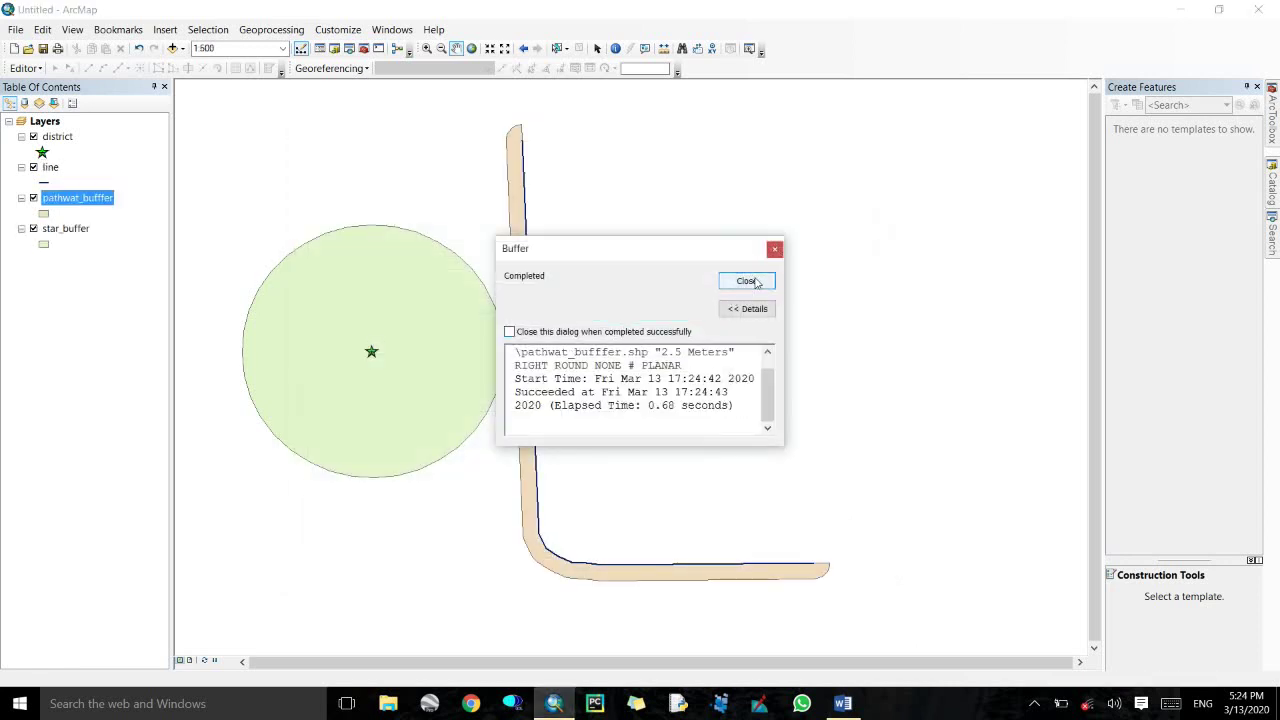
click(746, 280)
Measure the pathway buffer's width from the line to its outer edge, then close the Measure window.
scroll(513, 216, down, 5)
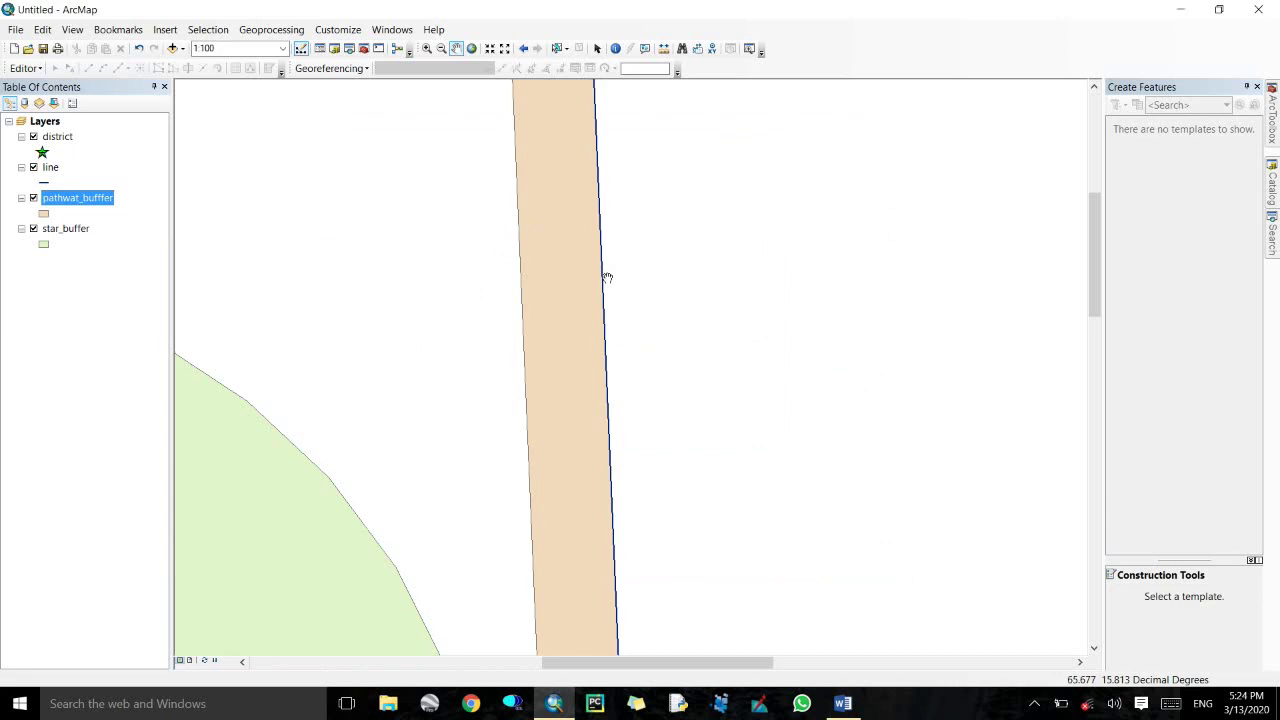
click(663, 48)
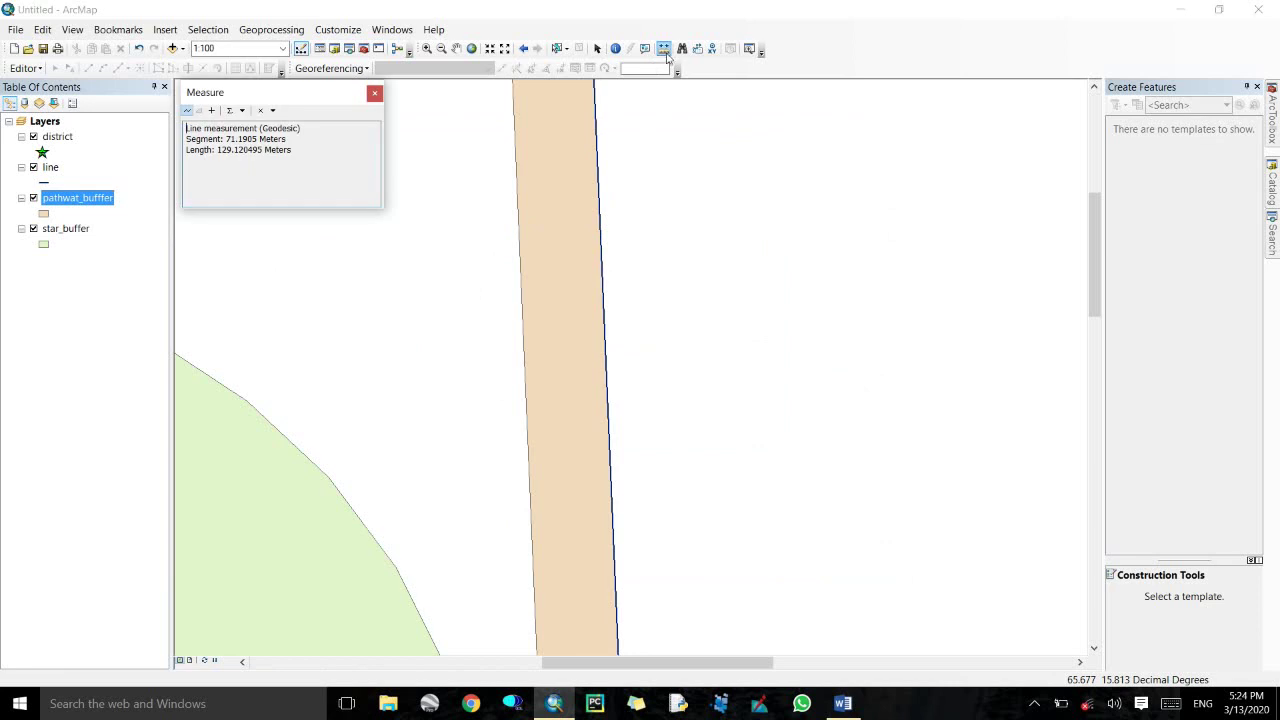
click(599, 235)
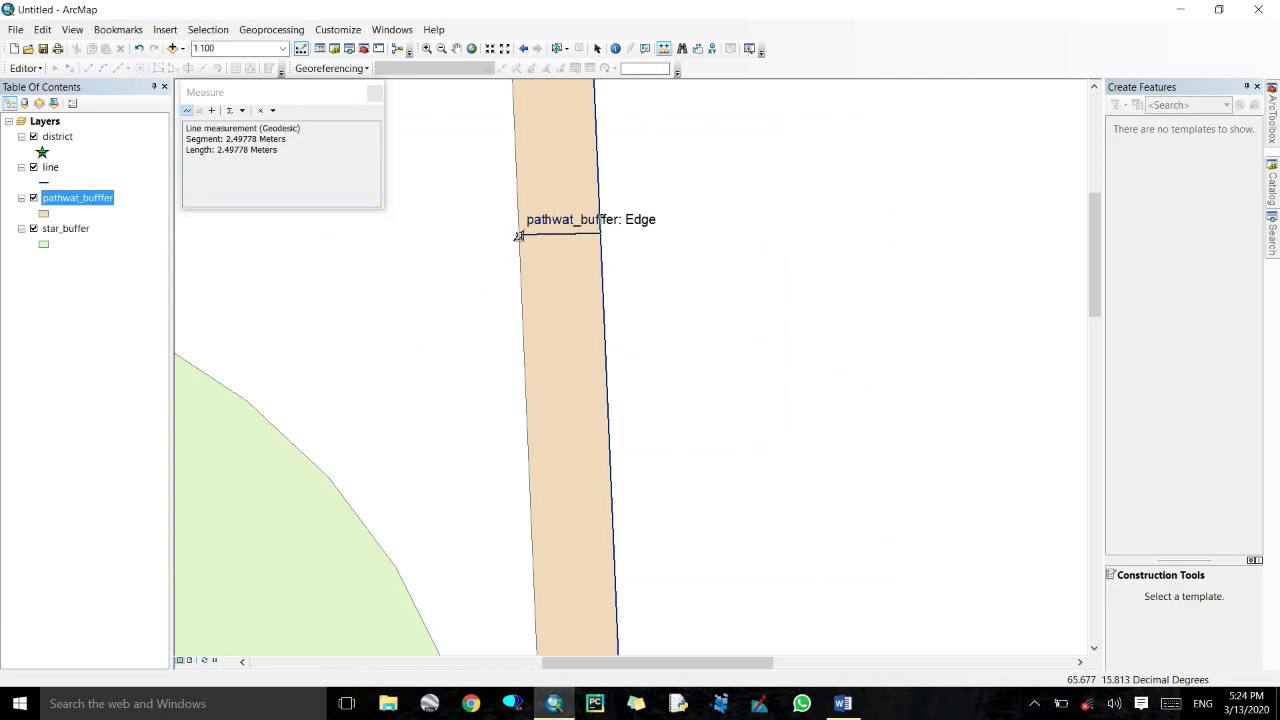
double_click(528, 234)
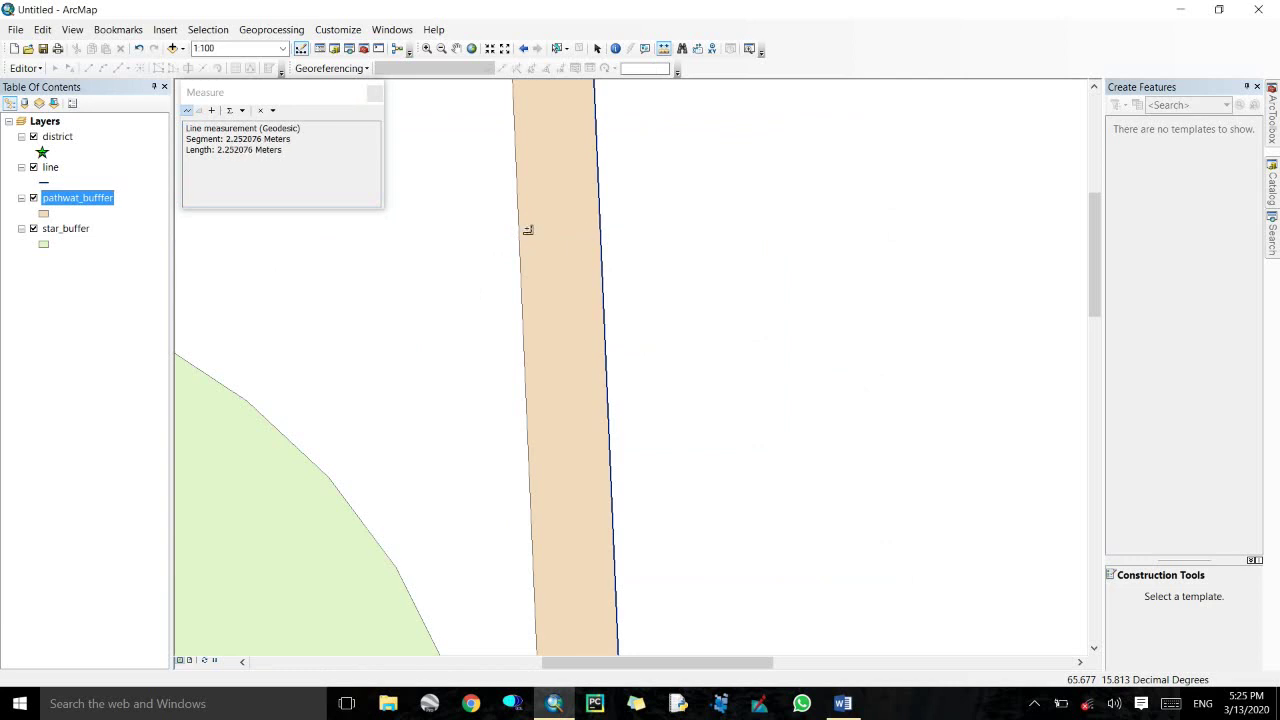
click(384, 92)
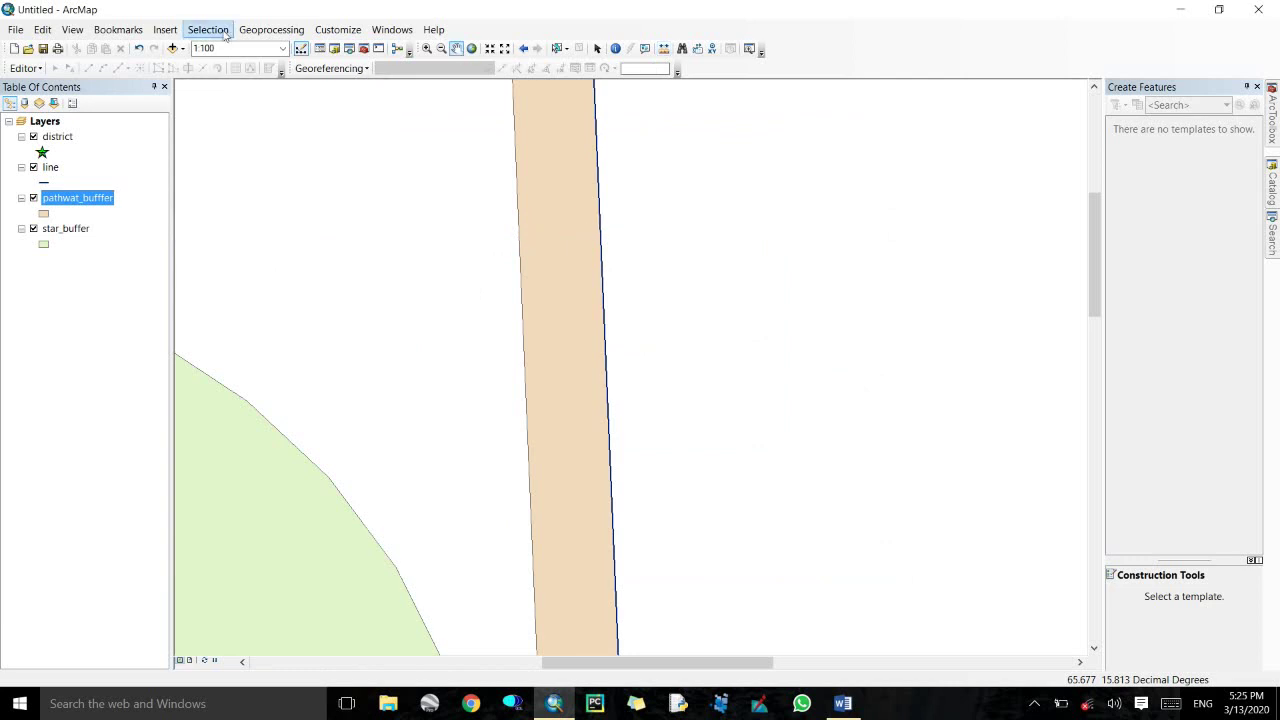
click(257, 36)
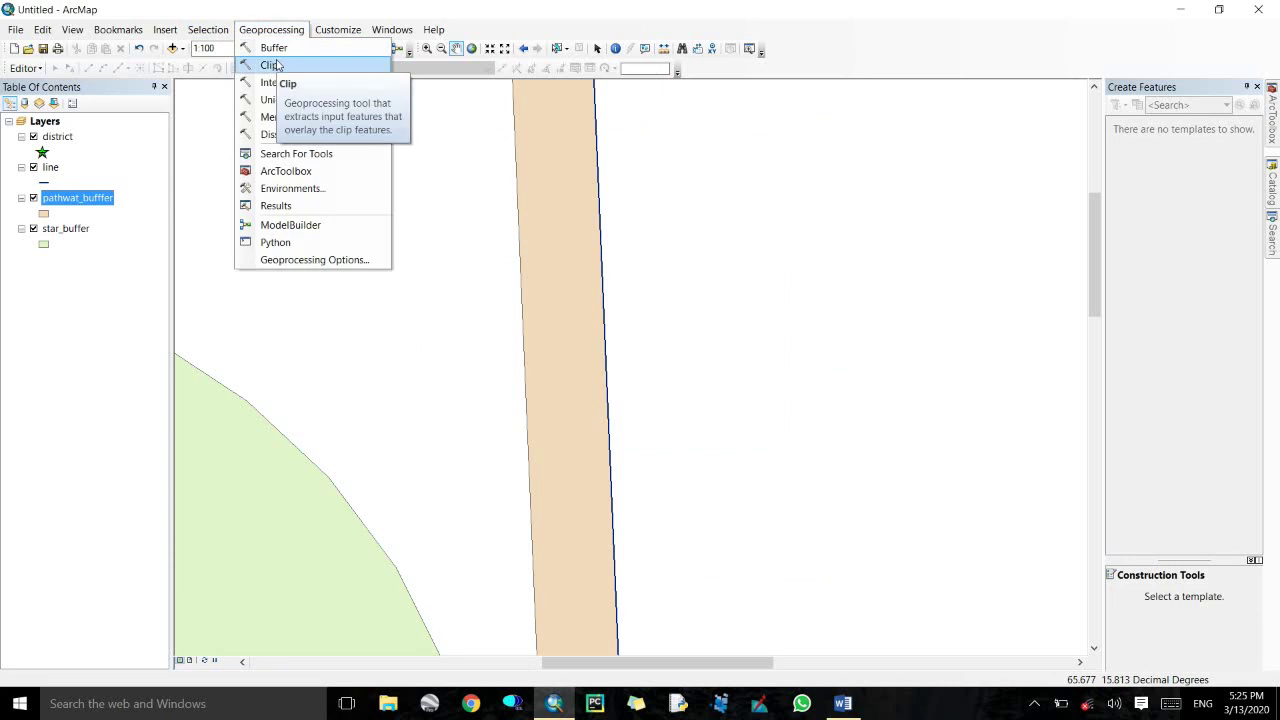
click(272, 65)
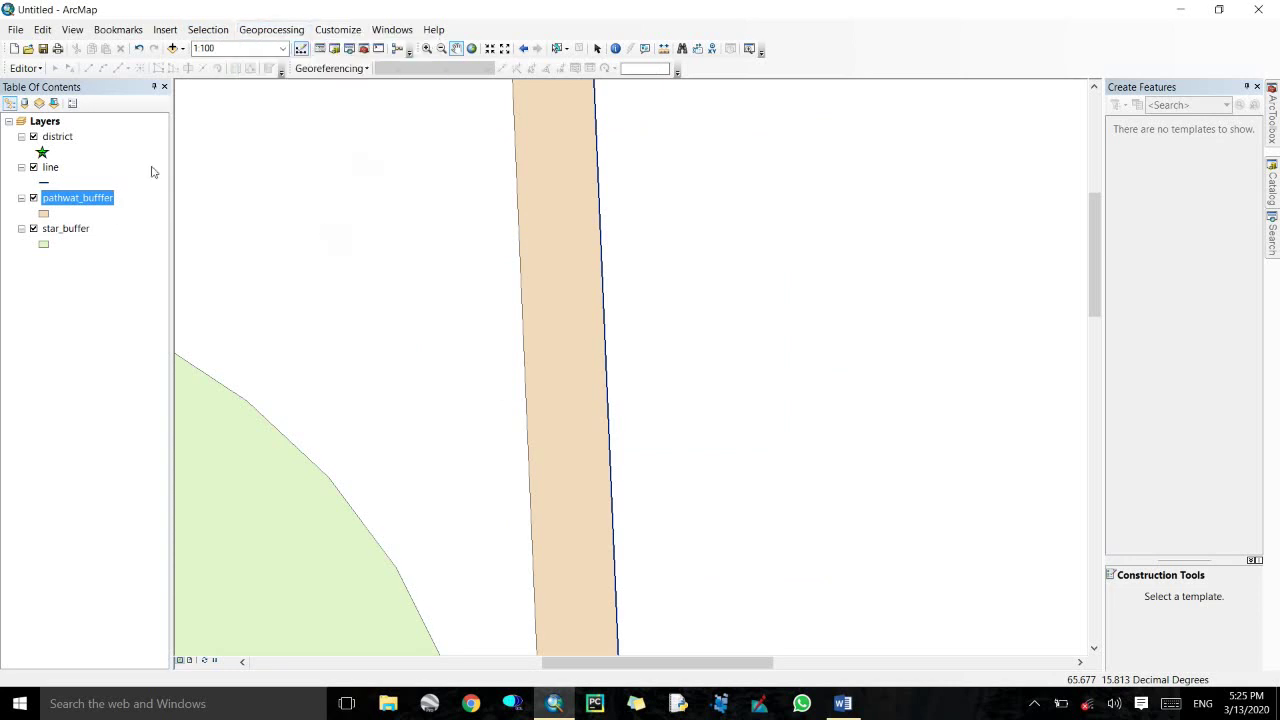
click(471, 48)
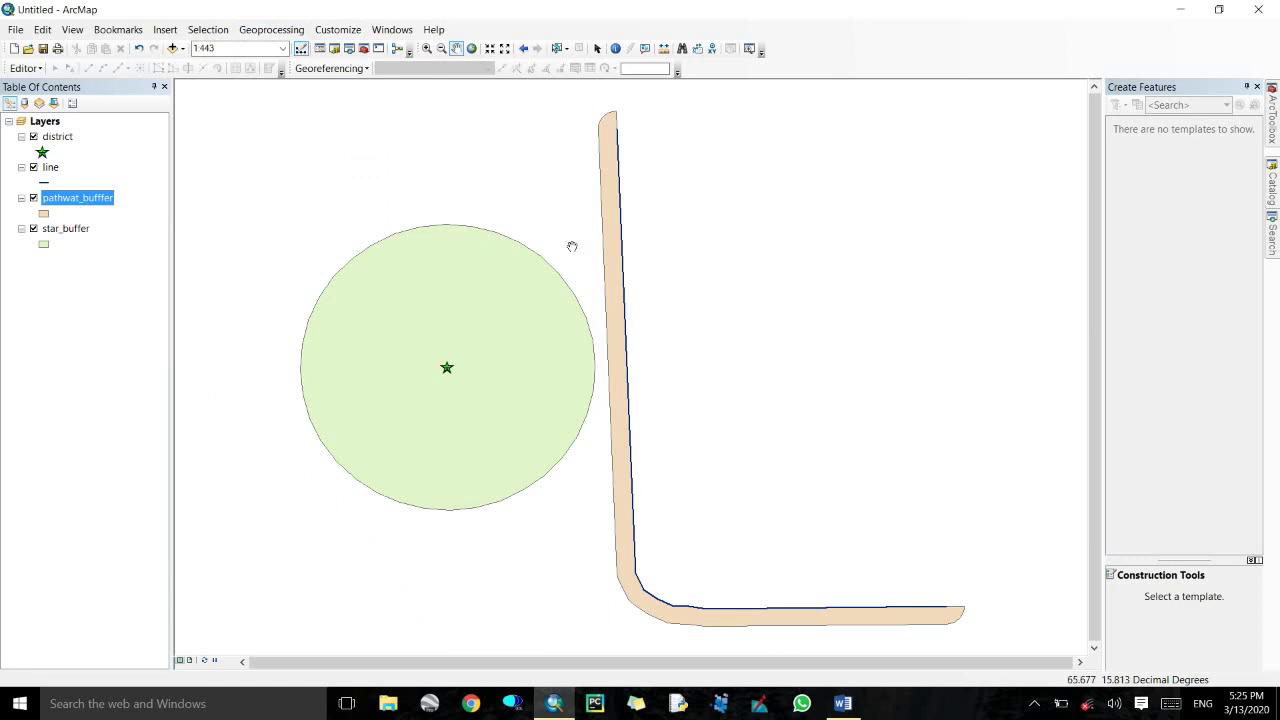
drag(619, 420, 633, 222)
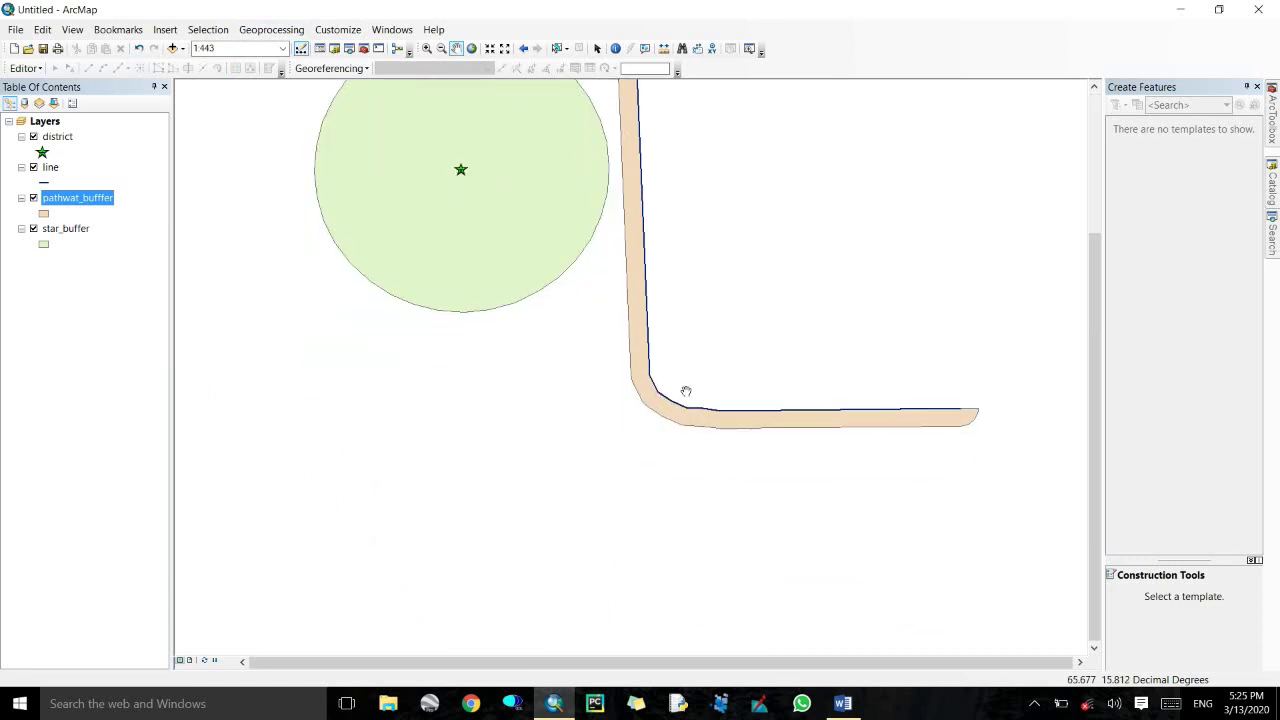
drag(700, 451, 633, 244)
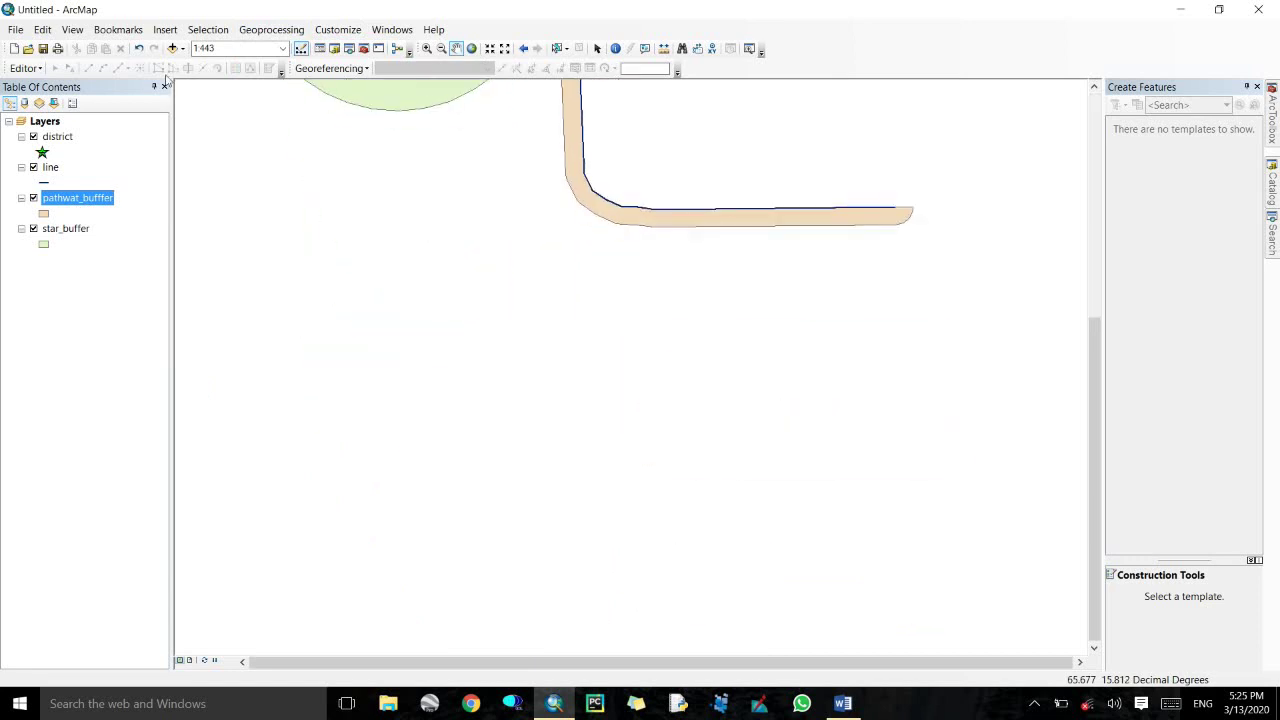
Add the D_AFG_Provinces_Aug05_R layer from the Administrative dataset of AIMS_database.mdb and zoom to its extent.
click(175, 50)
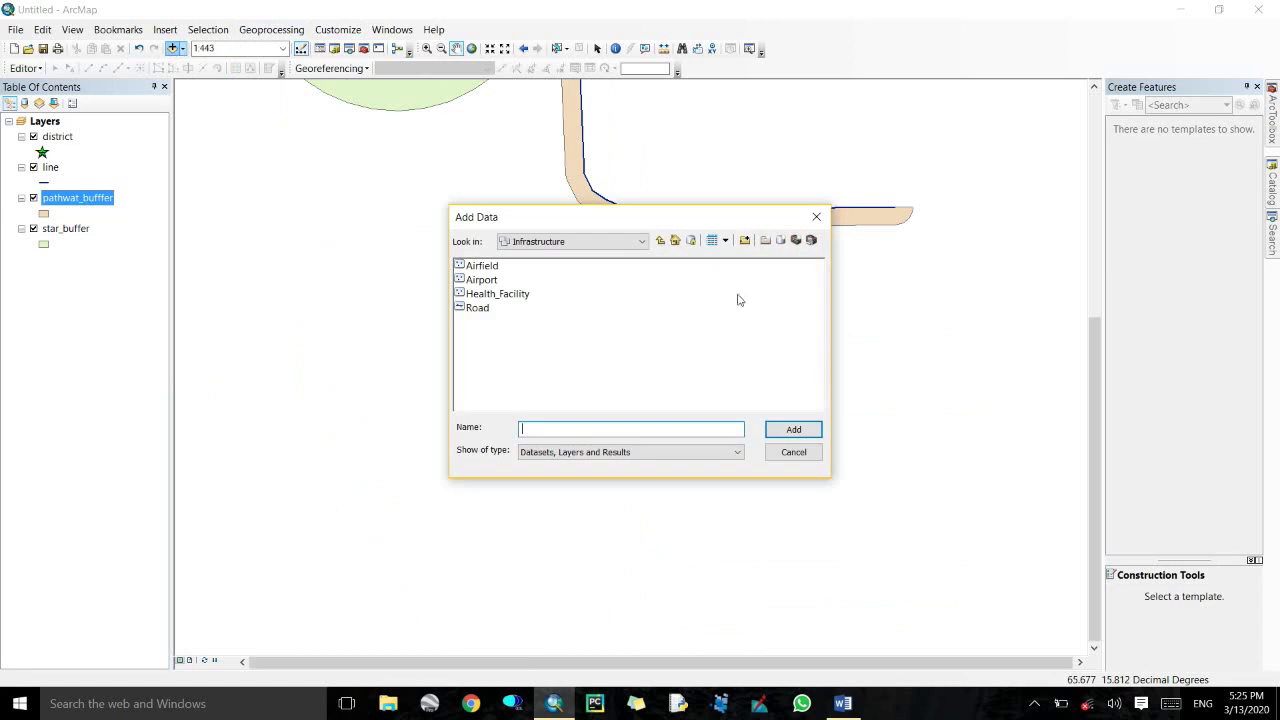
click(661, 241)
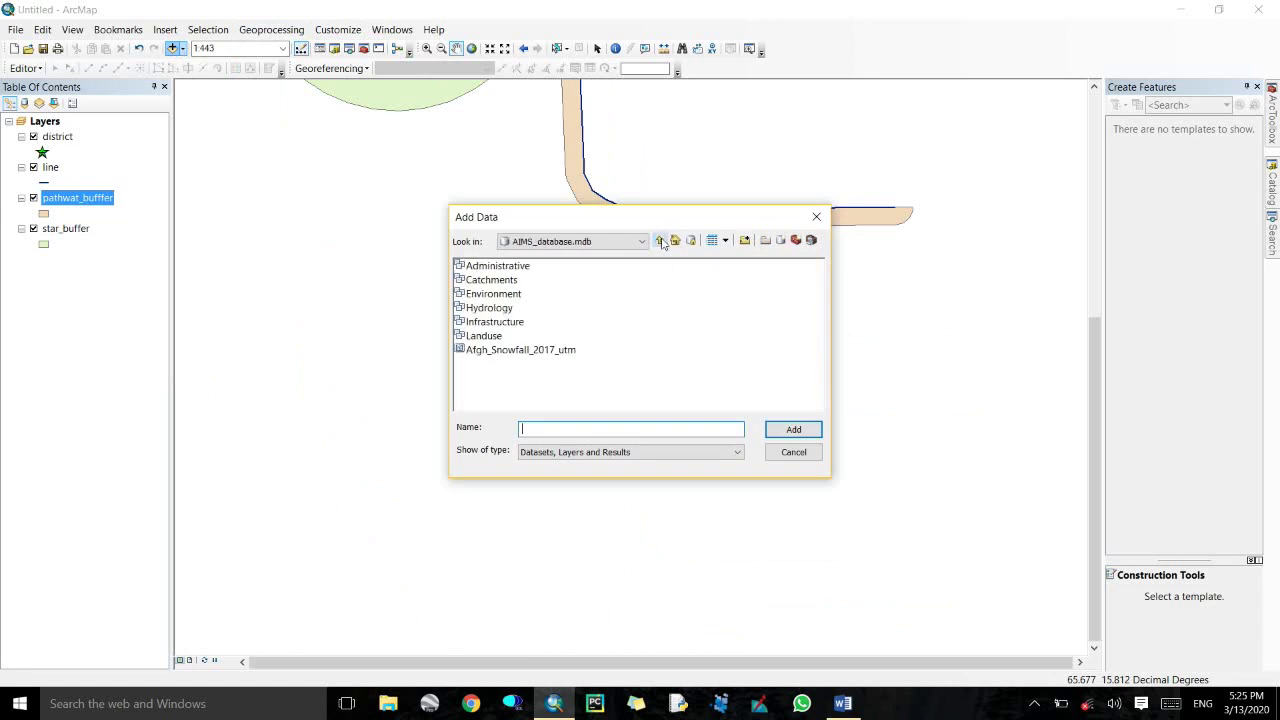
double_click(506, 268)
double_click(516, 295)
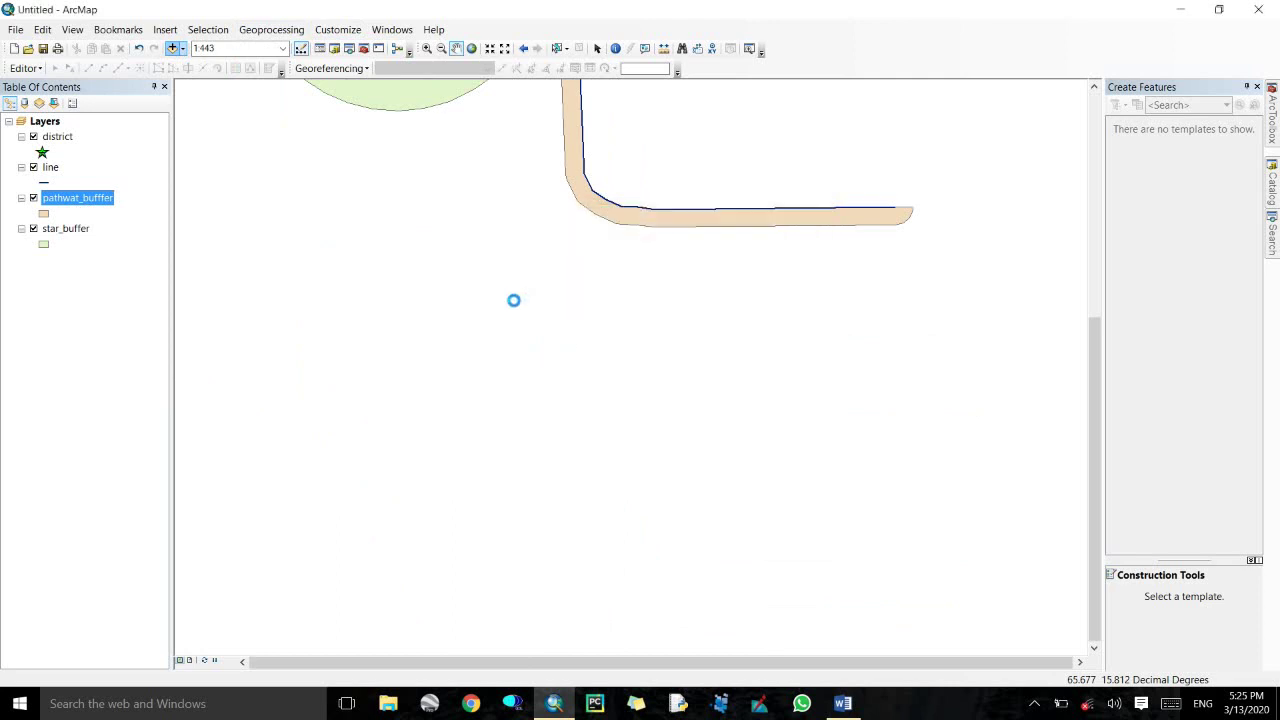
right_click(87, 205)
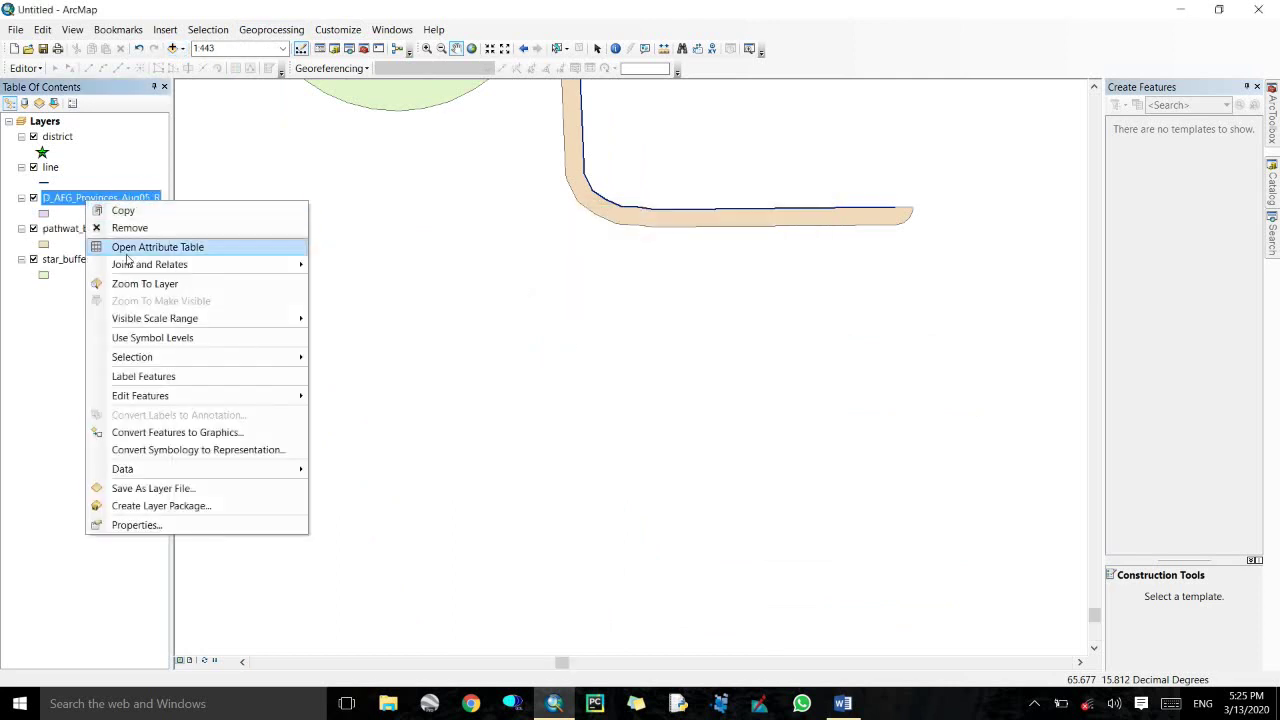
click(140, 280)
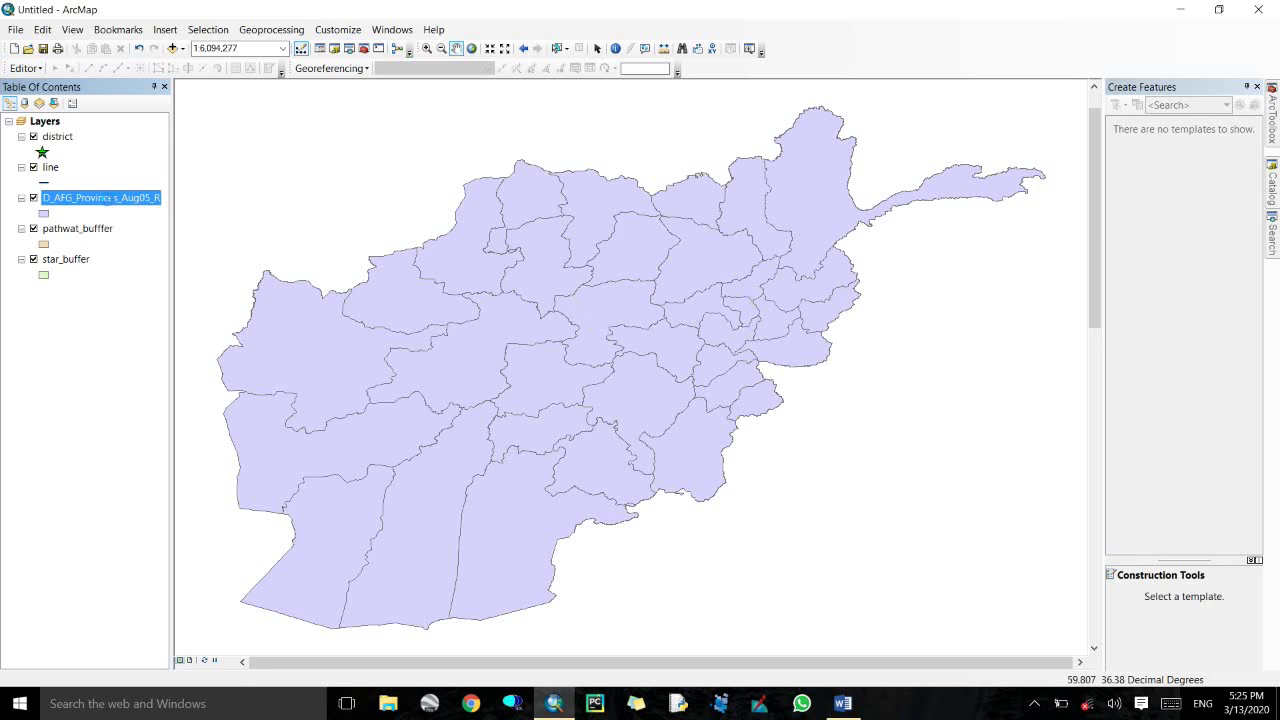
Open the Query Builder for the D_AFG_Provinces_Aug05_R layer's definition query.
double_click(104, 198)
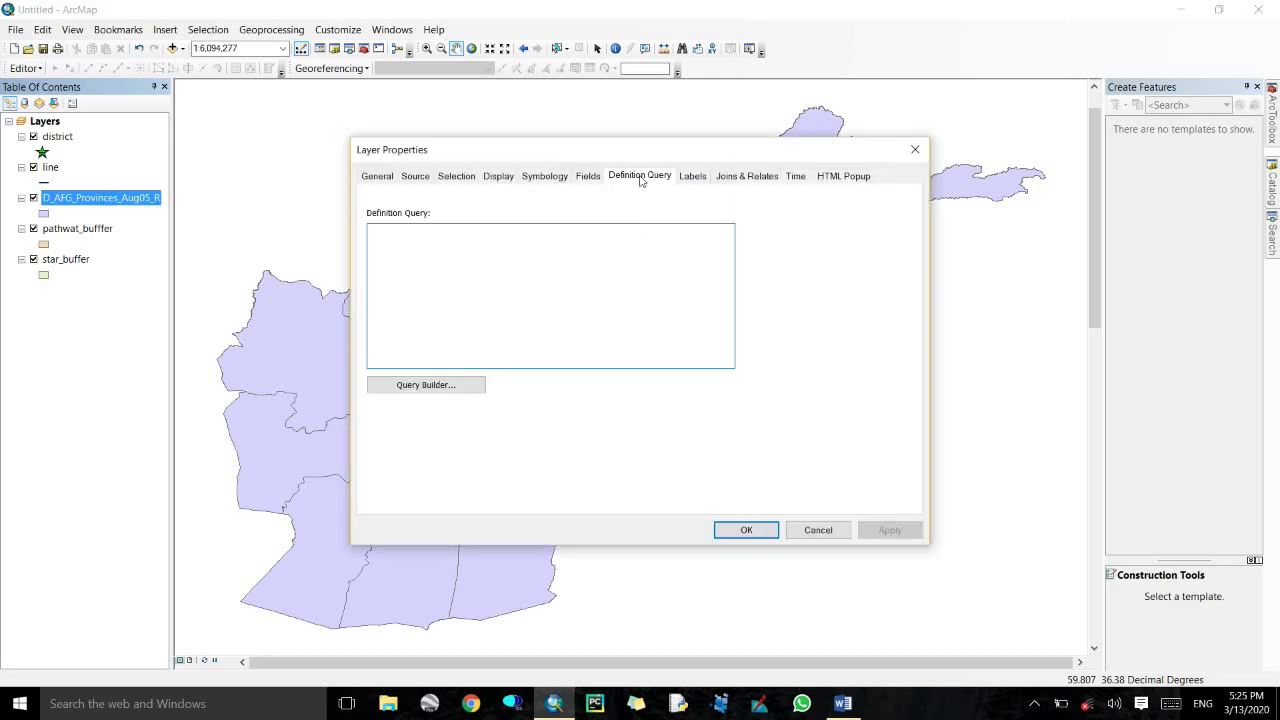
click(459, 385)
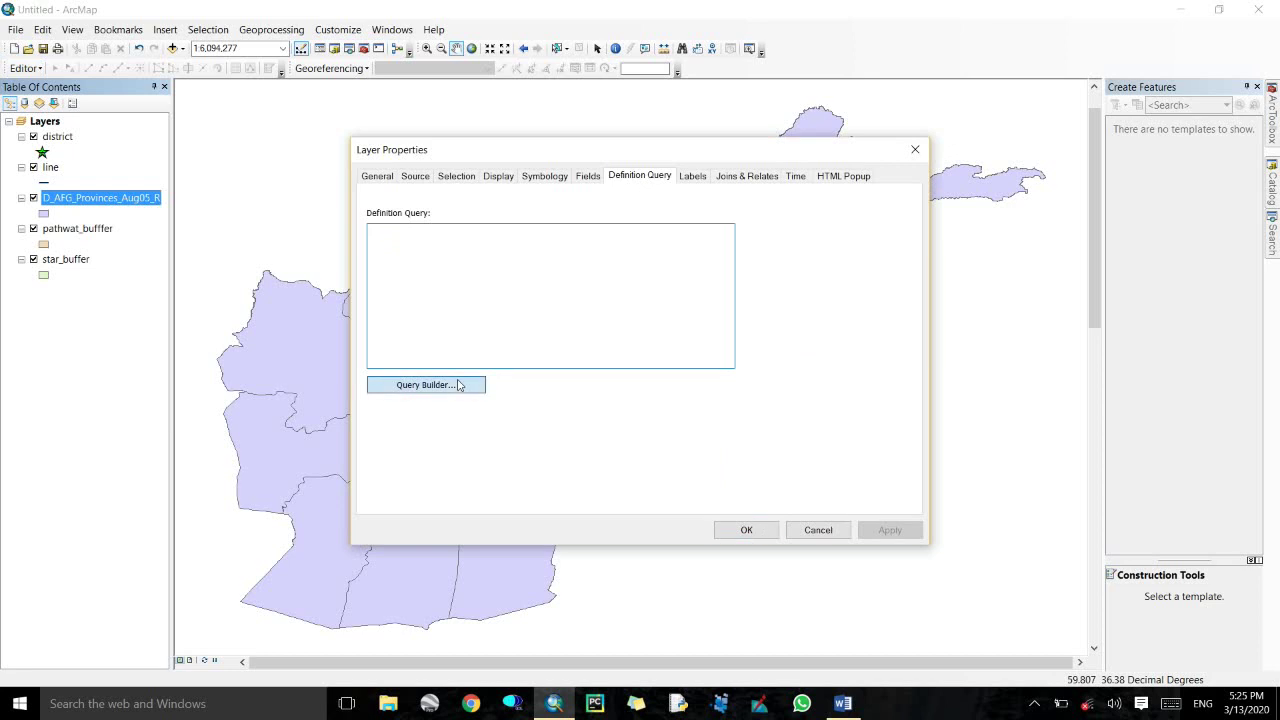
click(440, 386)
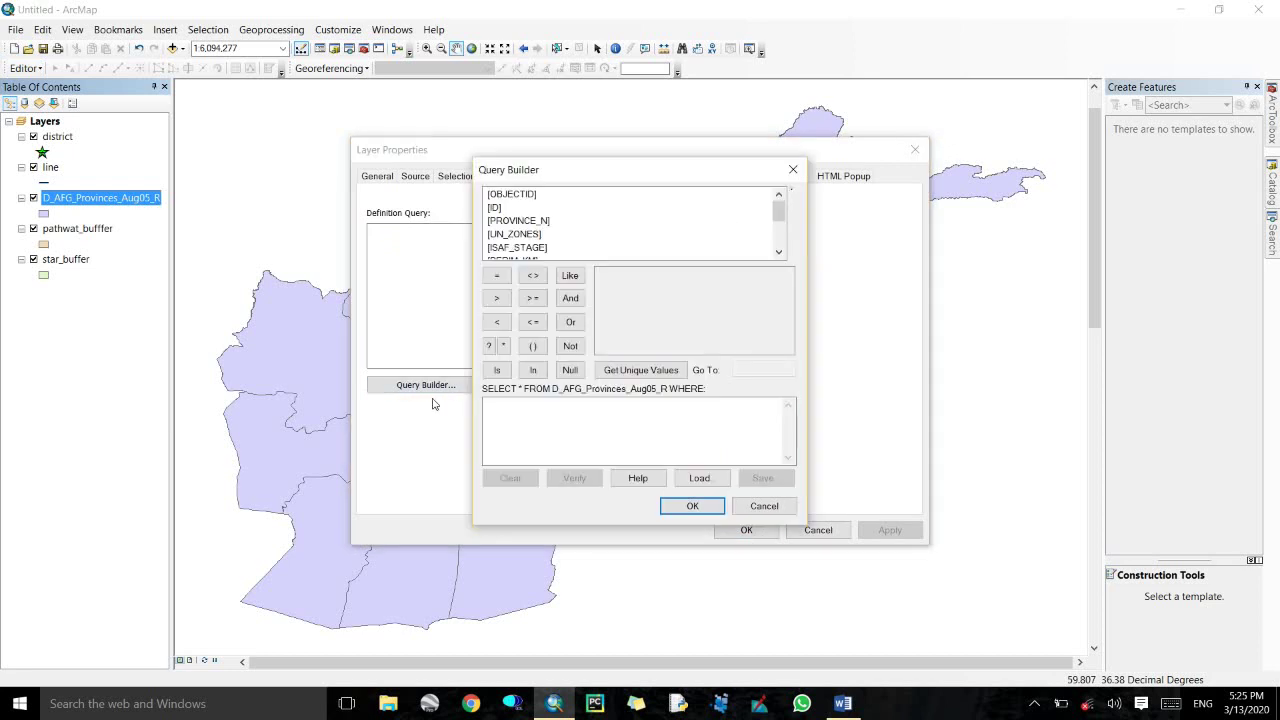
click(515, 221)
click(500, 276)
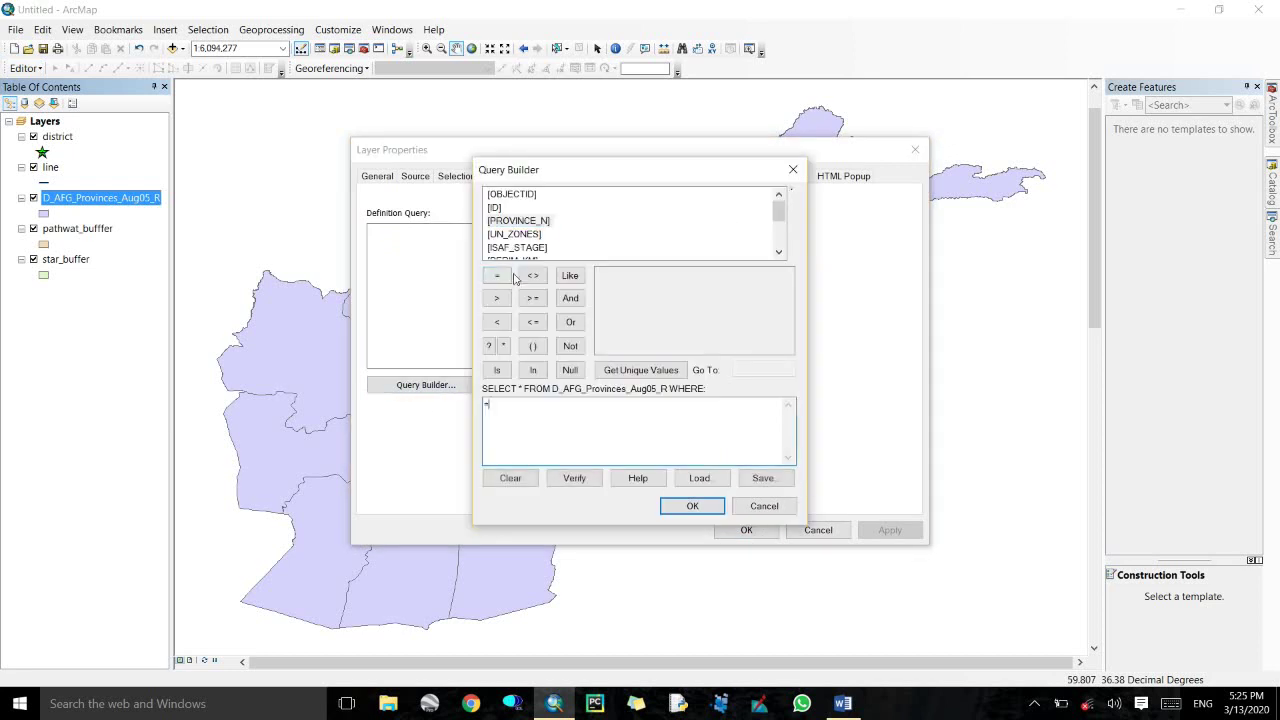
key(BackSpace)
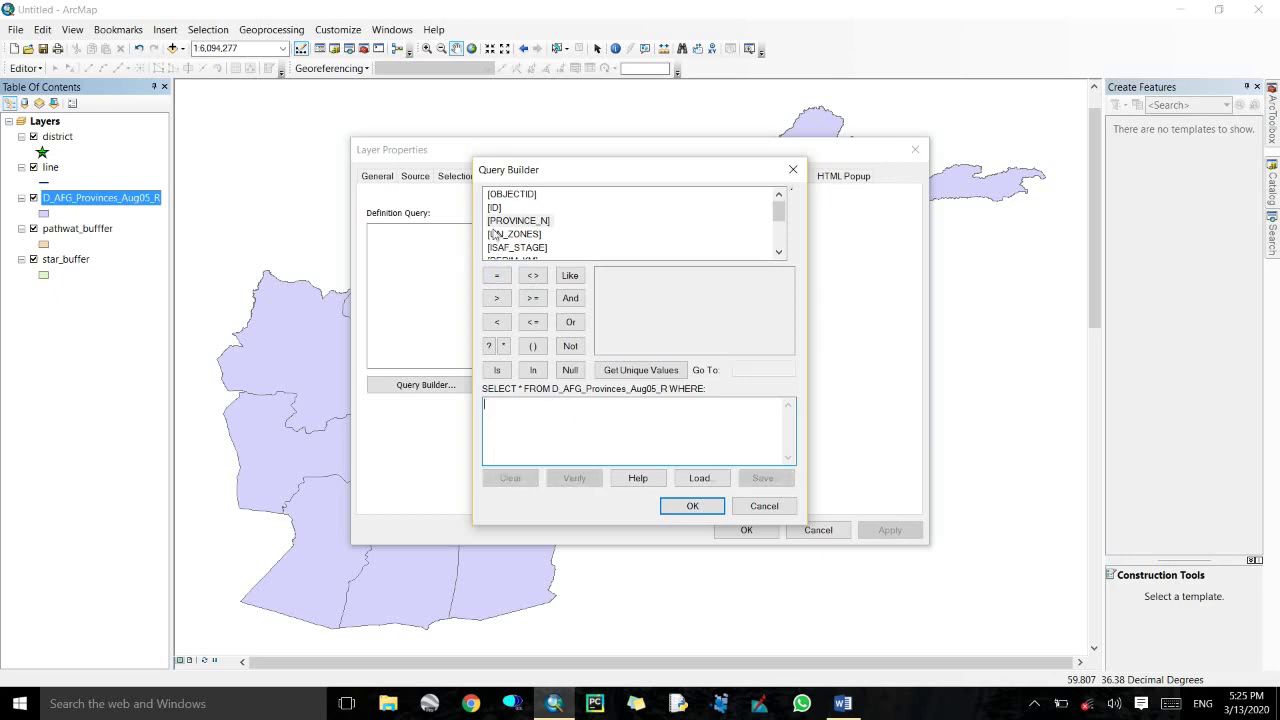
Build and apply the definition query [PROVINCE_N] = 'Badakhshan' on the provinces layer and center the province in view.
double_click(503, 221)
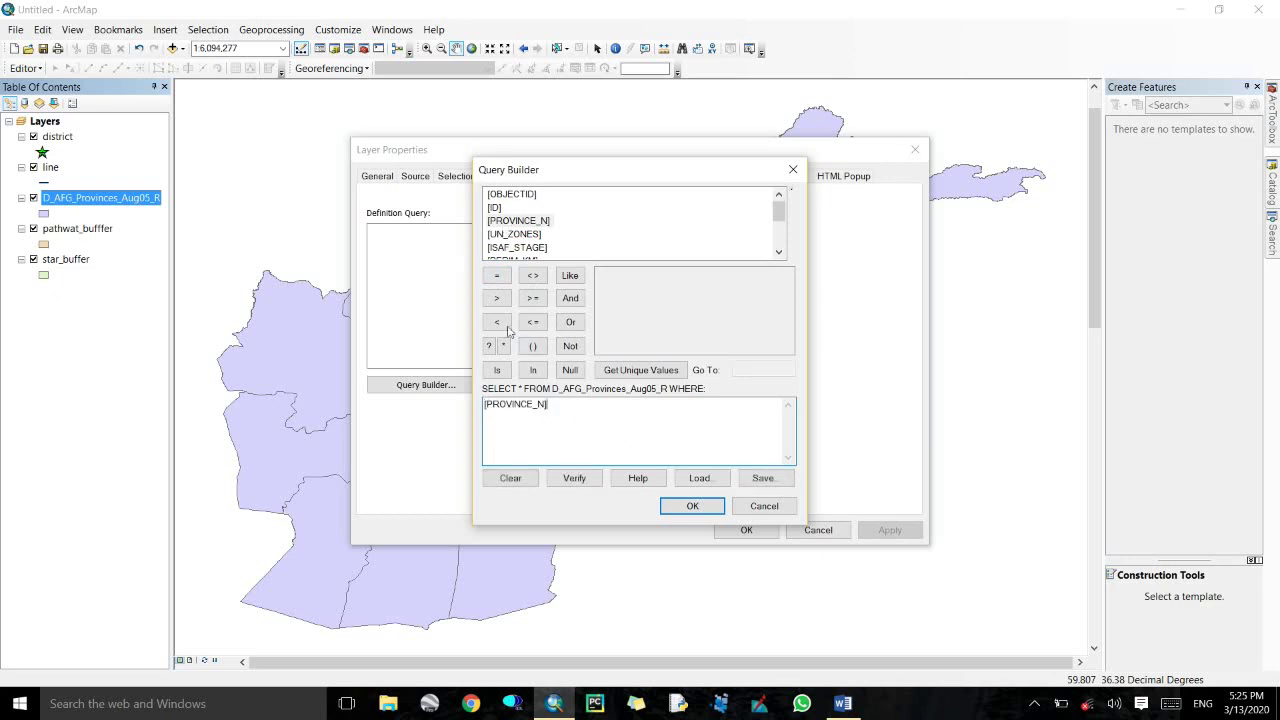
click(496, 274)
click(643, 372)
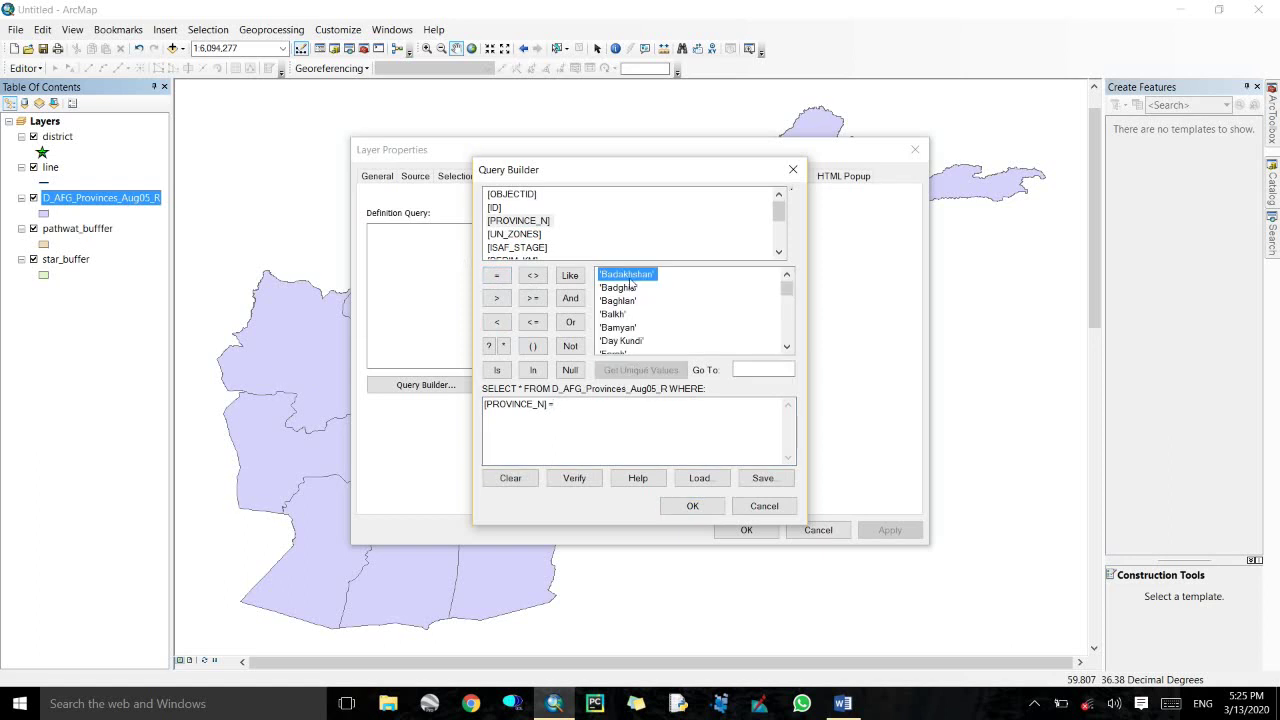
double_click(627, 276)
click(690, 506)
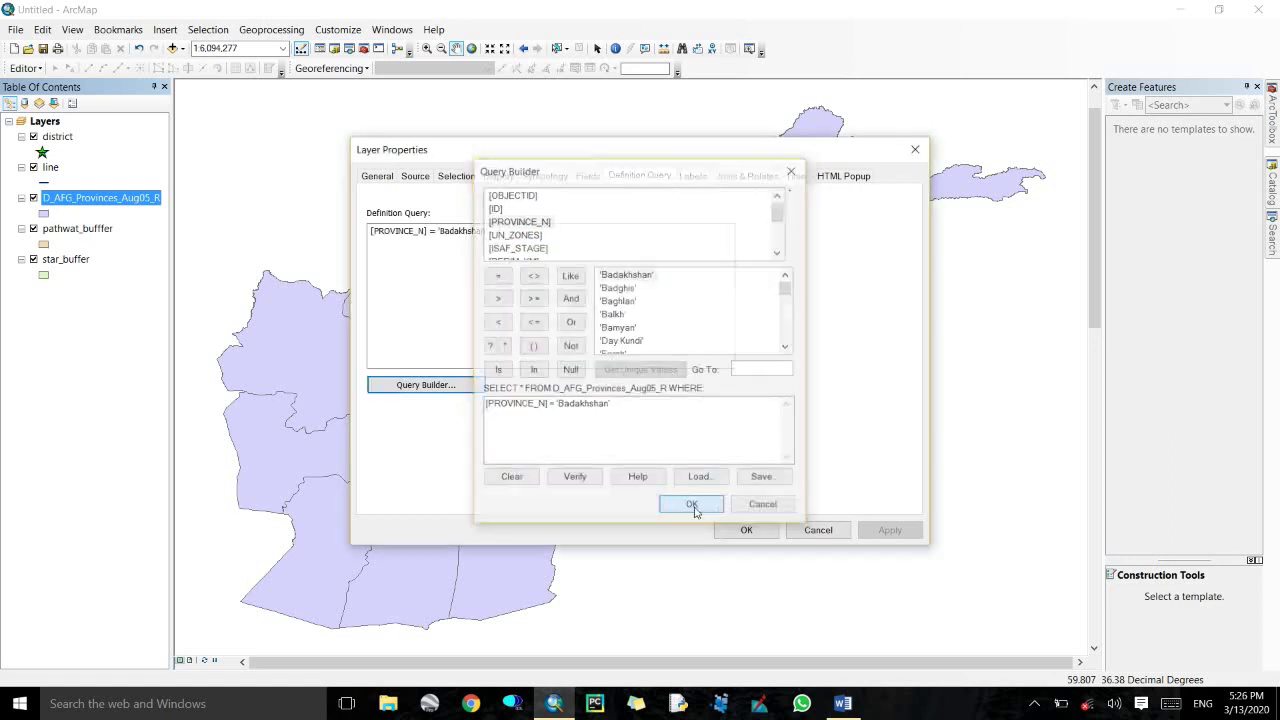
click(744, 528)
drag(749, 323, 565, 388)
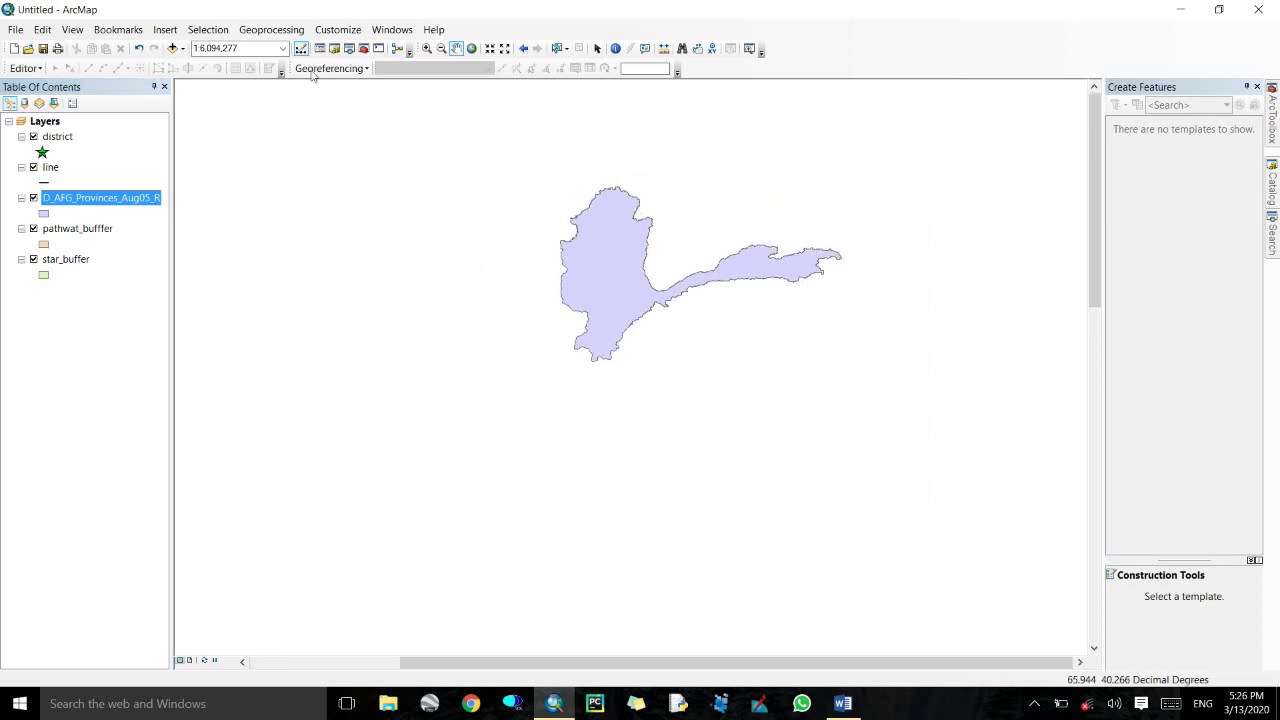
Start the Clip tool with D_AFG_Provinces_Aug05_R as both the input features and the clip features.
click(298, 33)
click(262, 63)
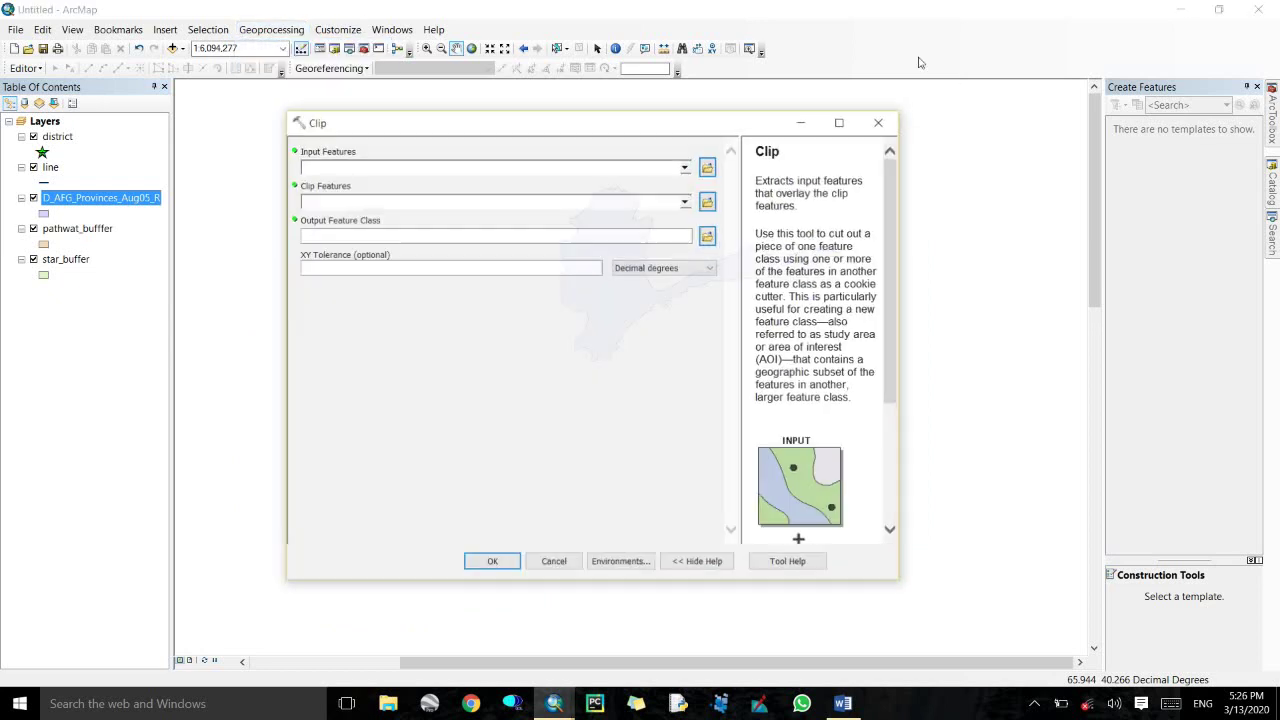
click(685, 168)
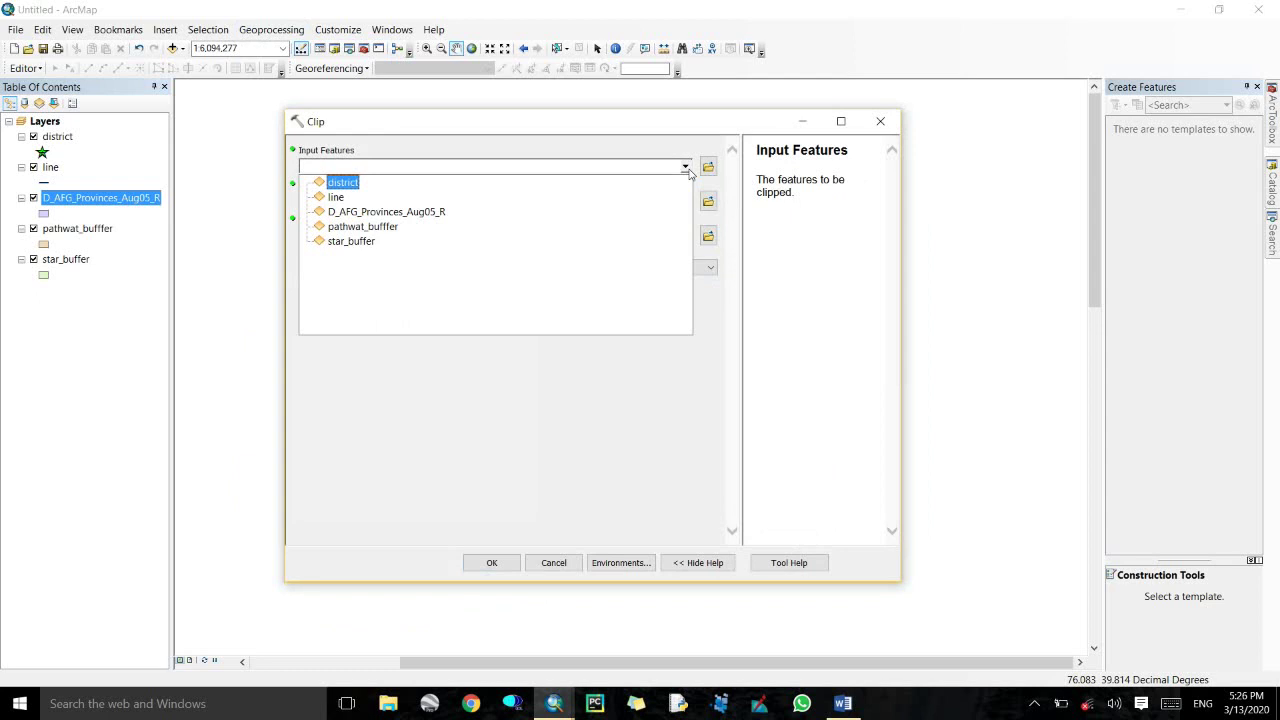
click(686, 170)
click(686, 168)
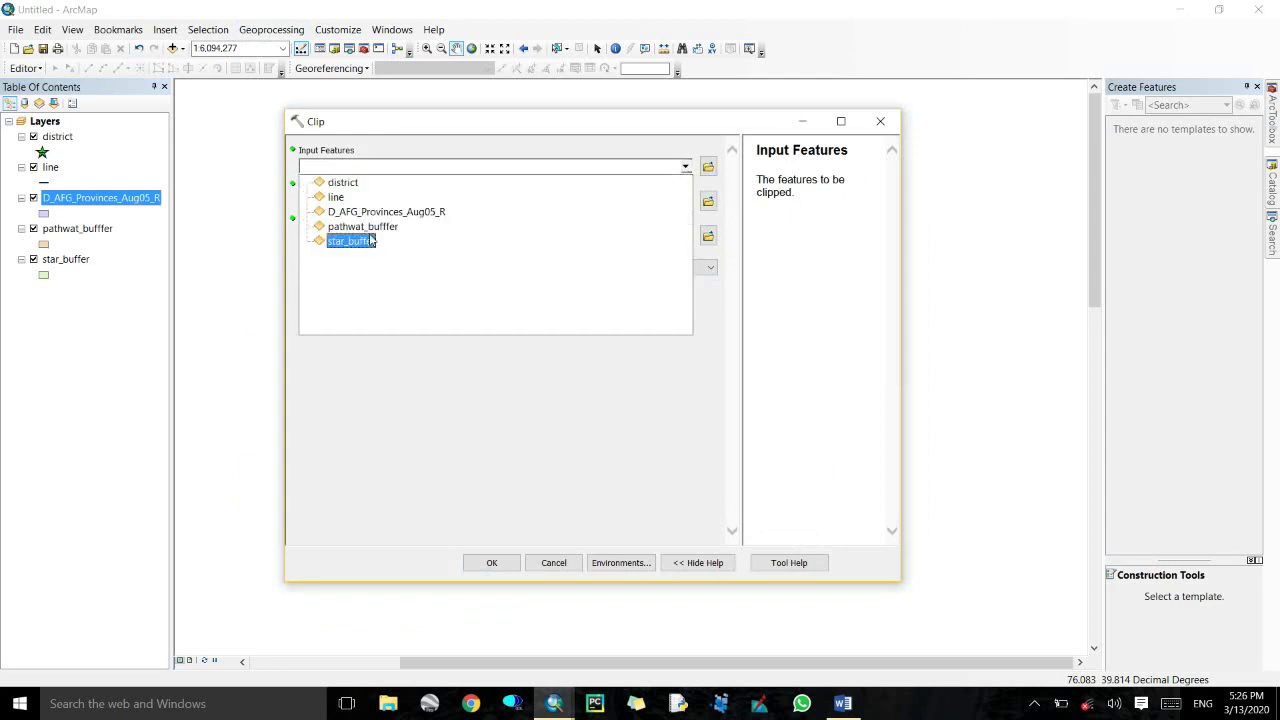
click(380, 212)
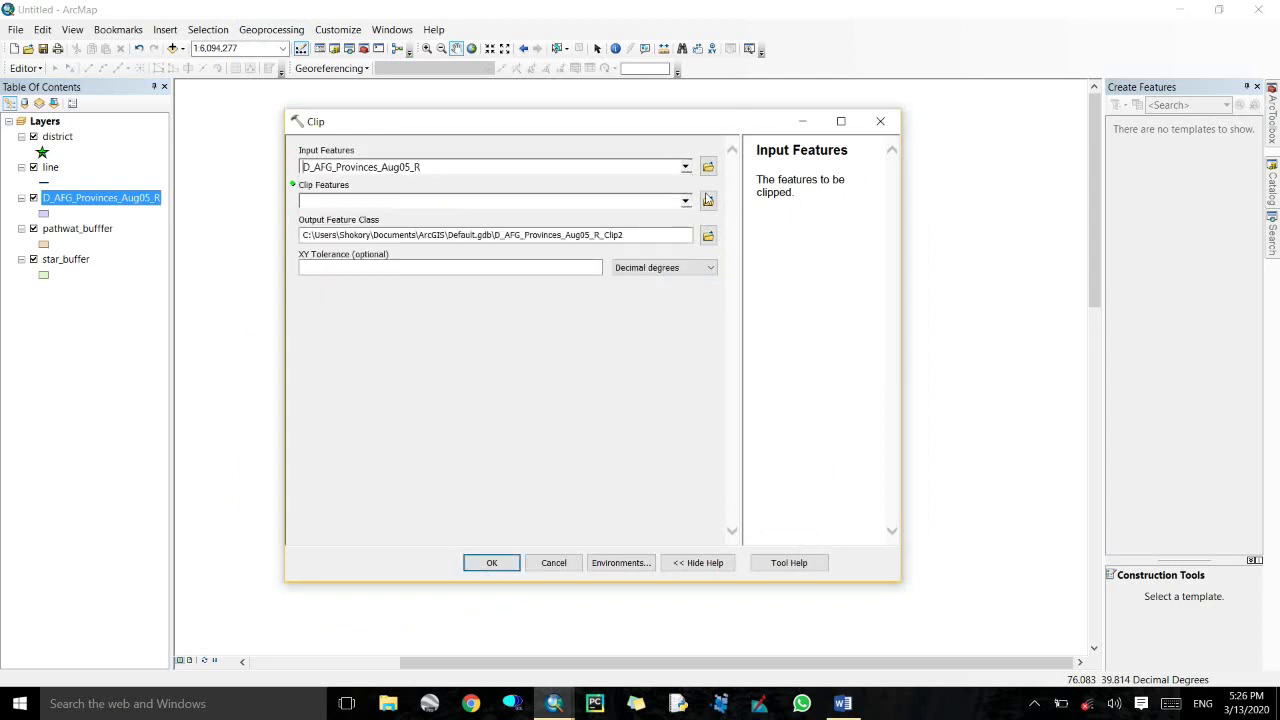
click(686, 201)
click(372, 246)
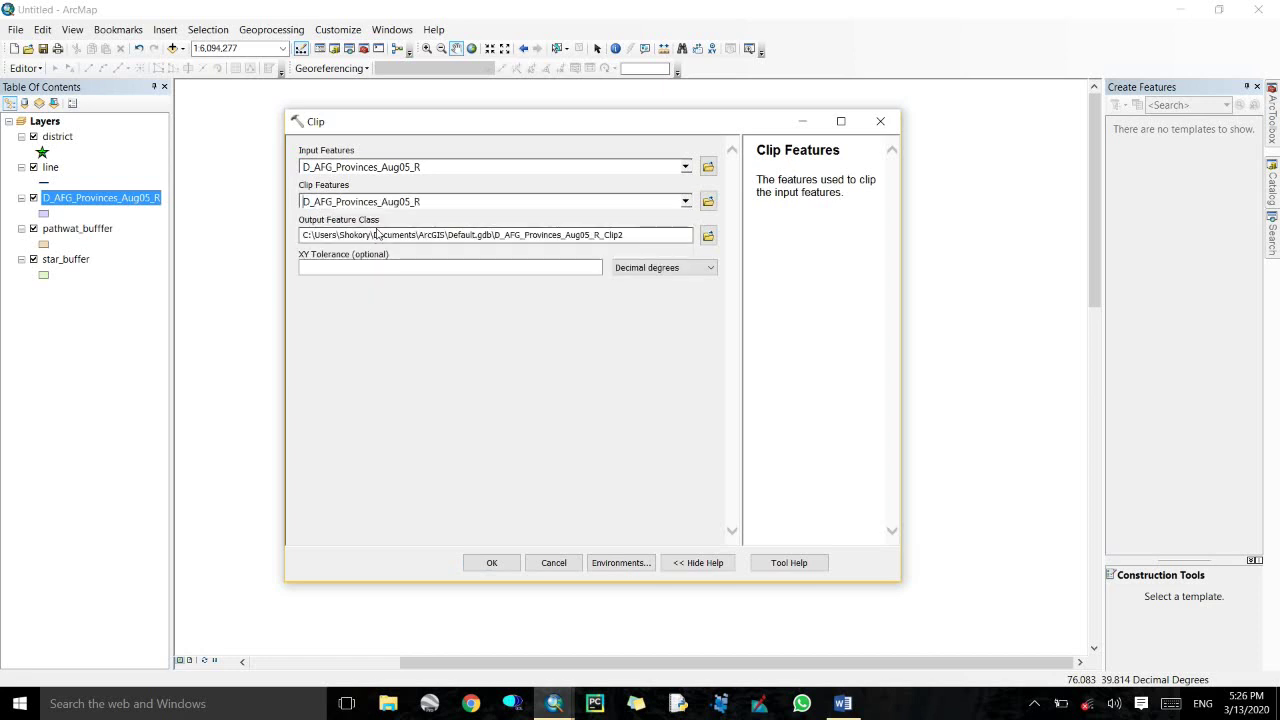
Save the clip output as bad_pro_shpa.shp in the out folder, run the tool and dismiss its report.
click(708, 236)
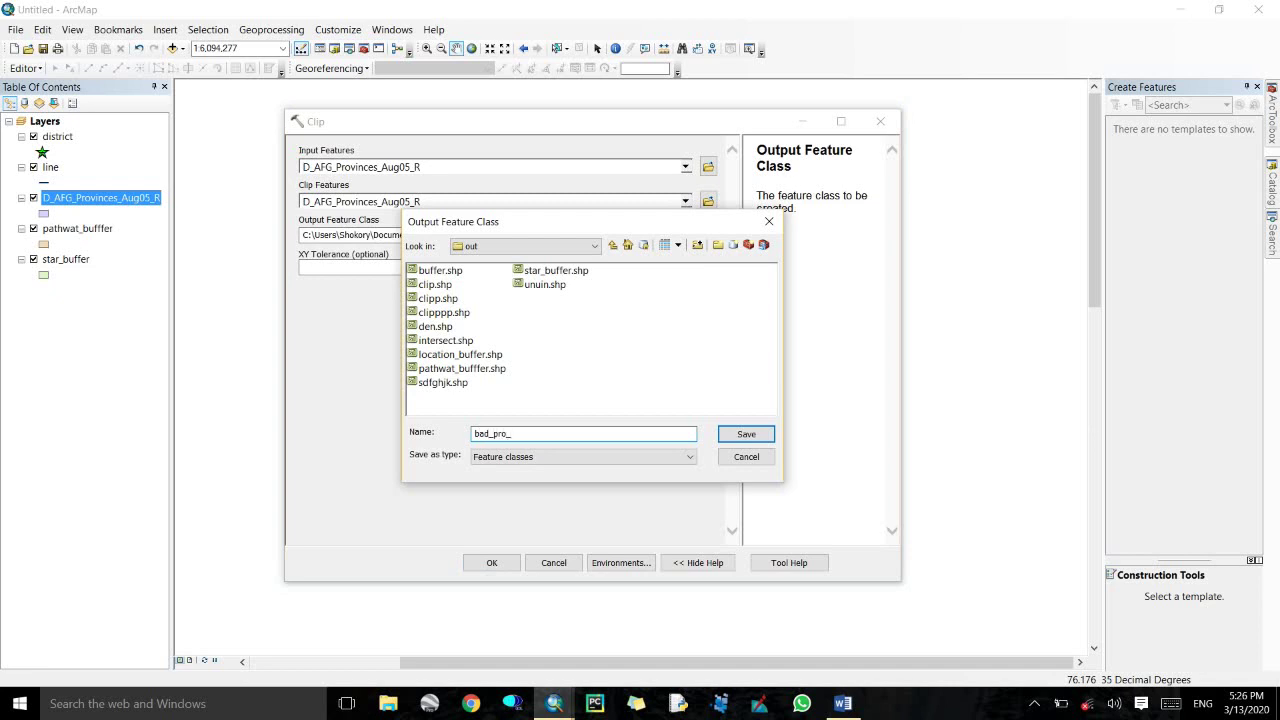
text(bad_pro_shpa)
key(Return)
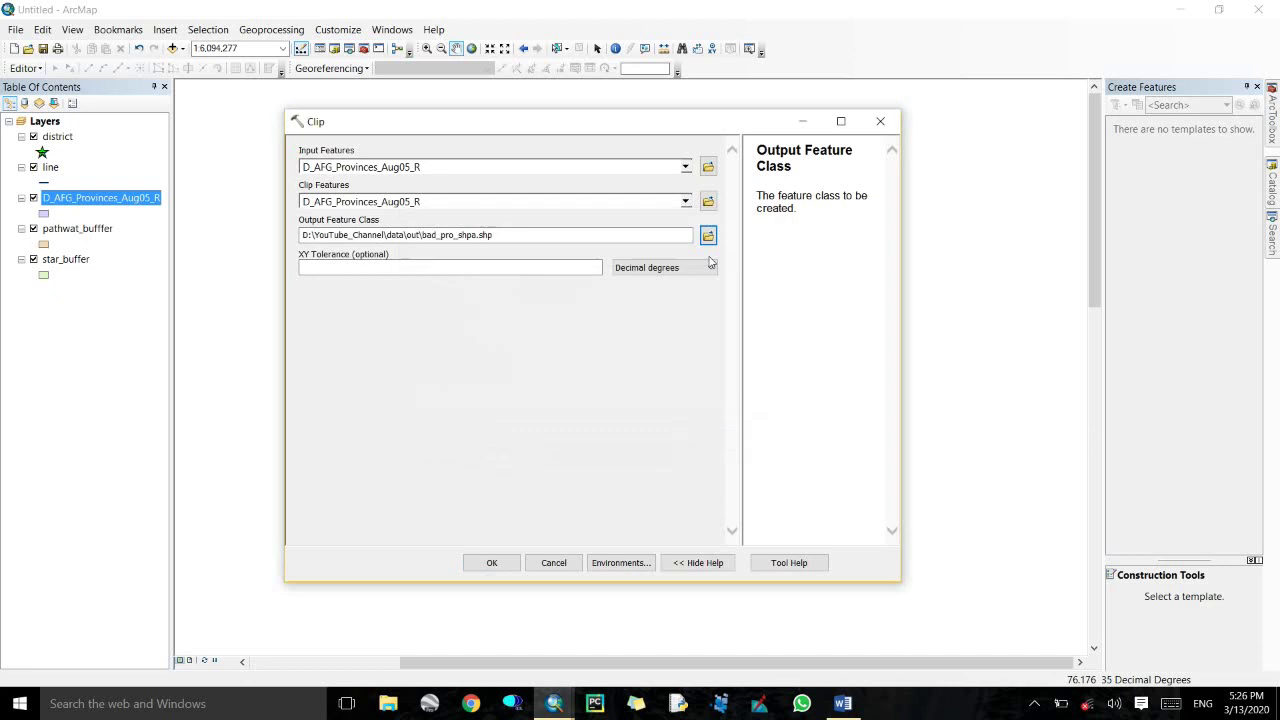
click(491, 562)
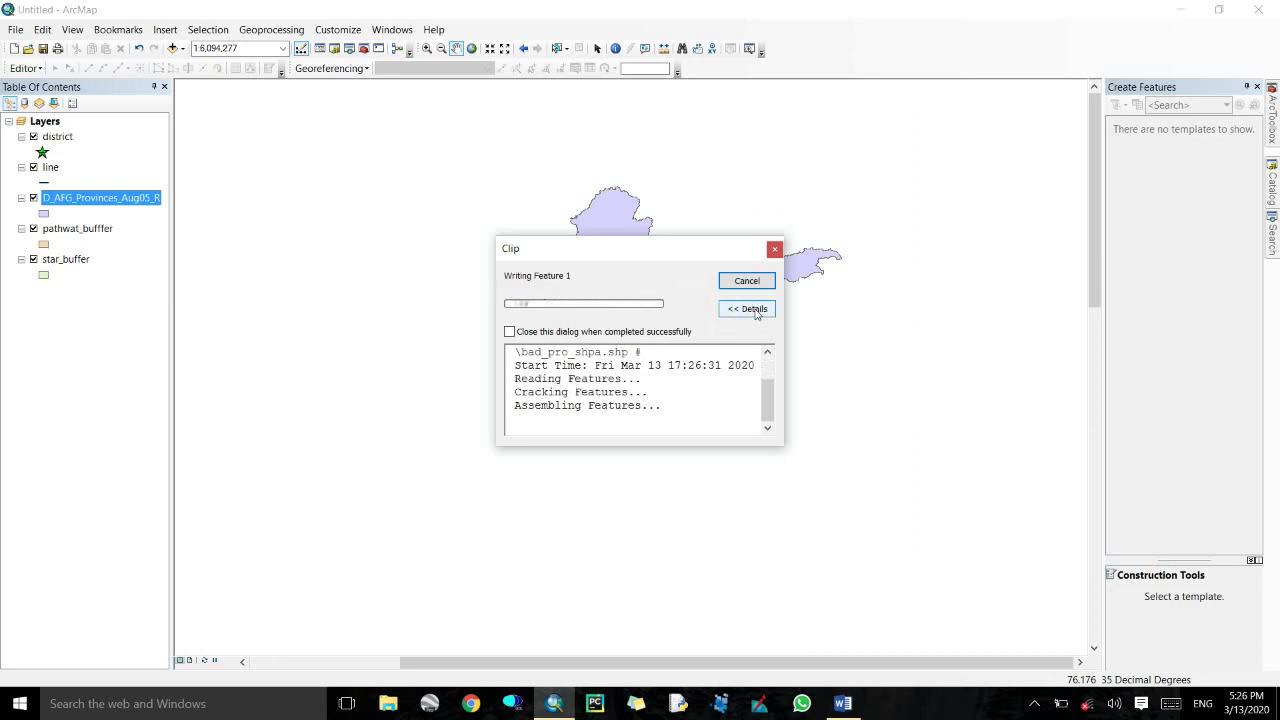
click(745, 283)
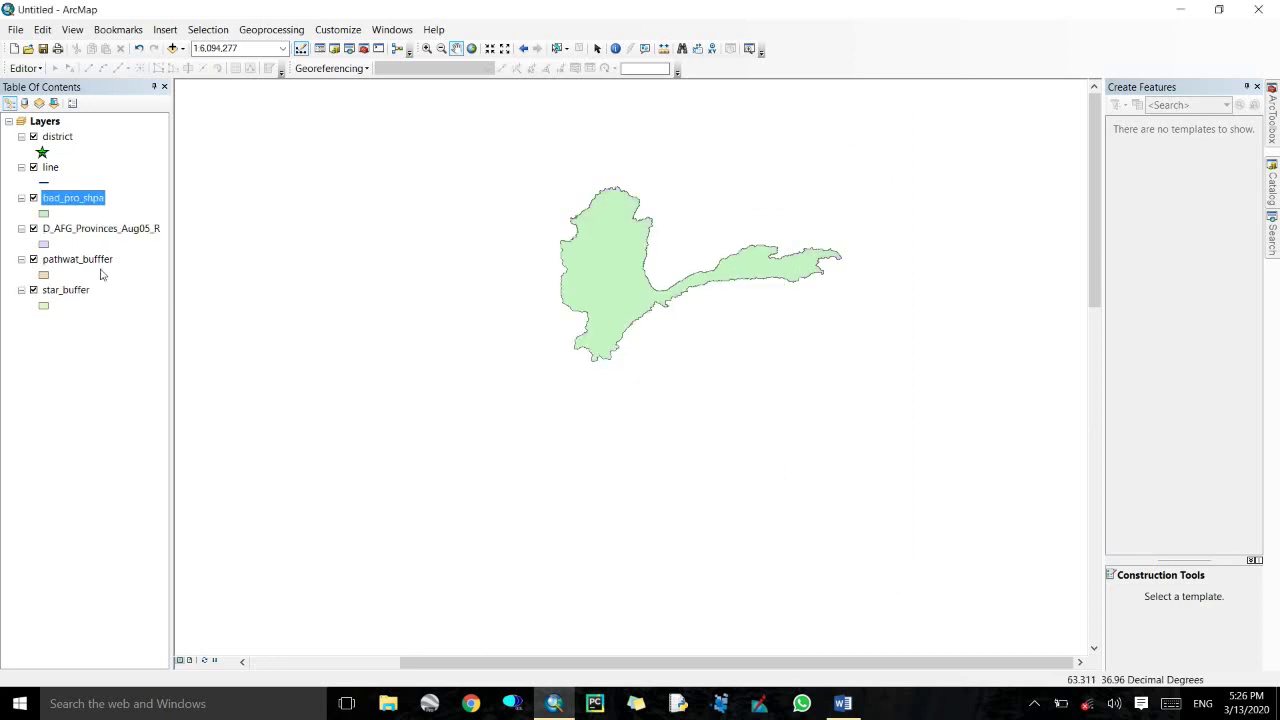
Hide the D_AFG_Provinces_Aug05_R layer and check the attribute table of bad_pro_shpa, then close the table.
click(33, 229)
right_click(72, 204)
click(112, 246)
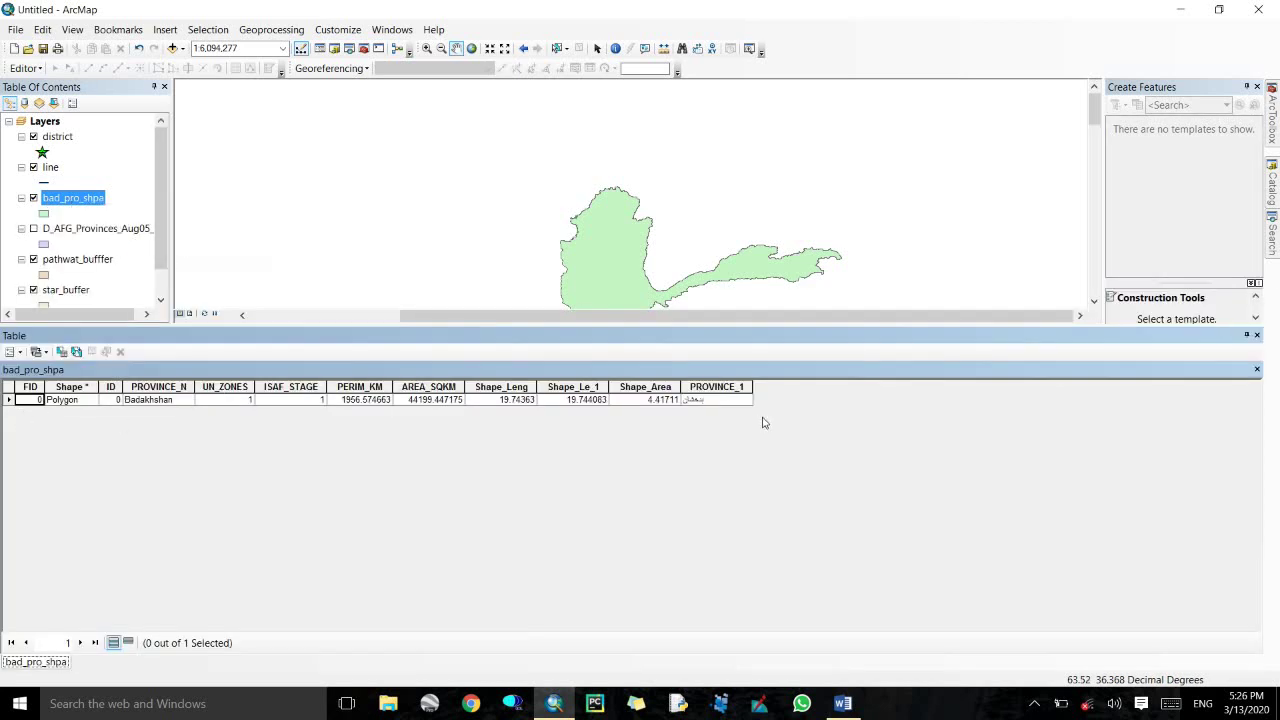
click(1257, 337)
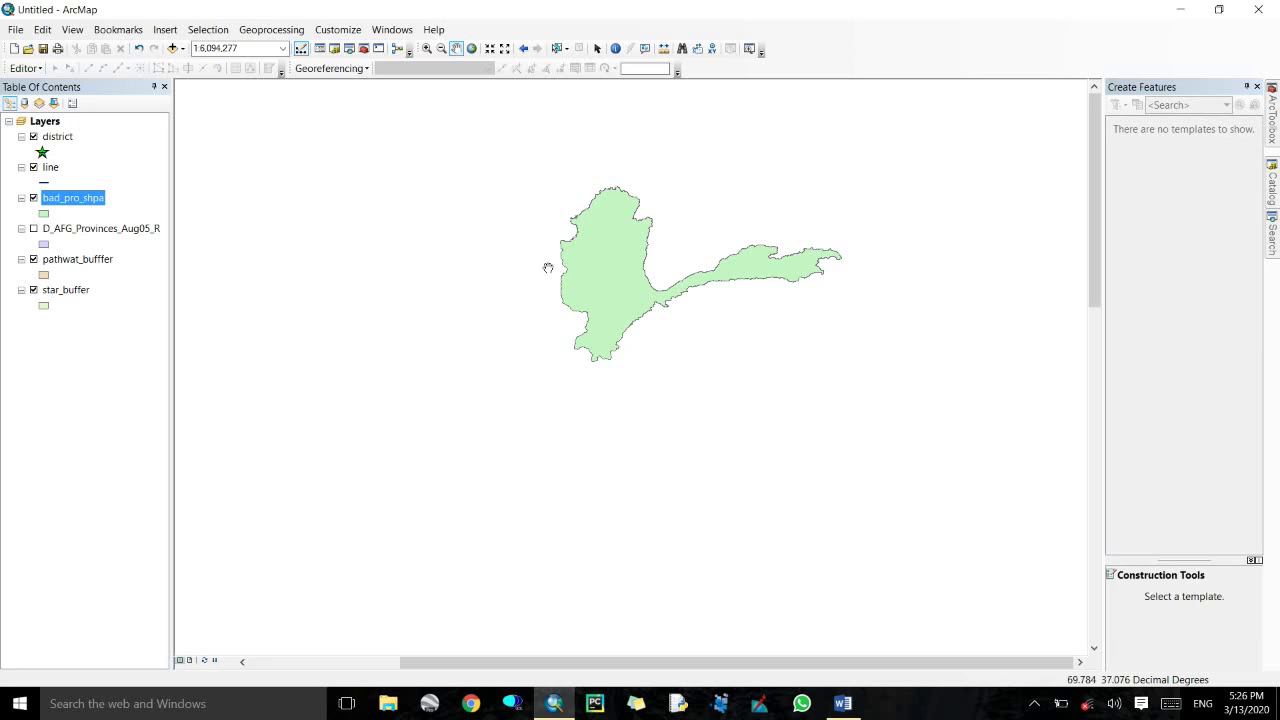
Review the Intersect tool's input and output illustration in its help, then close the tool without running it.
click(271, 29)
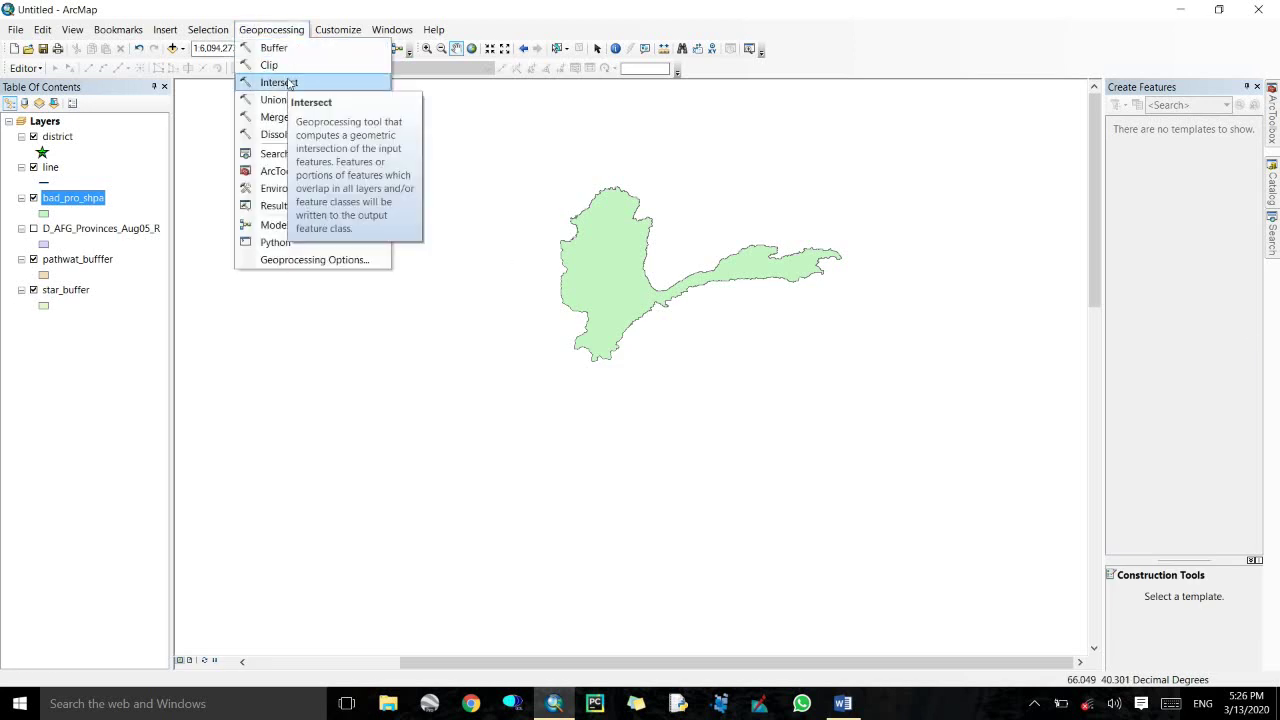
click(280, 82)
scroll(804, 380, down, 3)
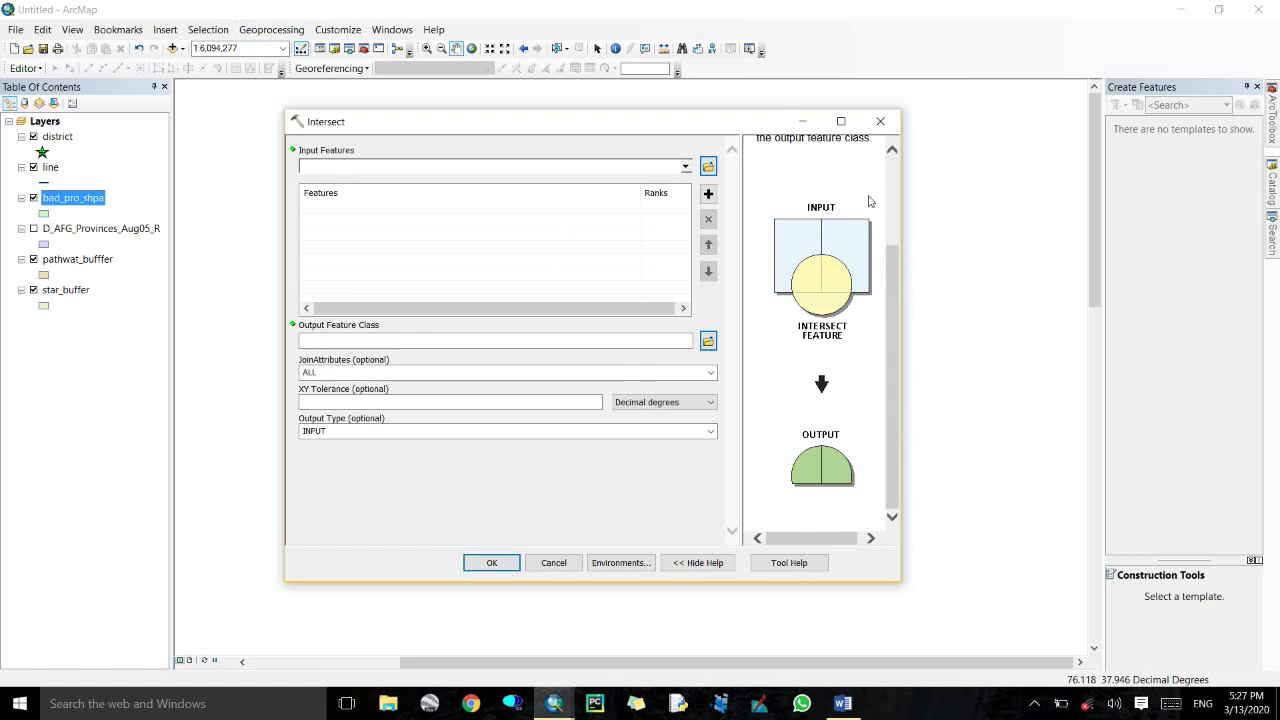
click(879, 124)
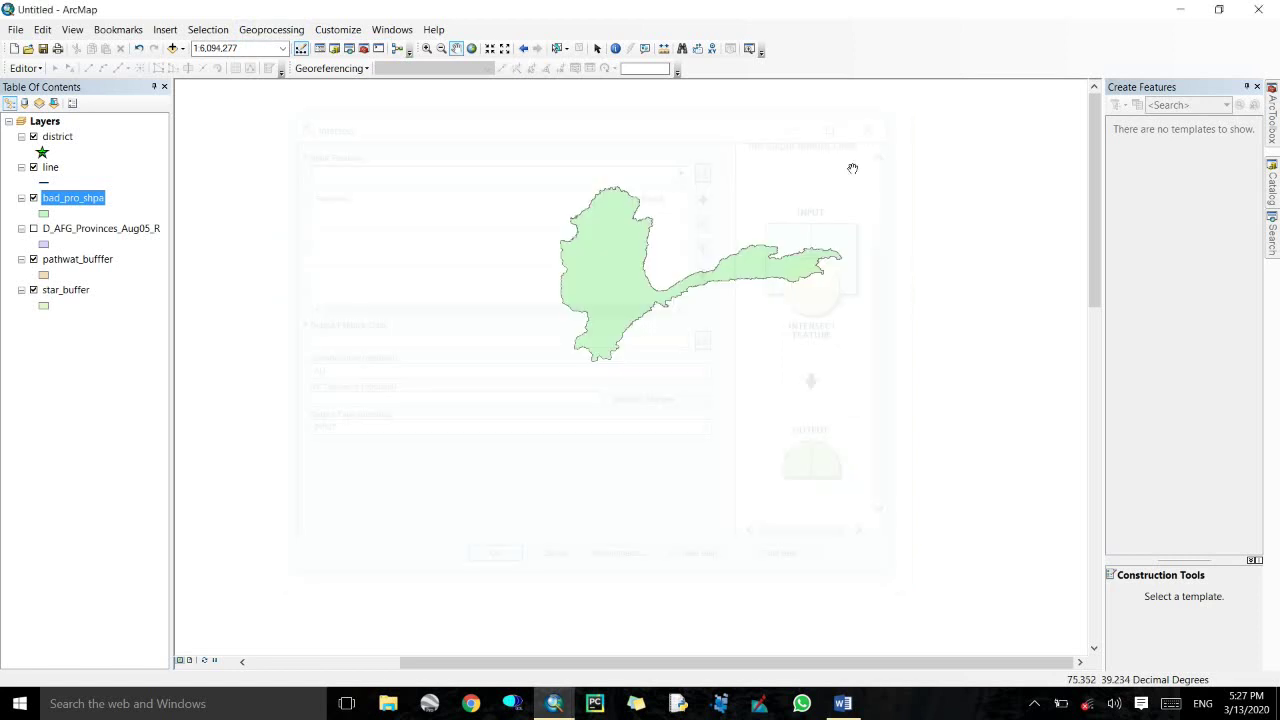
Close the Create Features window, show the D_AFG_Provinces_Aug05_R layer and hide bad_pro_shpa.
scroll(737, 257, up, 3)
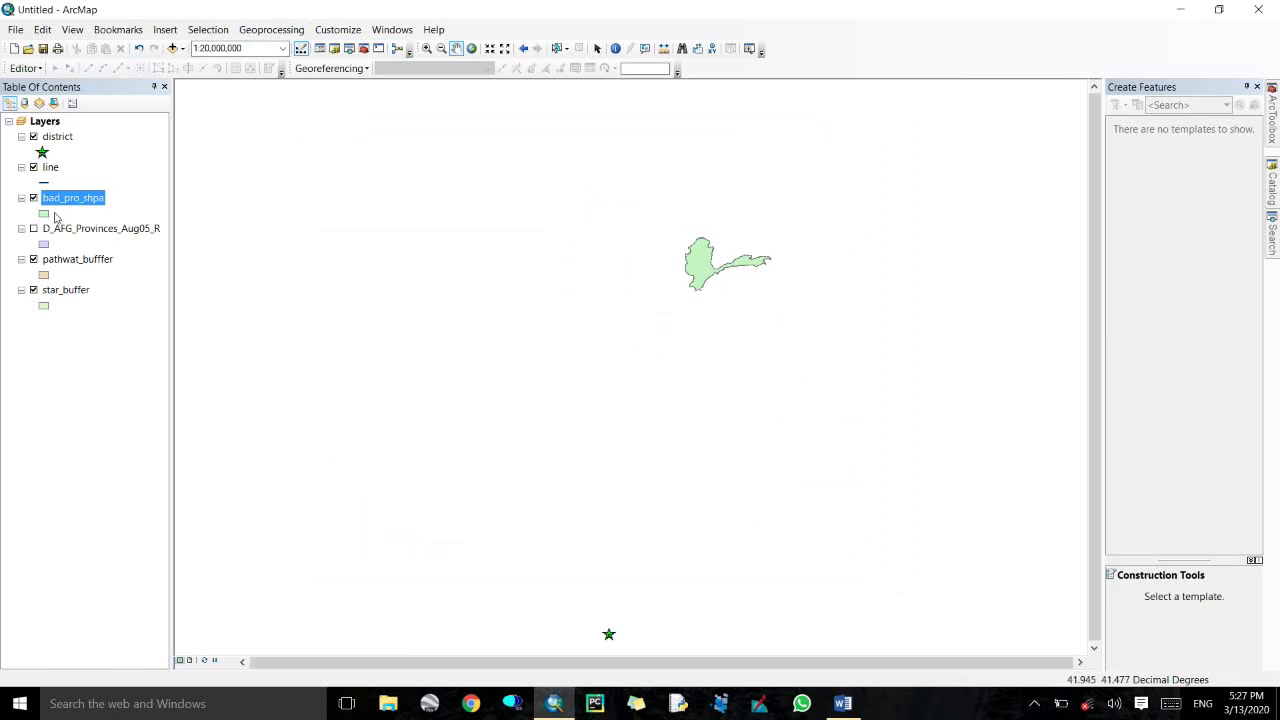
click(1258, 87)
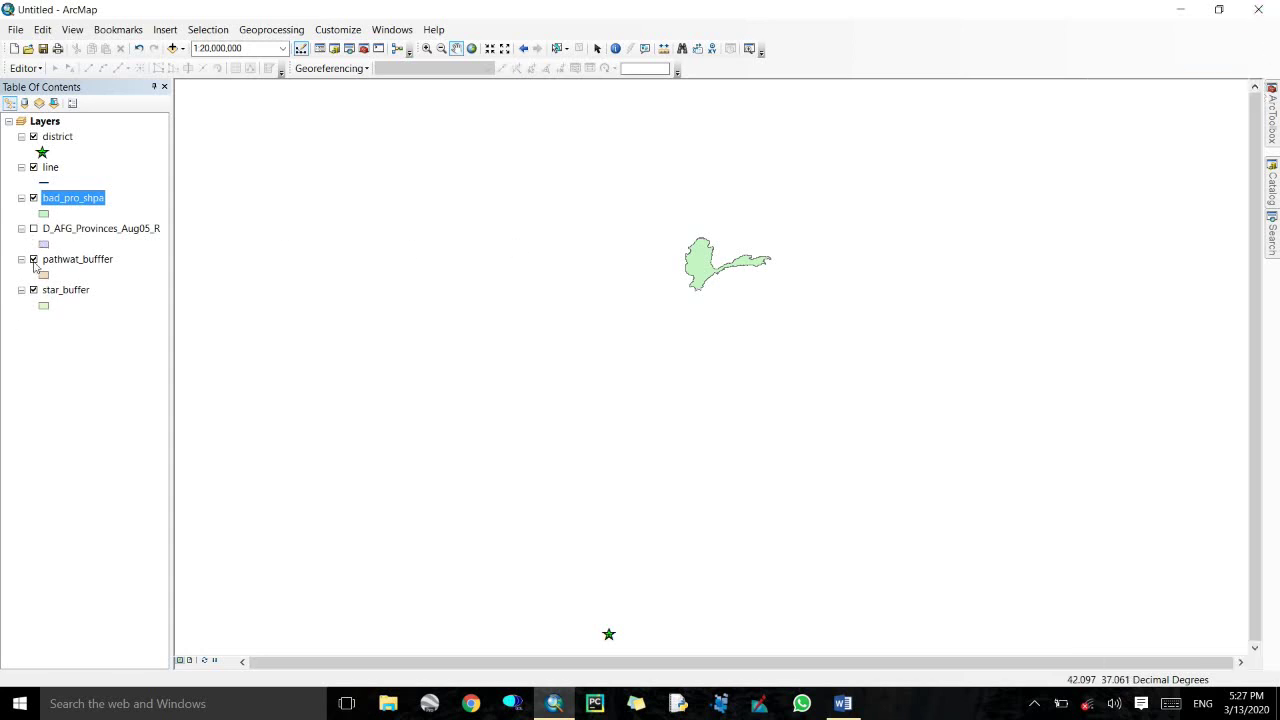
click(33, 229)
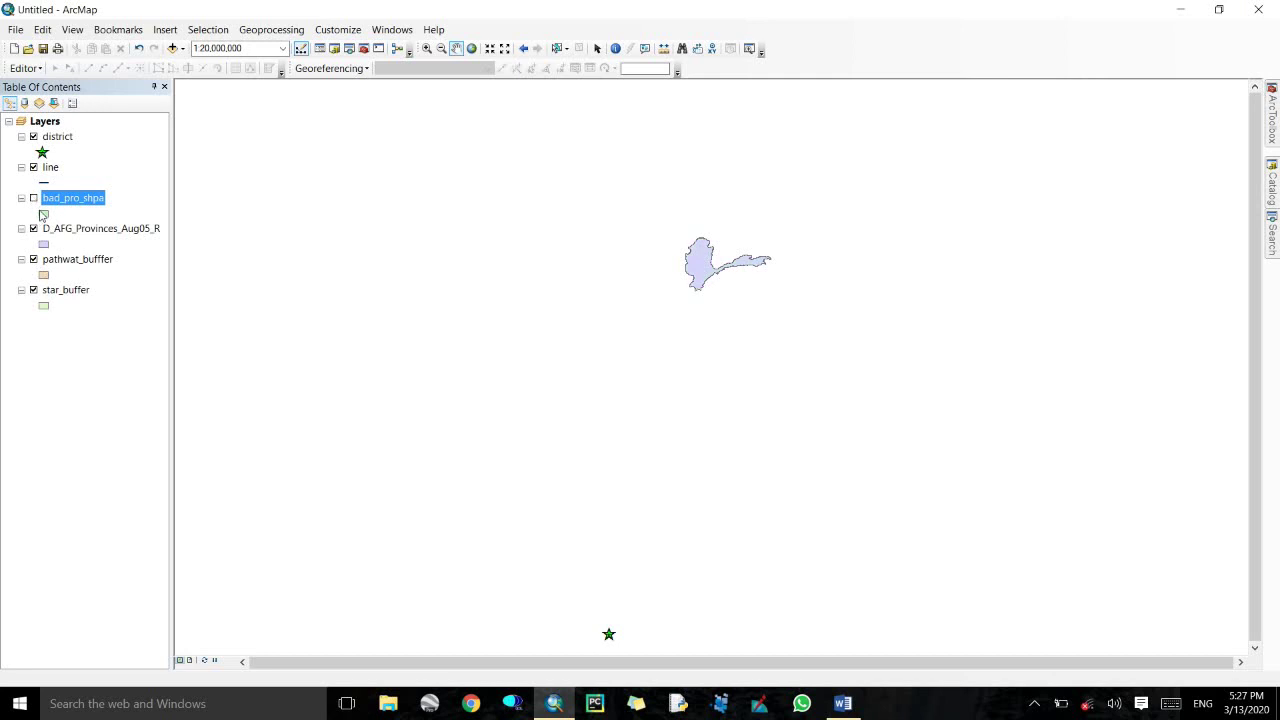
Delete the definition query from the D_AFG_Provinces_Aug05_R layer so that all provinces are drawn.
double_click(80, 233)
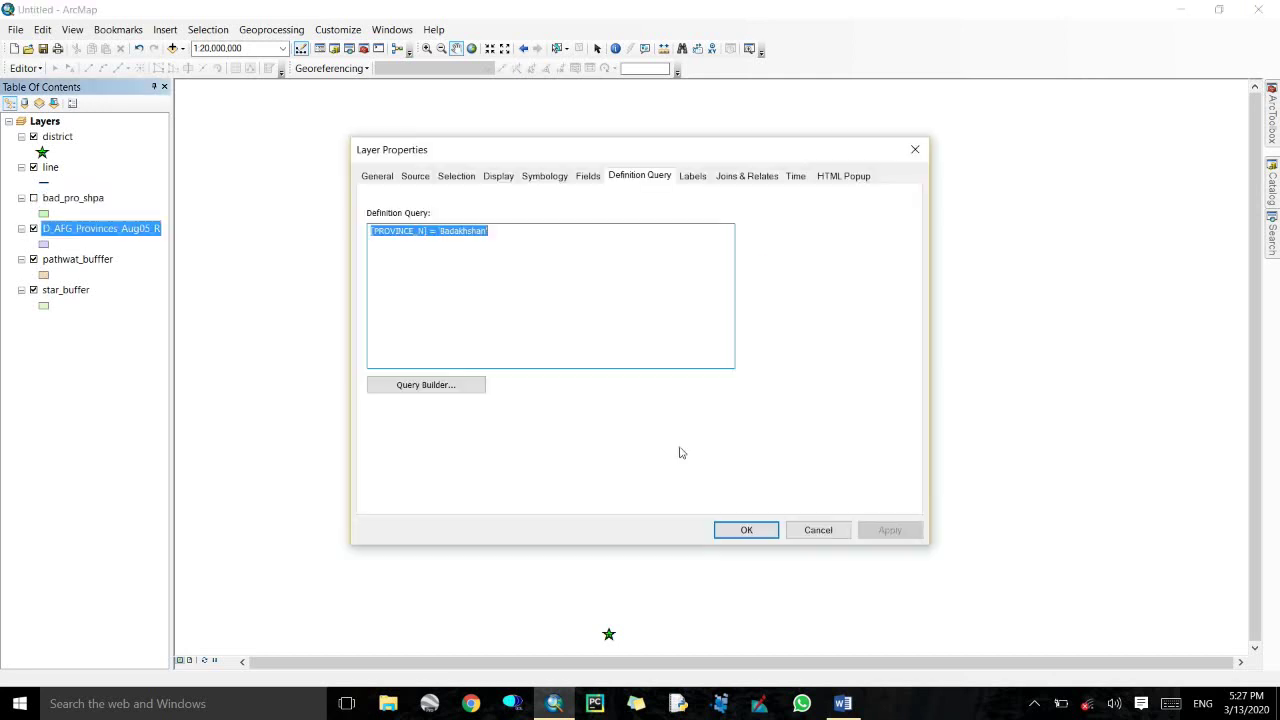
key(Delete)
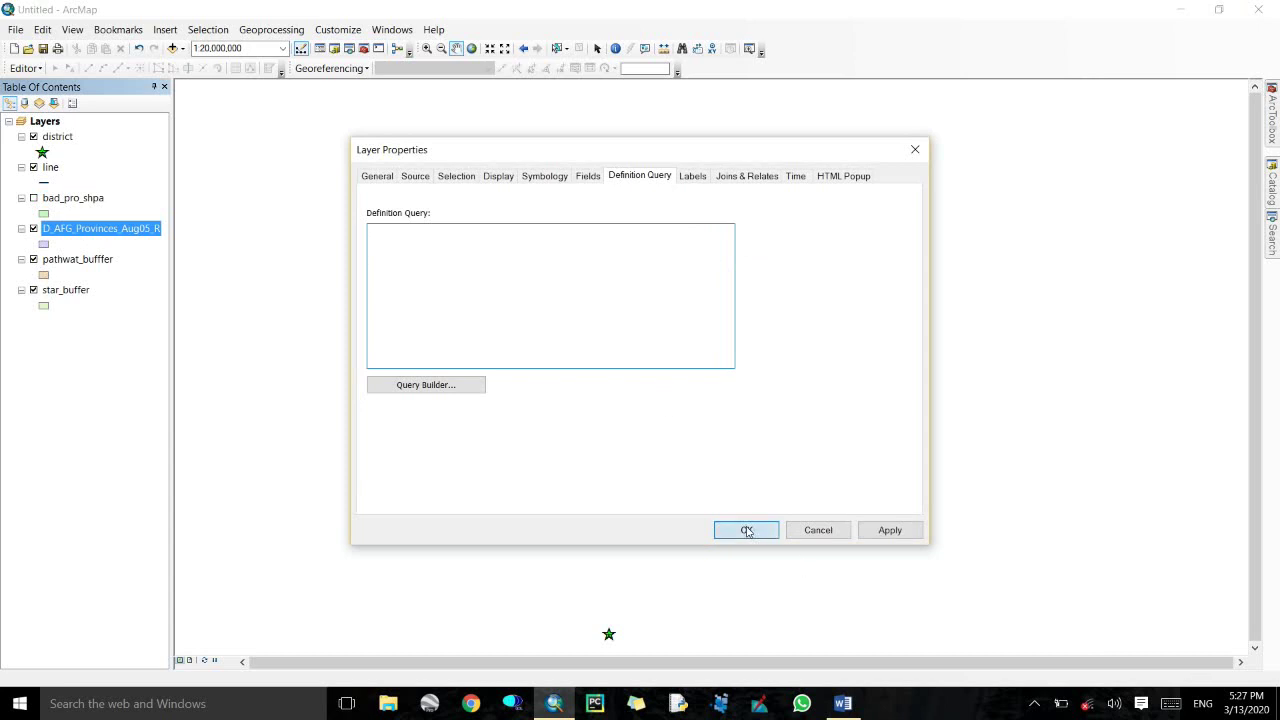
click(746, 530)
scroll(592, 306, up, 4)
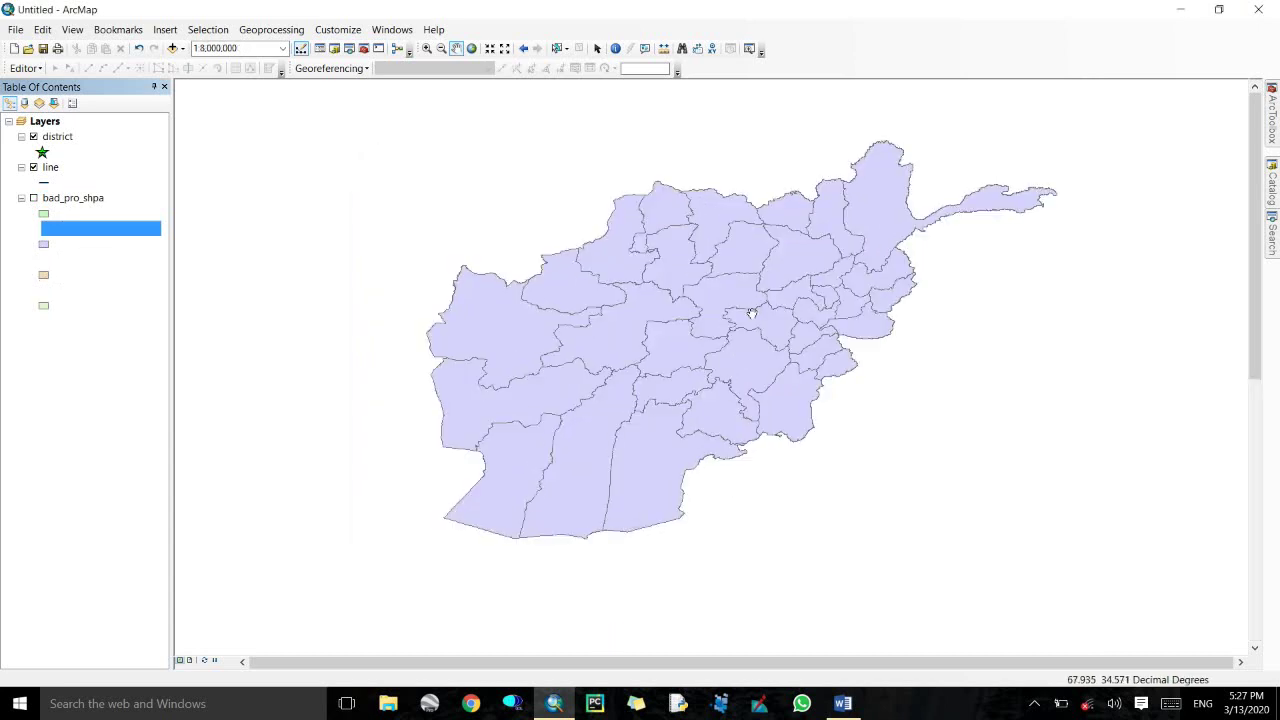
click(716, 302)
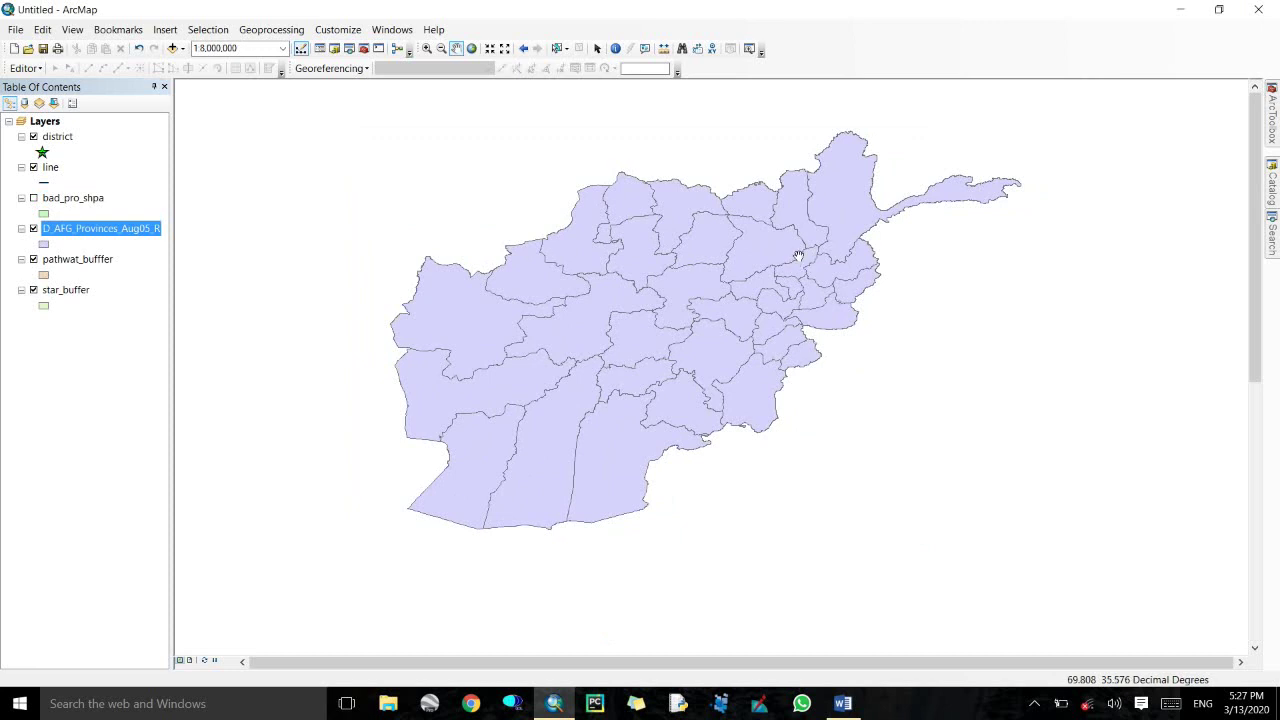
Collapse the bad_pro_shpa legend and toggle the layer's visibility to compare it with the provinces beneath.
scroll(779, 254, up, 3)
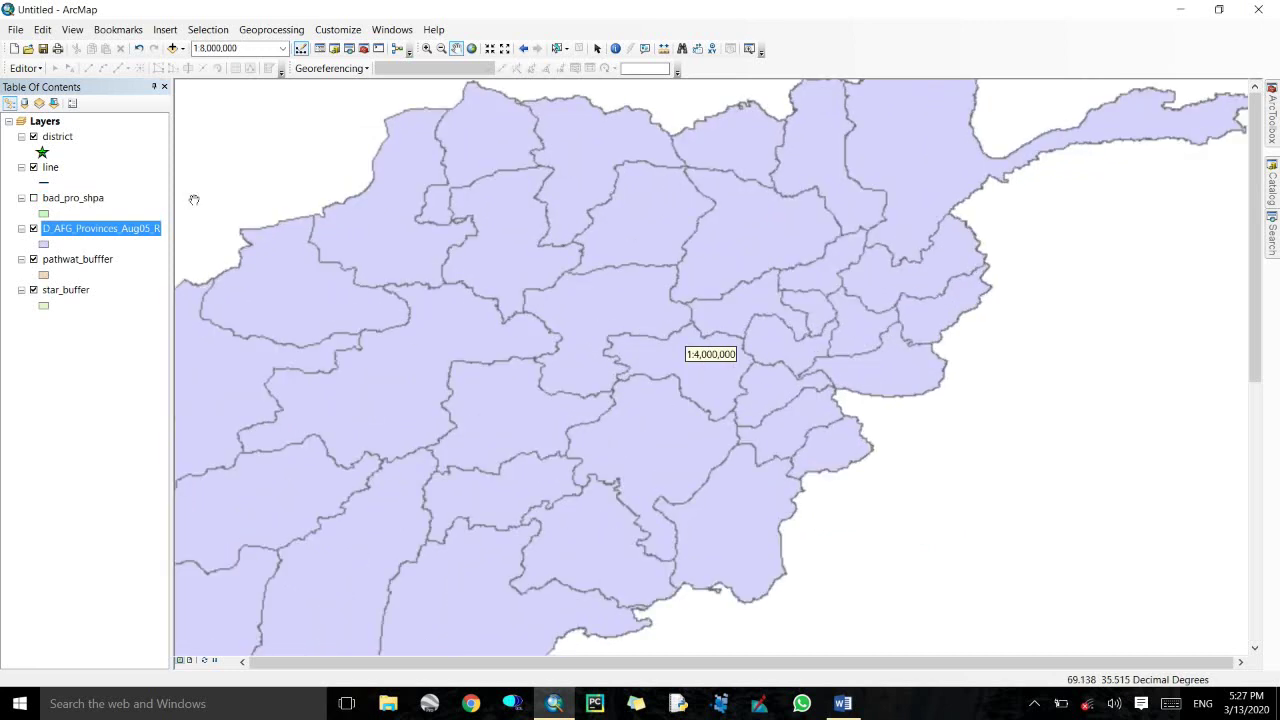
click(21, 198)
click(33, 198)
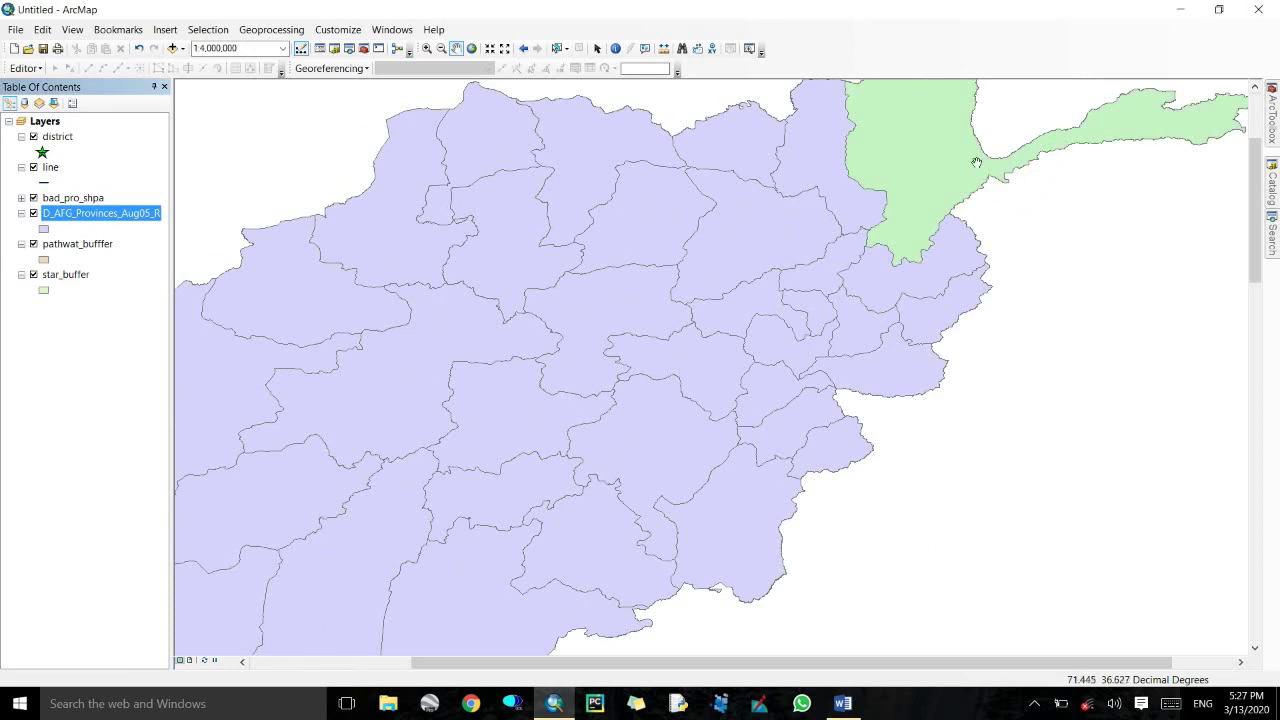
click(33, 198)
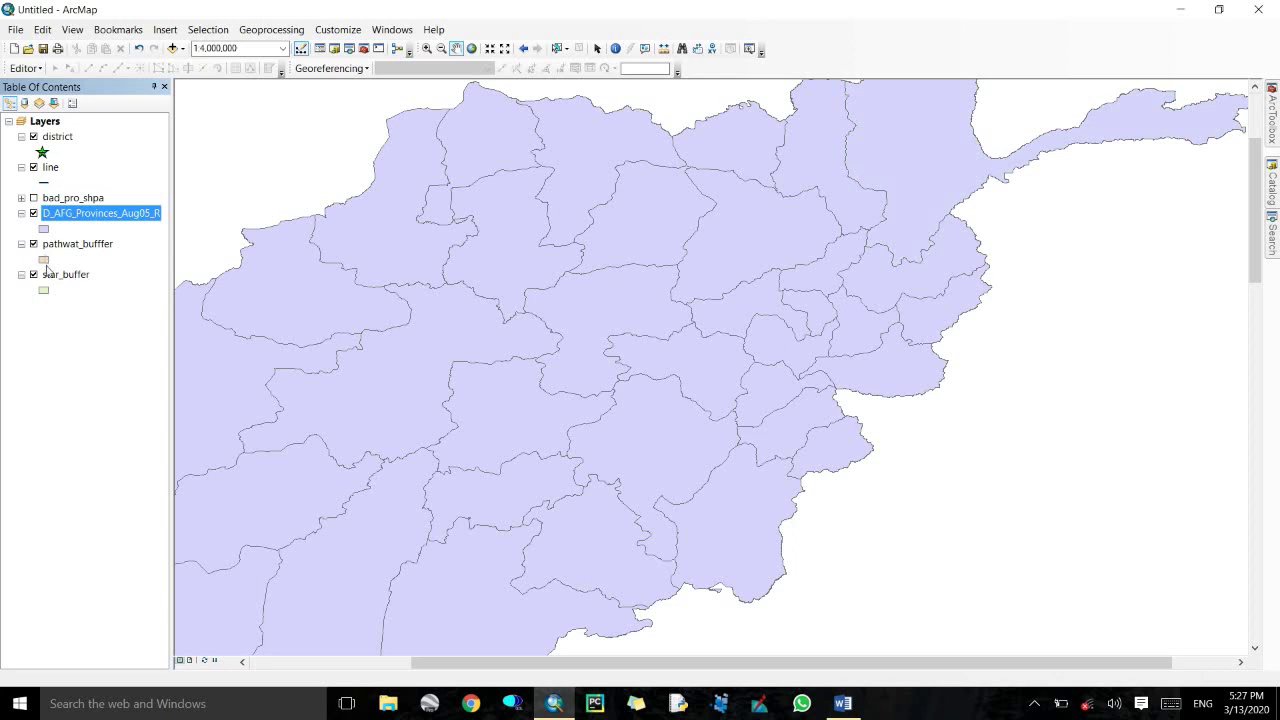
Show the bad_pro_shpa layer and start an edit session on its features.
right_click(47, 203)
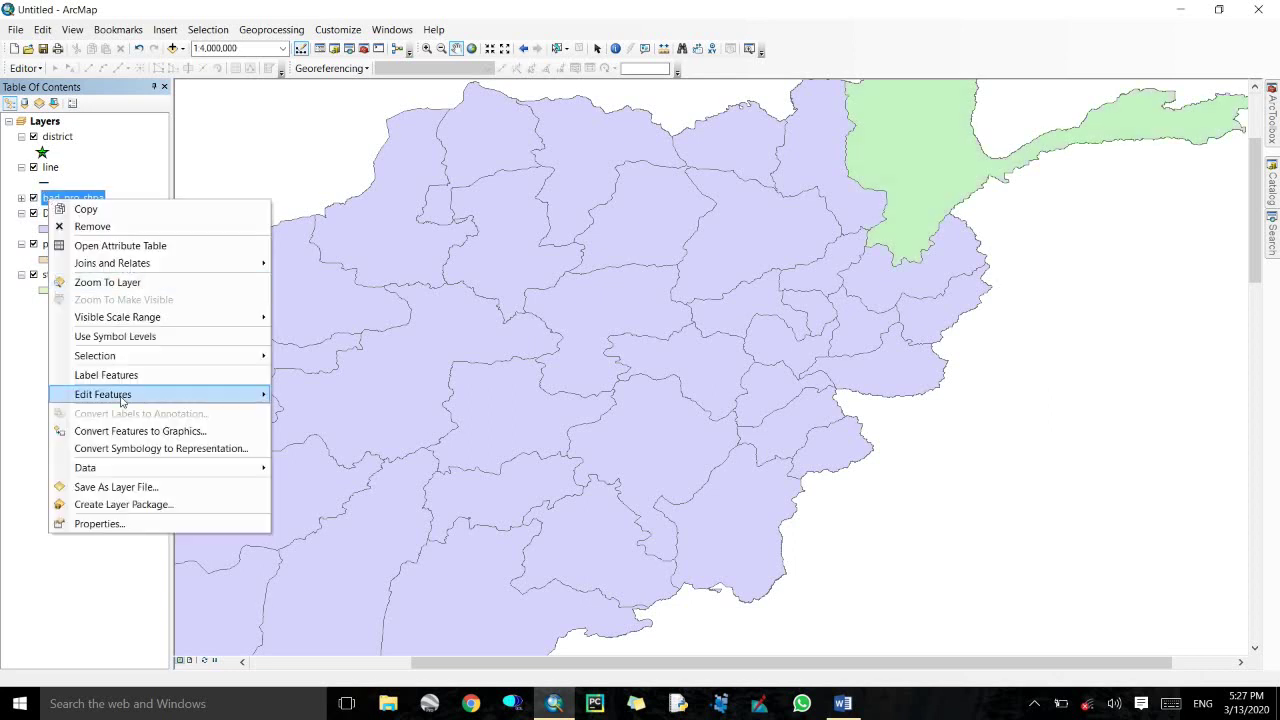
mouse_move(130, 398)
click(328, 395)
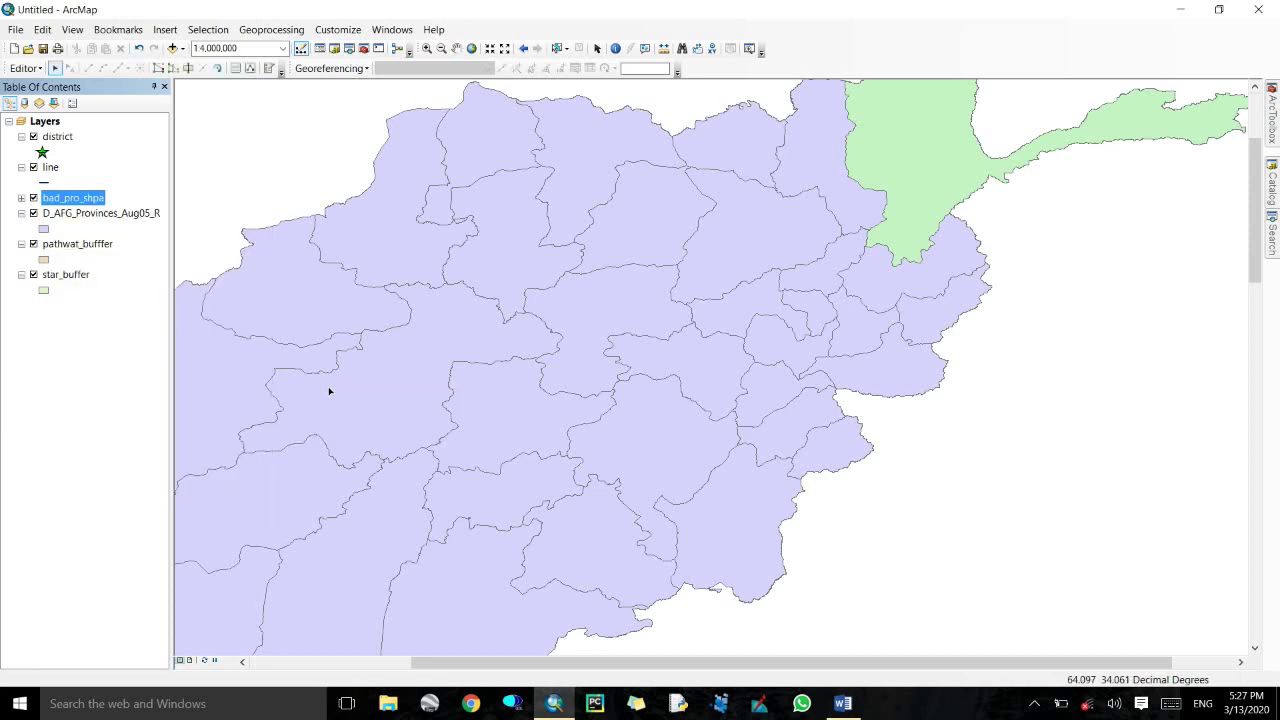
Try to reshape the Badakhshan area with the overlapping features of both layers selected.
drag(1103, 175, 1040, 123)
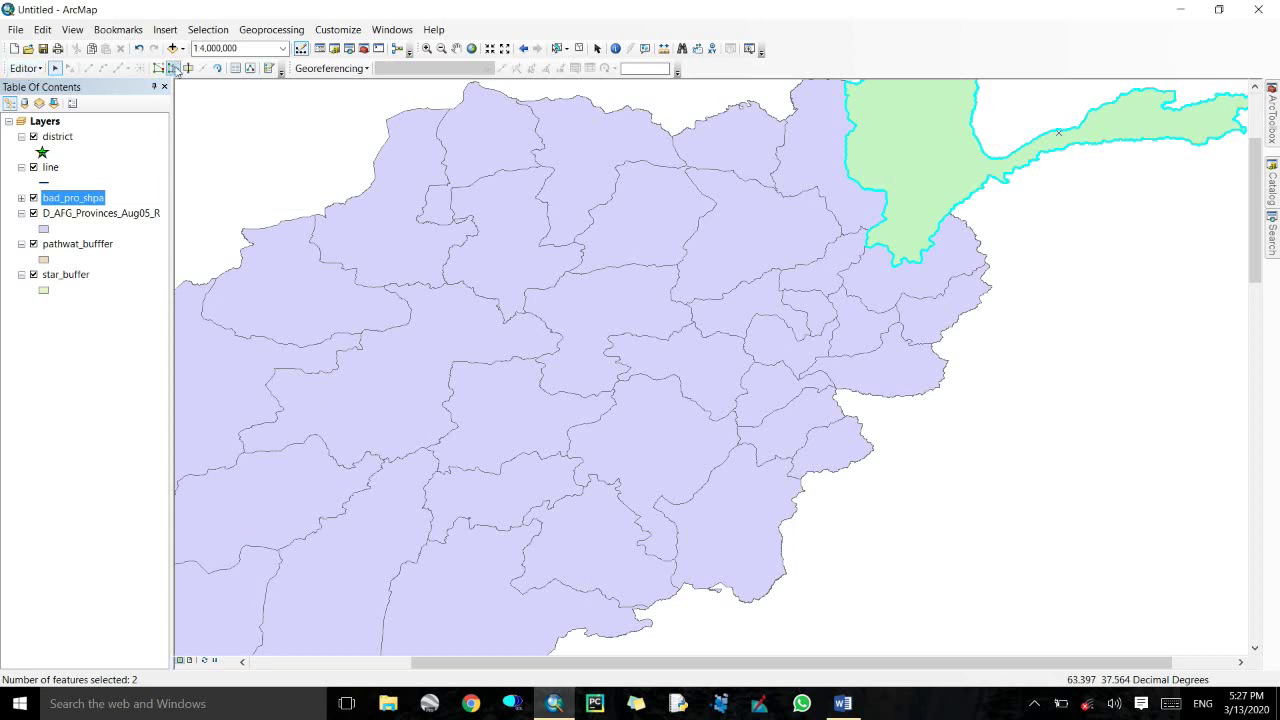
click(172, 68)
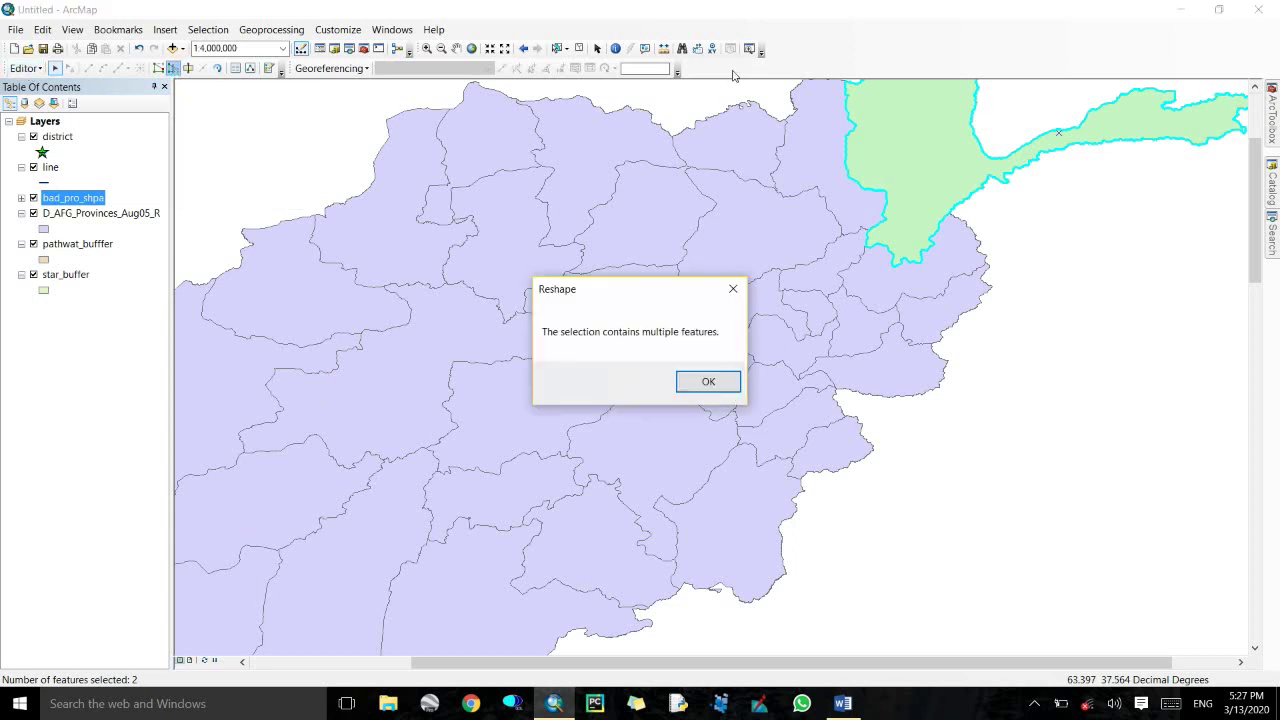
click(706, 384)
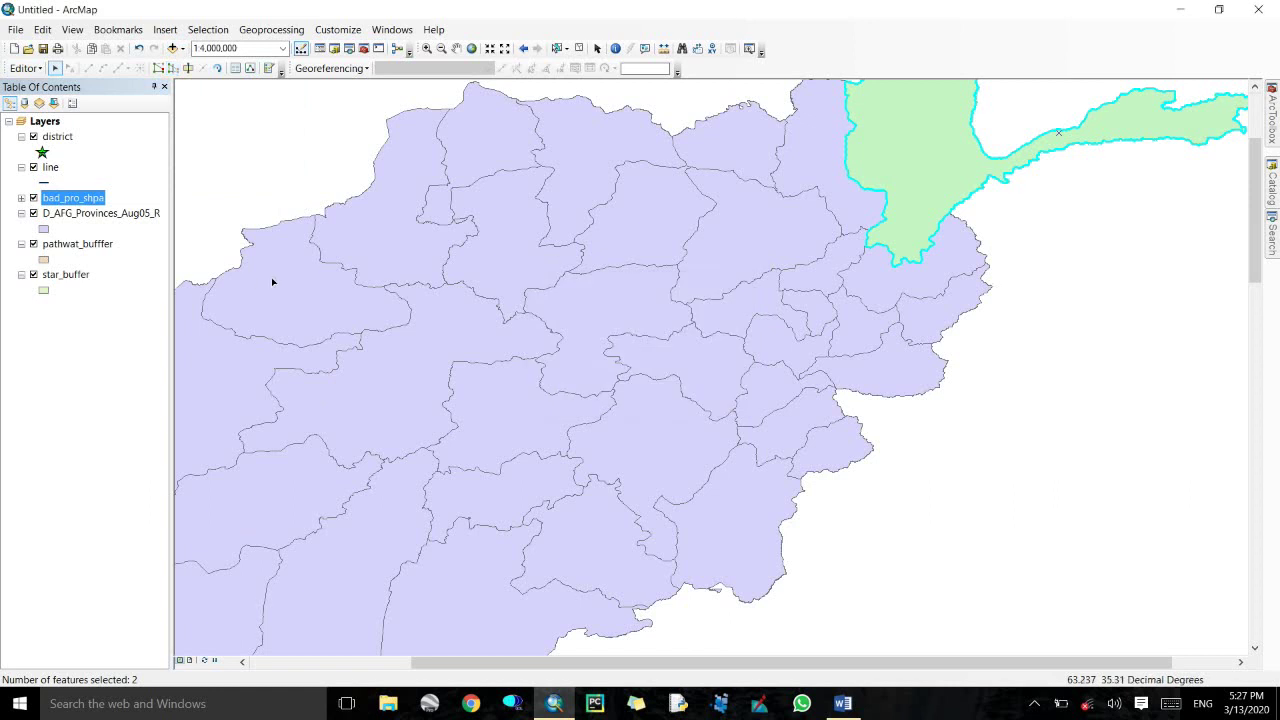
Select only the bad_pro_shpa polygon with the provinces layer hidden, and reshape its western edge outward over the neighbouring provinces.
click(33, 213)
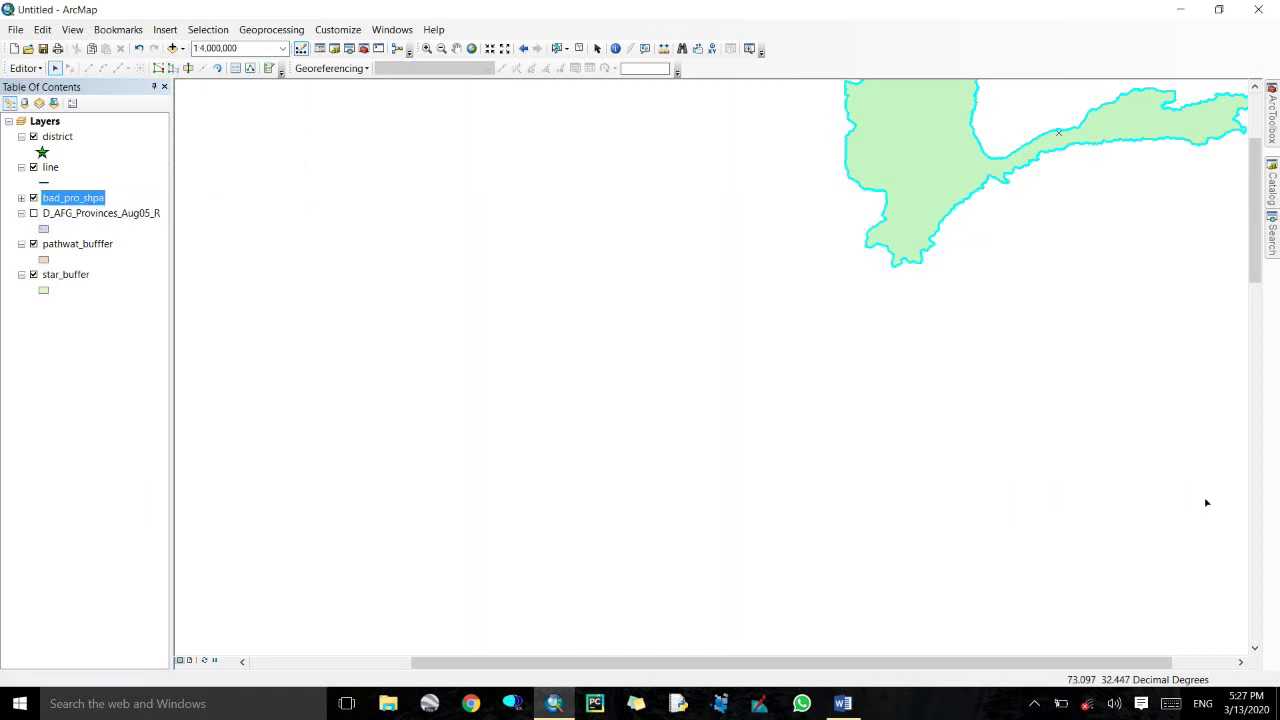
click(902, 178)
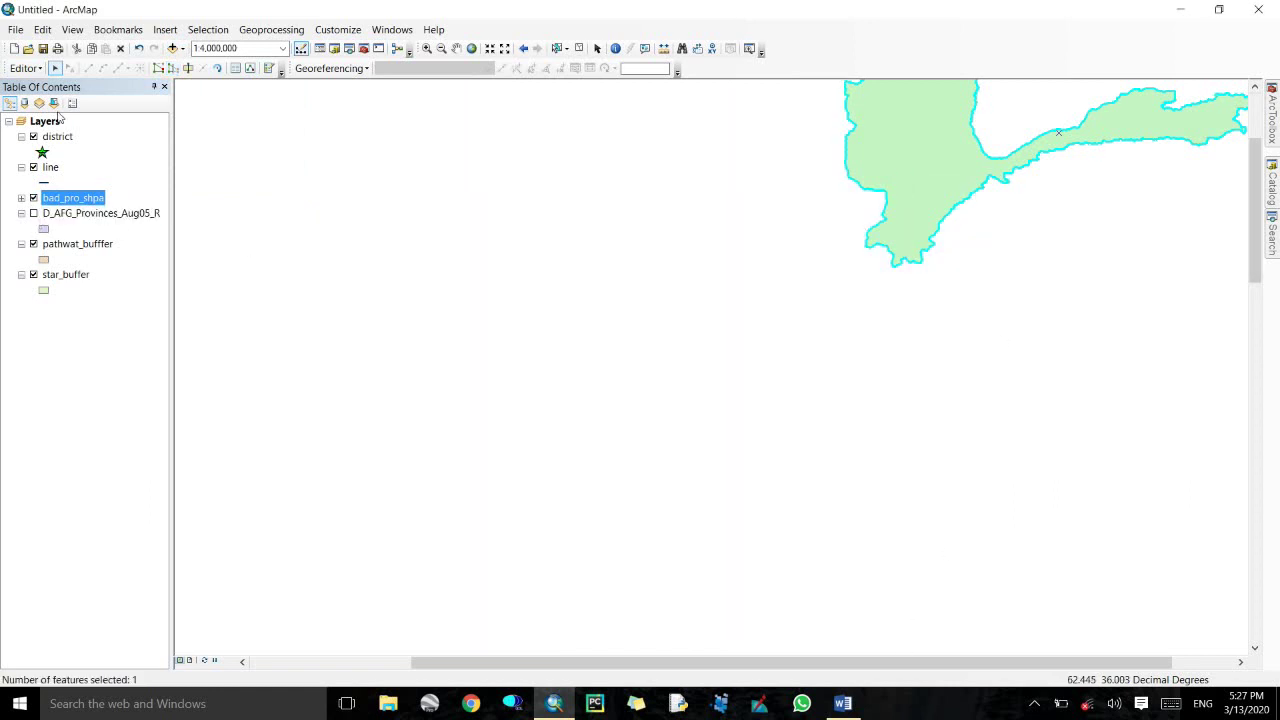
click(172, 68)
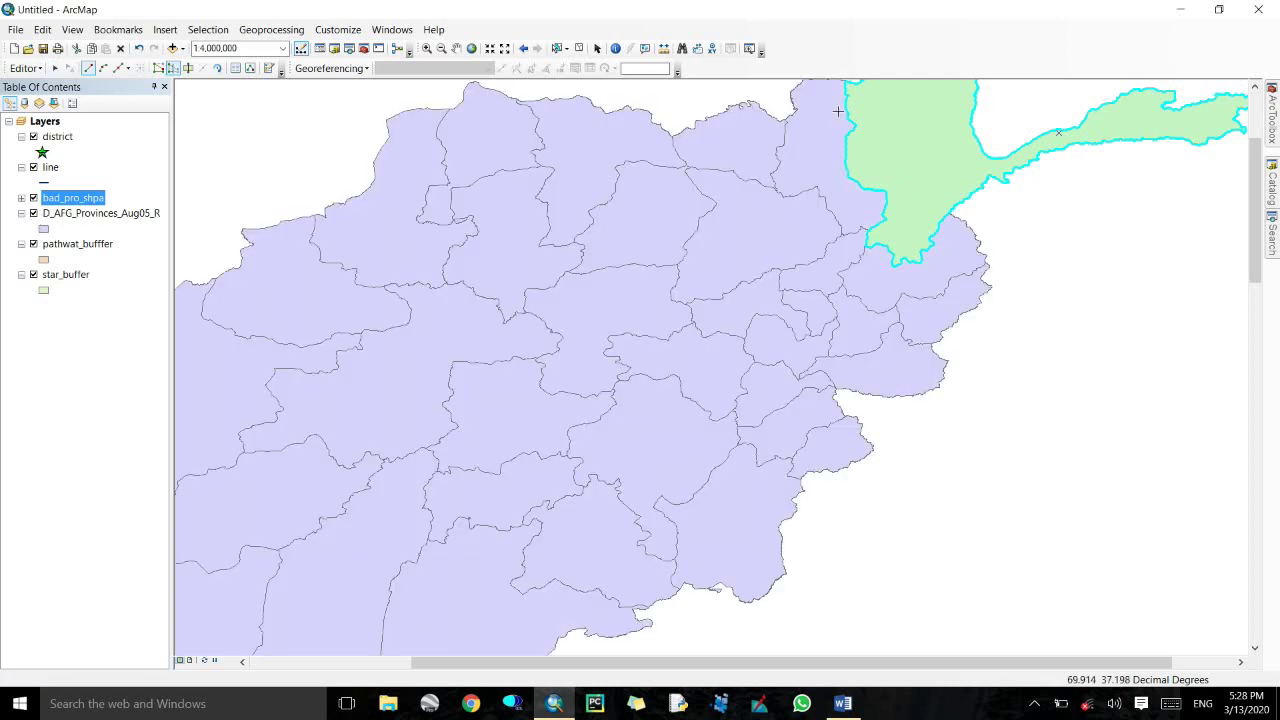
click(846, 108)
click(653, 201)
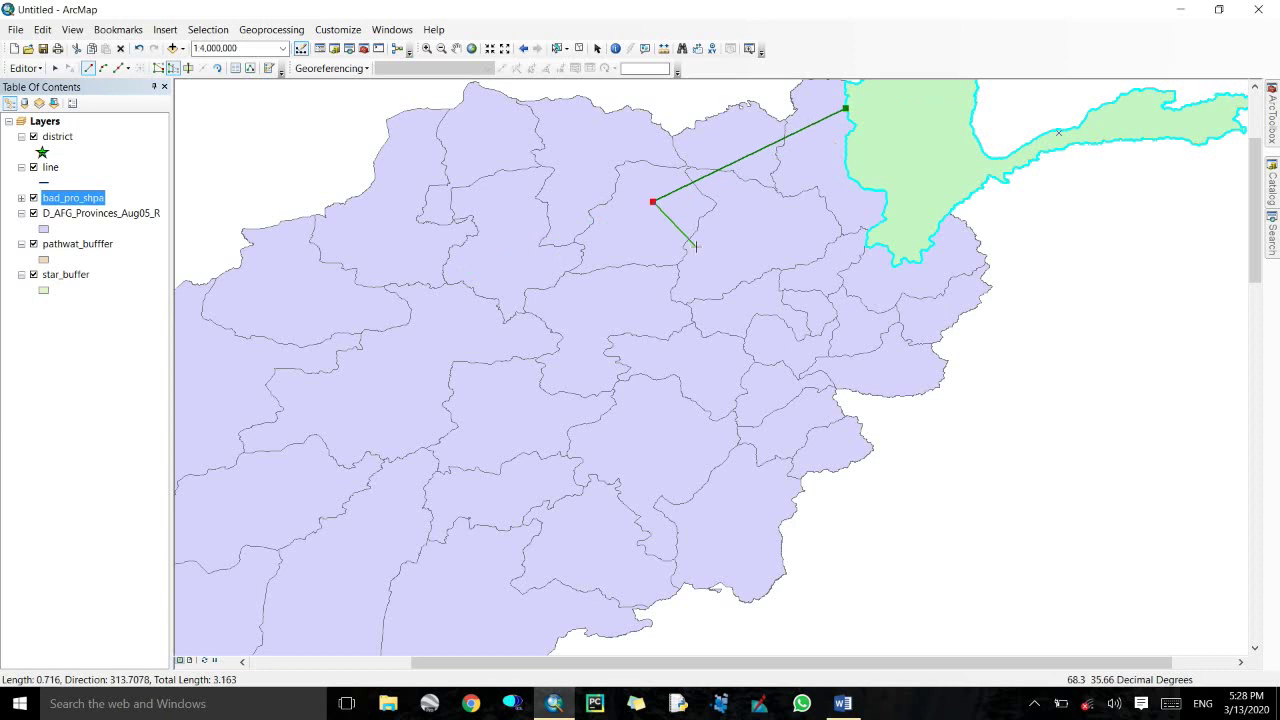
click(695, 245)
double_click(847, 176)
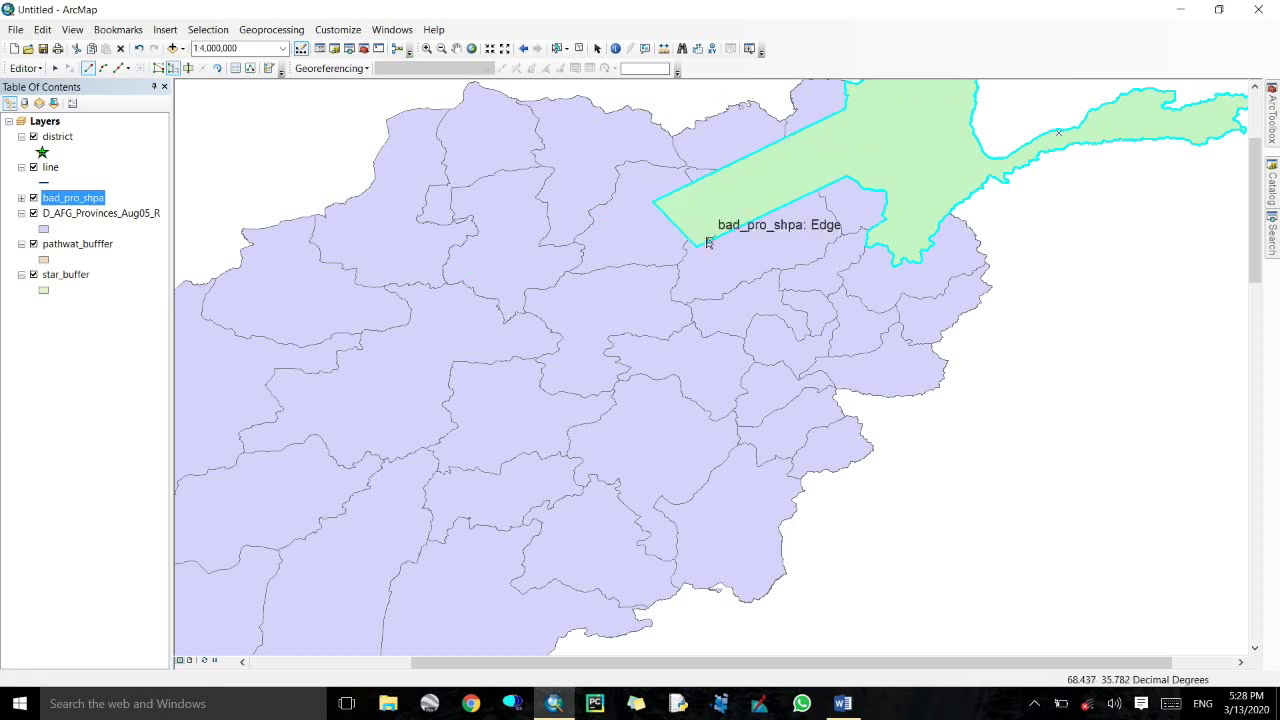
Reshape the bad_pro_shpa polygon to extend south over the central-eastern provinces and cut off its long eastern corridor.
click(696, 246)
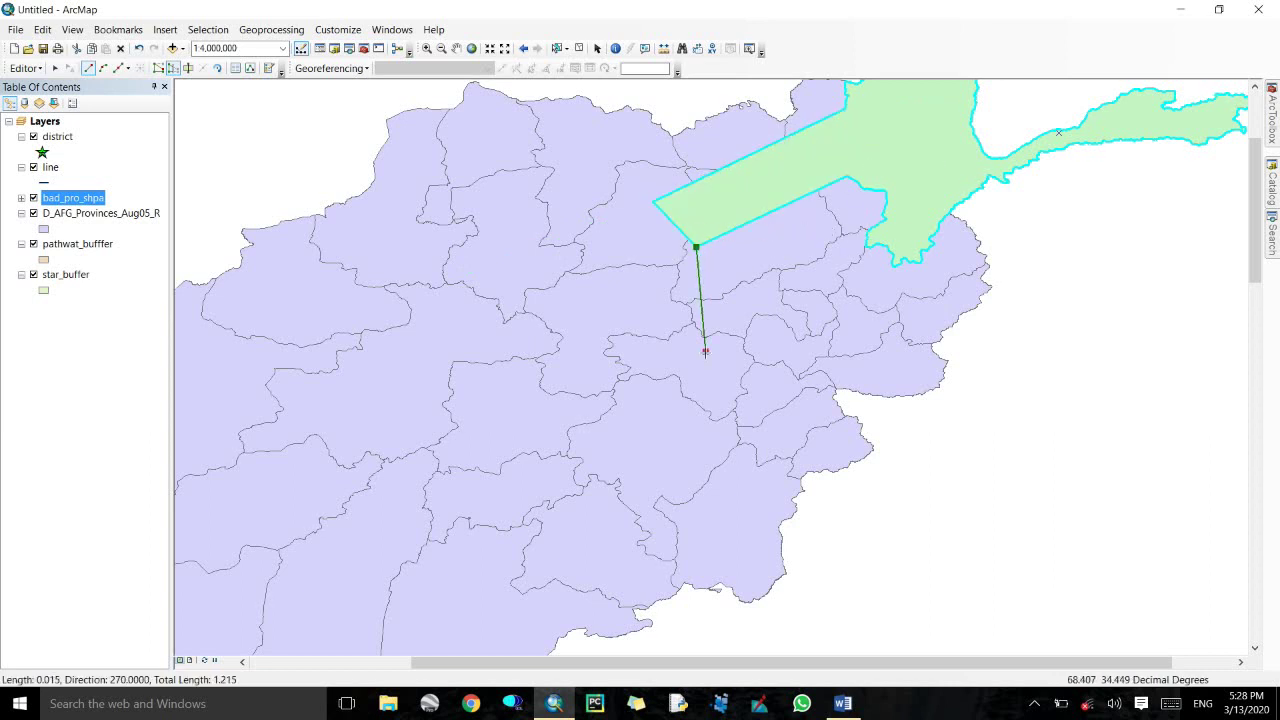
click(705, 351)
click(740, 385)
click(794, 375)
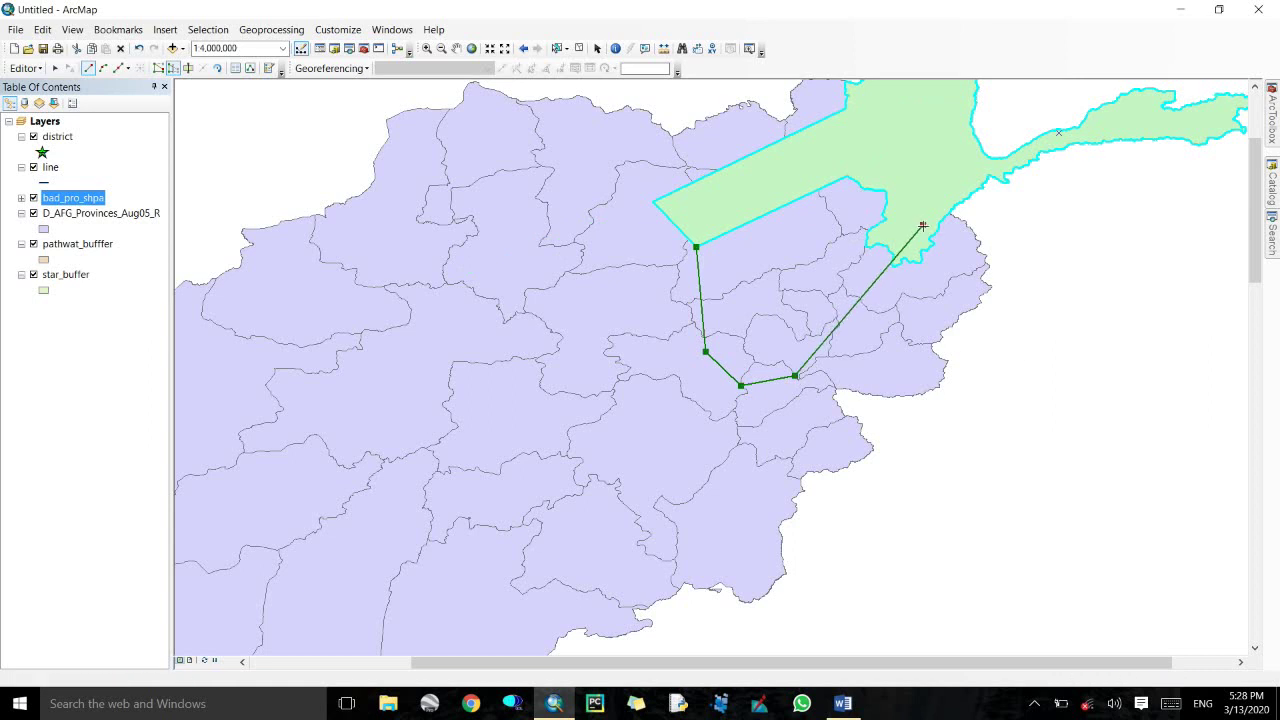
double_click(943, 198)
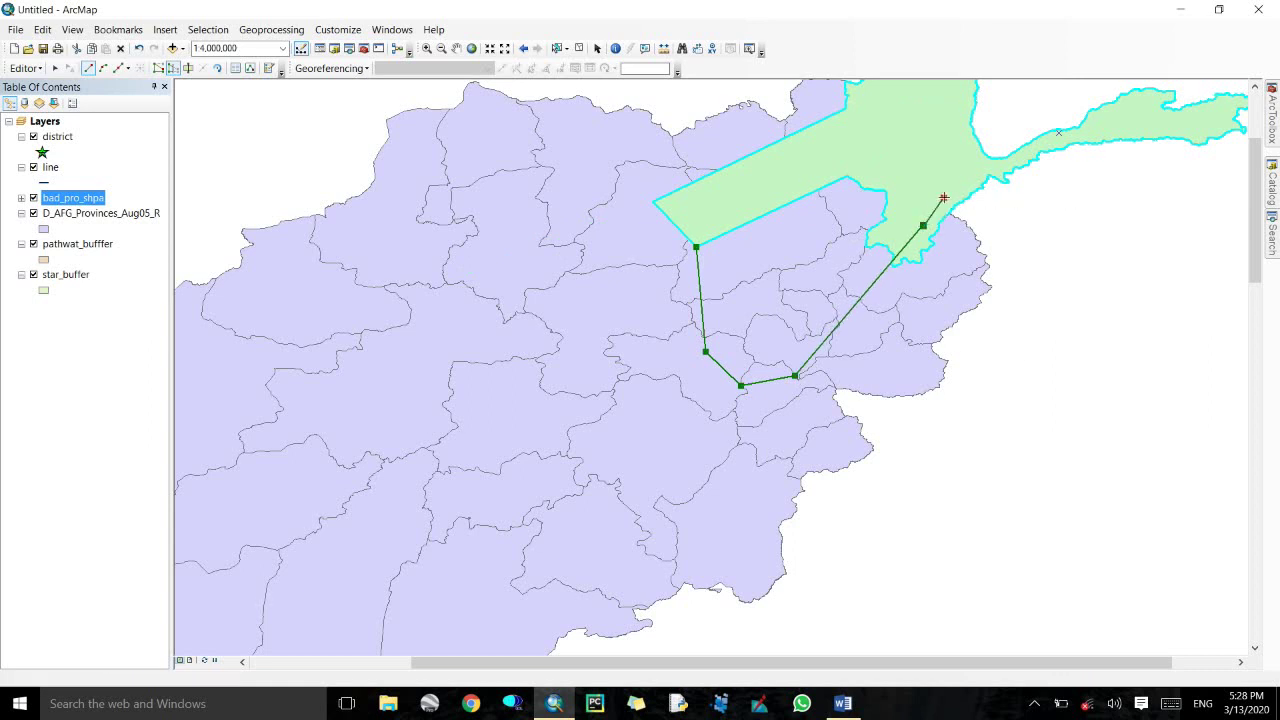
click(1017, 197)
double_click(1011, 122)
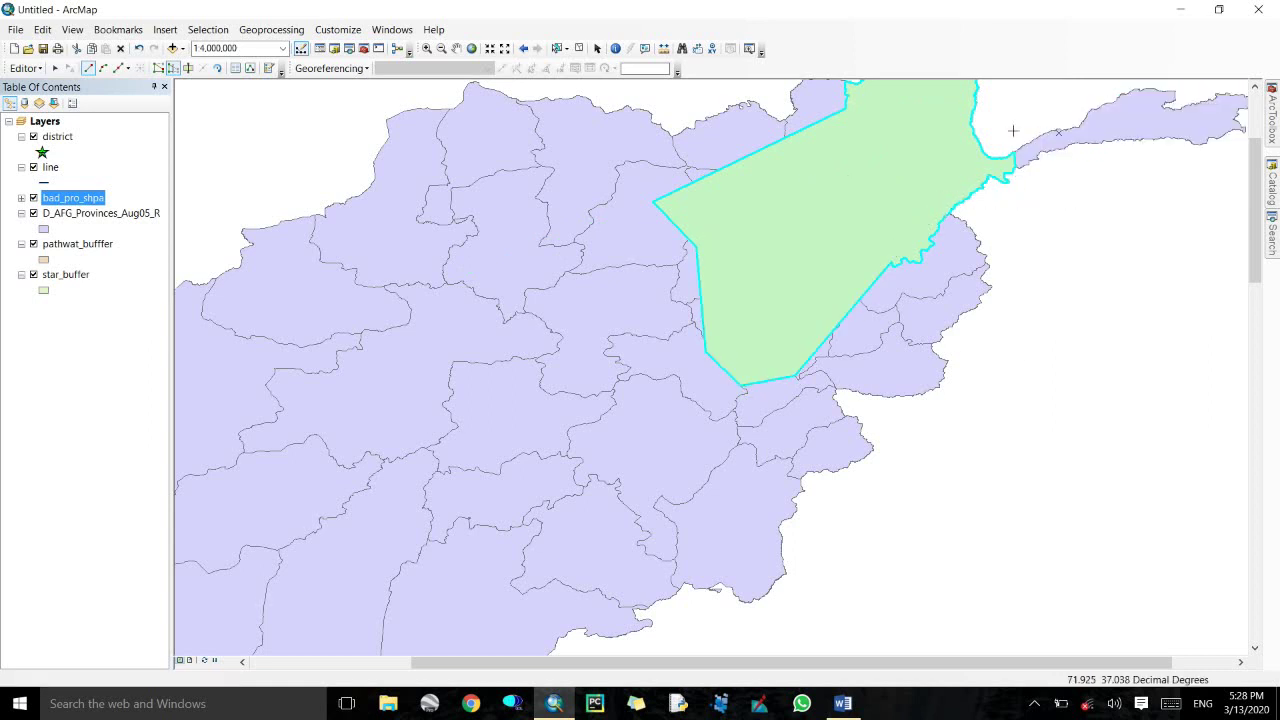
Reshape the bad_pro_shpa polygon to cut off its northern part and trim the remaining eastern stub.
click(614, 91)
double_click(994, 114)
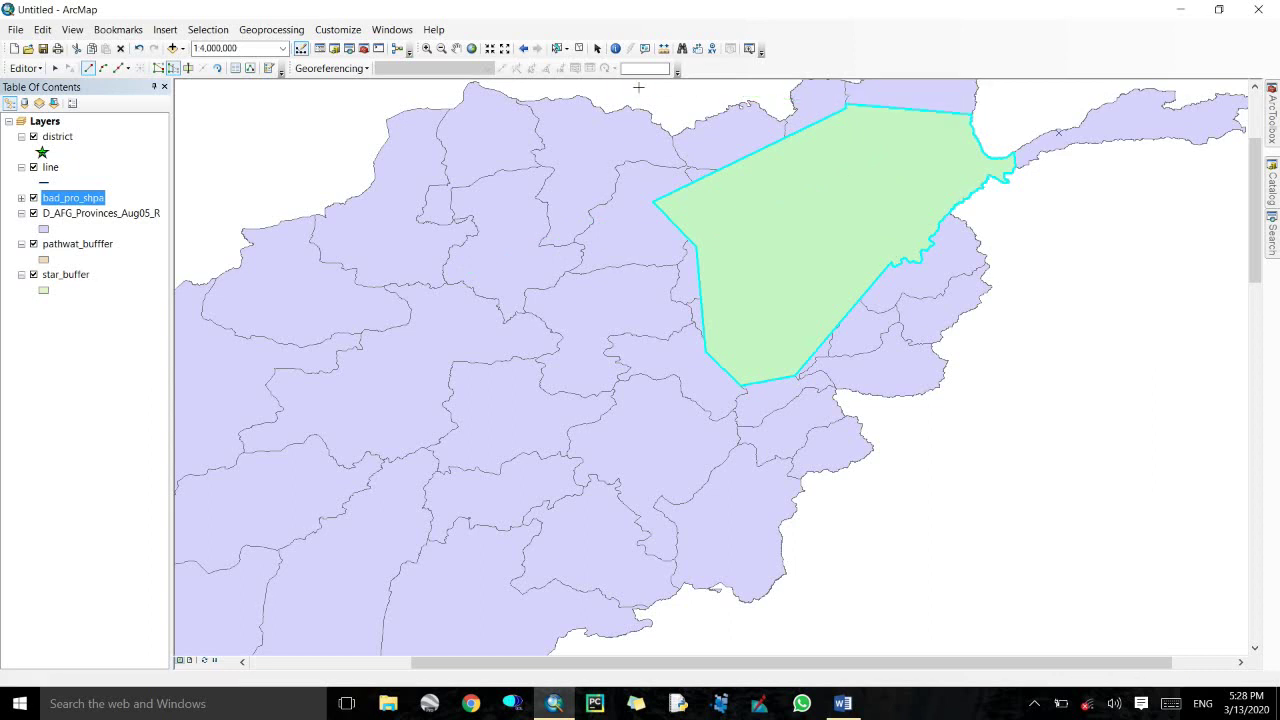
click(977, 212)
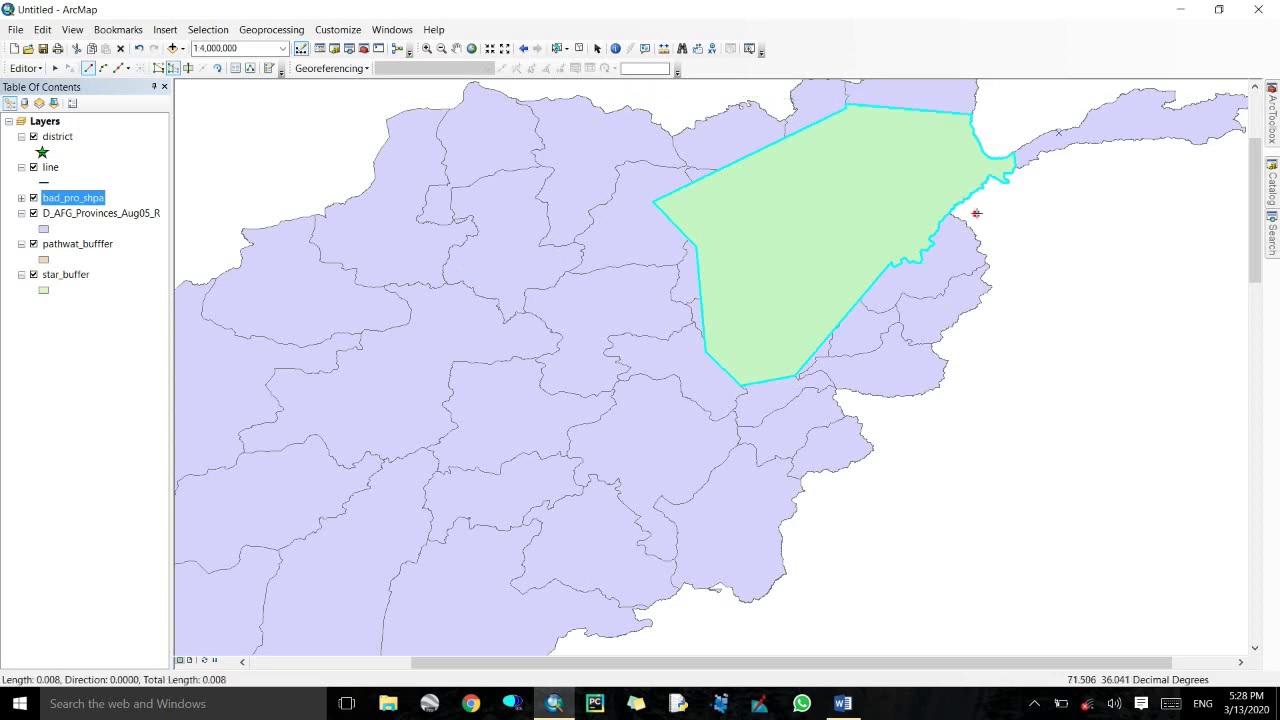
double_click(994, 96)
Stop the edit session and save the edits to the reshaped polygon.
click(26, 68)
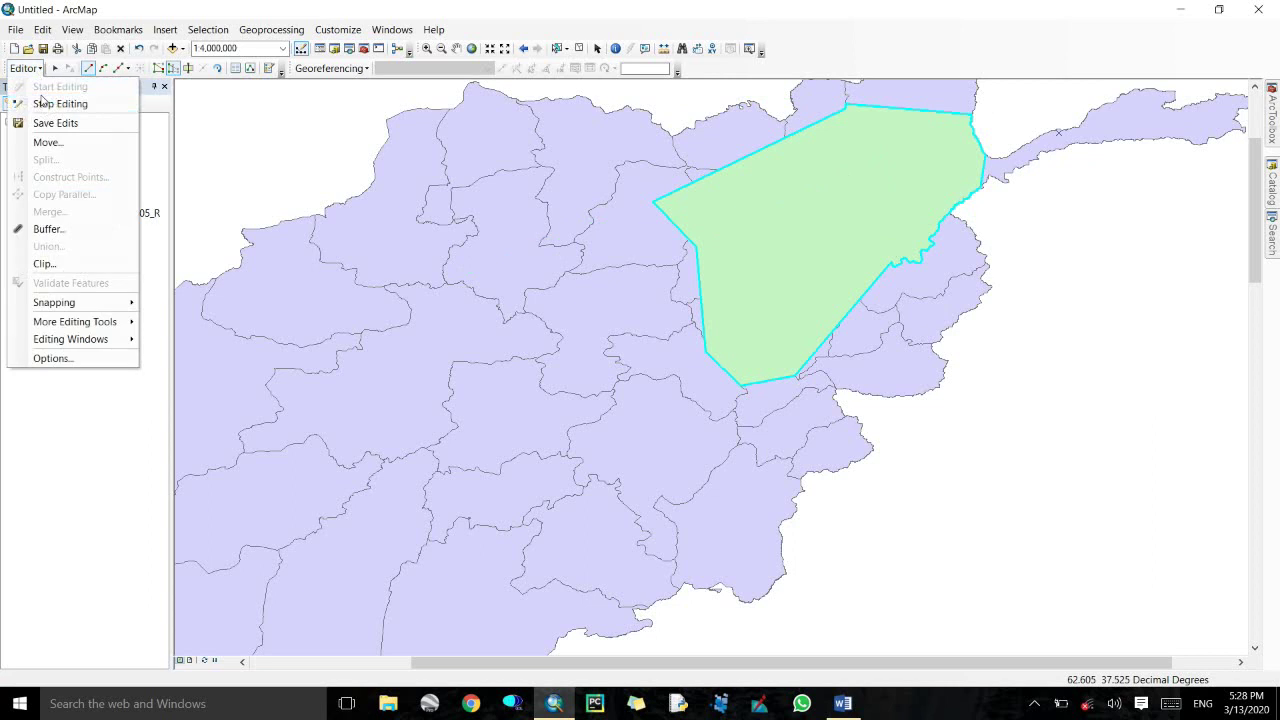
click(45, 102)
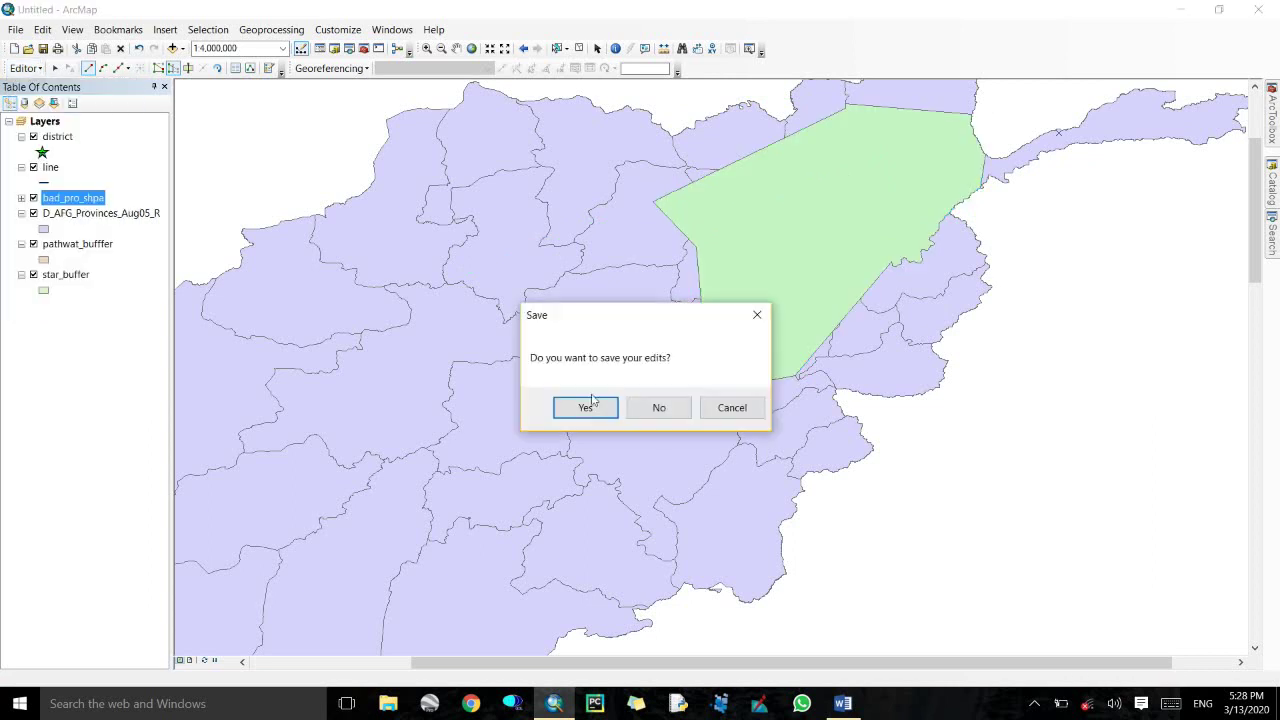
click(587, 404)
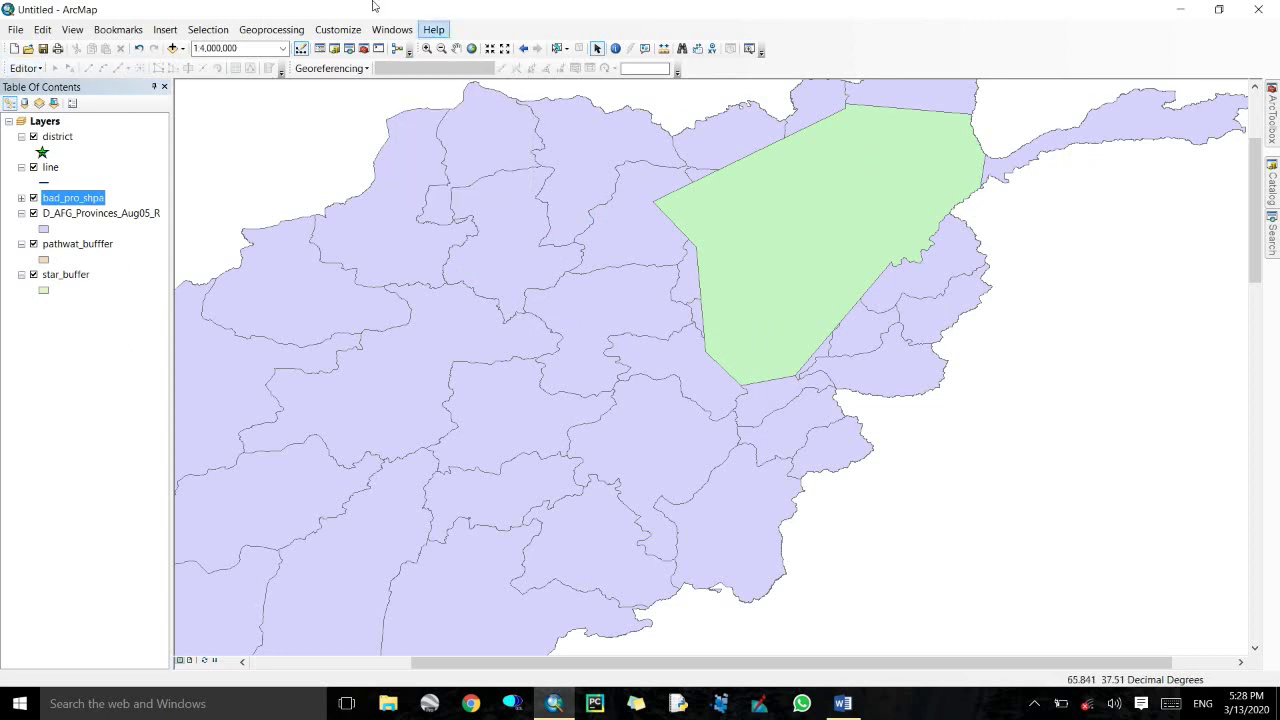
Examine the Intersect tool's help description and illustration from input to output, and close the tool.
click(285, 29)
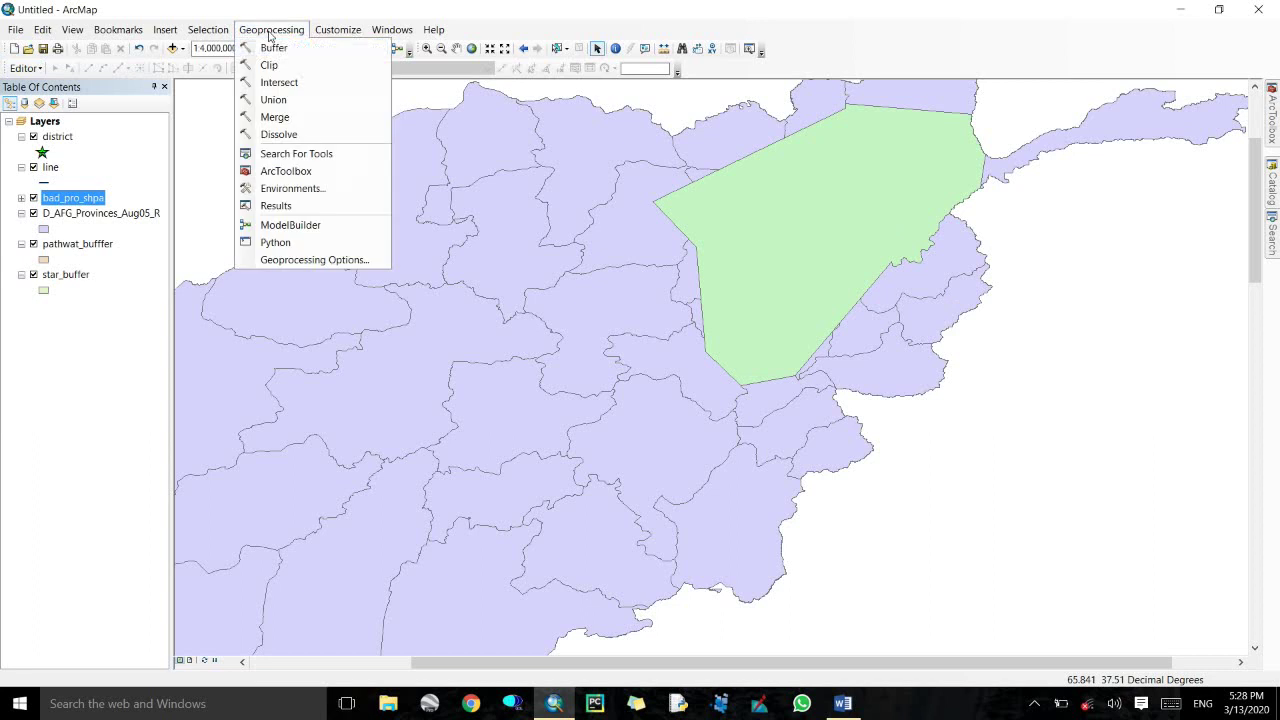
click(279, 82)
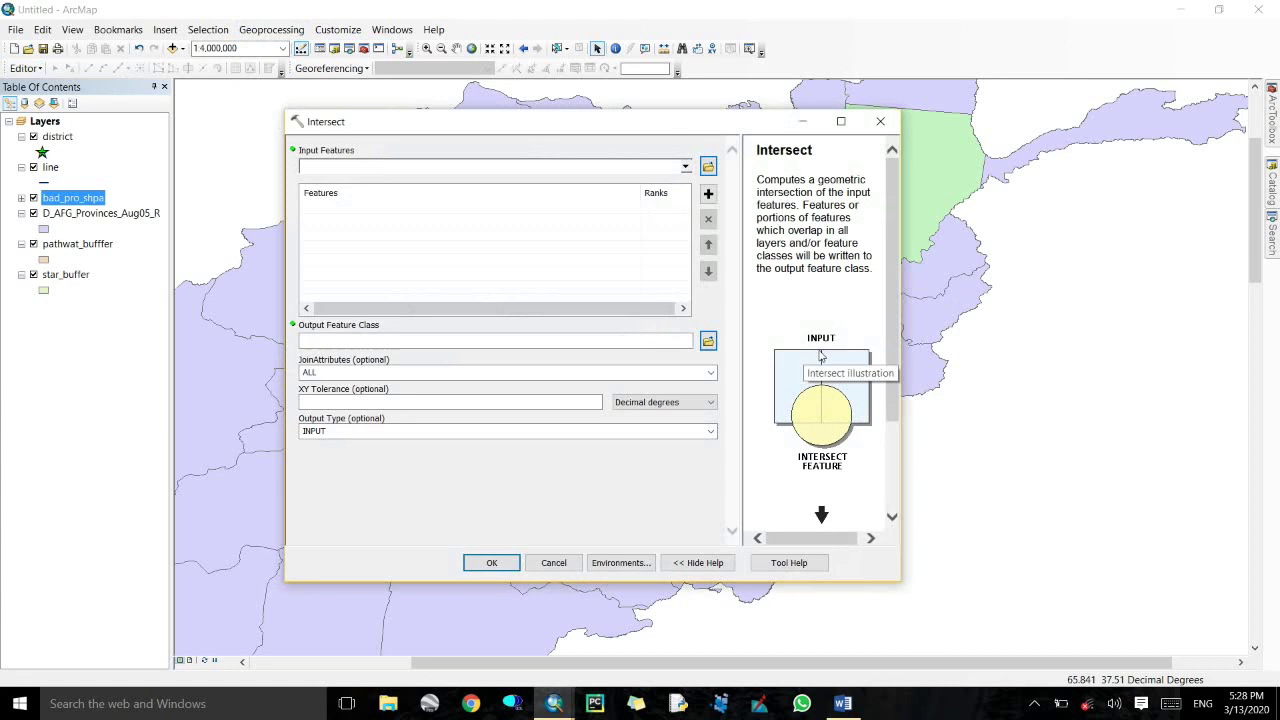
scroll(890, 340, down, 1)
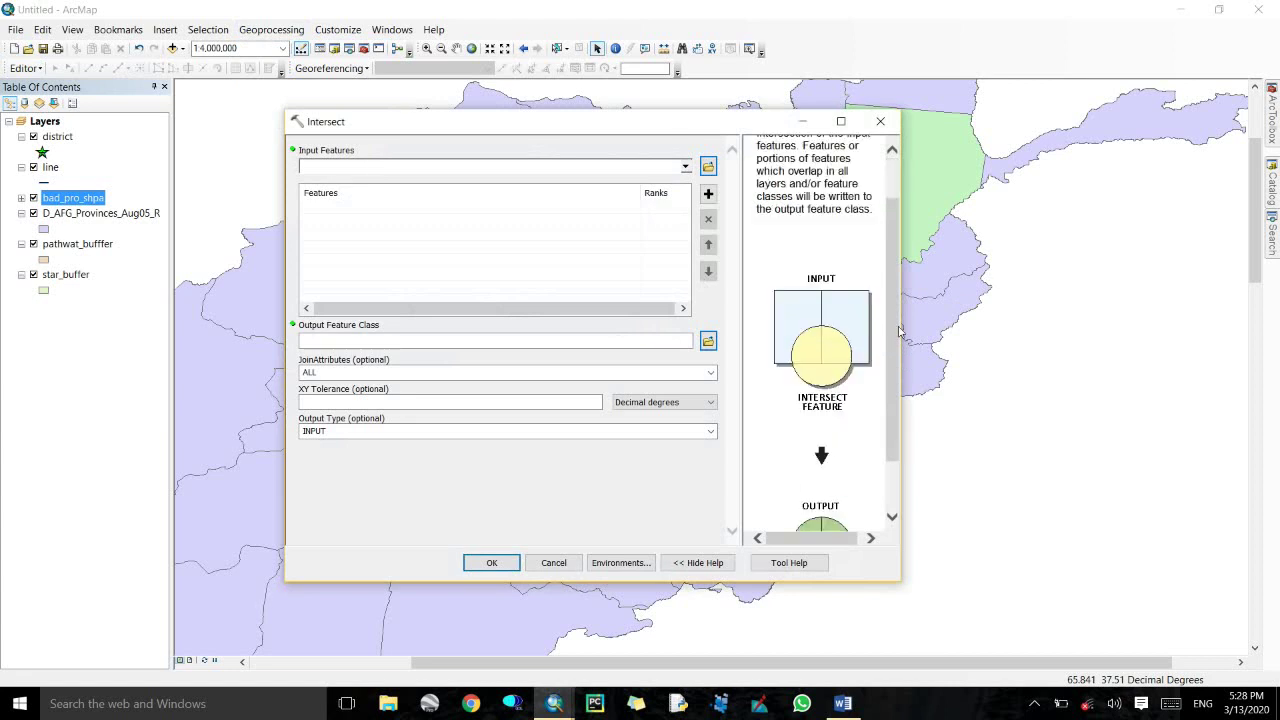
scroll(897, 334, down, 2)
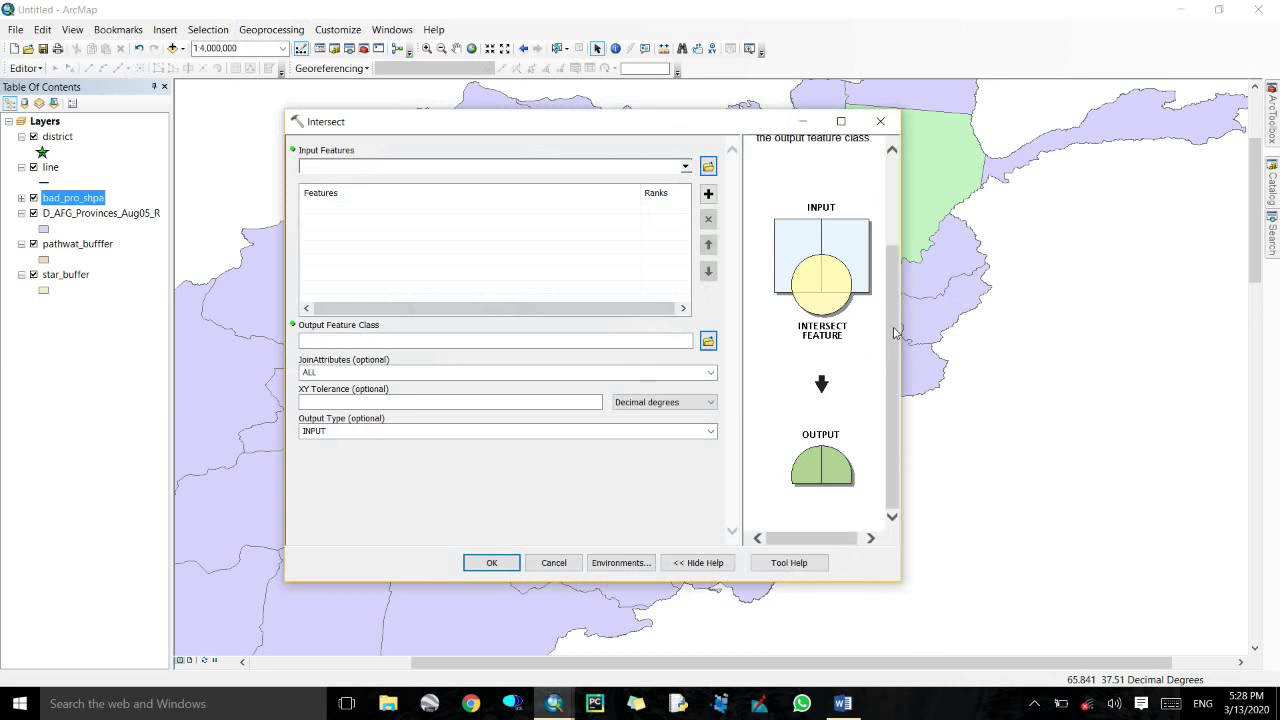
click(886, 126)
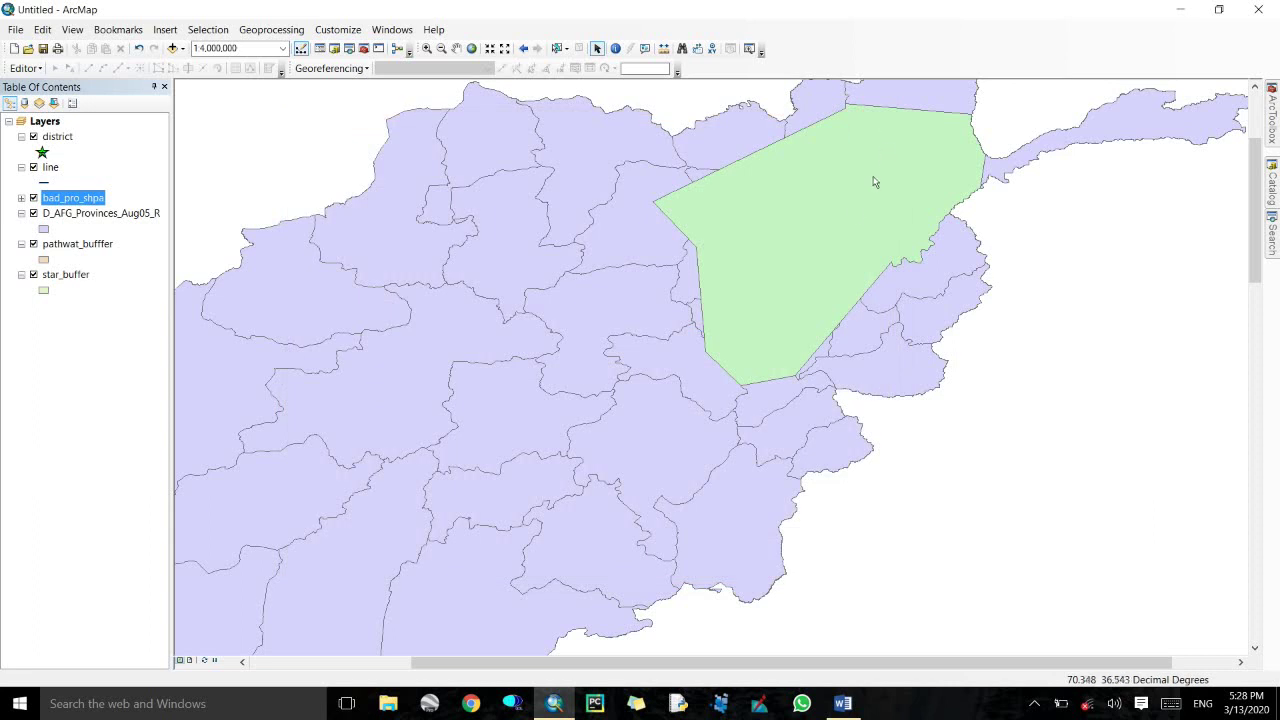
drag(639, 166, 592, 254)
drag(758, 237, 598, 185)
Start the Intersect tool with bad_pro_shpa and D_AFG_Provinces_Aug05_R as its input features.
click(271, 29)
click(279, 82)
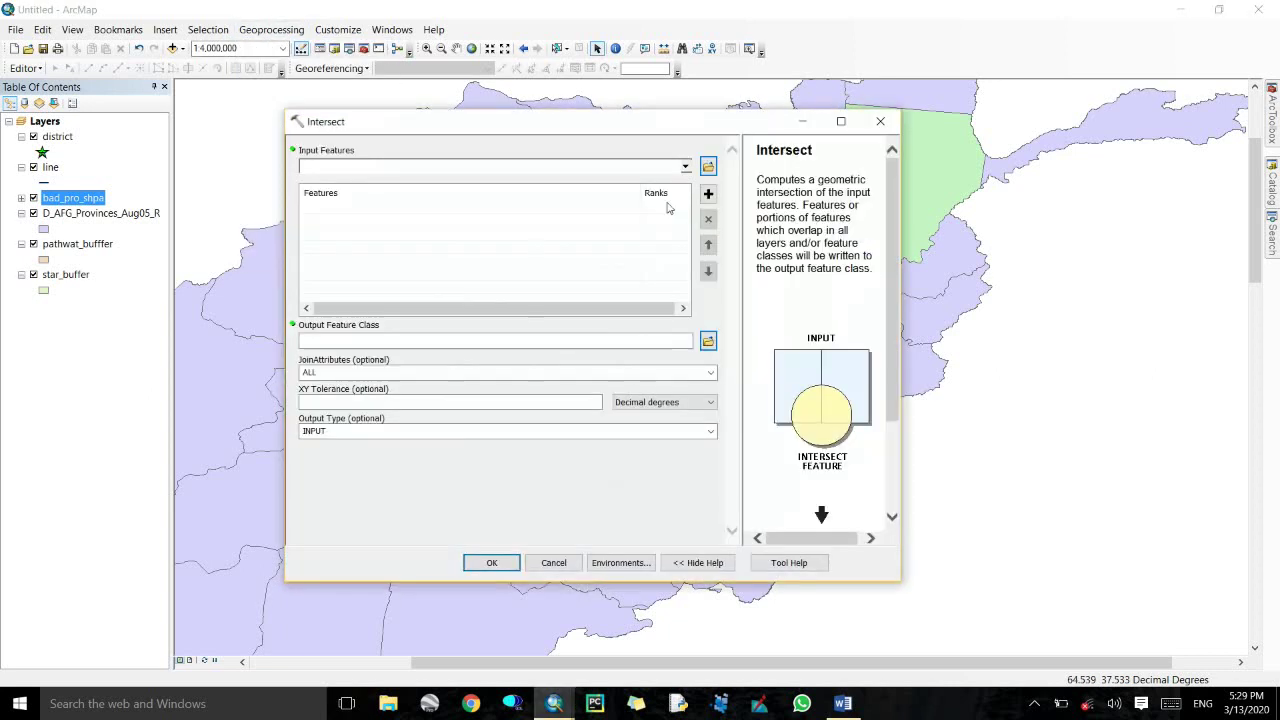
click(686, 167)
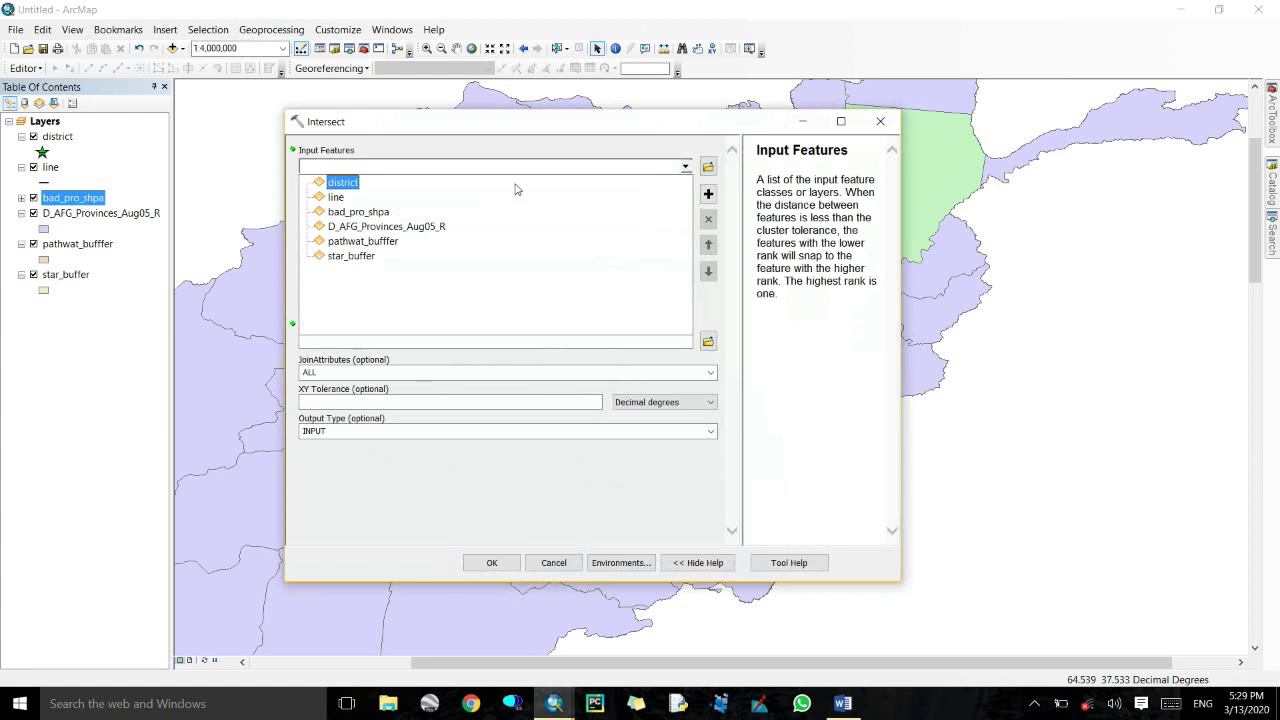
click(352, 211)
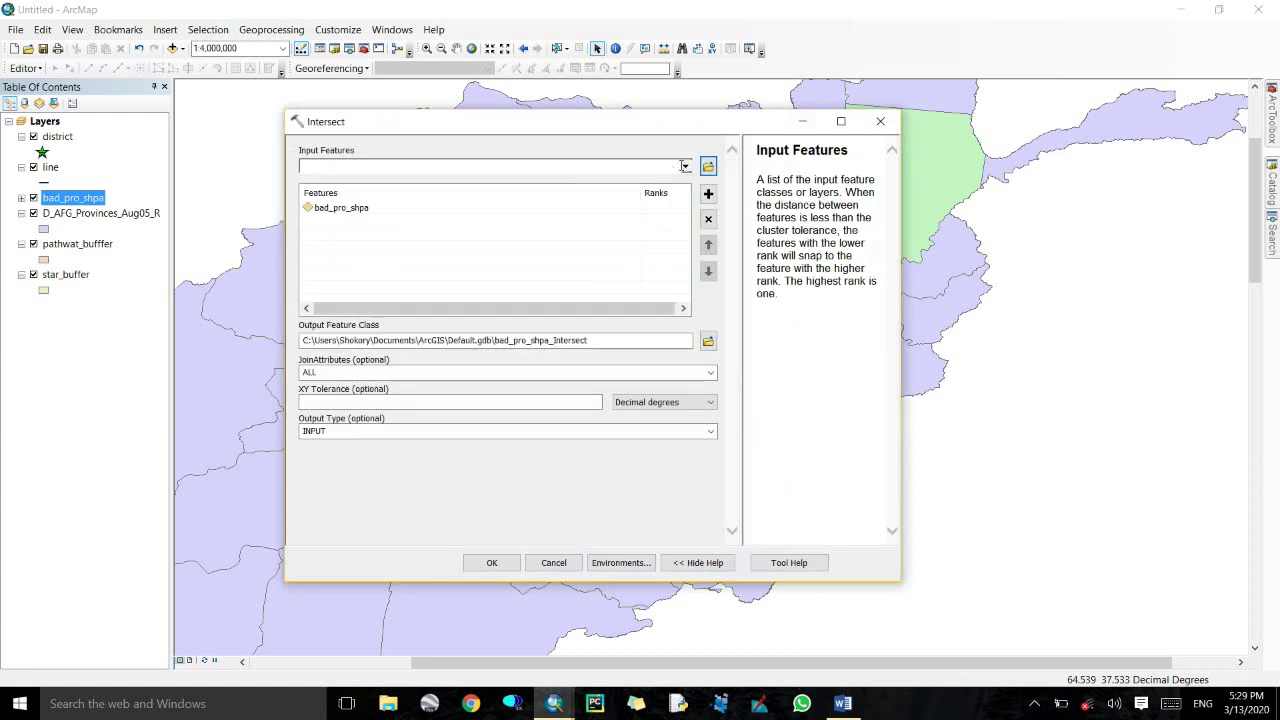
click(684, 166)
click(401, 226)
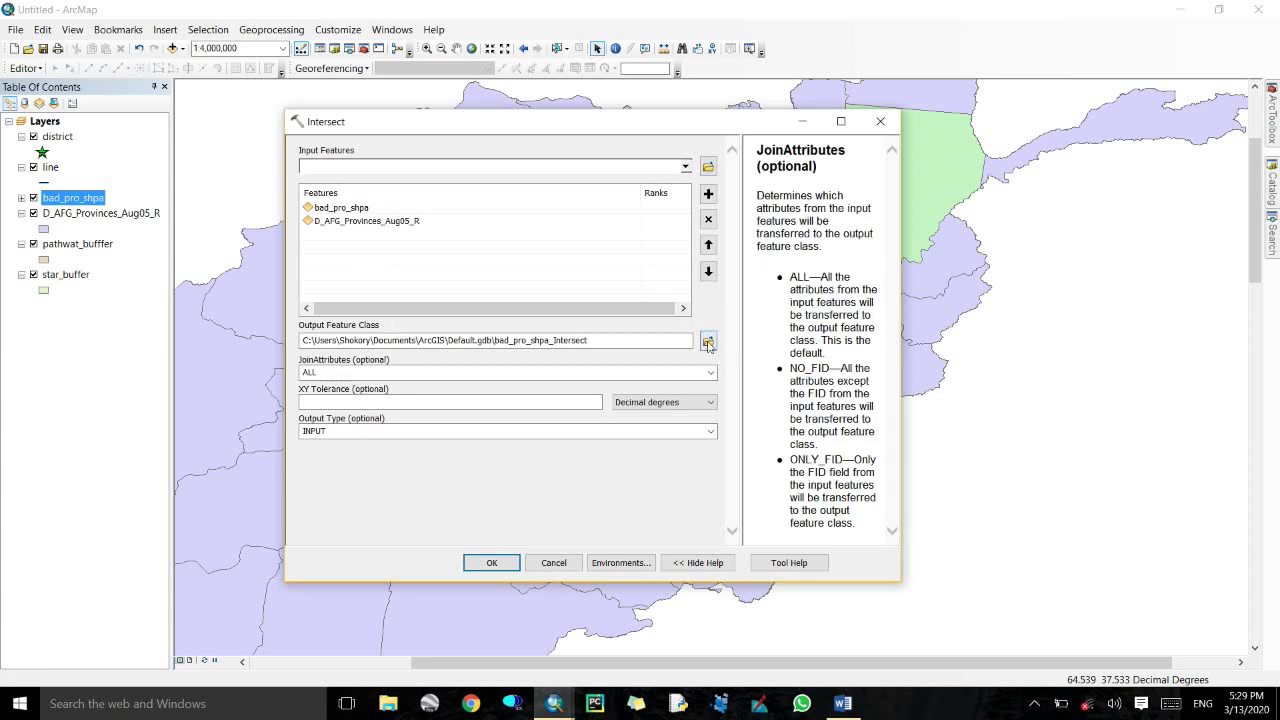
Try to set the output feature class to intersect in the out folder.
click(708, 343)
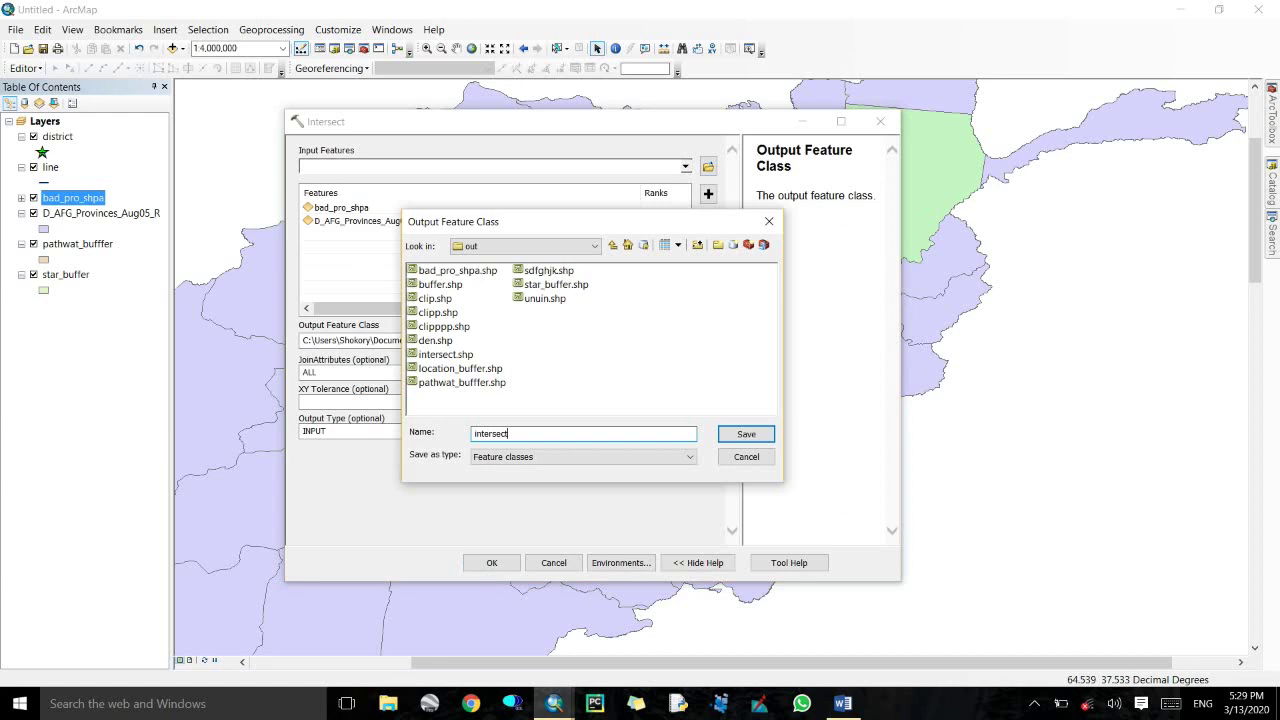
key(Return)
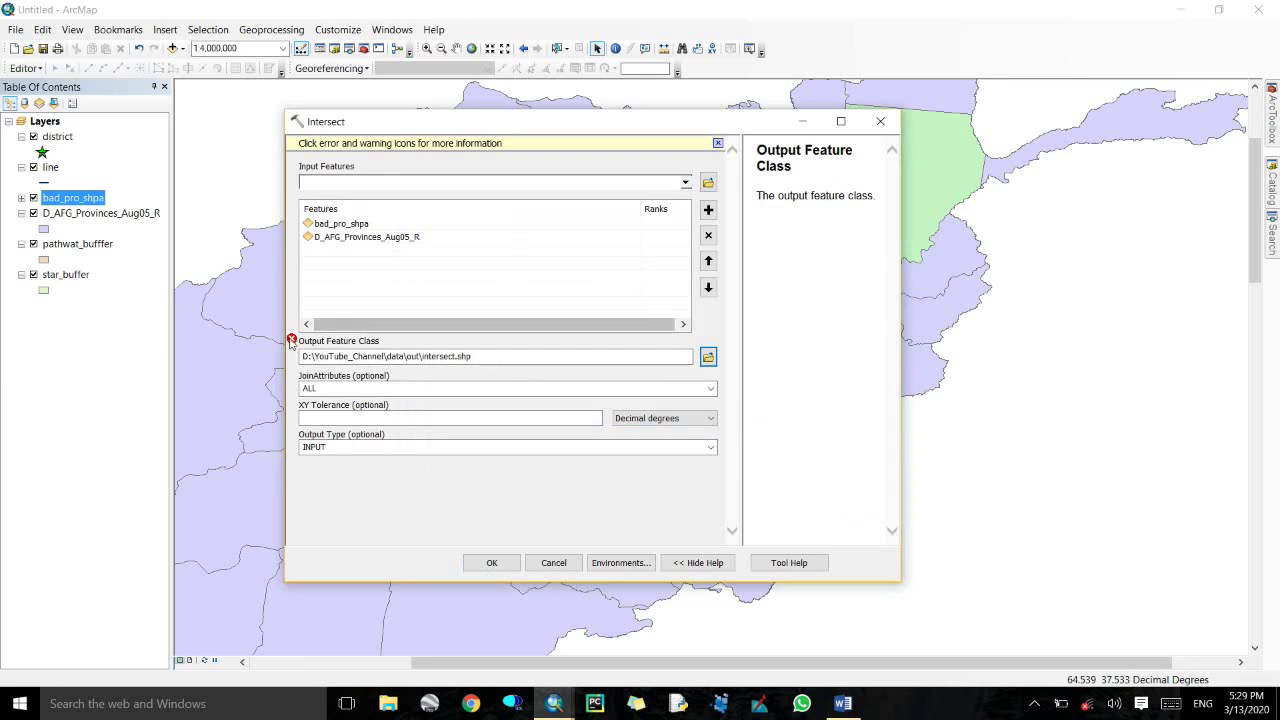
mouse_move(292, 343)
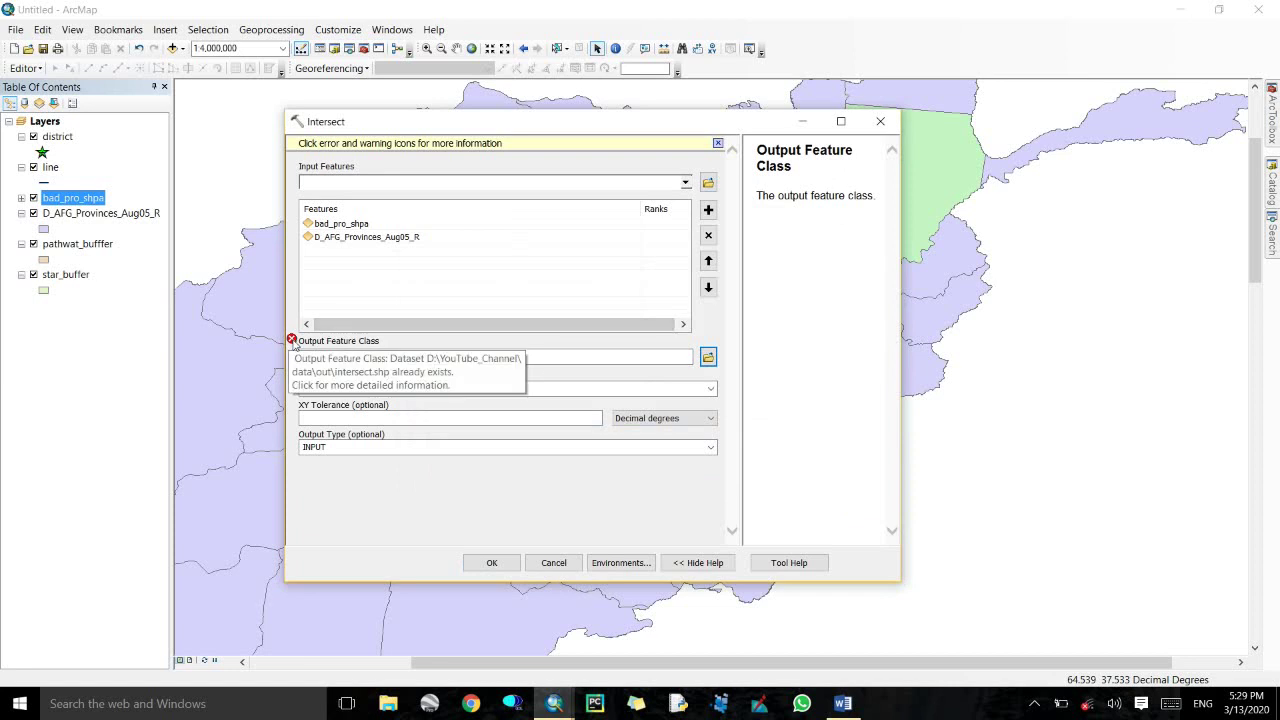
Set the Intersect output feature class to intersect1.shp in the out folder.
click(708, 357)
click(517, 437)
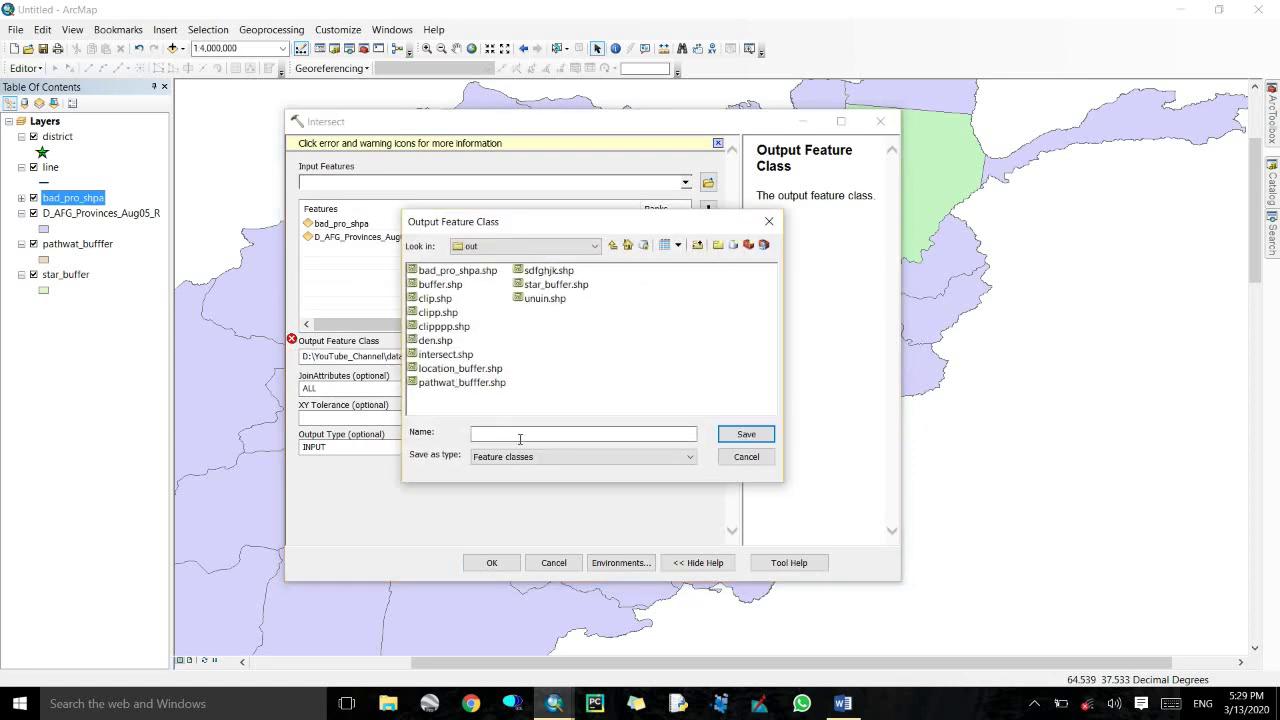
text(intersect.shp)
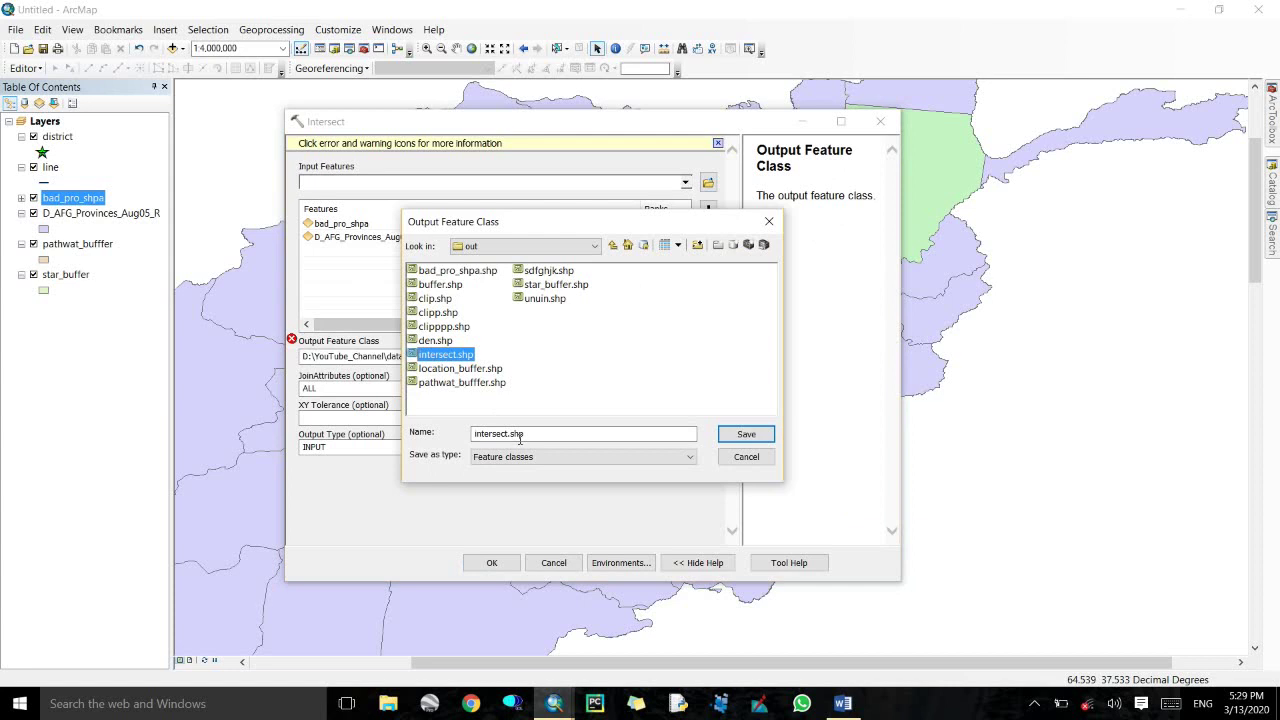
click(509, 434)
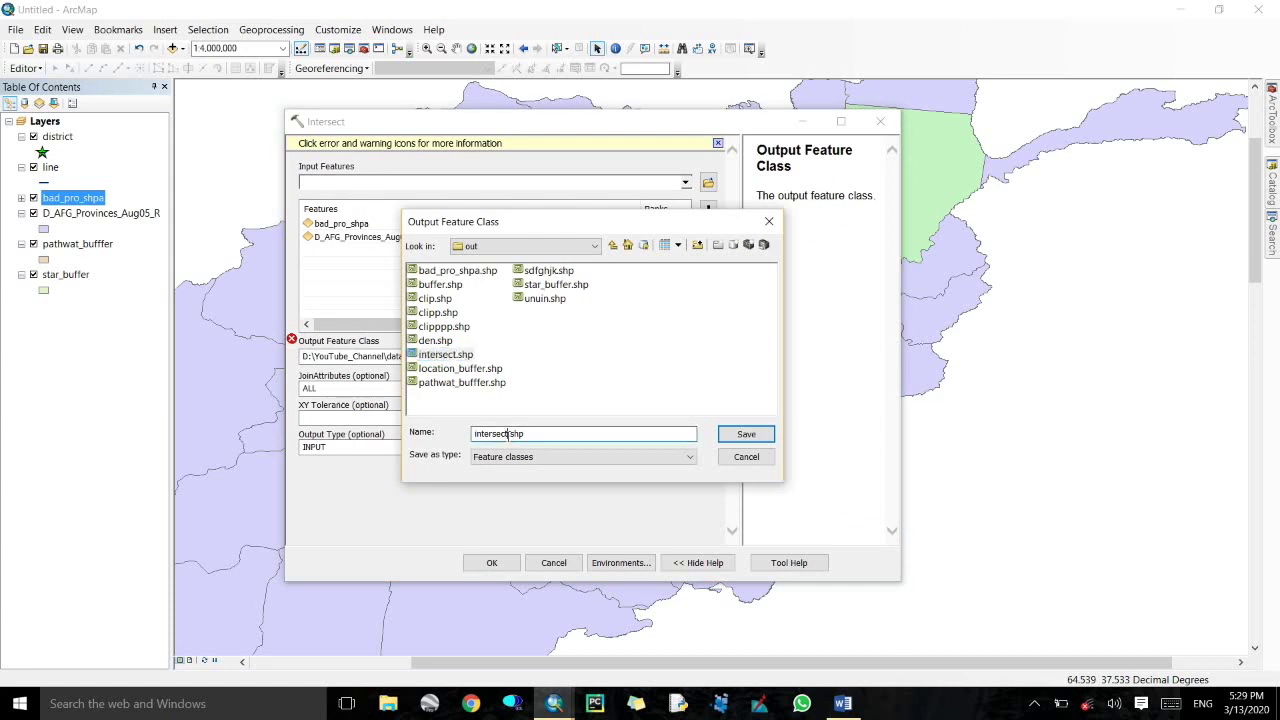
text(1)
click(746, 434)
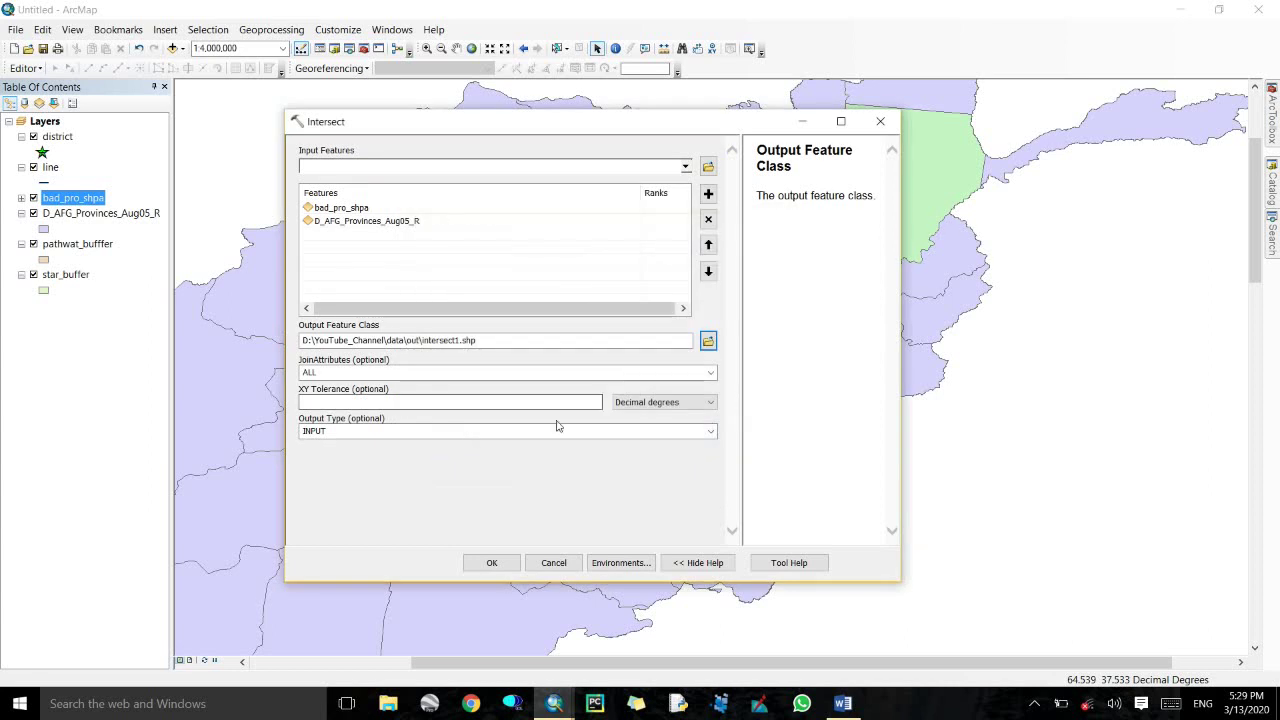
Keep the joined attributes at ALL, run the Intersect tool, and close its completion report.
click(434, 378)
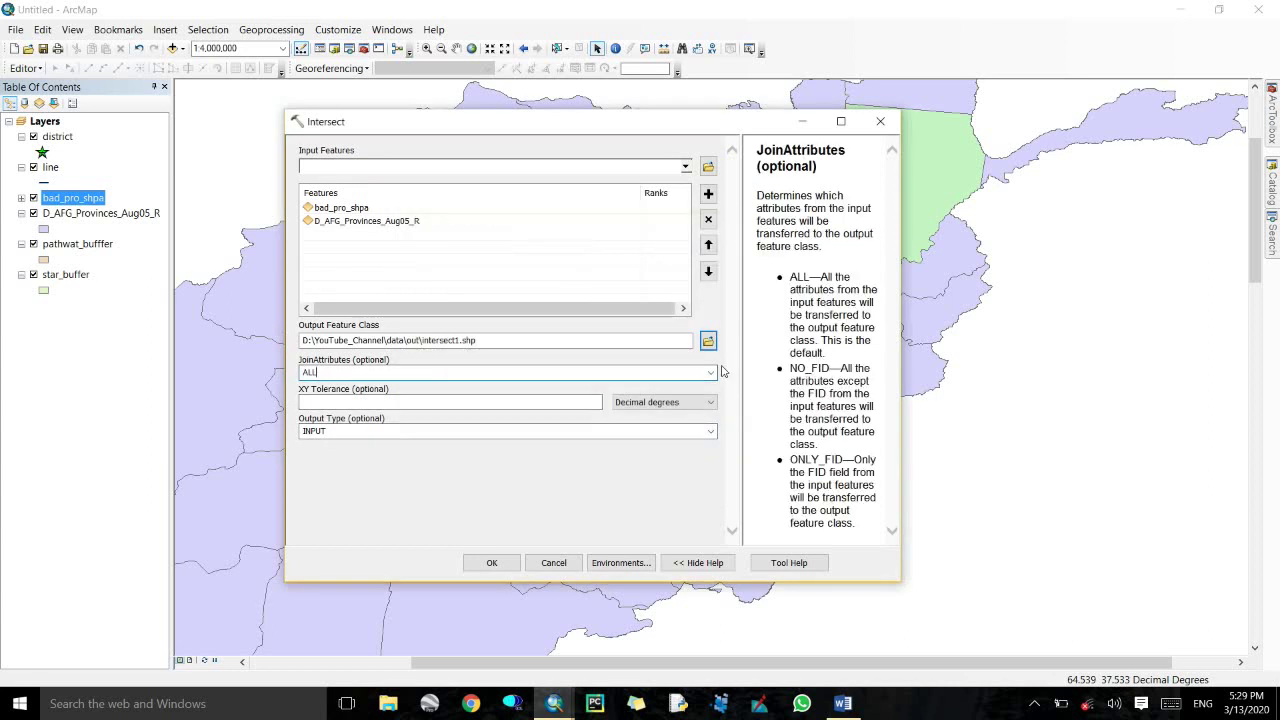
click(711, 374)
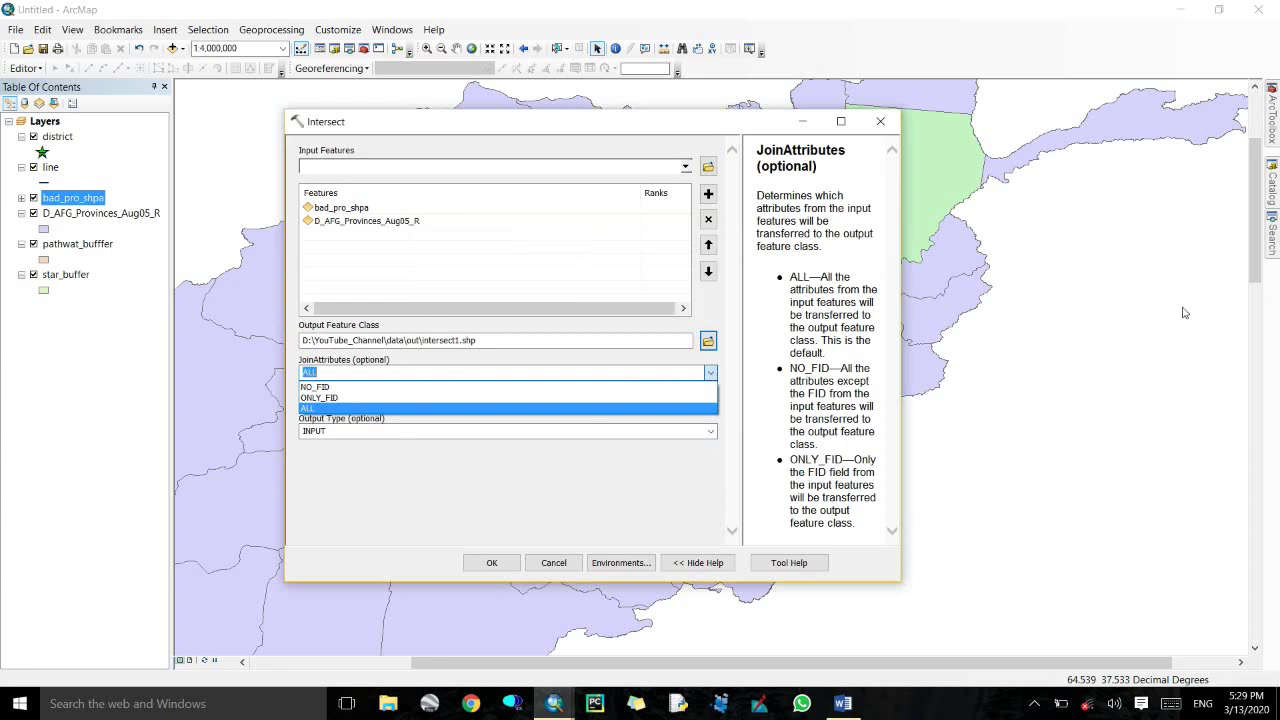
click(479, 478)
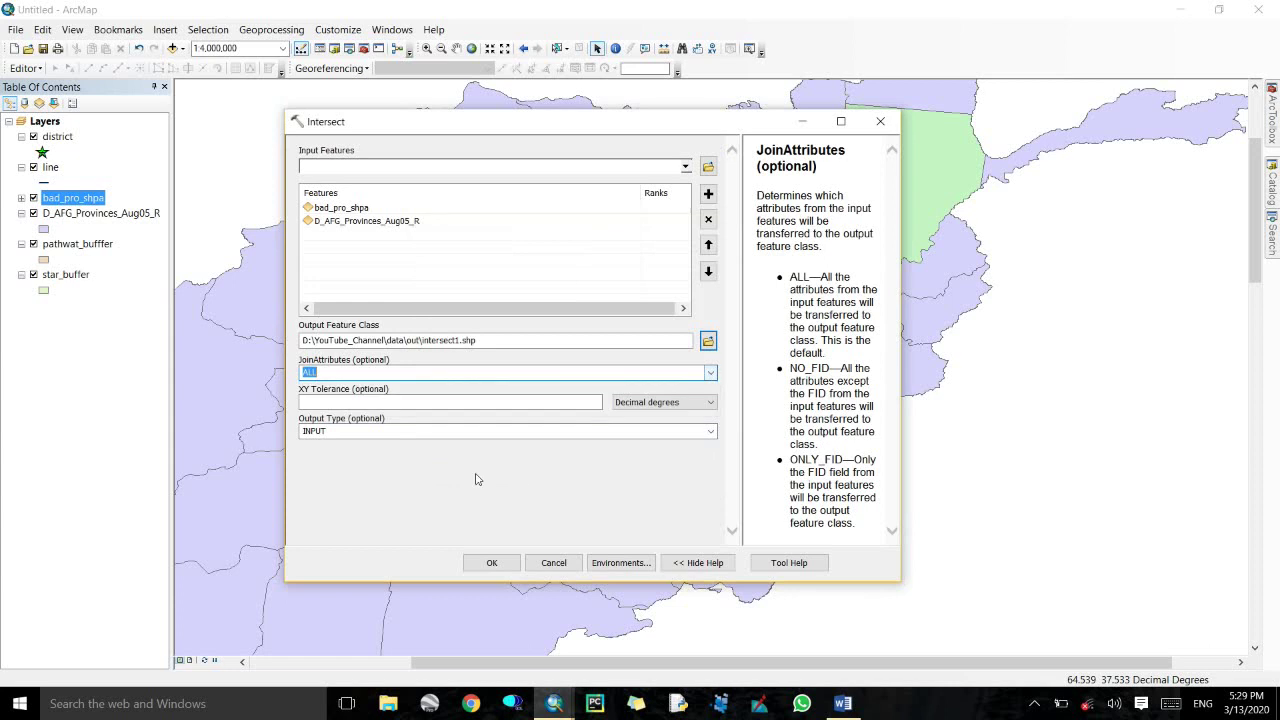
click(478, 565)
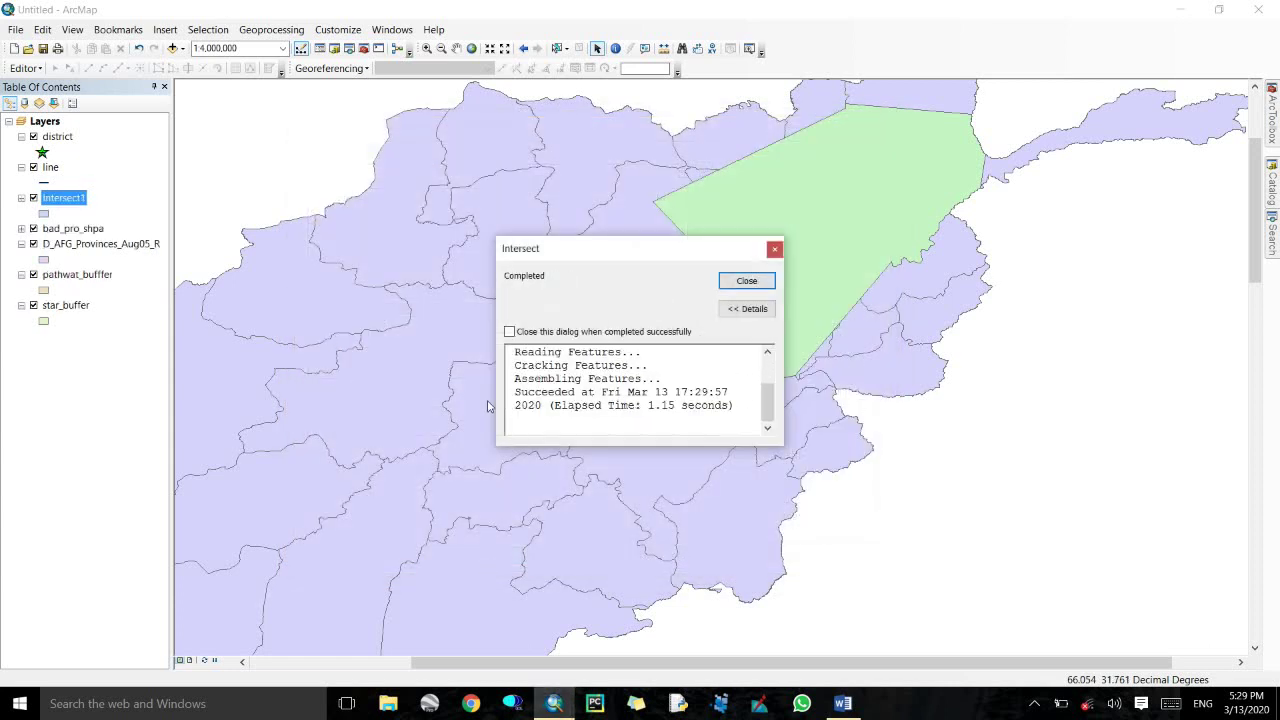
click(746, 280)
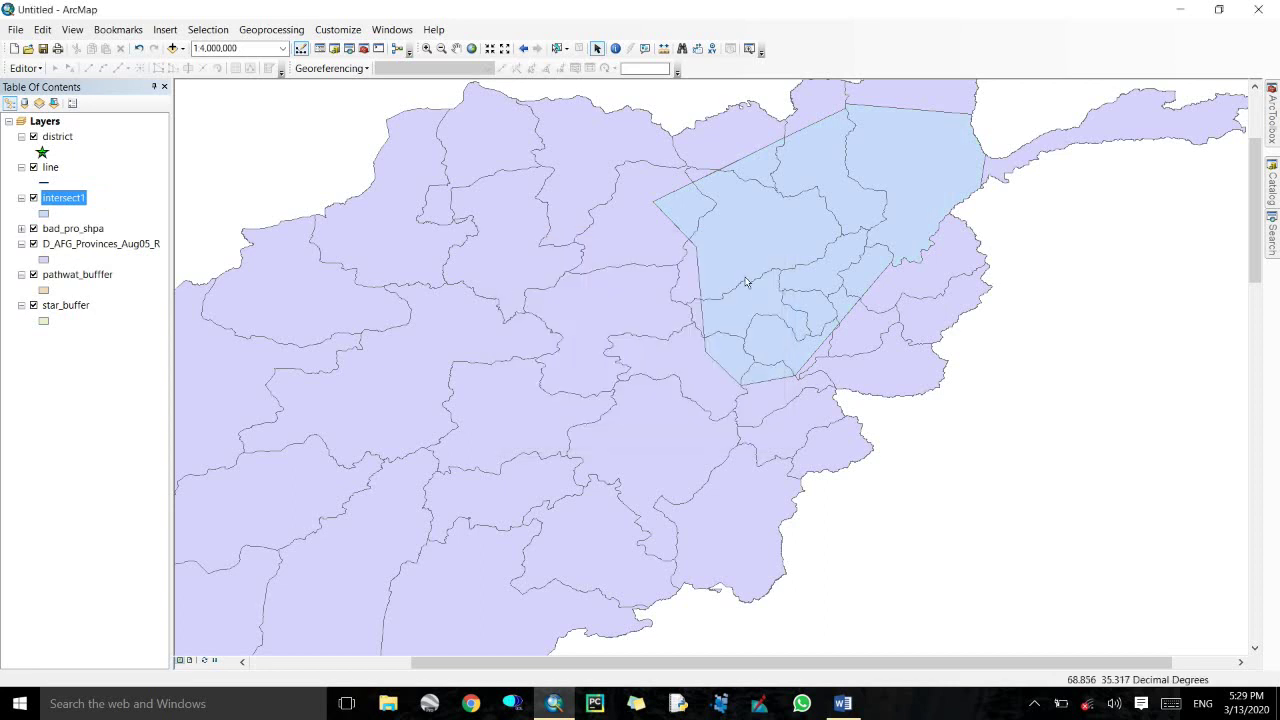
Examine intersect1 with bad_pro_shpa and D_AFG_Provinces_Aug05_R hidden, then restore both layers and compare them with intersect1 off and on.
click(33, 243)
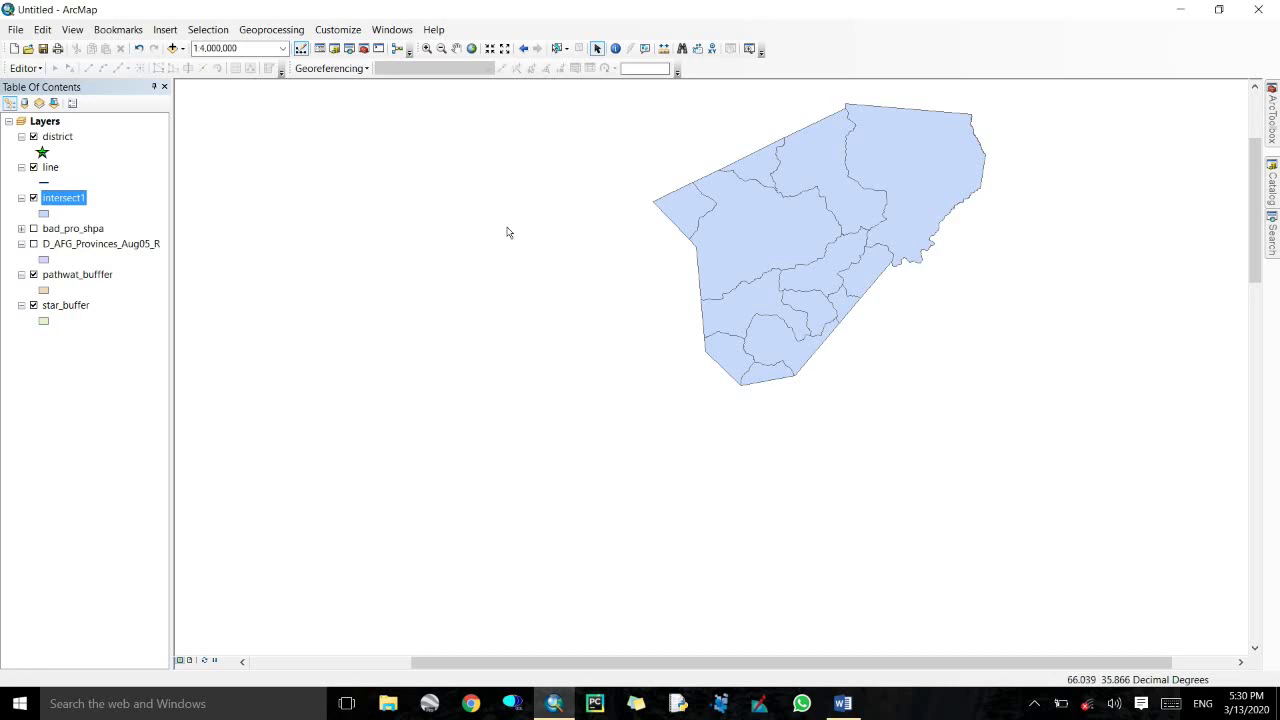
click(456, 48)
drag(819, 242, 766, 271)
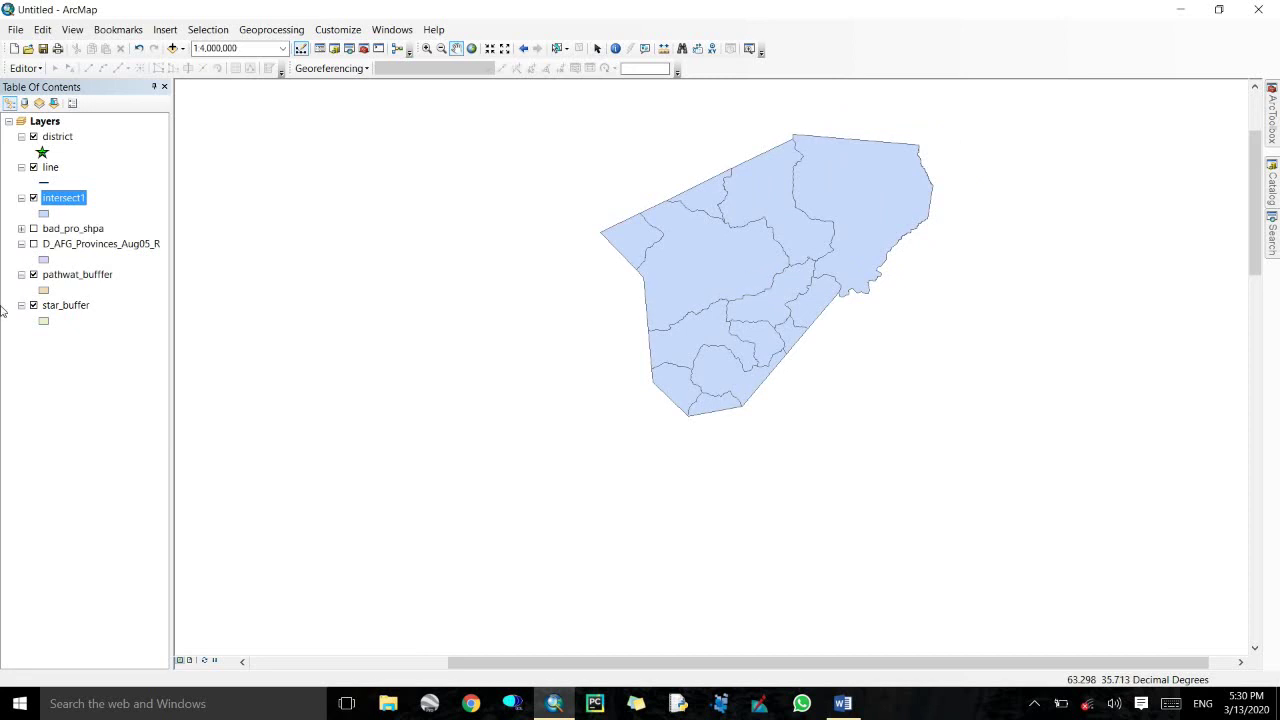
click(34, 228)
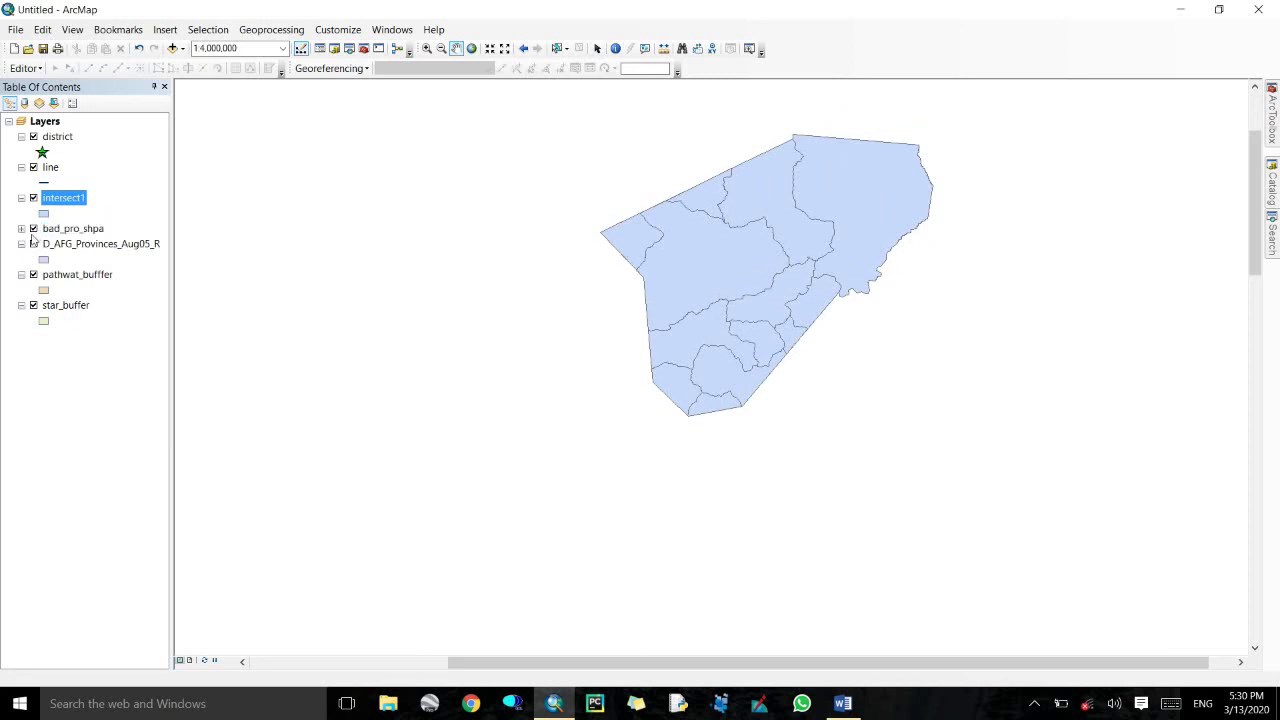
click(33, 244)
click(34, 199)
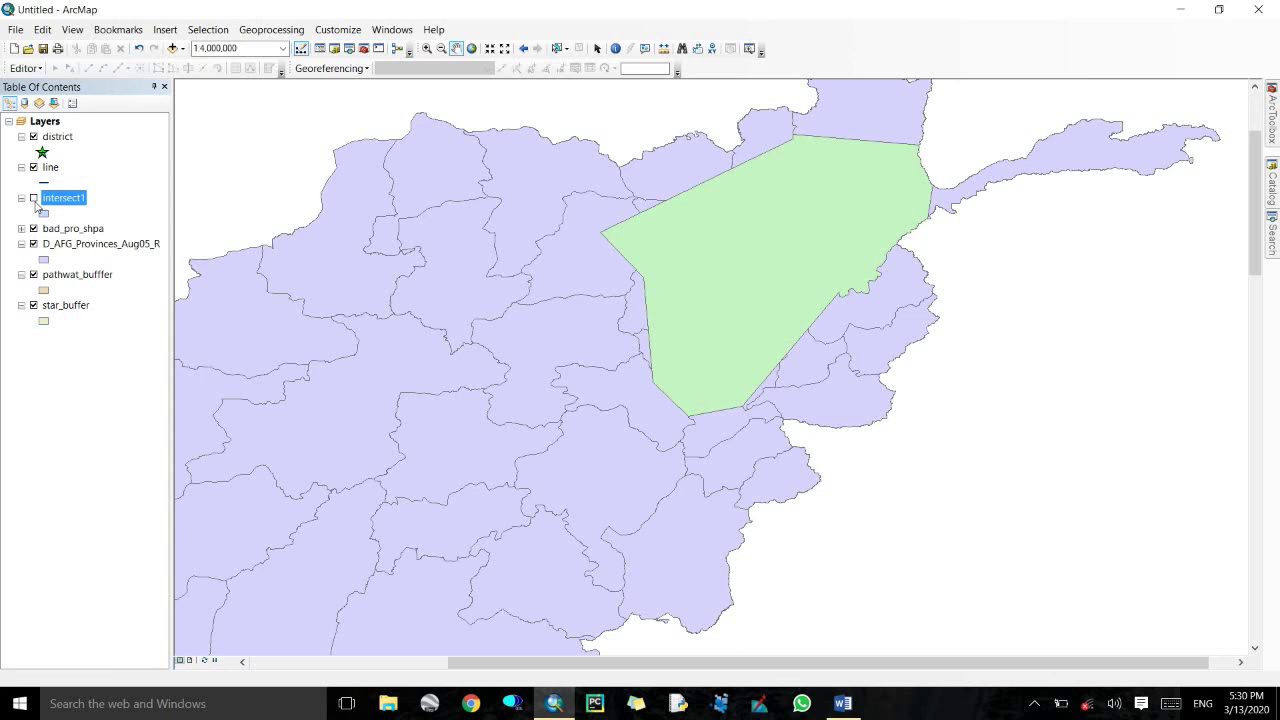
click(34, 199)
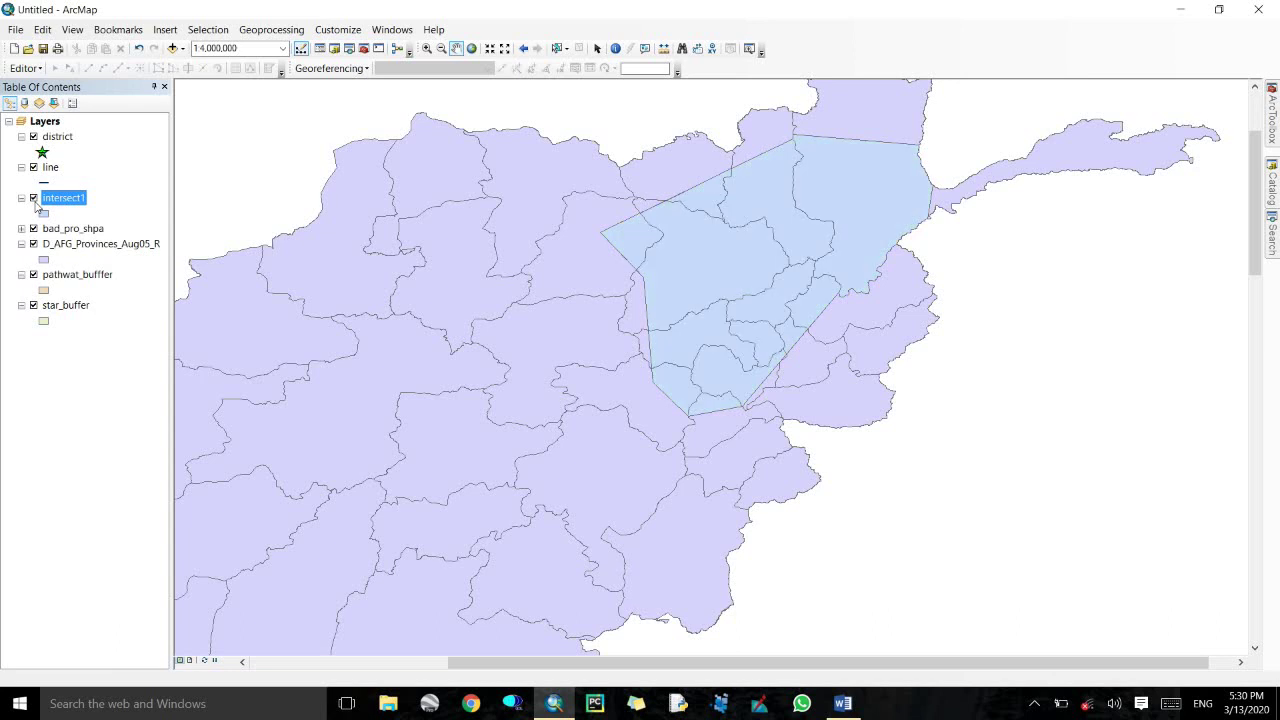
Examine the Union tool's help description and its input and output illustrations, and close the tool.
click(283, 31)
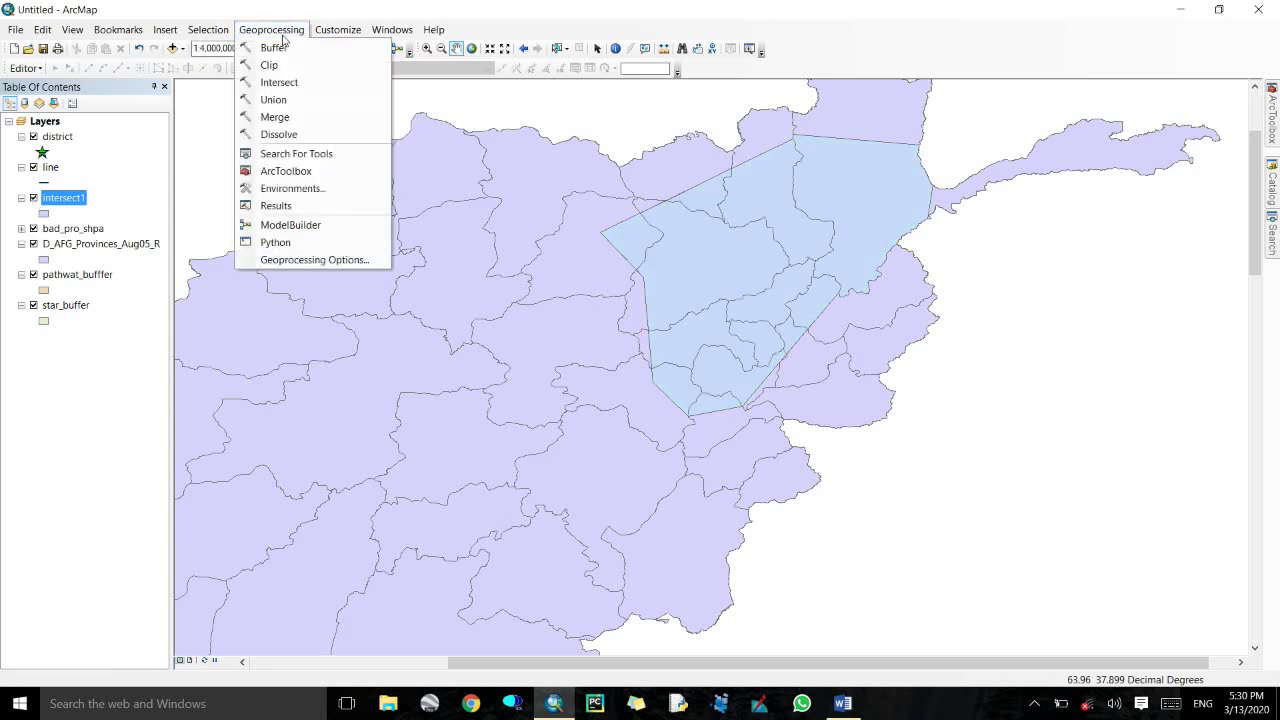
click(296, 104)
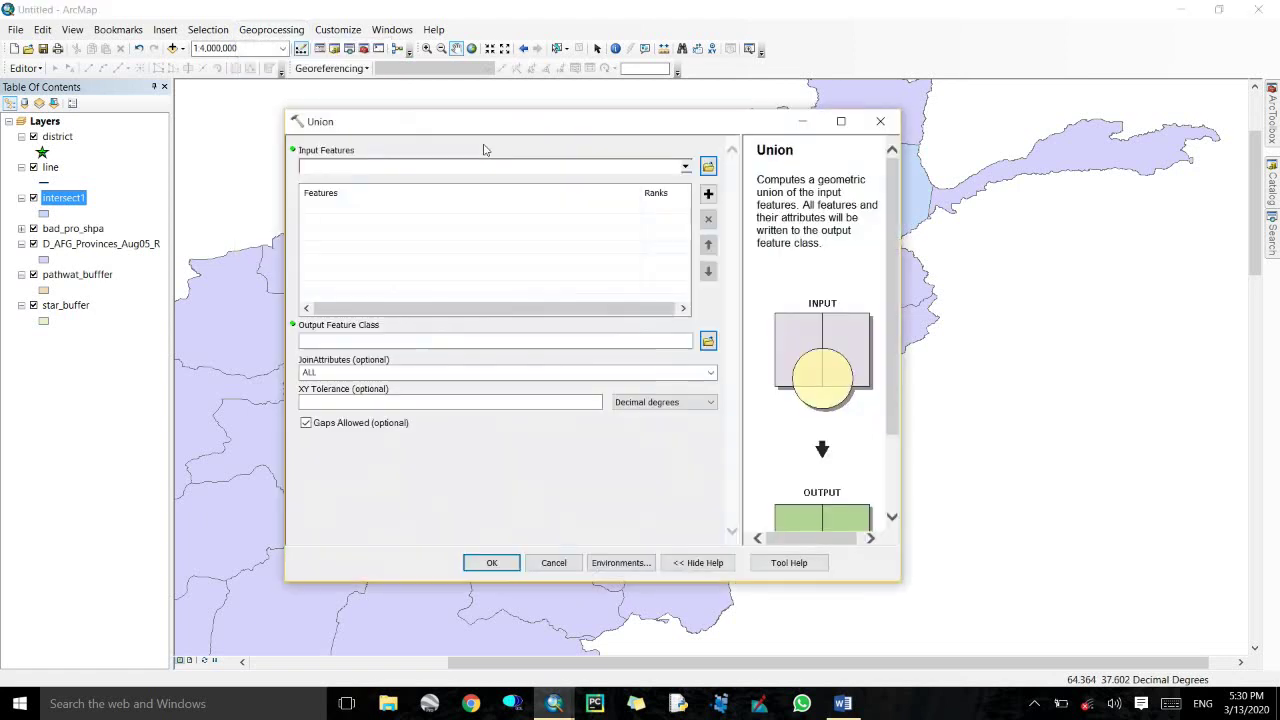
scroll(779, 425, down, 2)
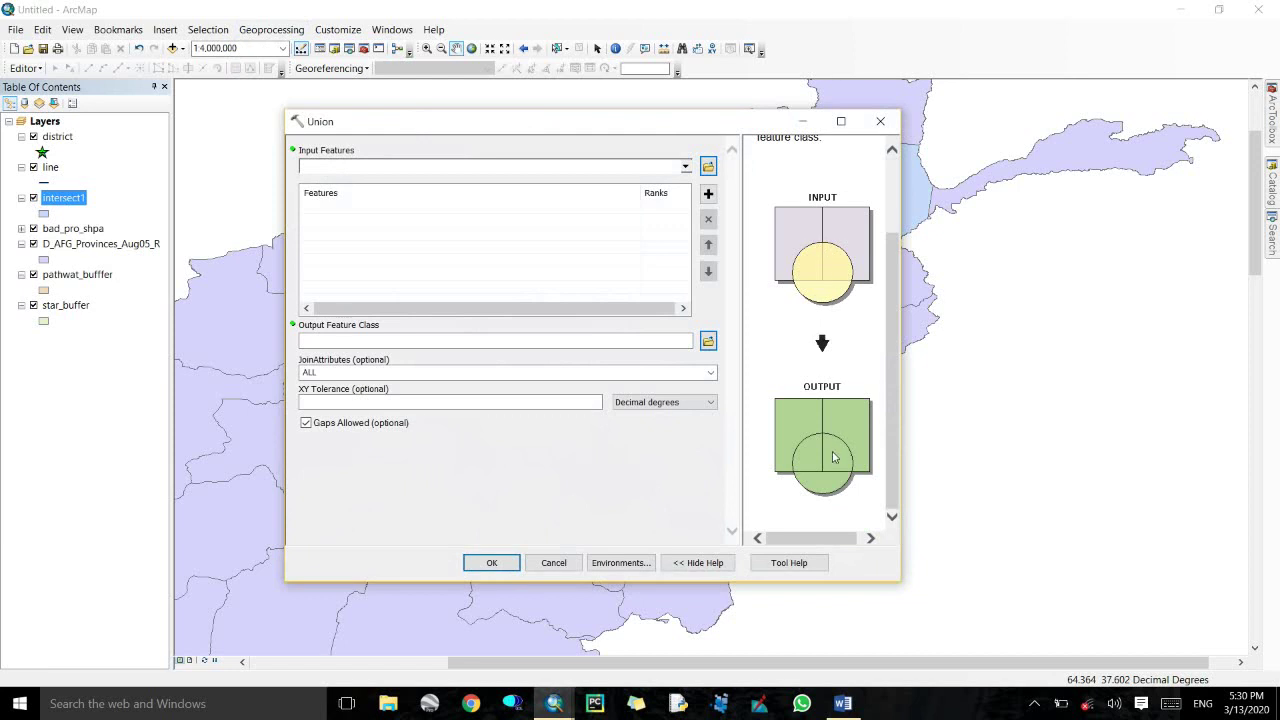
click(880, 122)
Compare intersect1 with the bad_pro_shpa polygon and with the bare provinces by switching layer visibility.
drag(760, 272, 737, 279)
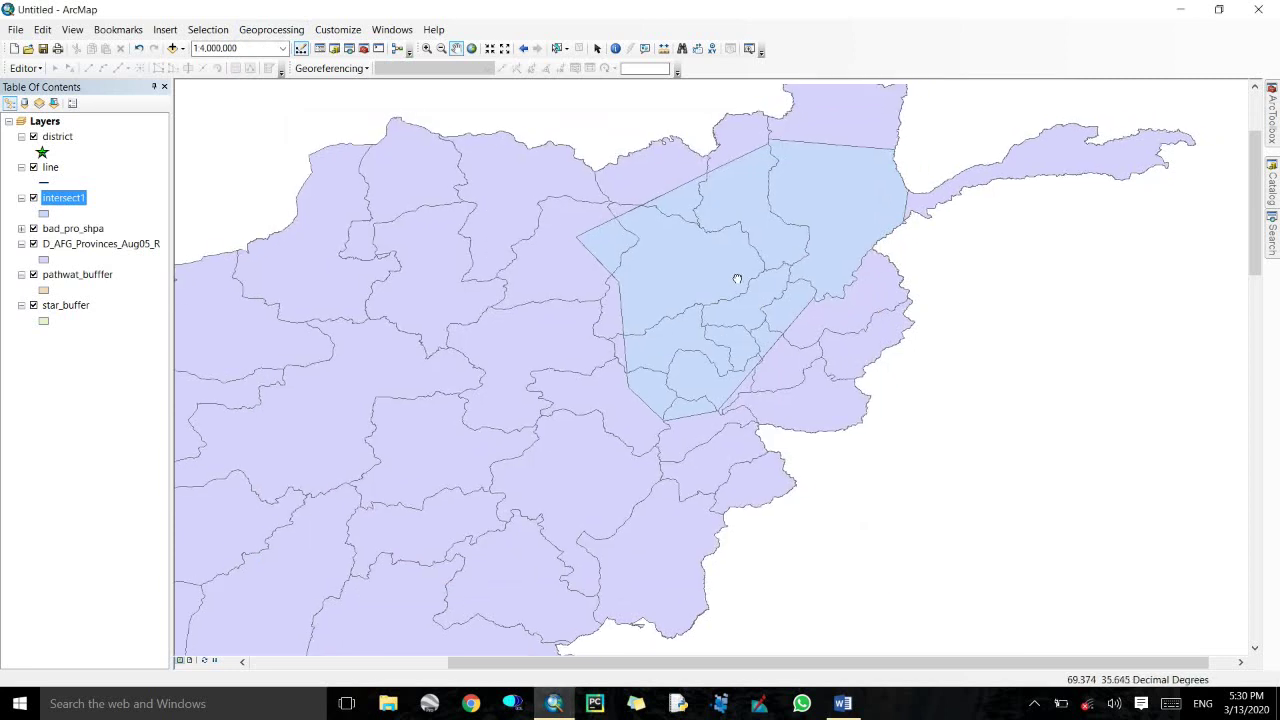
click(33, 198)
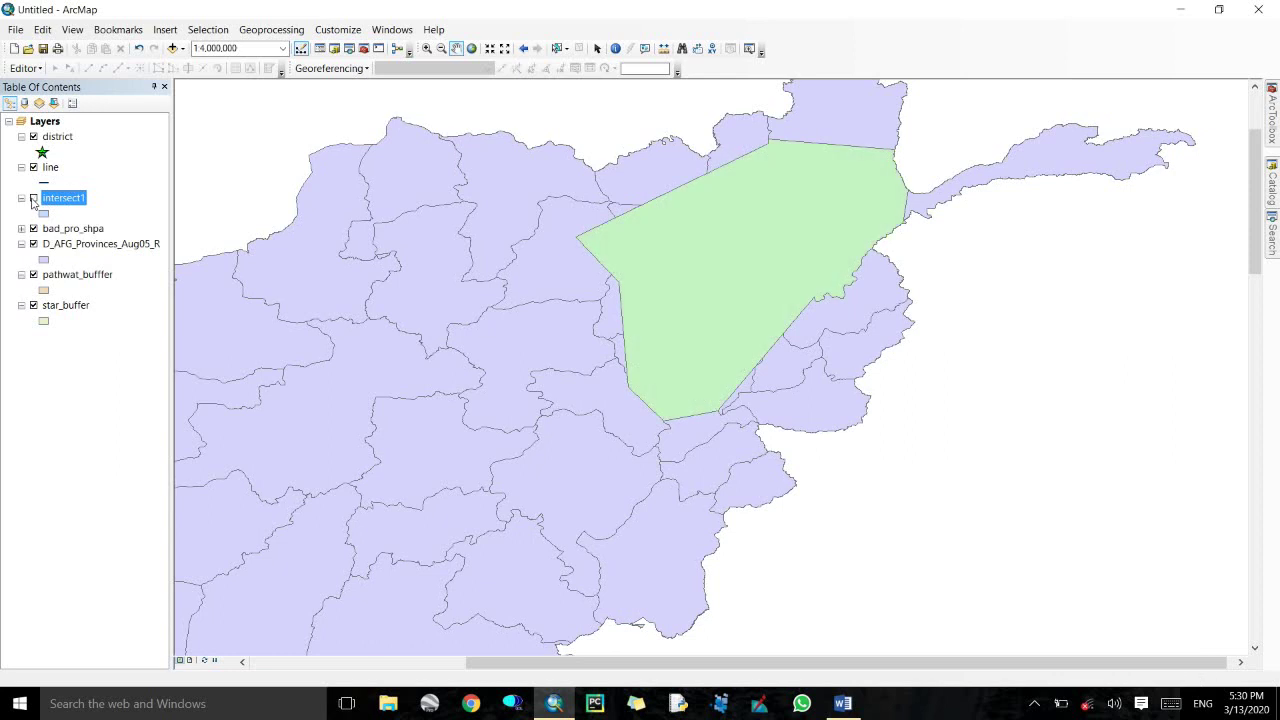
click(33, 198)
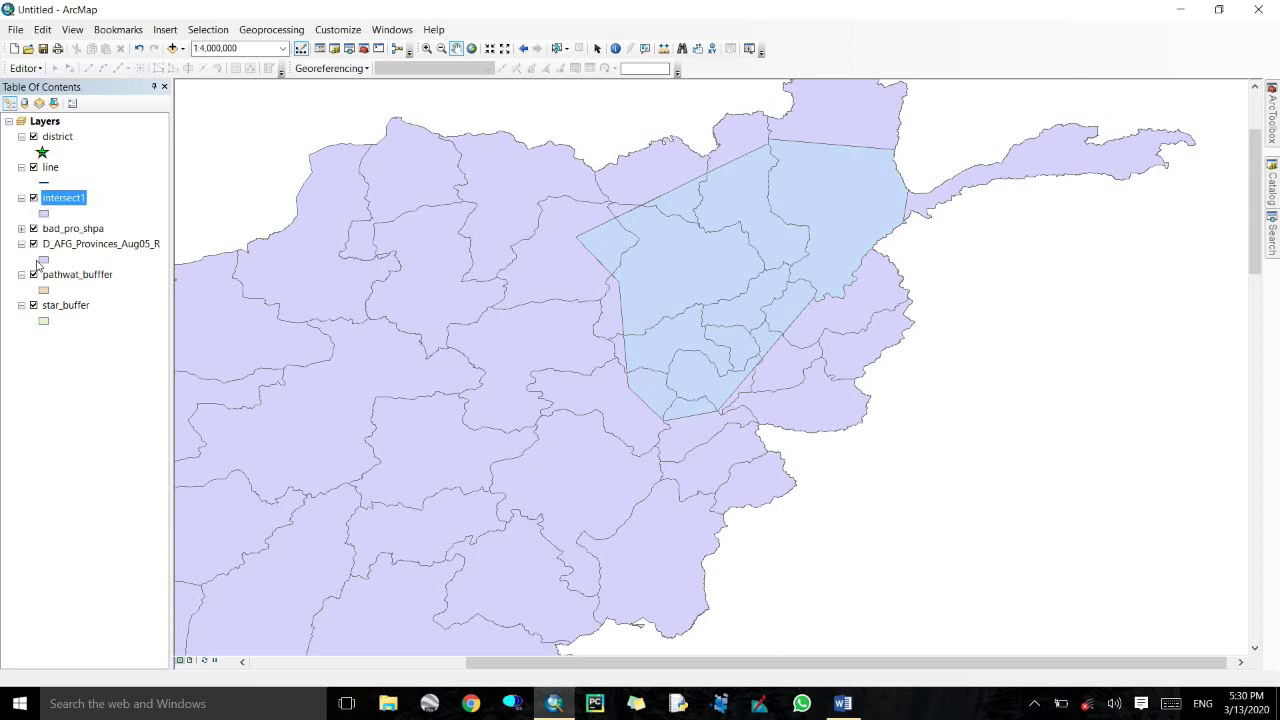
click(33, 229)
click(33, 198)
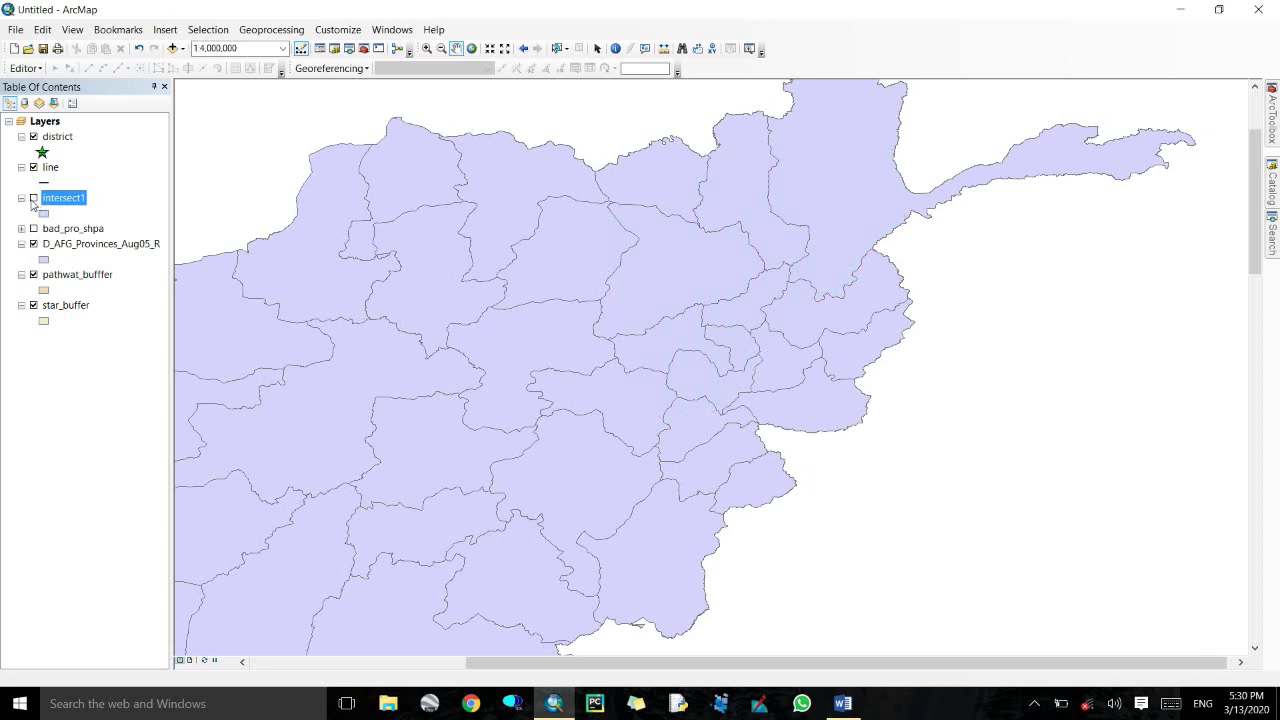
click(33, 198)
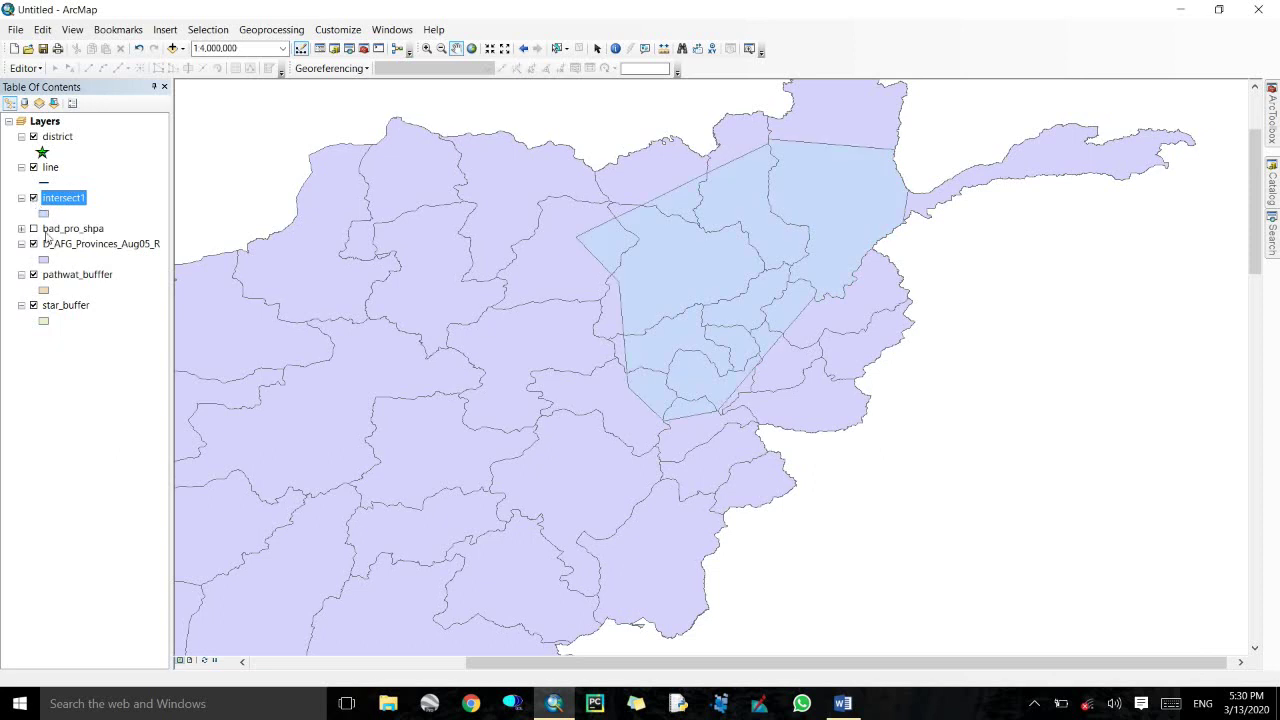
Hide the provinces and intersect1 layers, and start editing bad_pro_shpa with its own feature template selected.
click(33, 244)
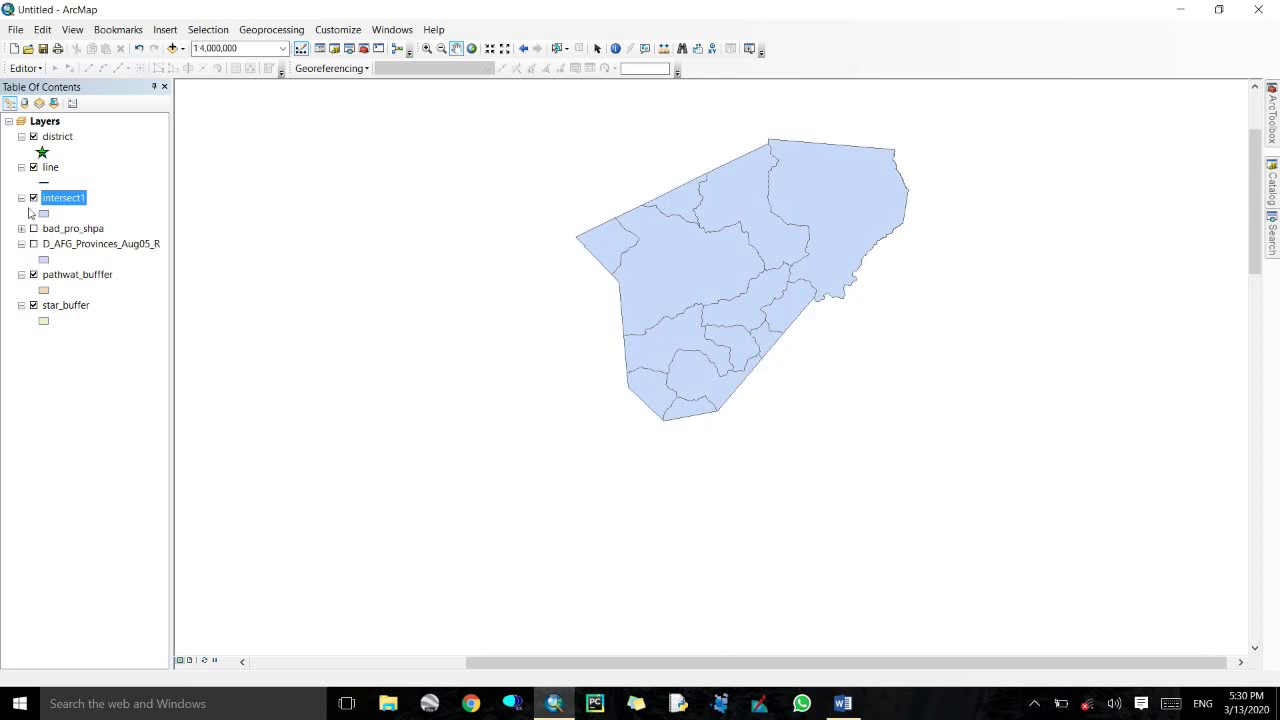
click(33, 198)
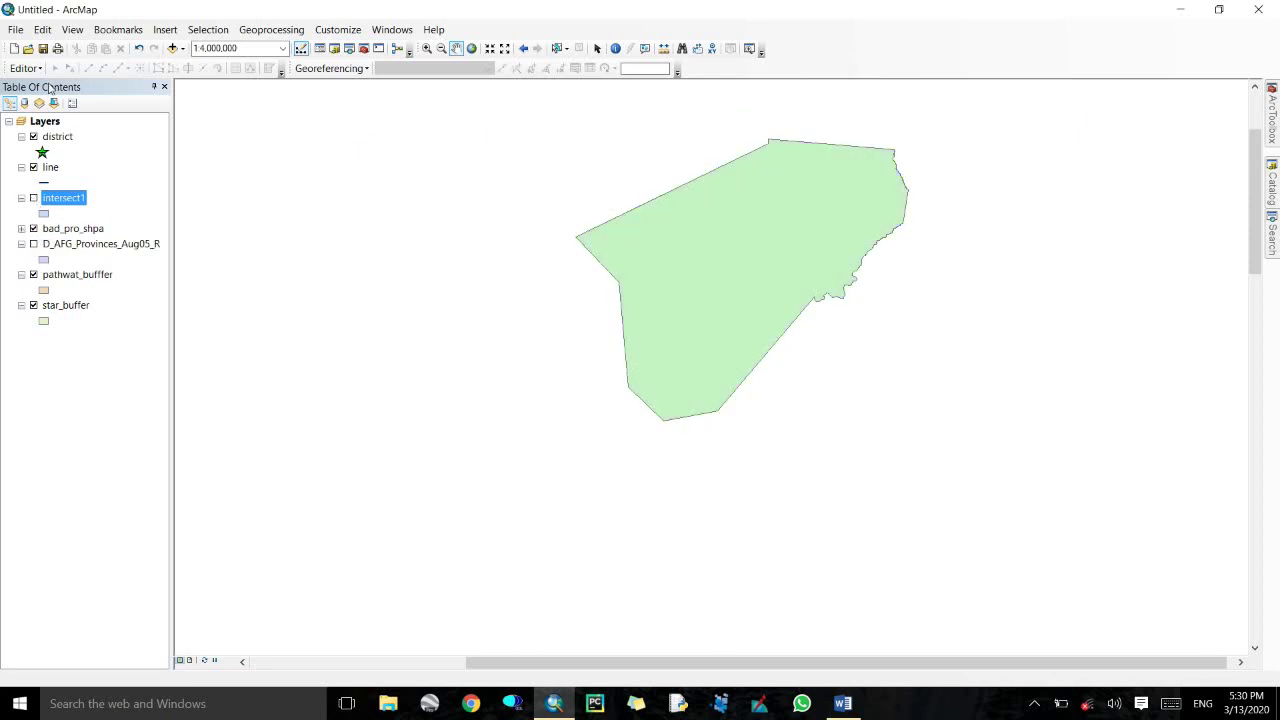
right_click(66, 230)
mouse_move(239, 435)
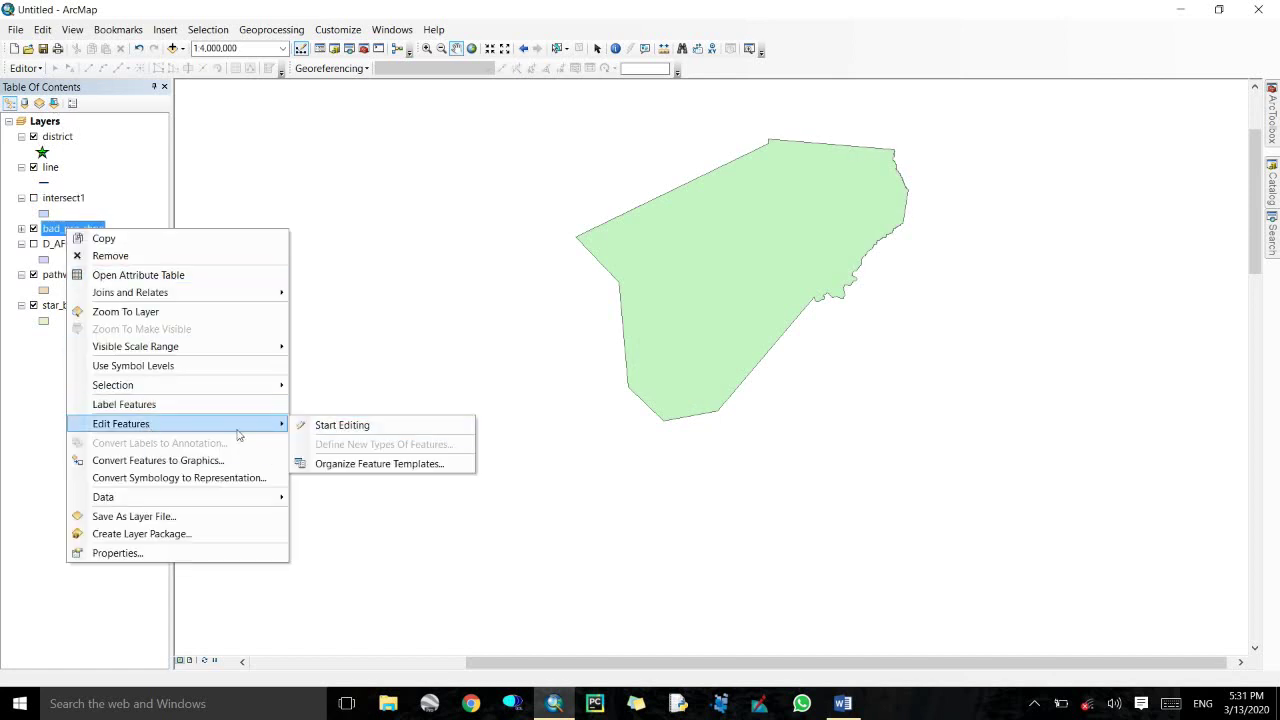
click(330, 425)
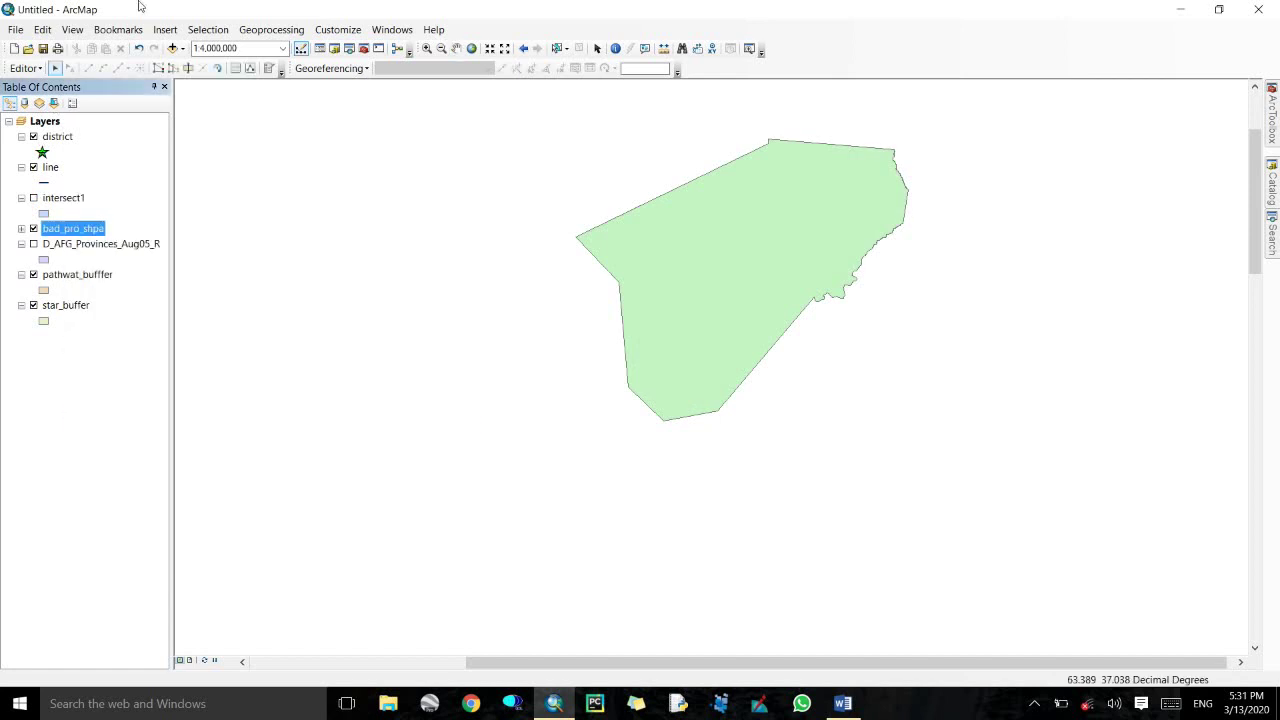
click(266, 70)
click(1147, 155)
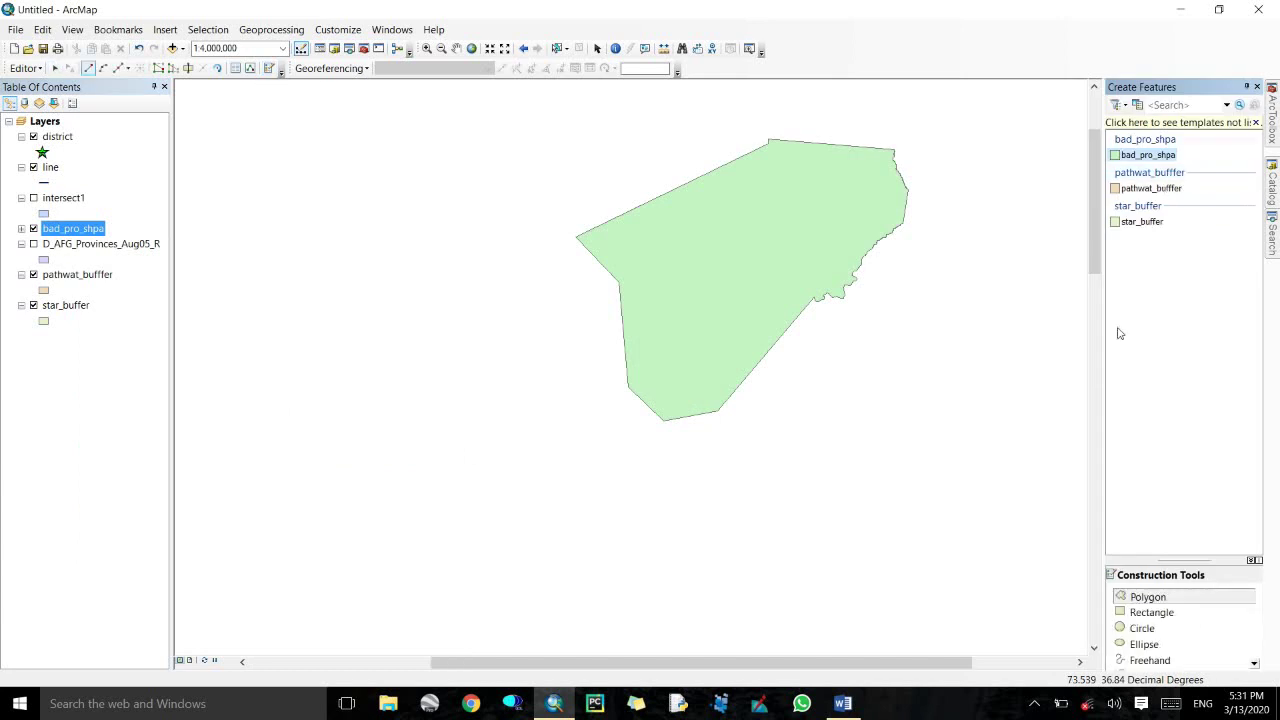
Reshape the bad_pro_shpa polygon with a freehand outline bulging west and southwest, from its western corner to inside its southern end.
click(172, 68)
click(664, 380)
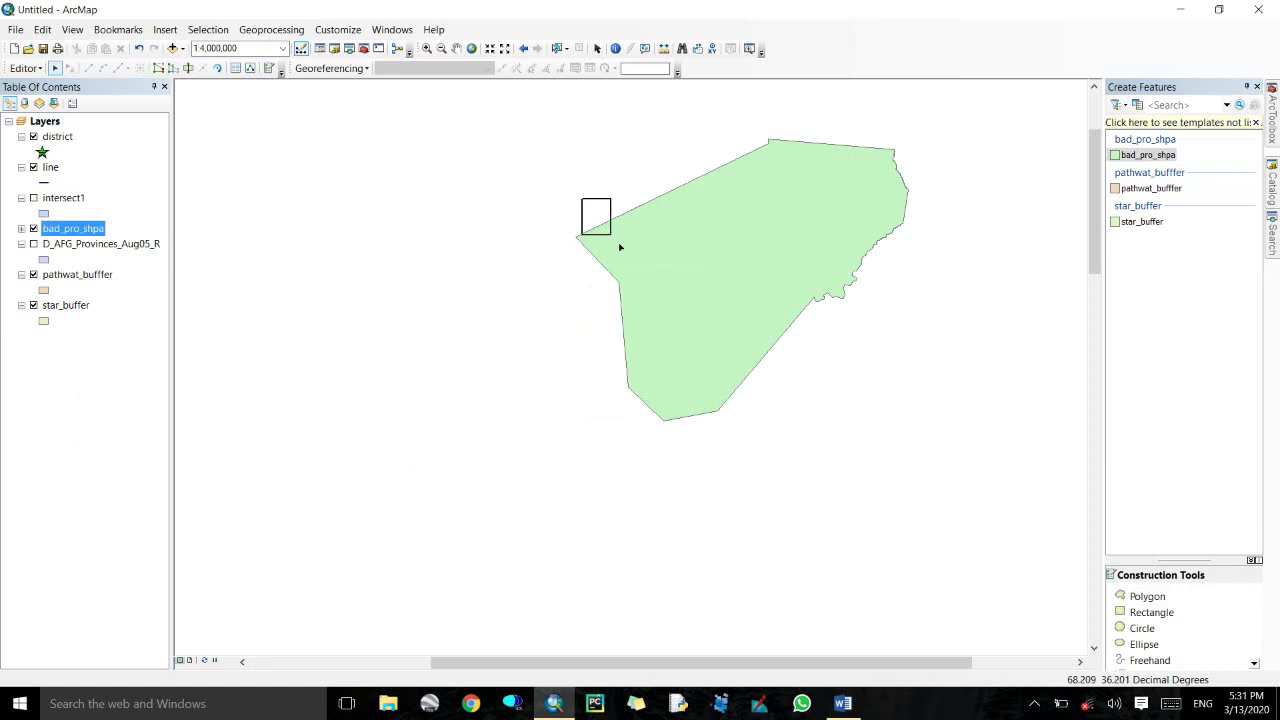
drag(620, 247, 646, 280)
click(172, 68)
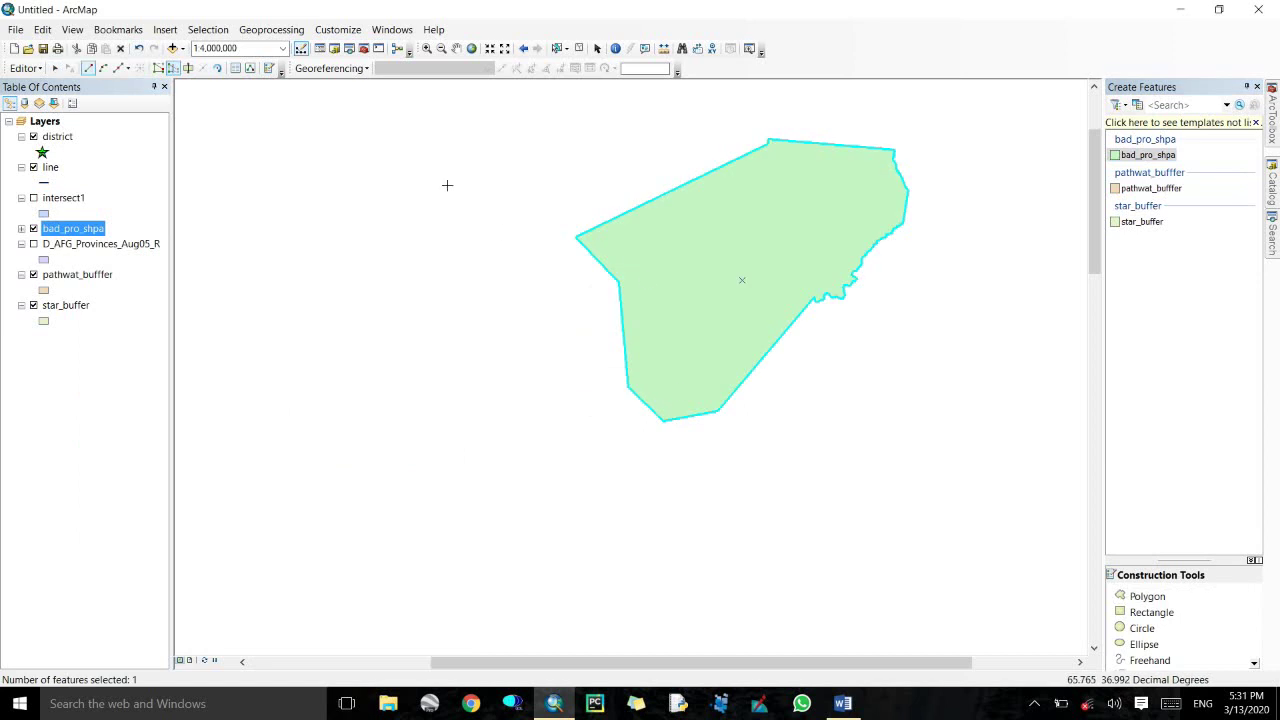
click(575, 237)
click(525, 212)
click(450, 231)
click(424, 286)
click(447, 328)
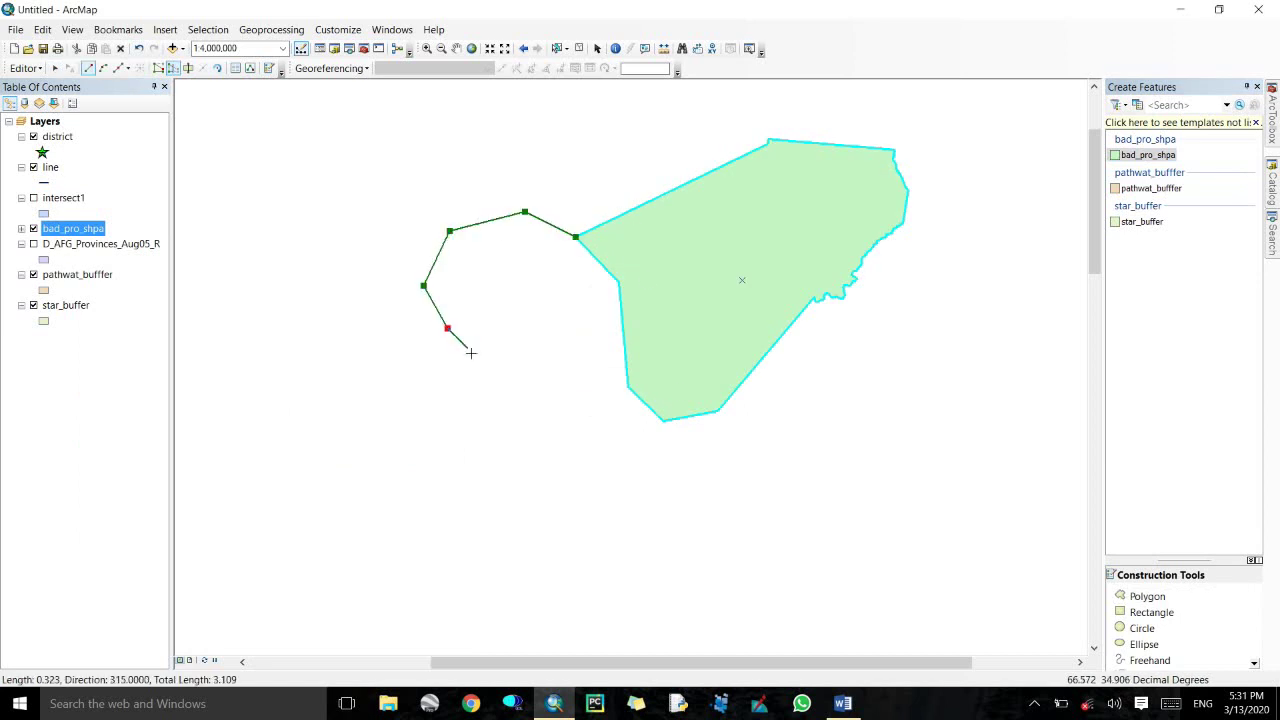
click(482, 367)
click(562, 435)
click(624, 456)
click(632, 455)
click(648, 447)
click(728, 376)
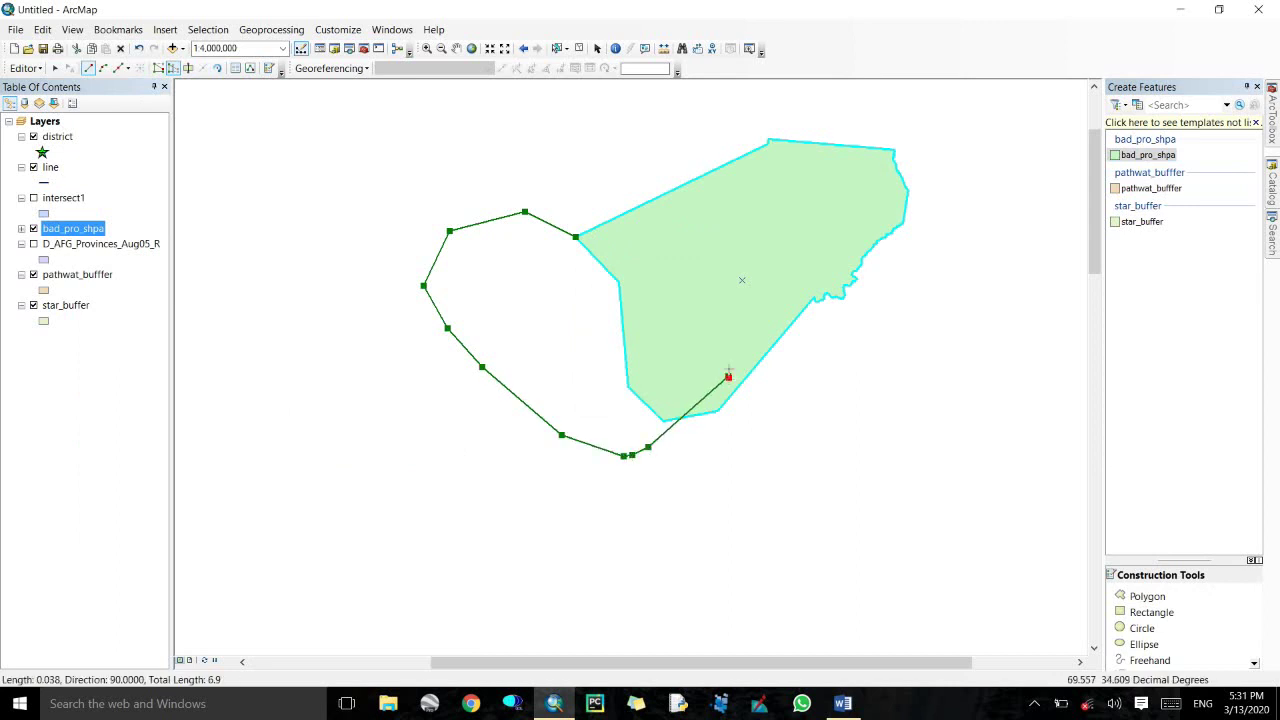
double_click(728, 376)
Stop editing and save the edits to bad_pro_shpa.
click(24, 68)
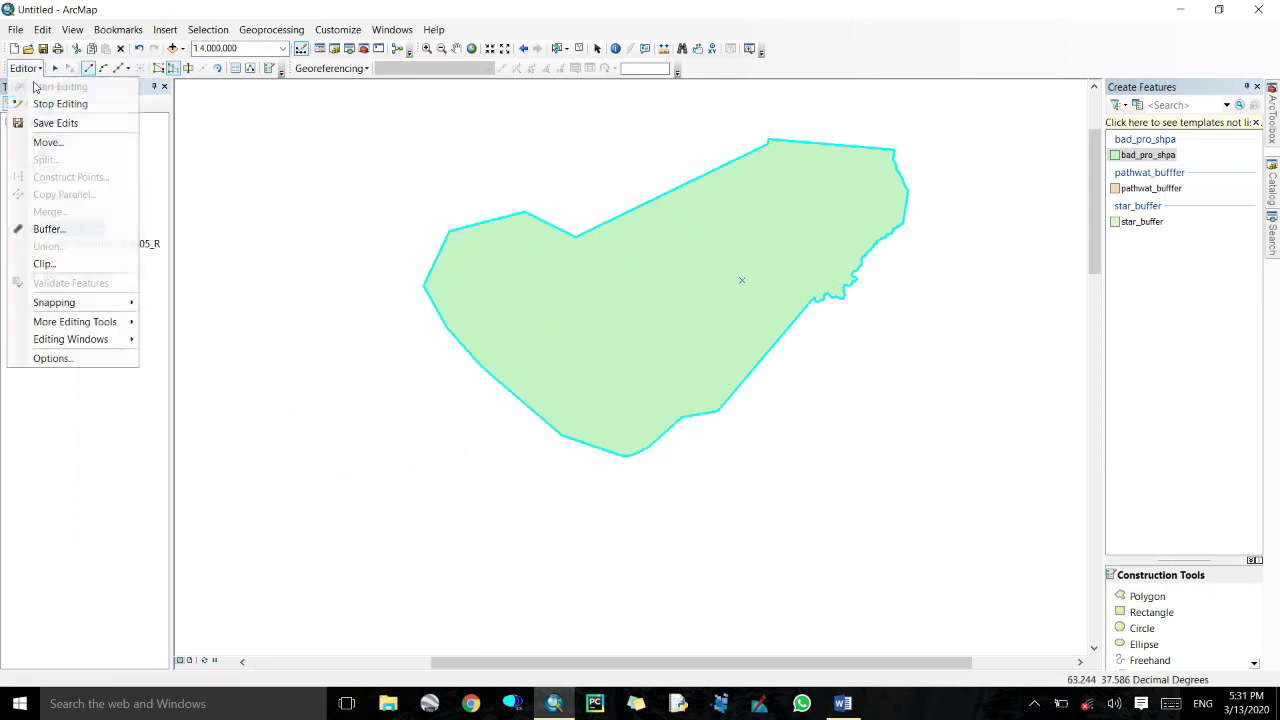
click(58, 104)
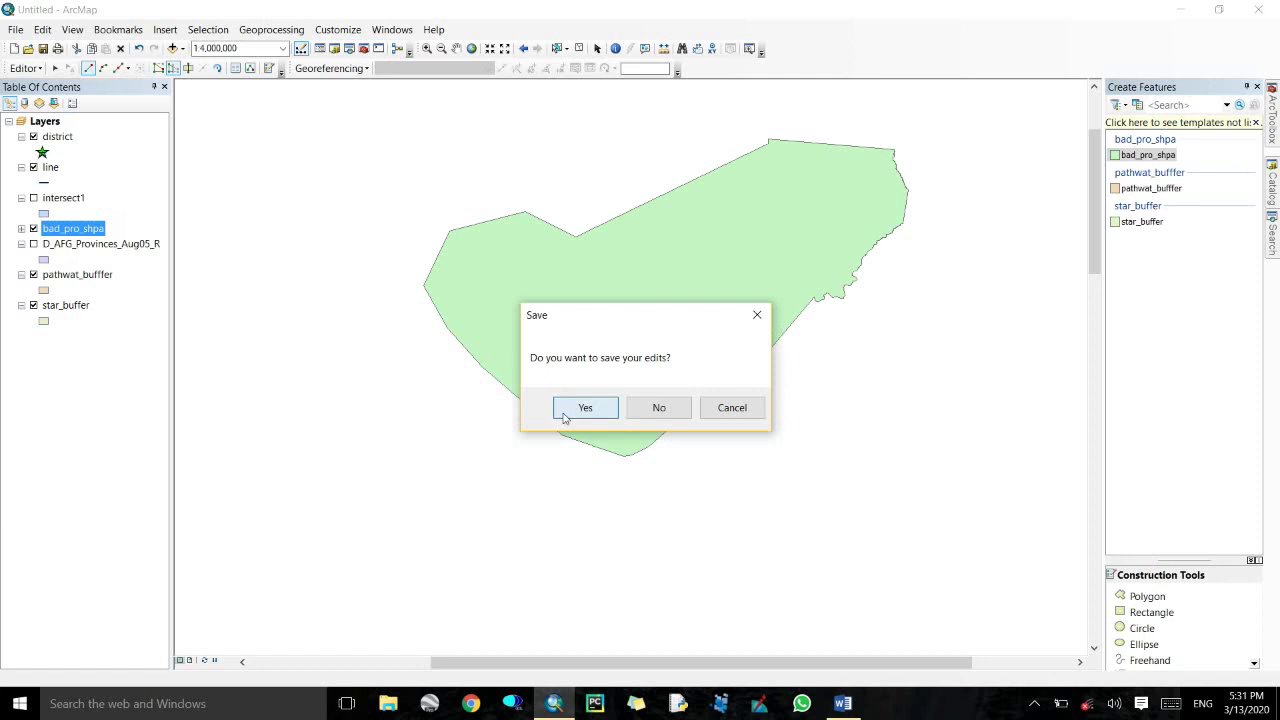
click(564, 414)
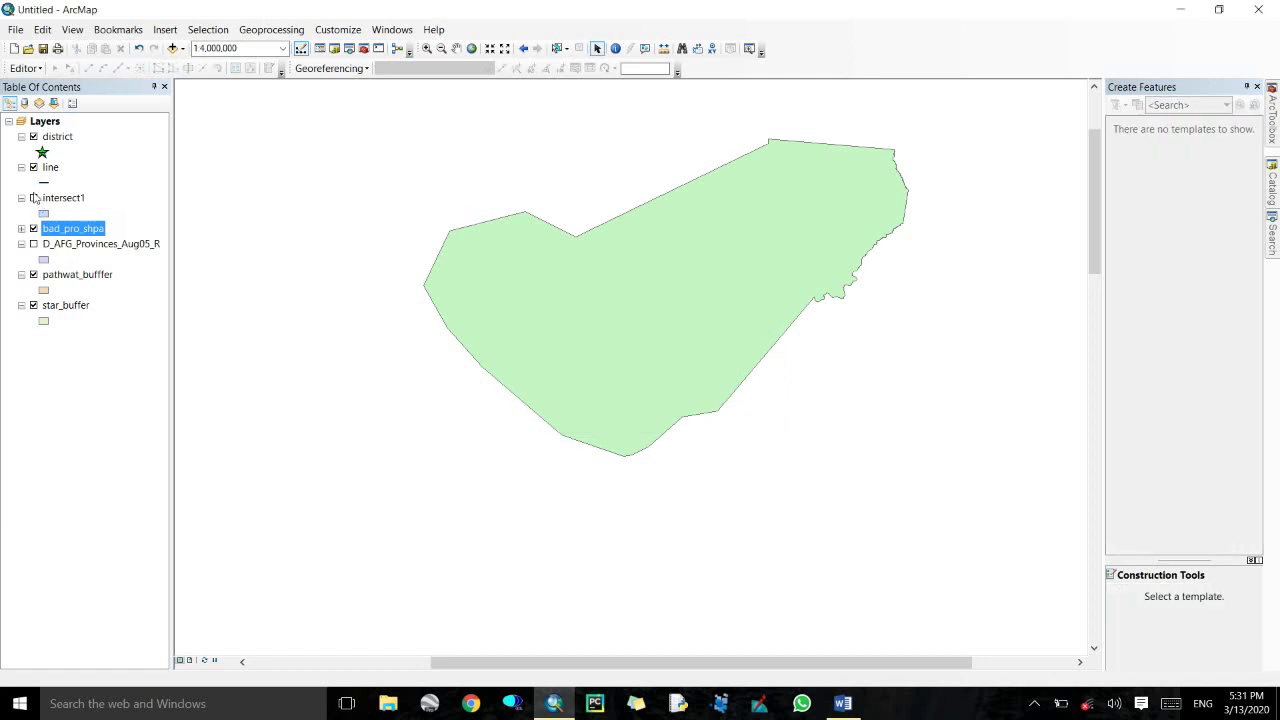
Turn the intersect1 layer back on over the reshaped bad_pro_shpa polygon.
click(43, 213)
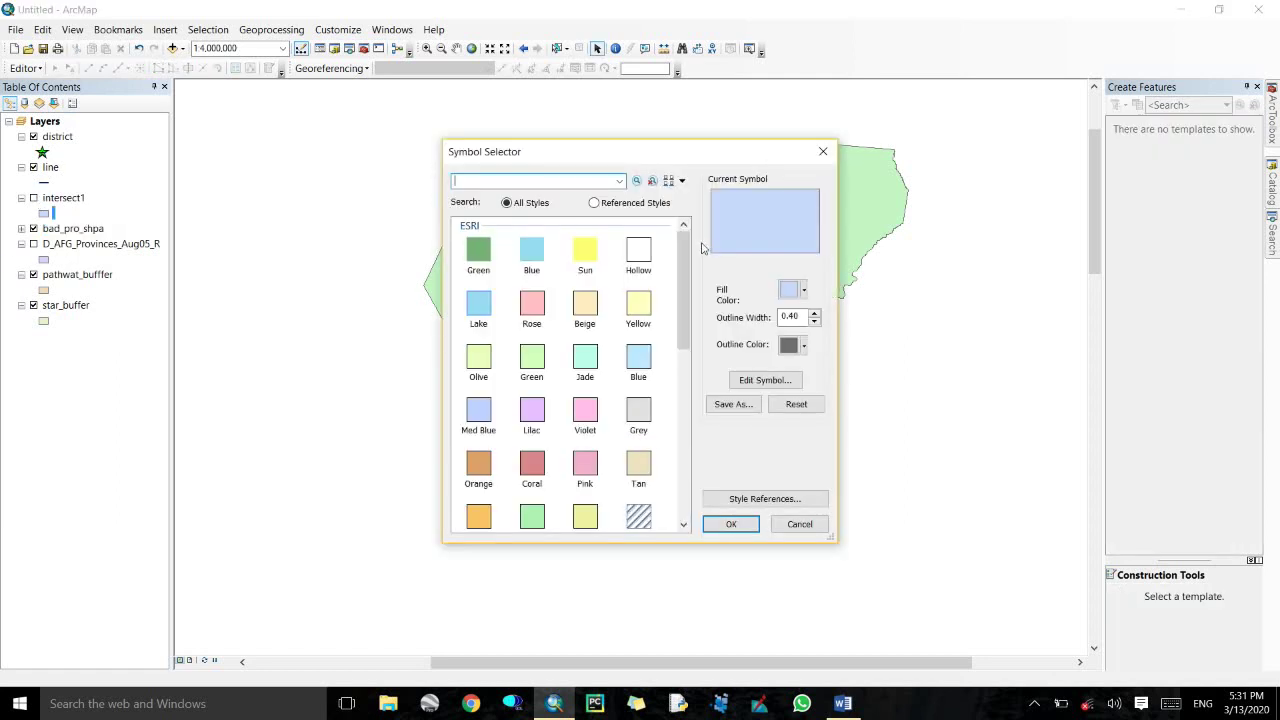
click(823, 151)
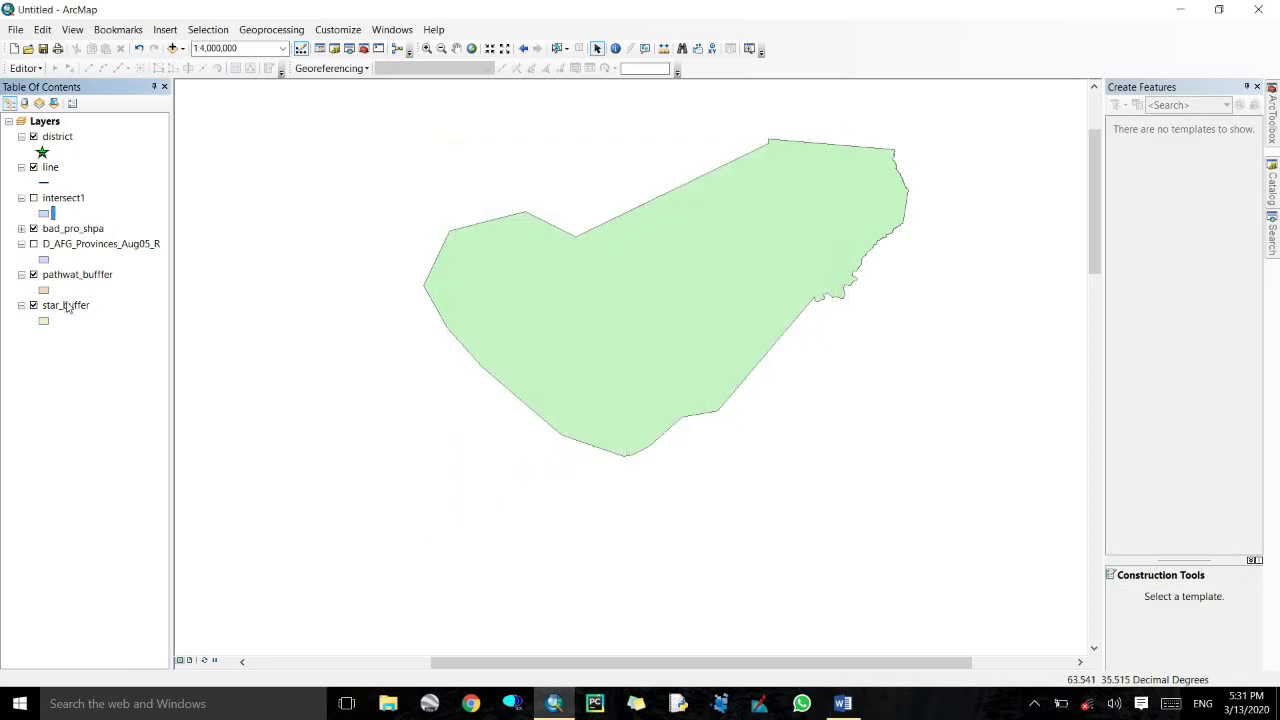
click(31, 206)
click(33, 198)
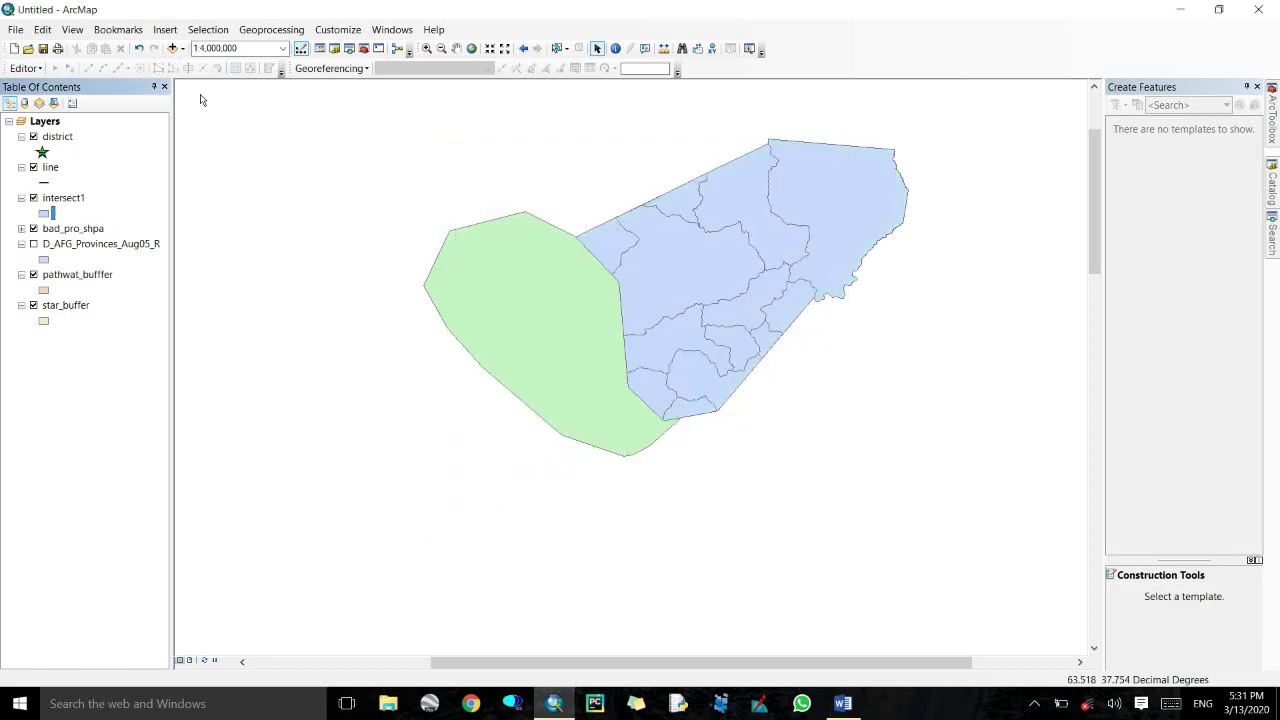
Open the Union tool and add intersect1 and bad_pro_shpa as its input features.
click(270, 31)
click(298, 100)
click(708, 166)
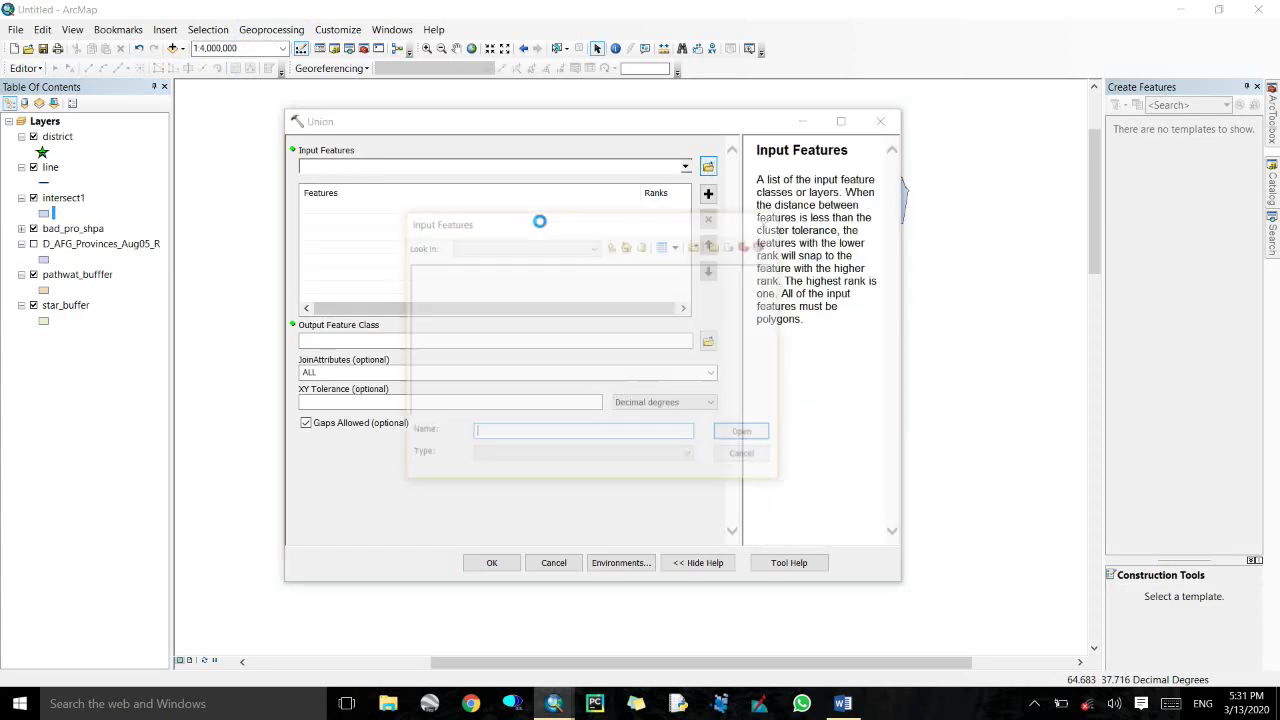
click(768, 220)
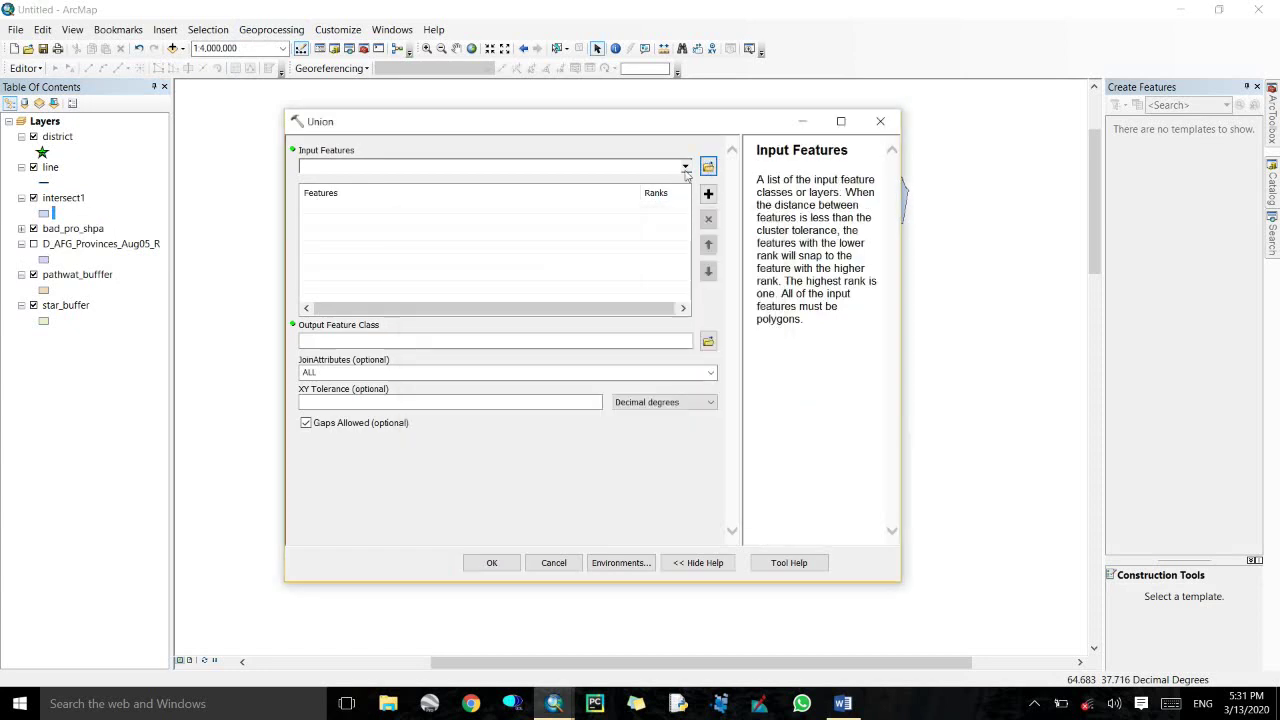
click(685, 166)
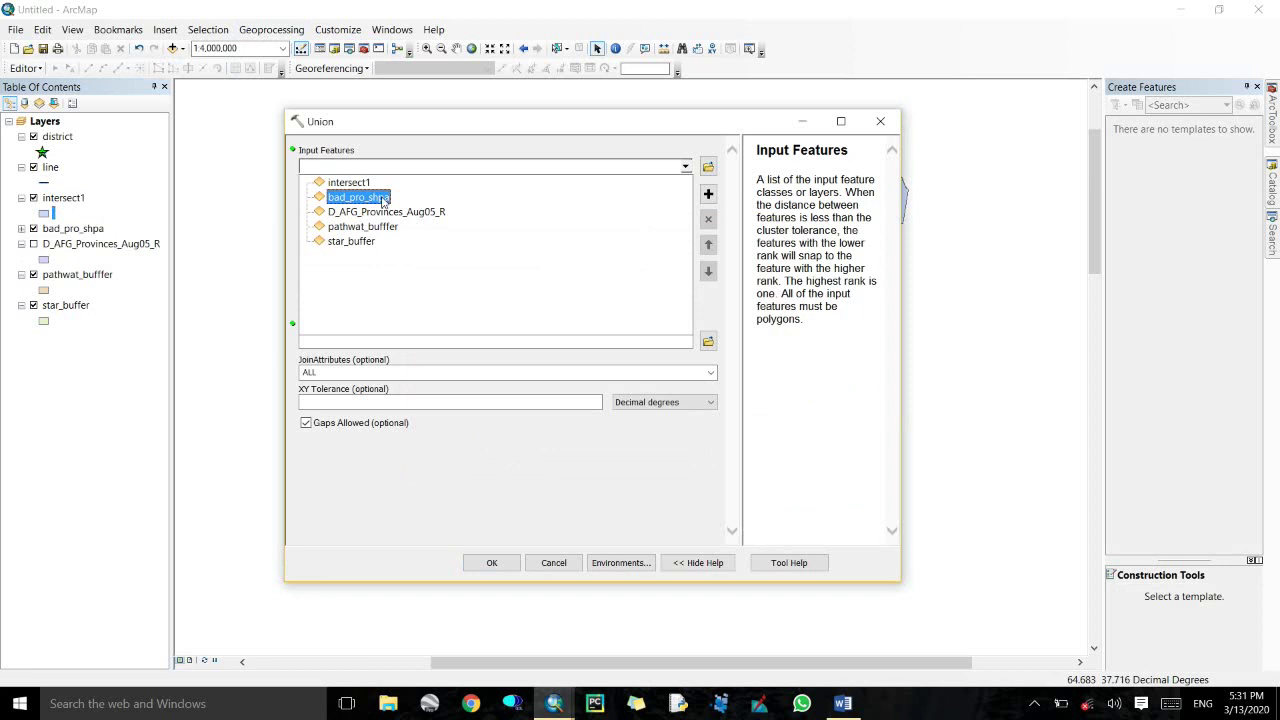
click(378, 197)
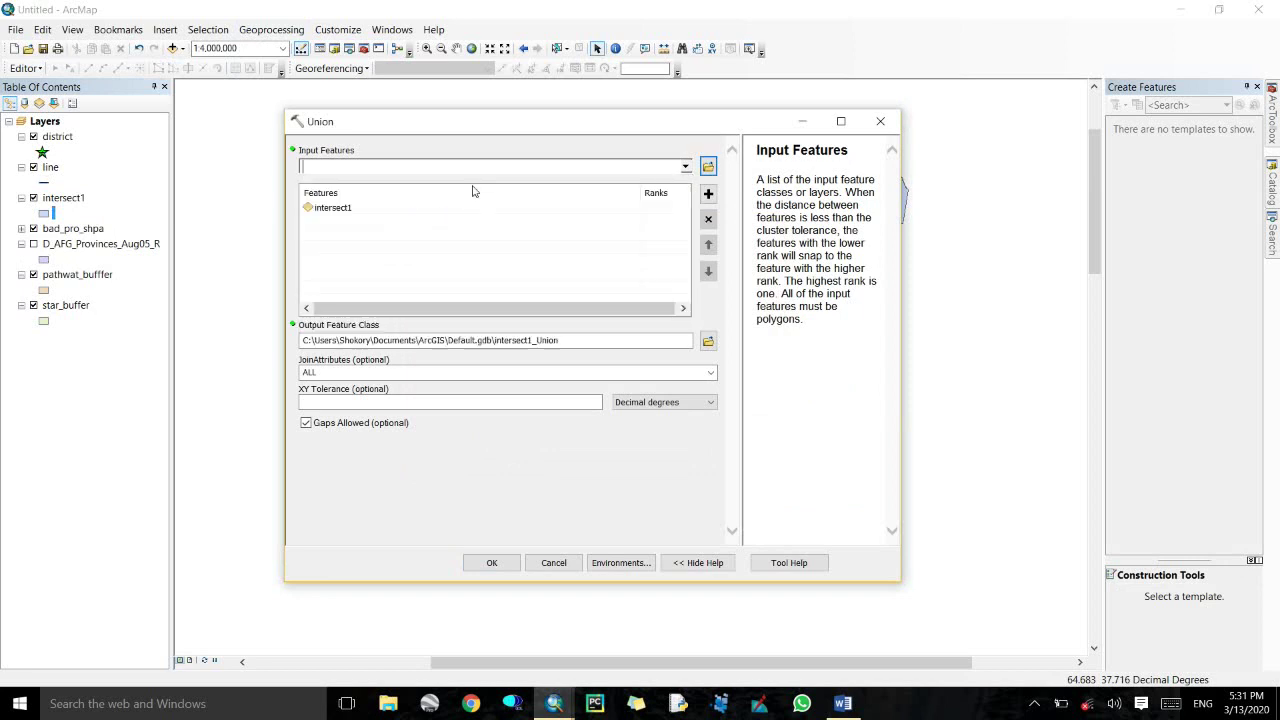
click(687, 167)
click(369, 200)
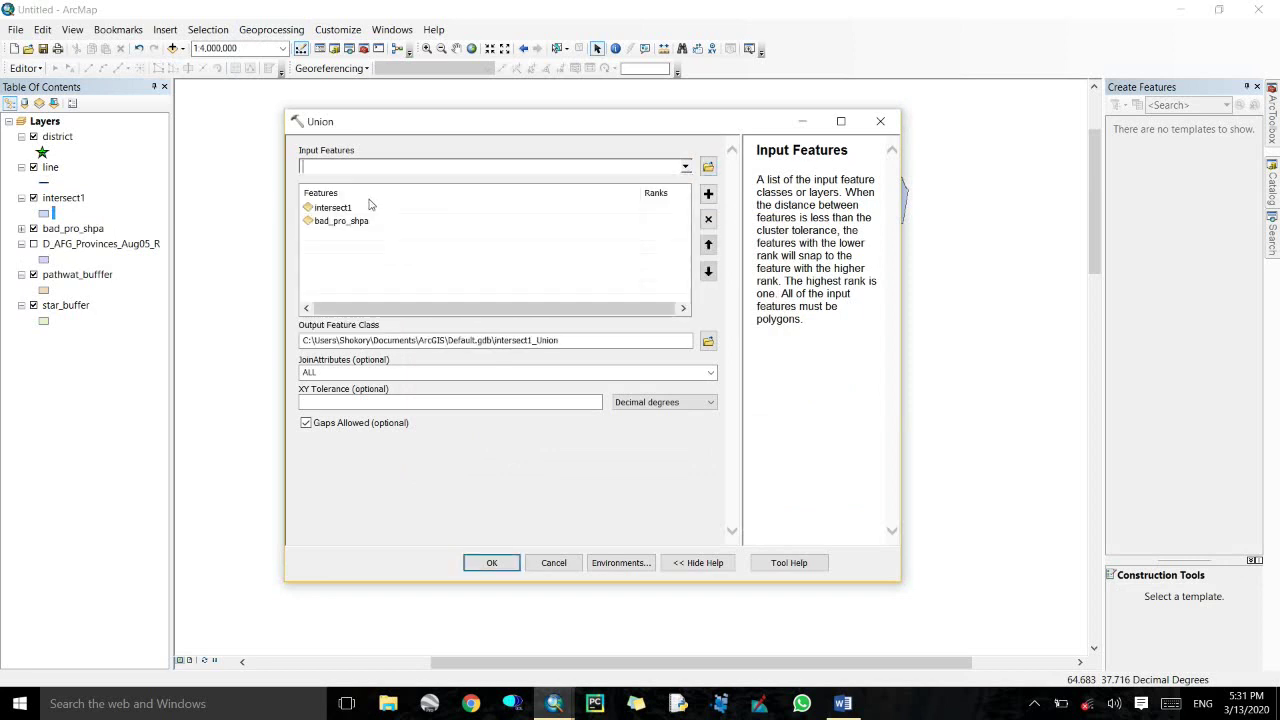
Set the Union output to unuion_1 in the out folder and run the tool.
click(708, 342)
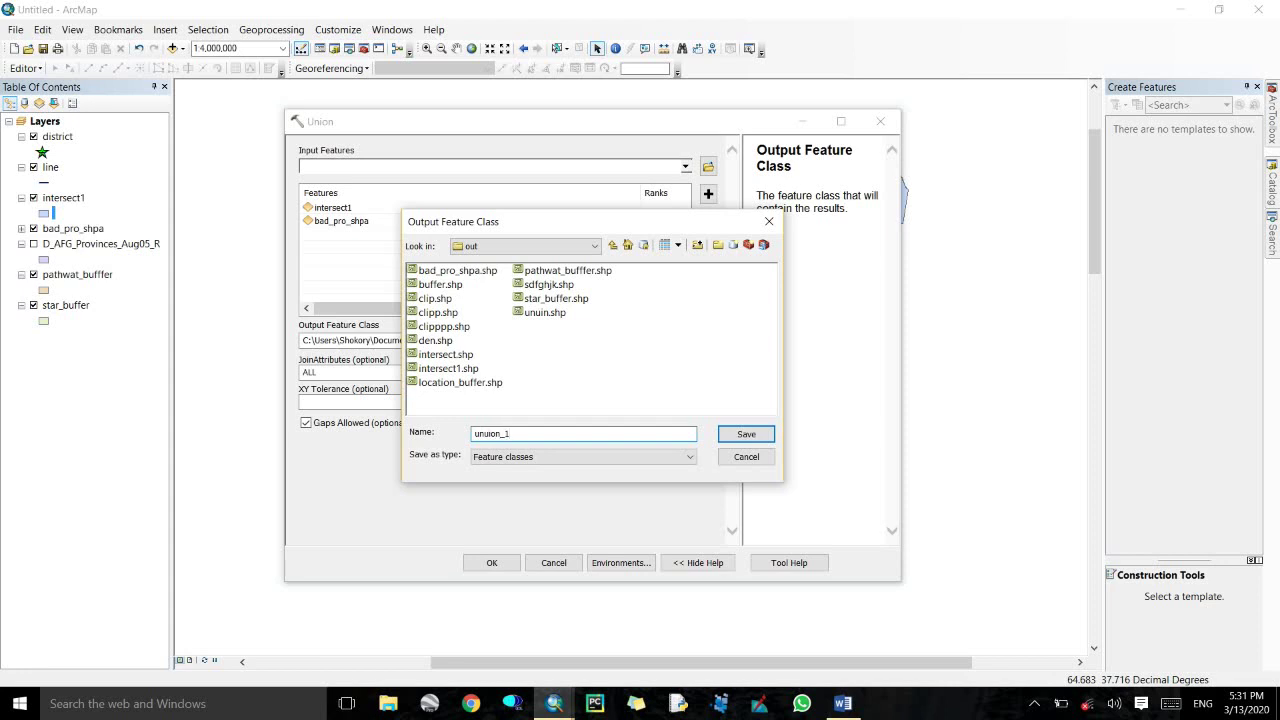
key(Return)
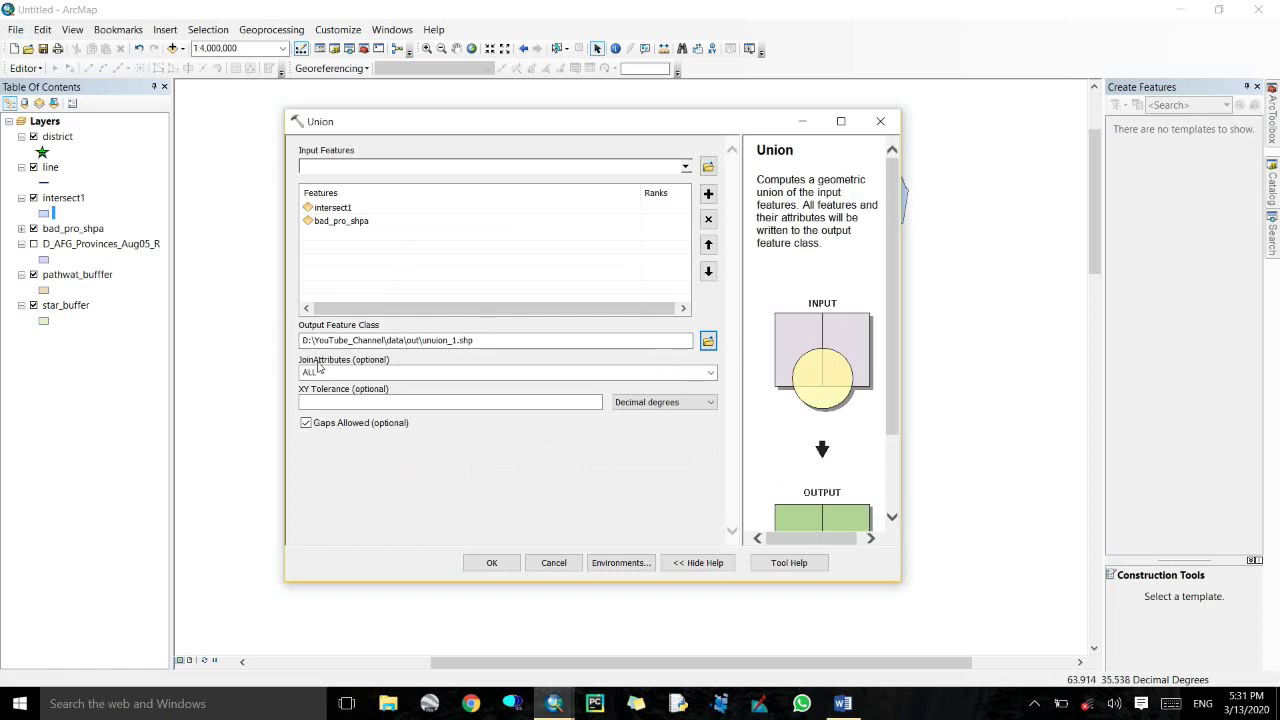
click(497, 565)
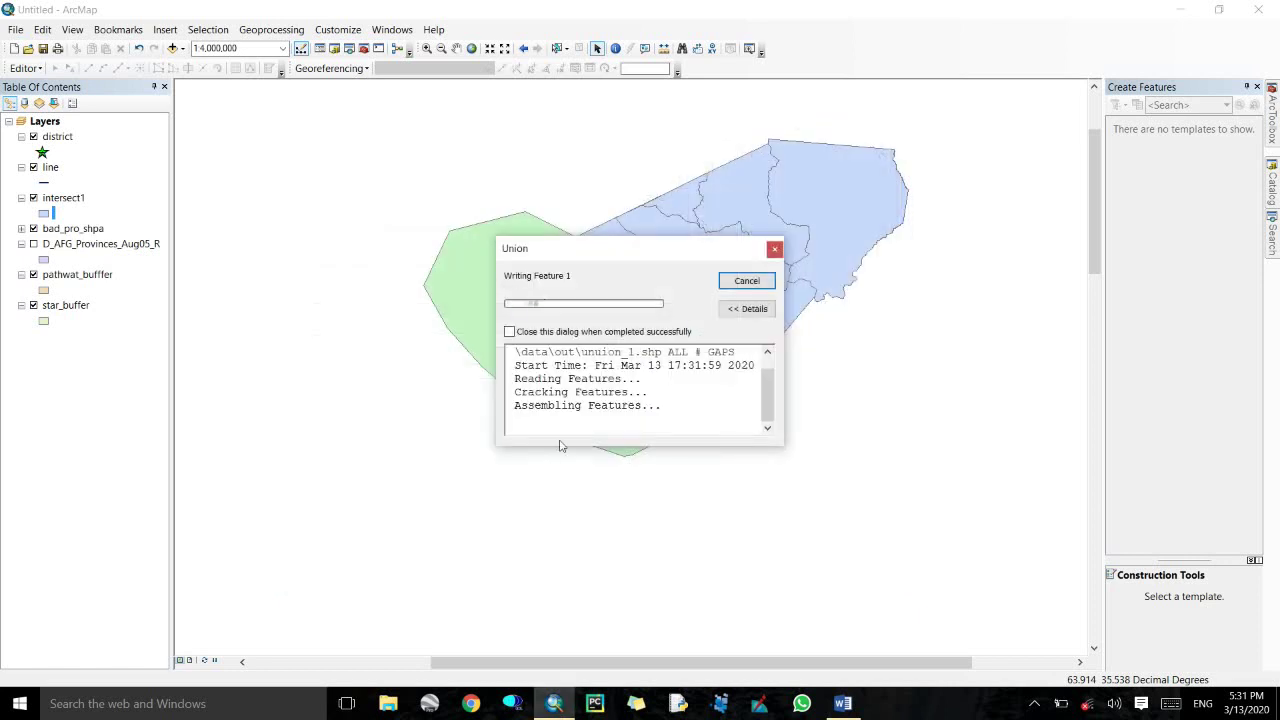
click(746, 280)
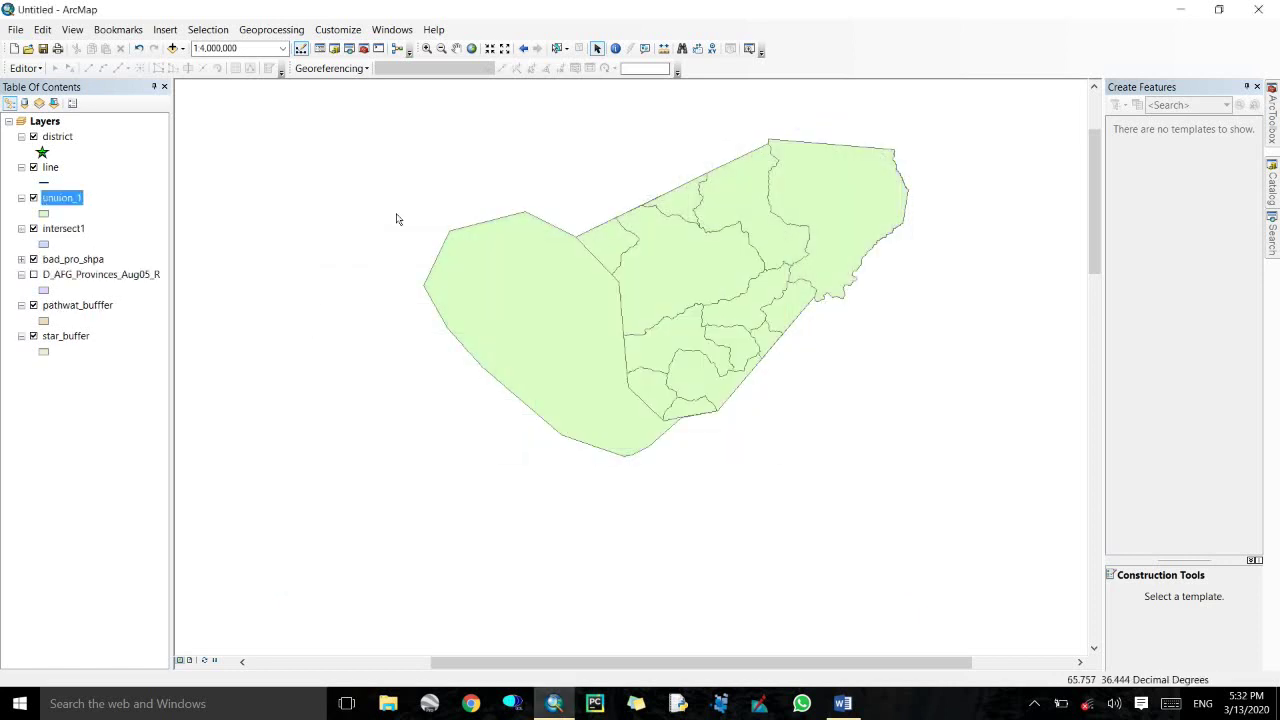
Hide the bad_pro_shpa, unuion_1 and line layers so that only the intersect1 polygons are drawn on the map.
click(34, 229)
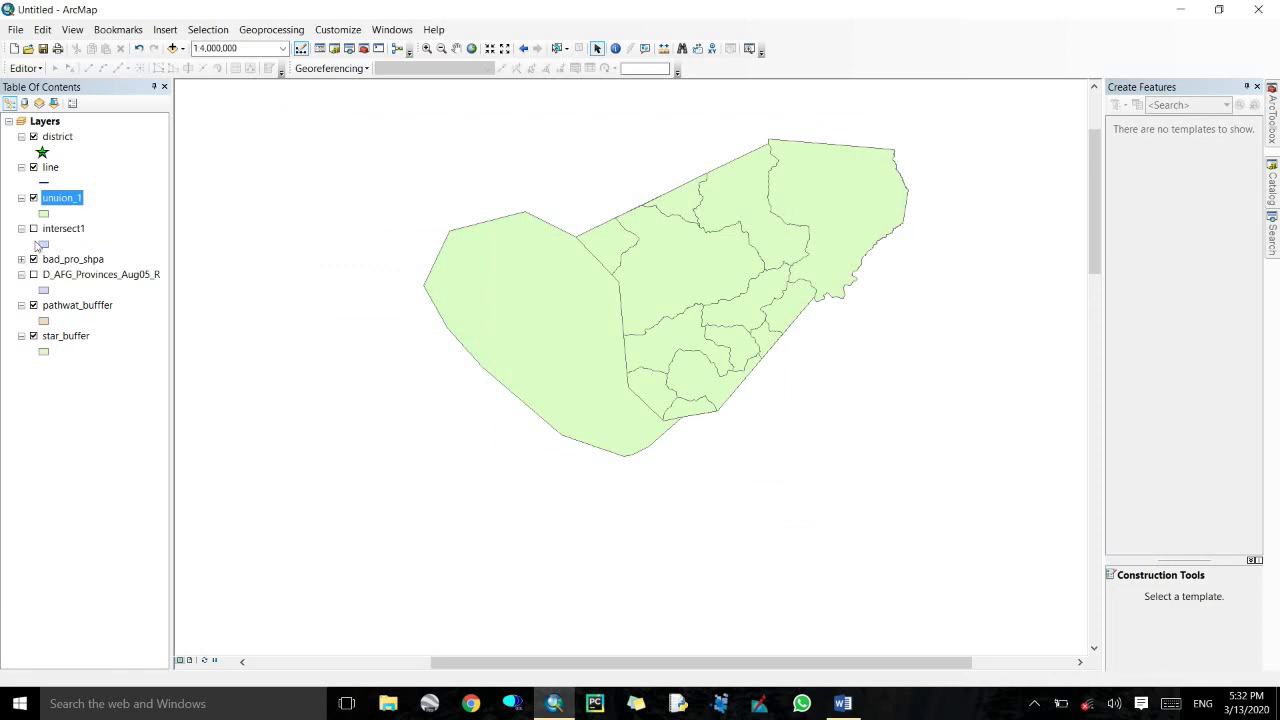
click(34, 259)
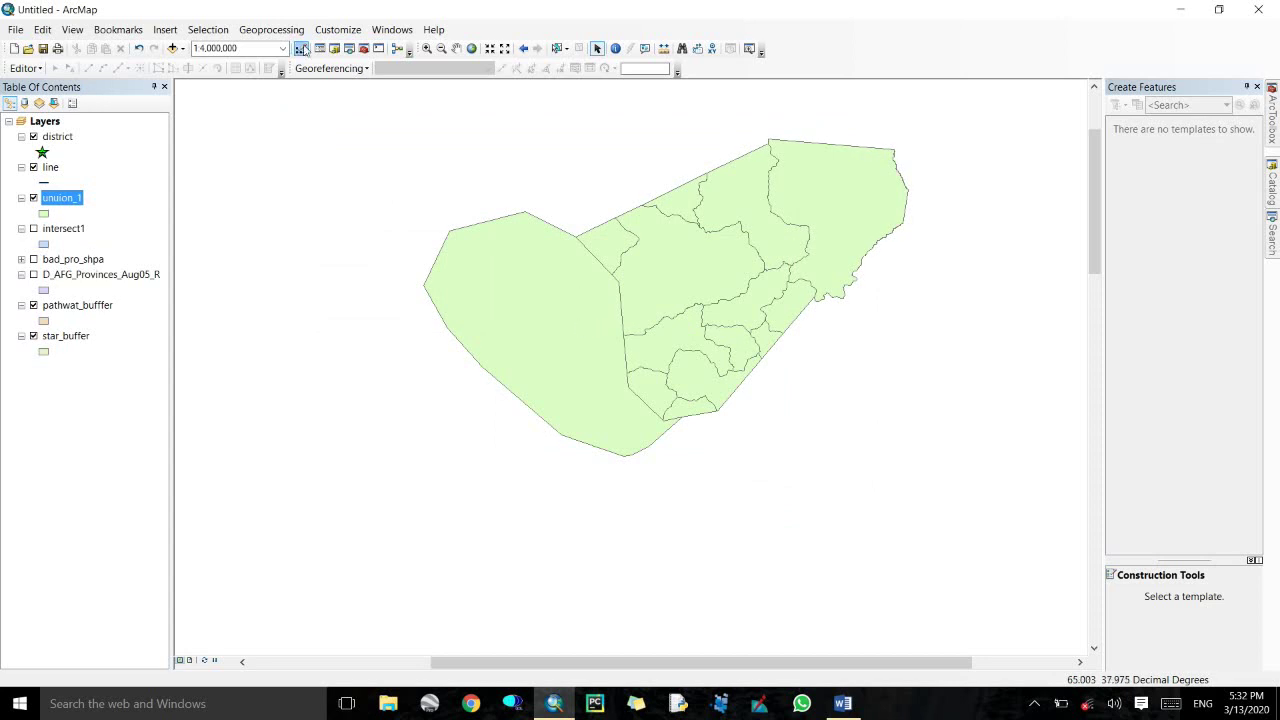
click(271, 29)
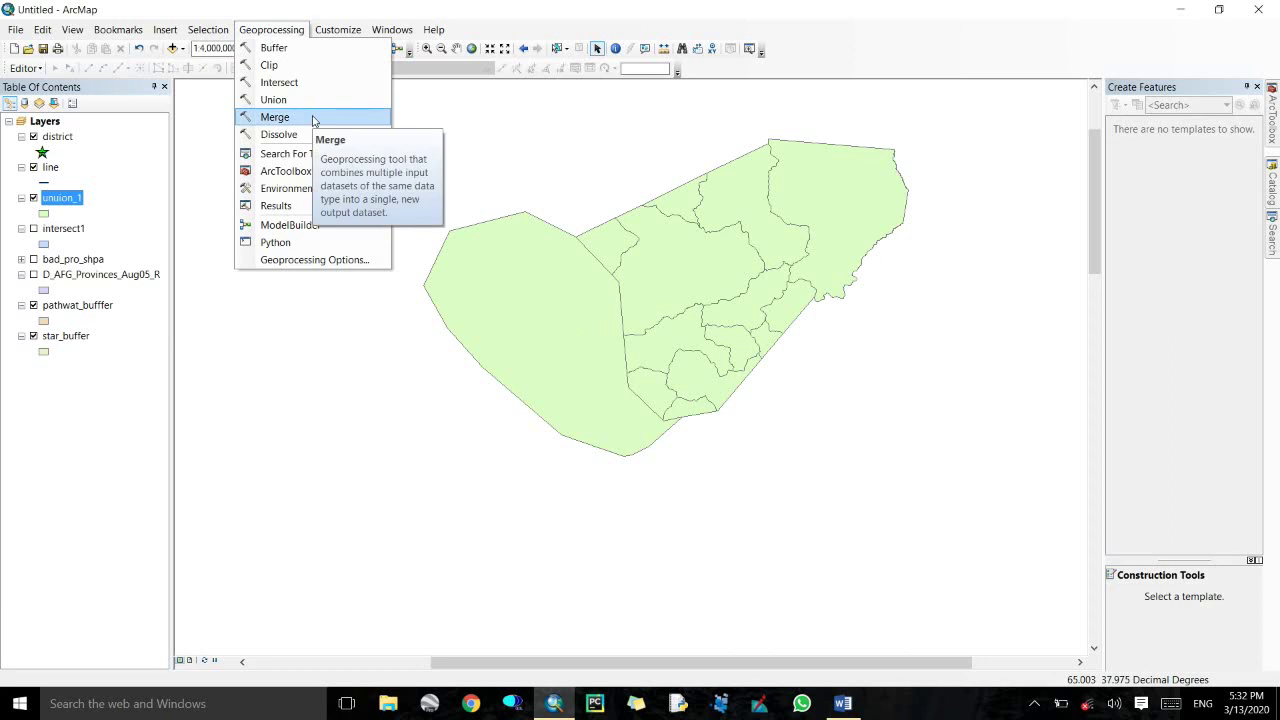
click(45, 210)
click(34, 199)
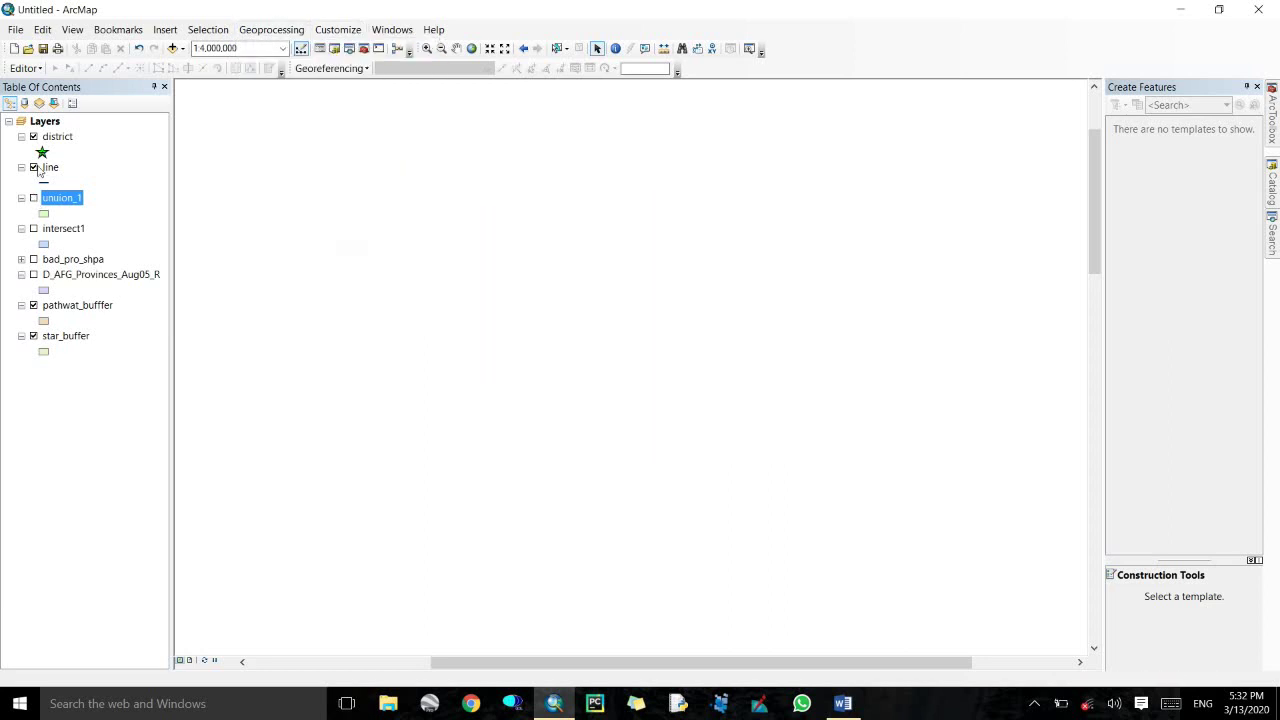
click(33, 167)
click(34, 229)
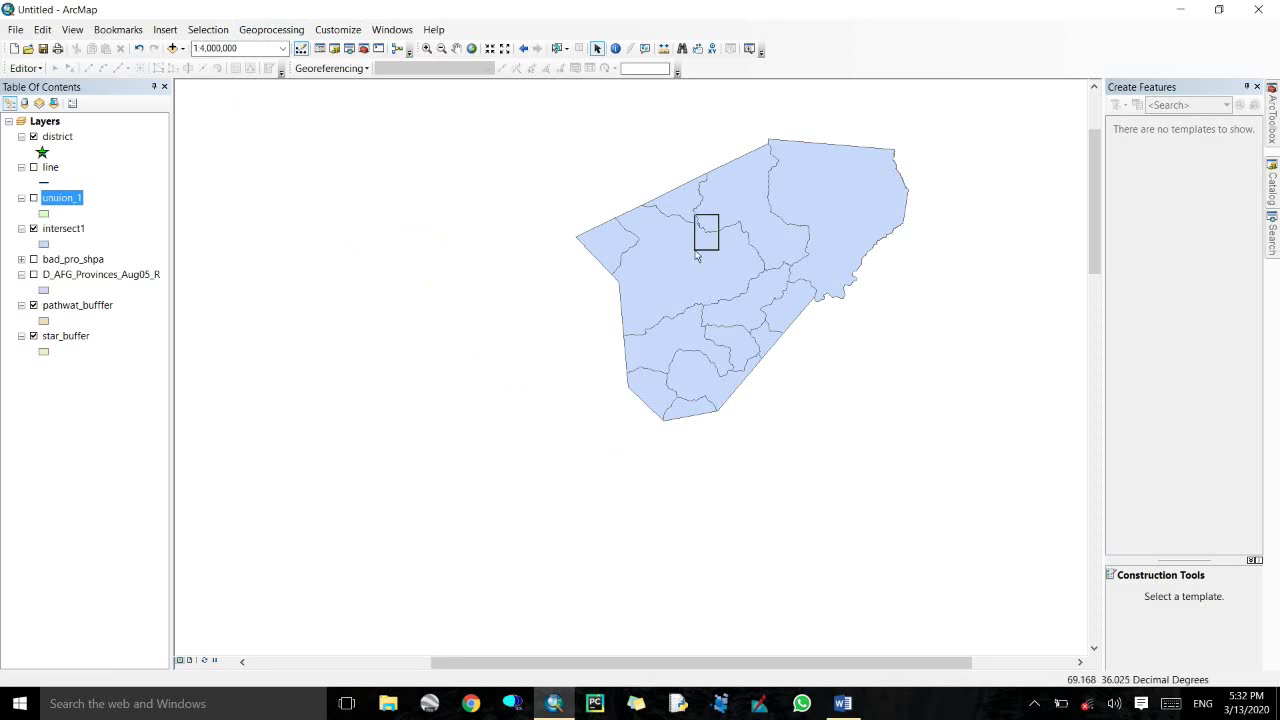
Select the large west-central intersect1 polygon together with its adjoining neighbour to the northeast.
click(557, 48)
click(750, 214)
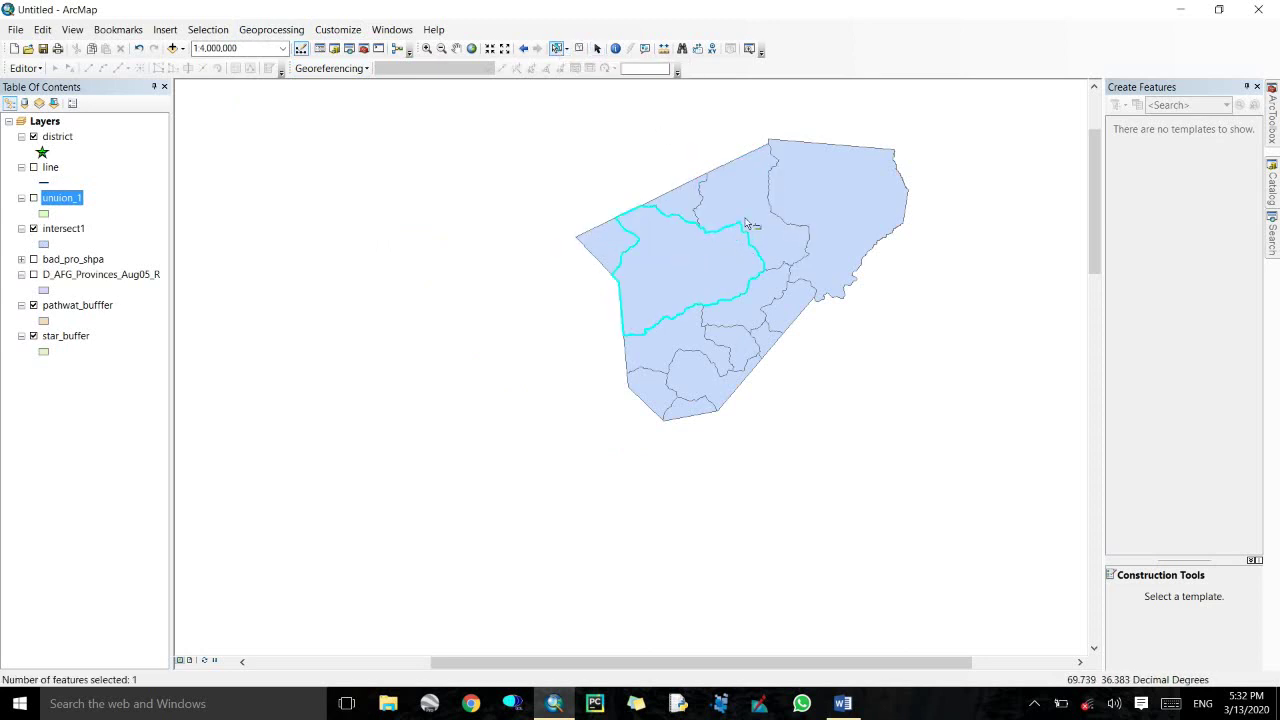
mouse_move(747, 216)
mouse_down()
mouse_move(735, 259)
mouse_move(750, 237)
mouse_move(740, 240)
mouse_up()
click(271, 29)
click(305, 123)
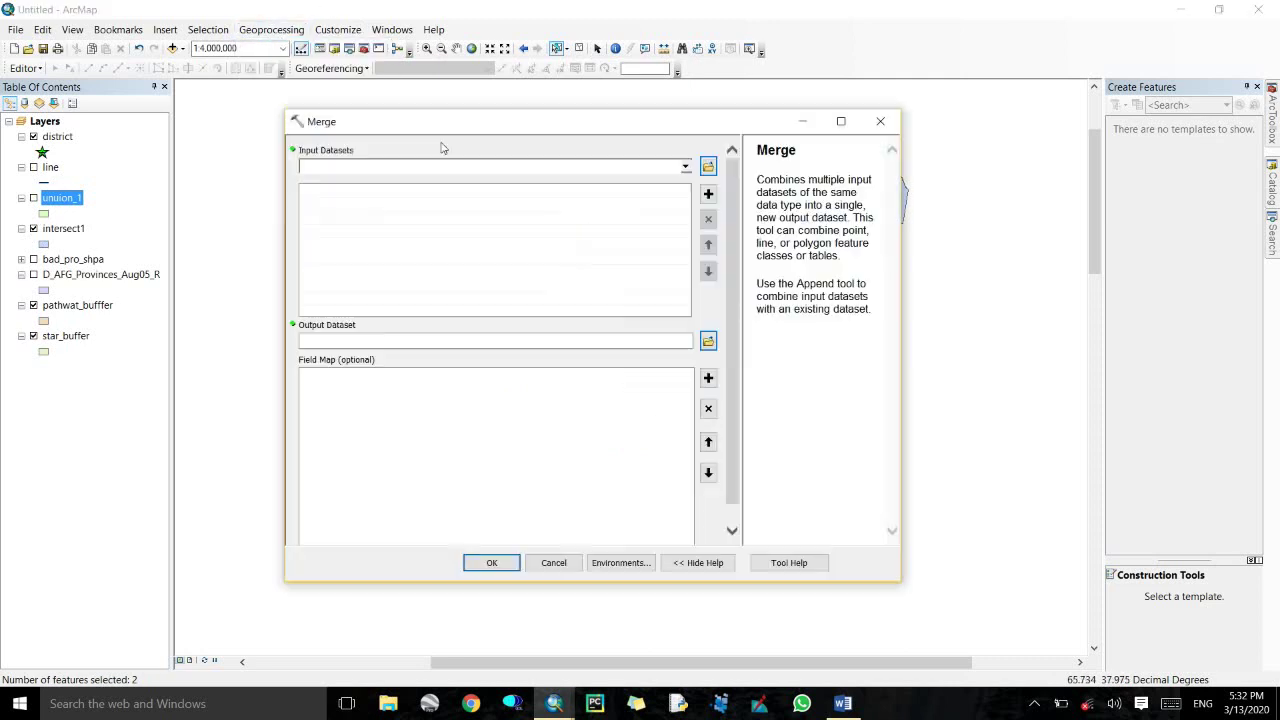
click(686, 168)
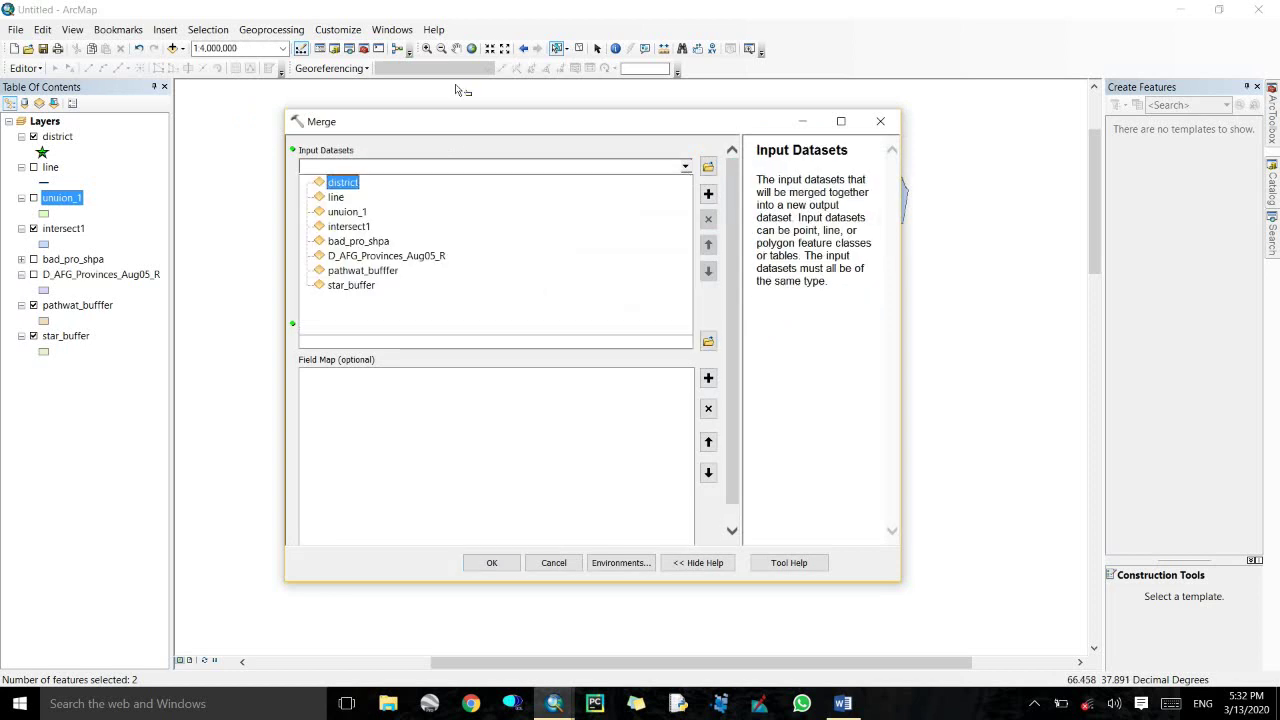
click(883, 120)
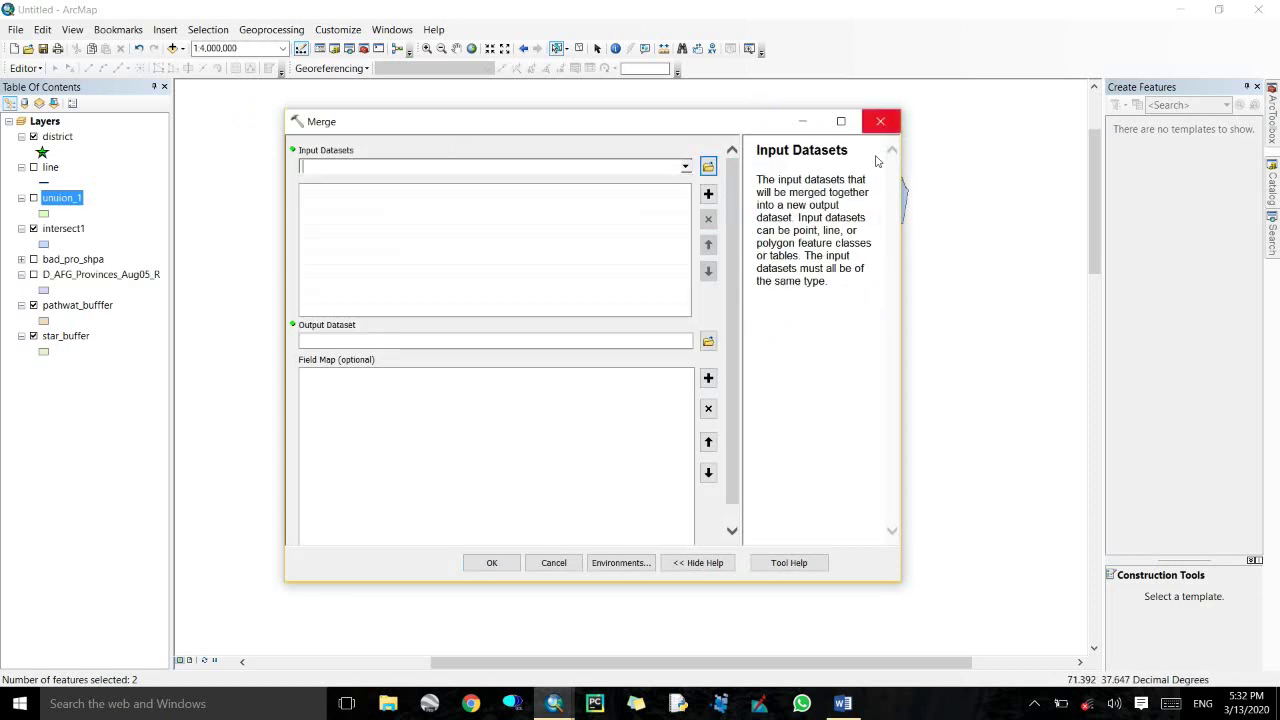
click(881, 125)
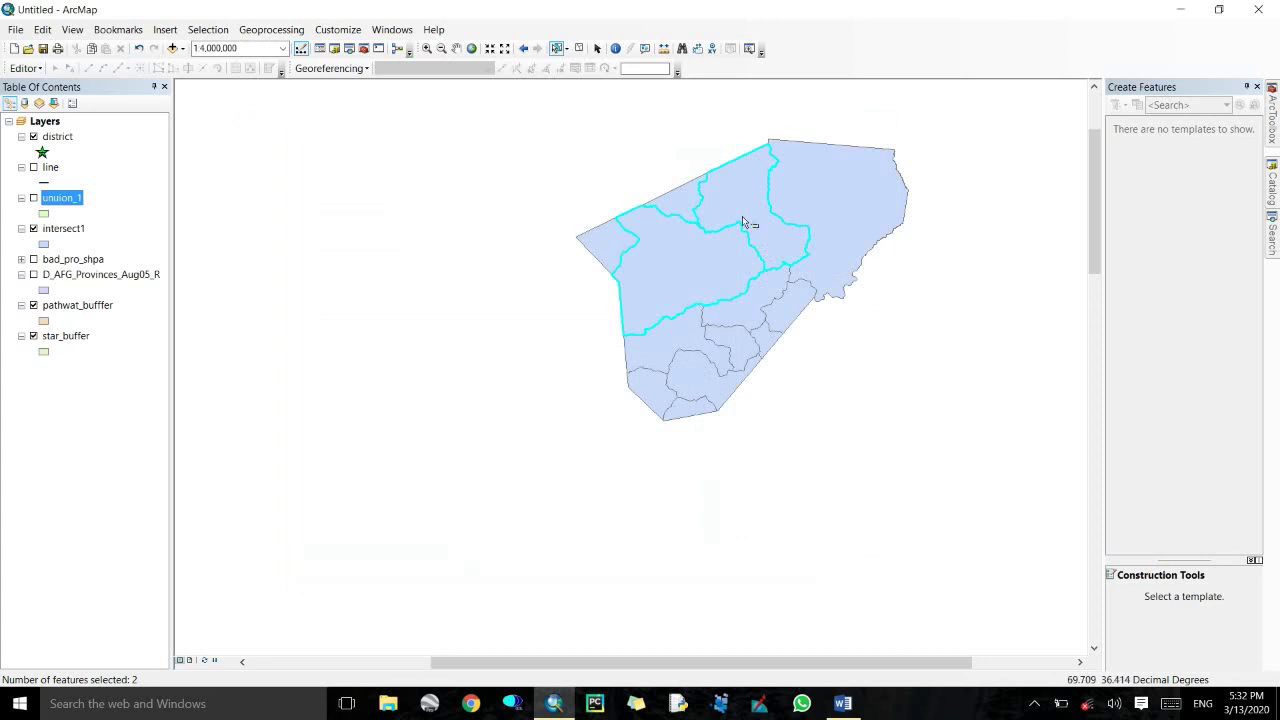
Start editing intersect1 and merge its two selected adjoining polygons into the first listed Badakhshan feature.
drag(745, 215, 717, 250)
right_click(61, 230)
mouse_move(149, 425)
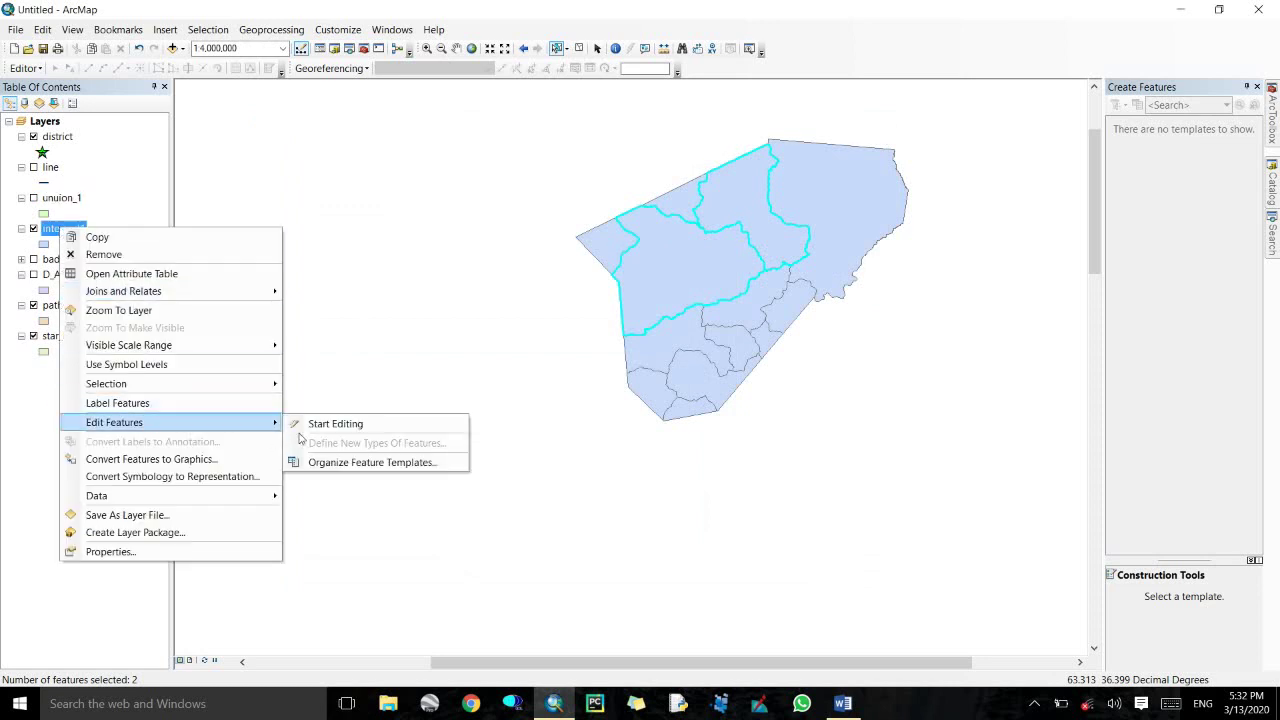
click(327, 431)
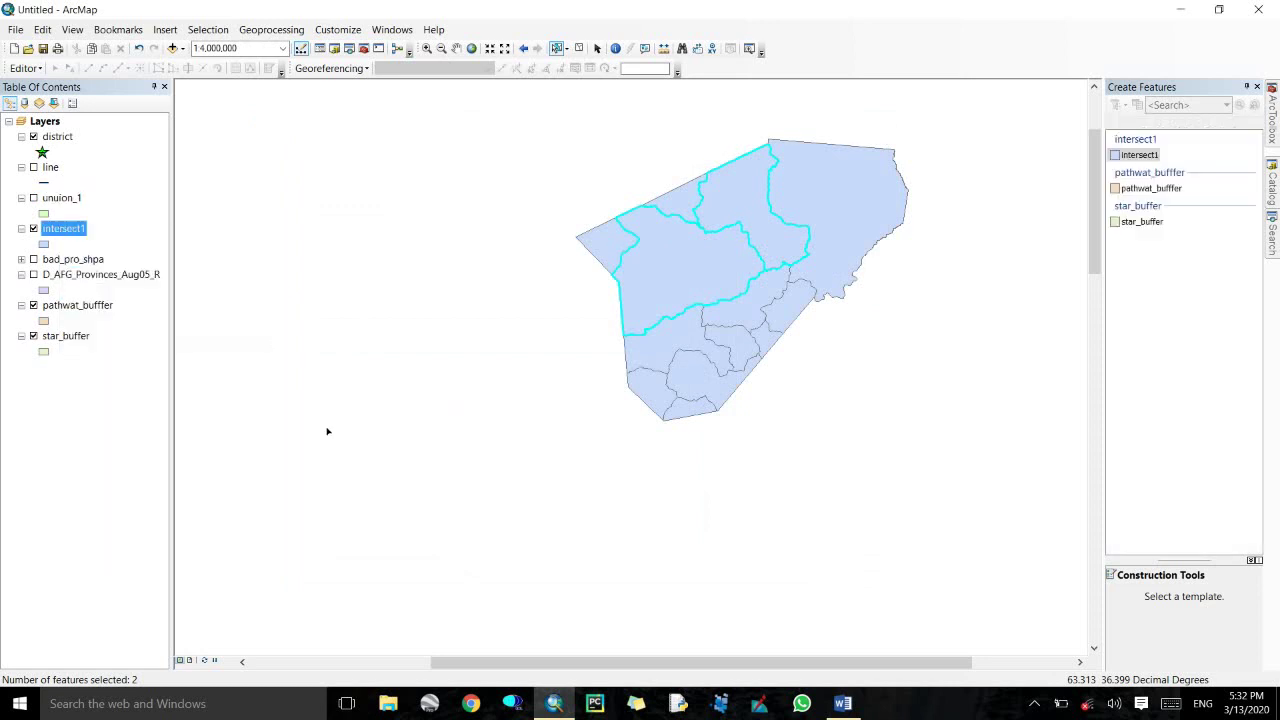
click(44, 68)
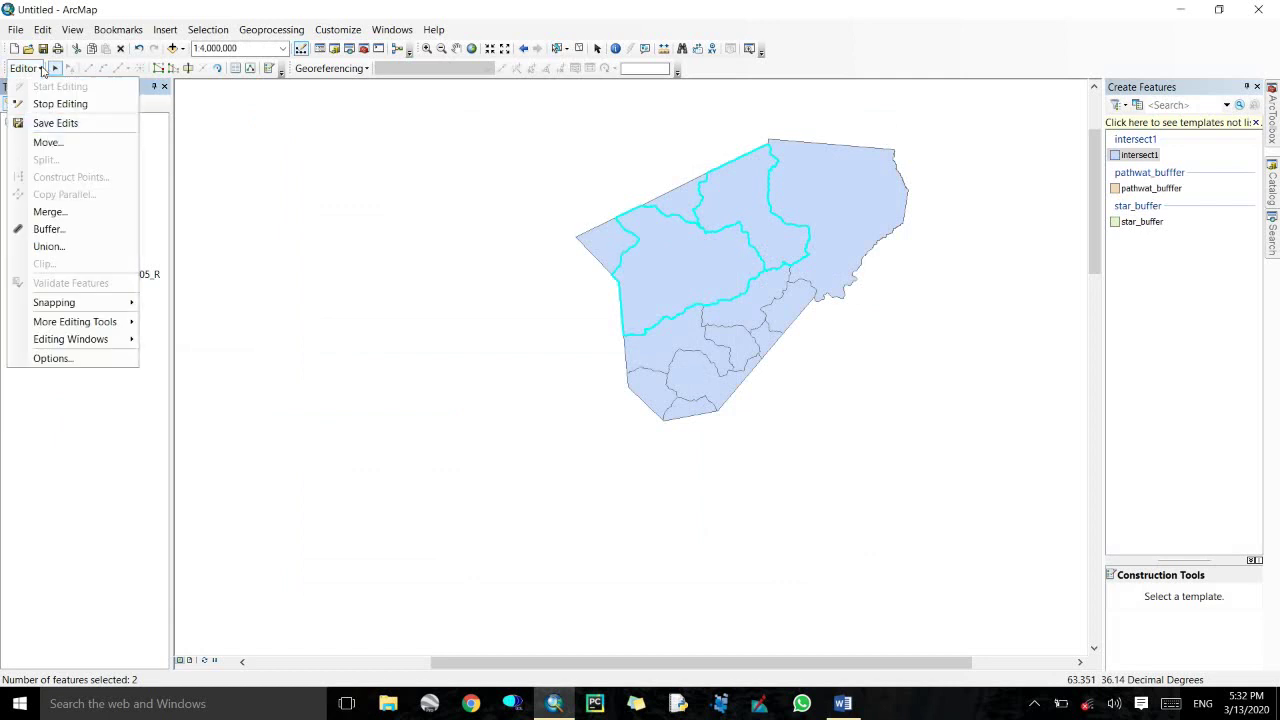
click(61, 215)
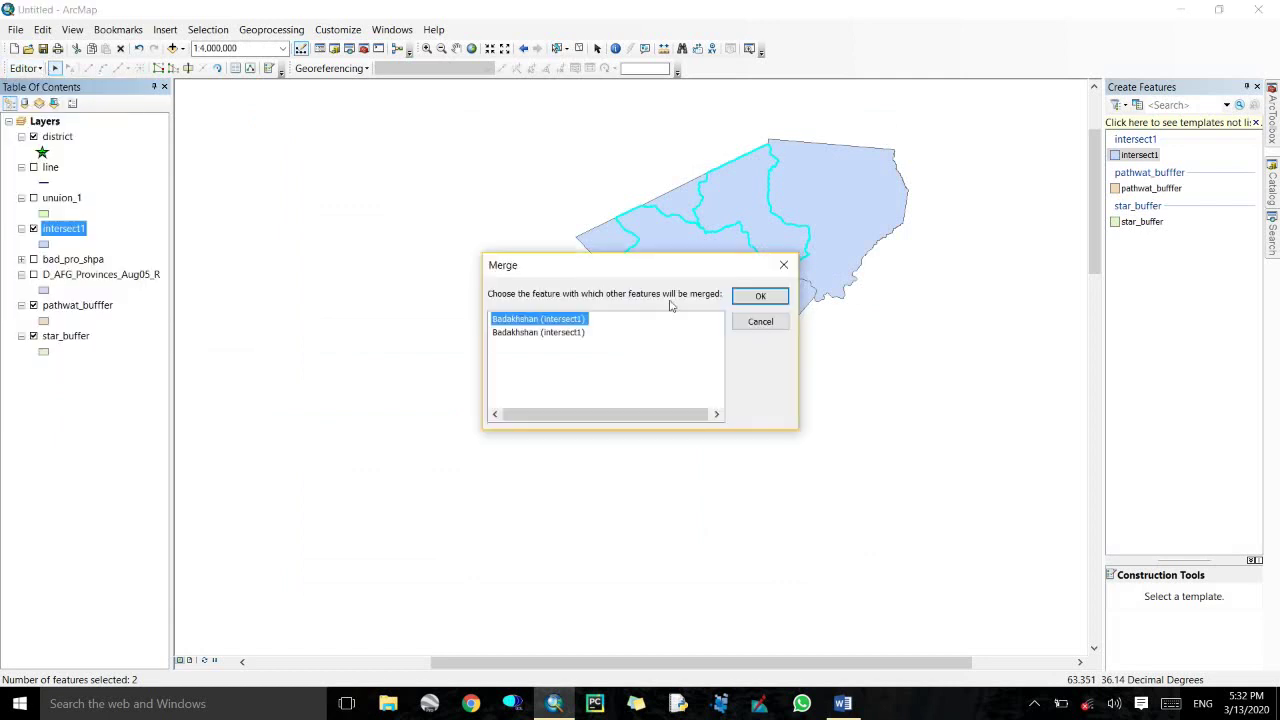
click(755, 297)
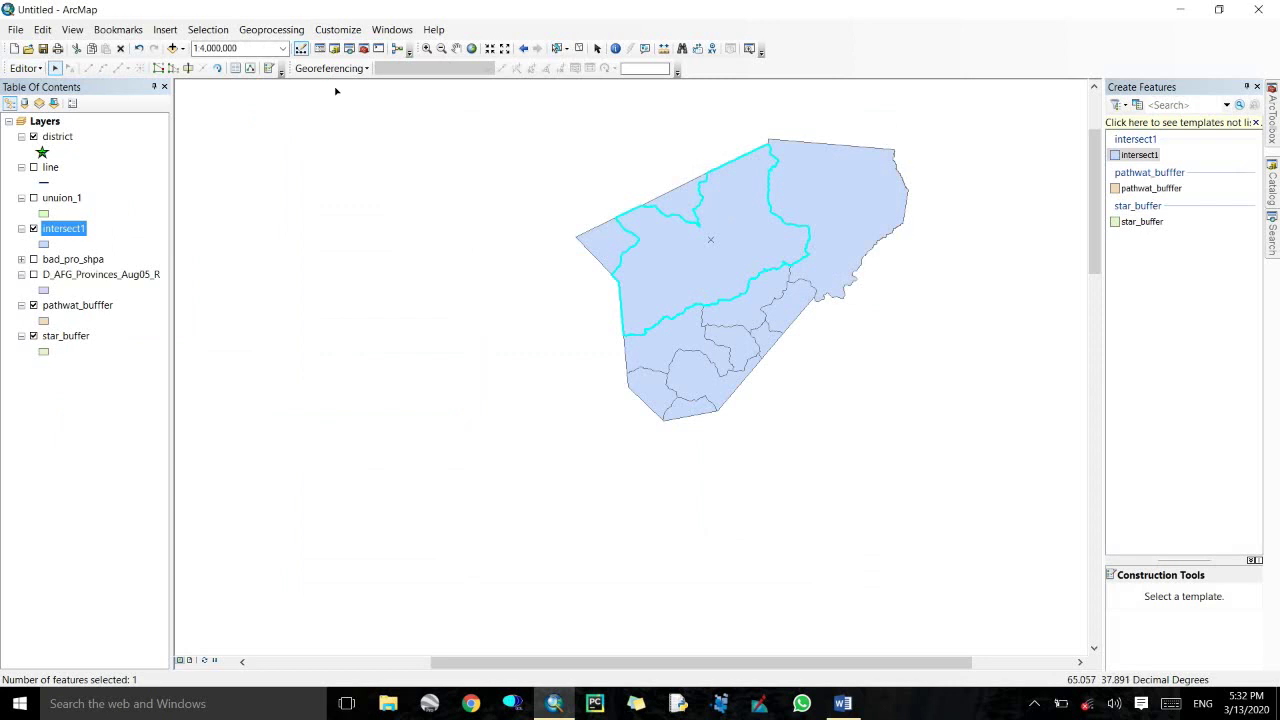
Save the edits to intersect1 and stop editing.
click(24, 68)
click(64, 122)
click(24, 68)
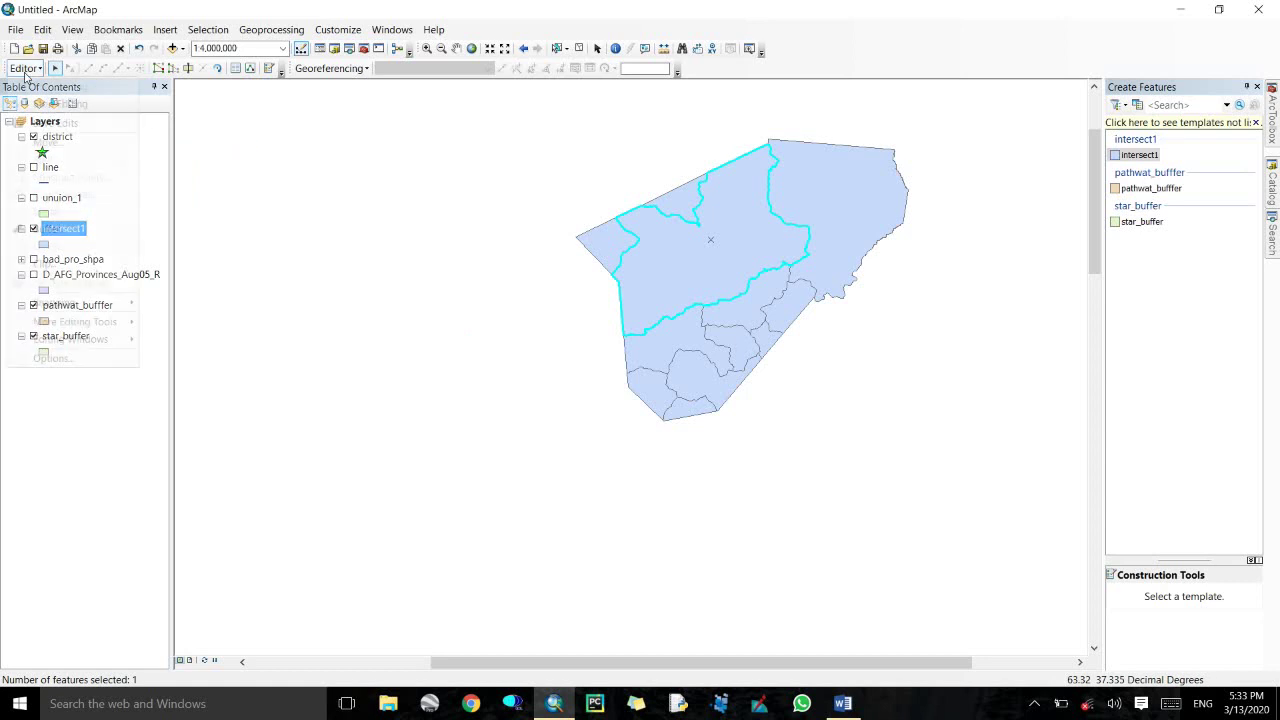
click(64, 103)
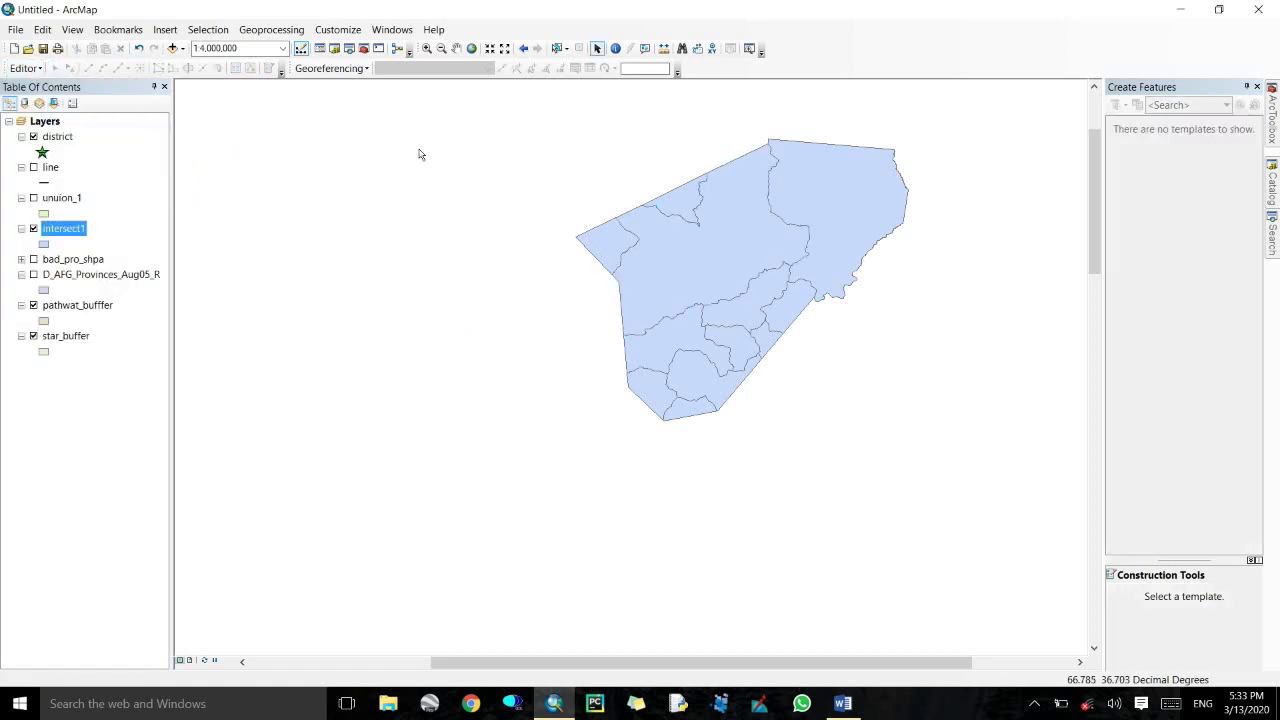
Check the unuion_1 layer on its own, then display intersect1 over bad_pro_shpa with unuion_1 hidden.
click(33, 229)
click(33, 198)
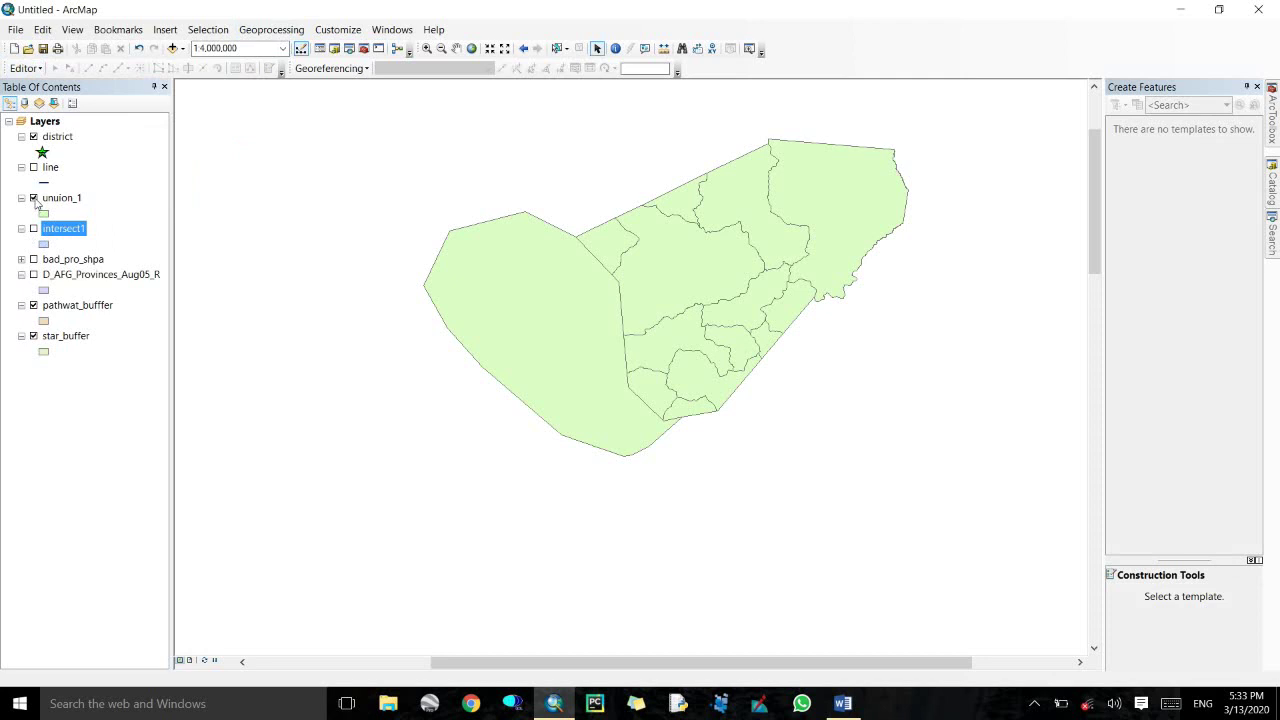
click(33, 198)
click(33, 259)
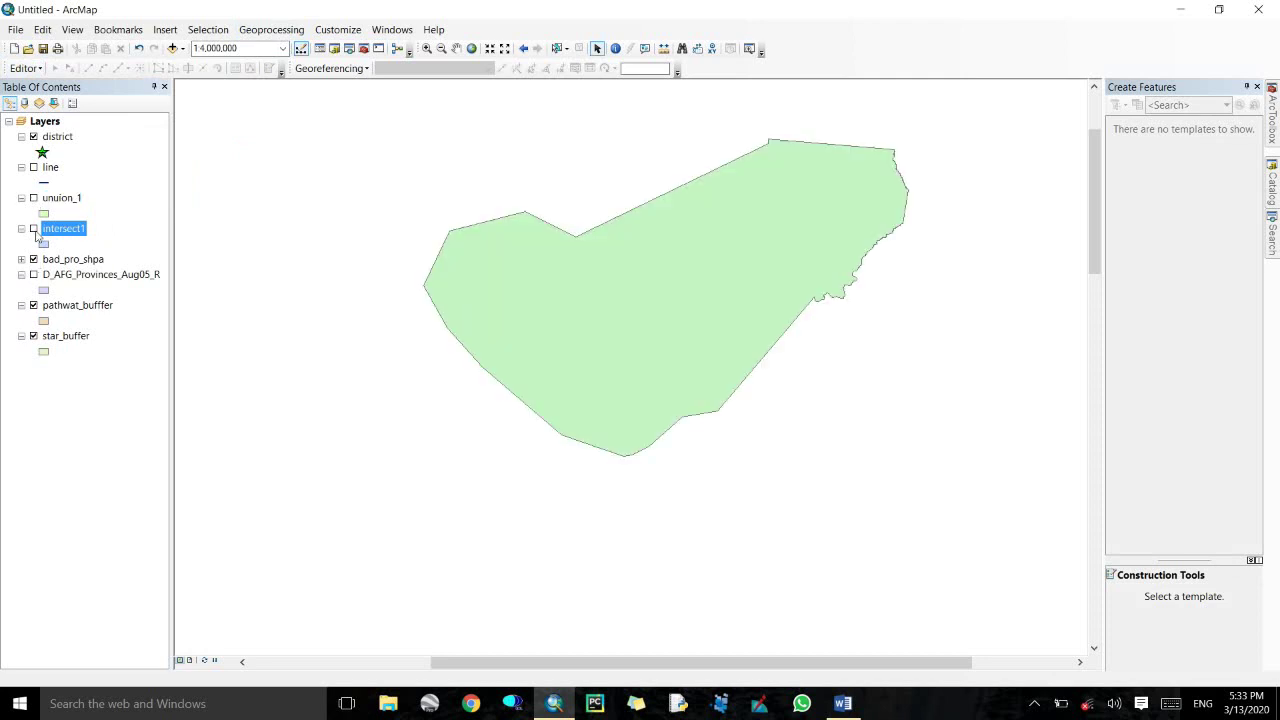
click(33, 229)
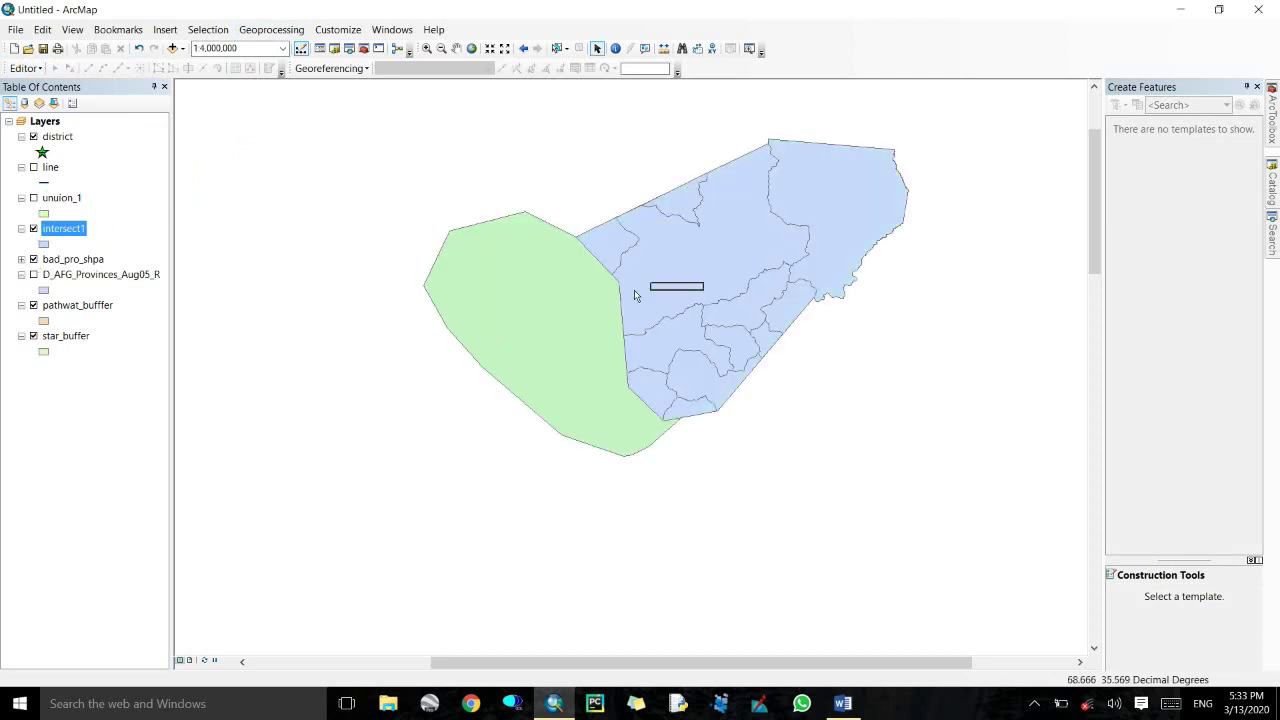
Set up a Merge of intersect1 and bad_pro_shpa with the output saved as merge1.shp in the out folder.
click(276, 30)
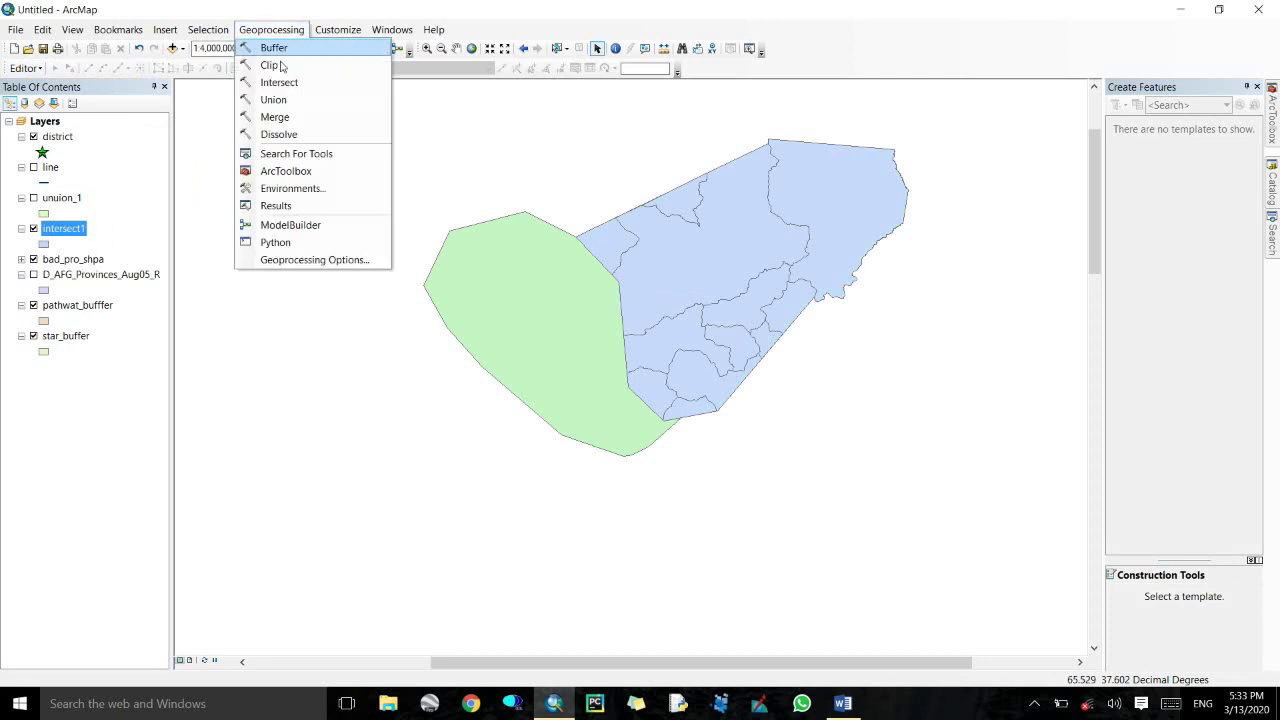
click(290, 118)
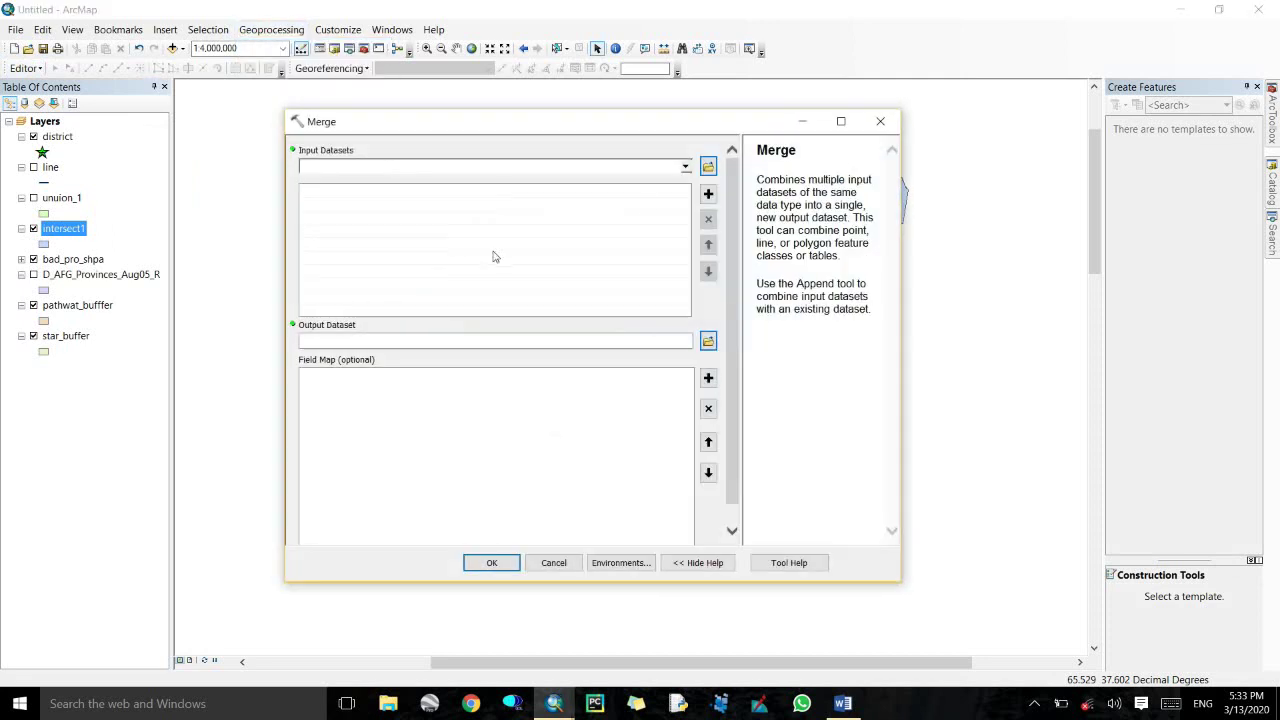
click(686, 168)
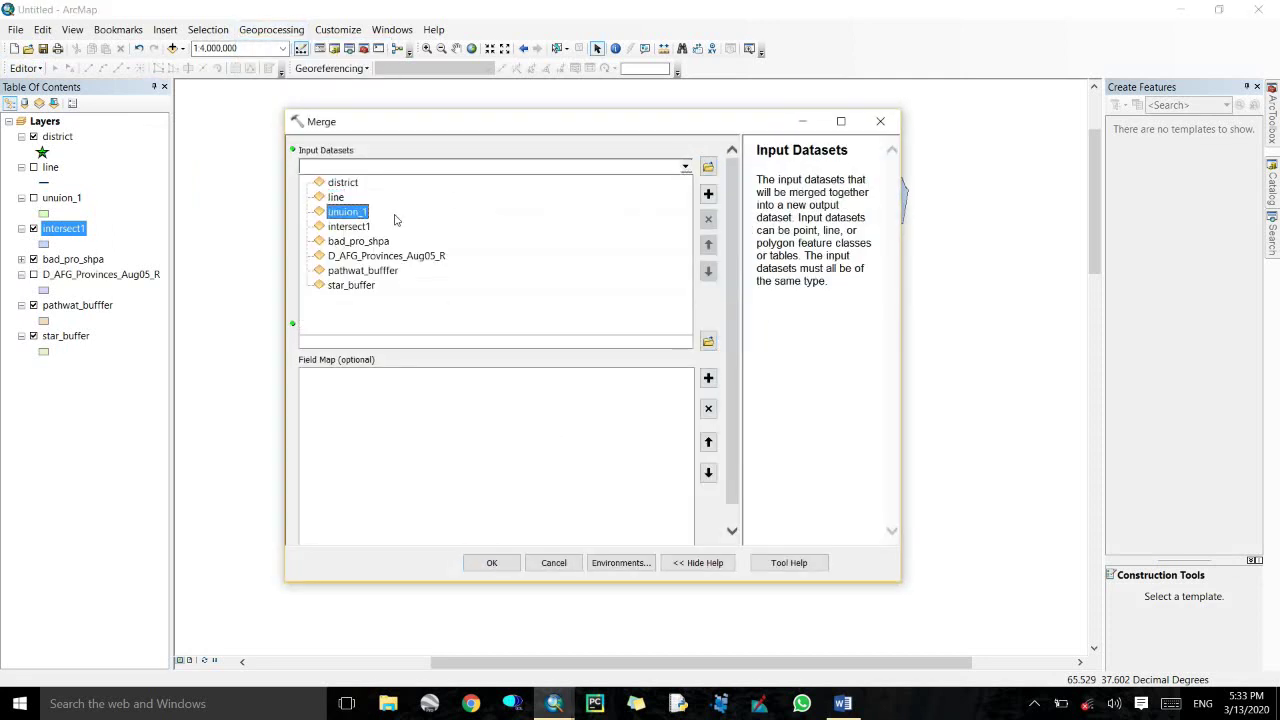
click(367, 227)
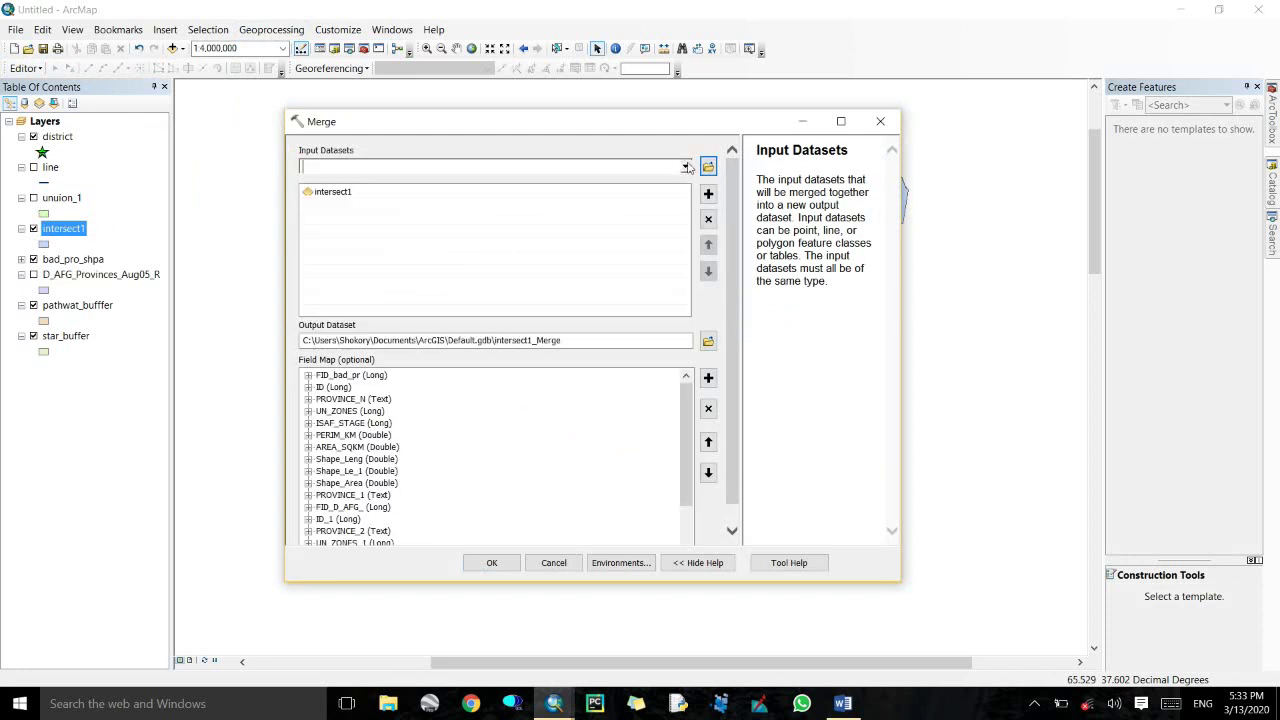
click(684, 168)
click(371, 241)
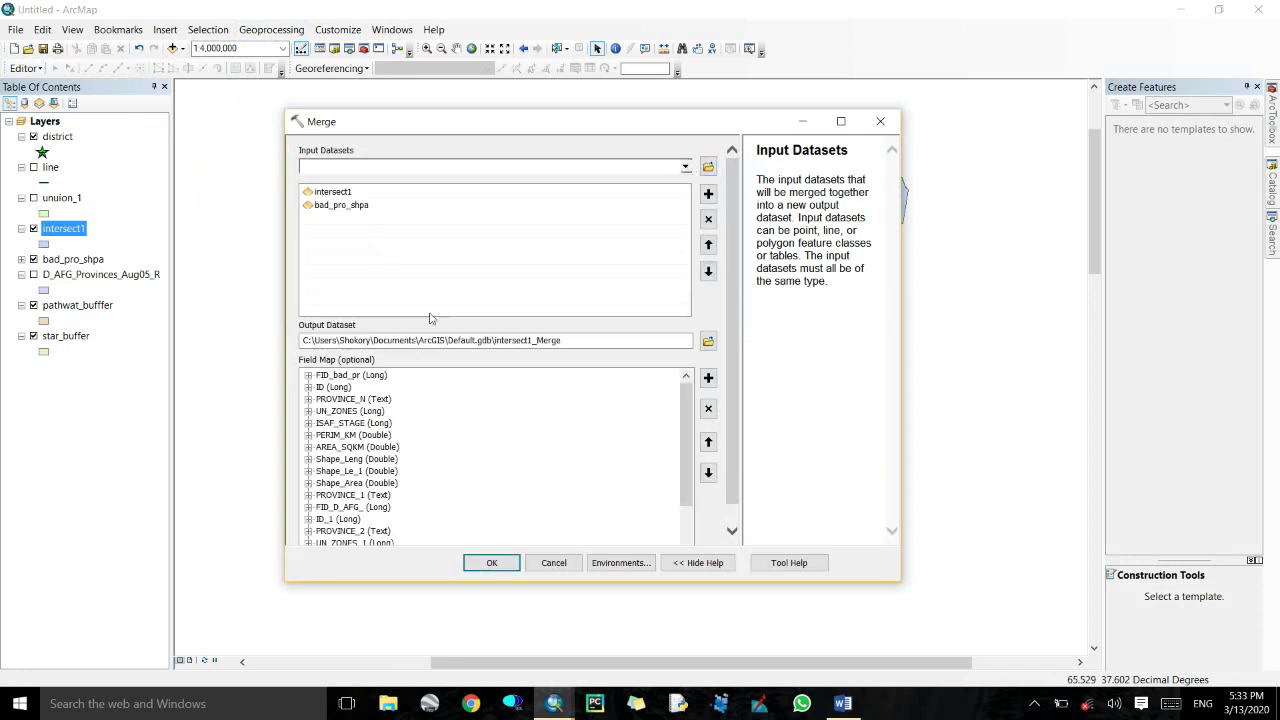
click(708, 341)
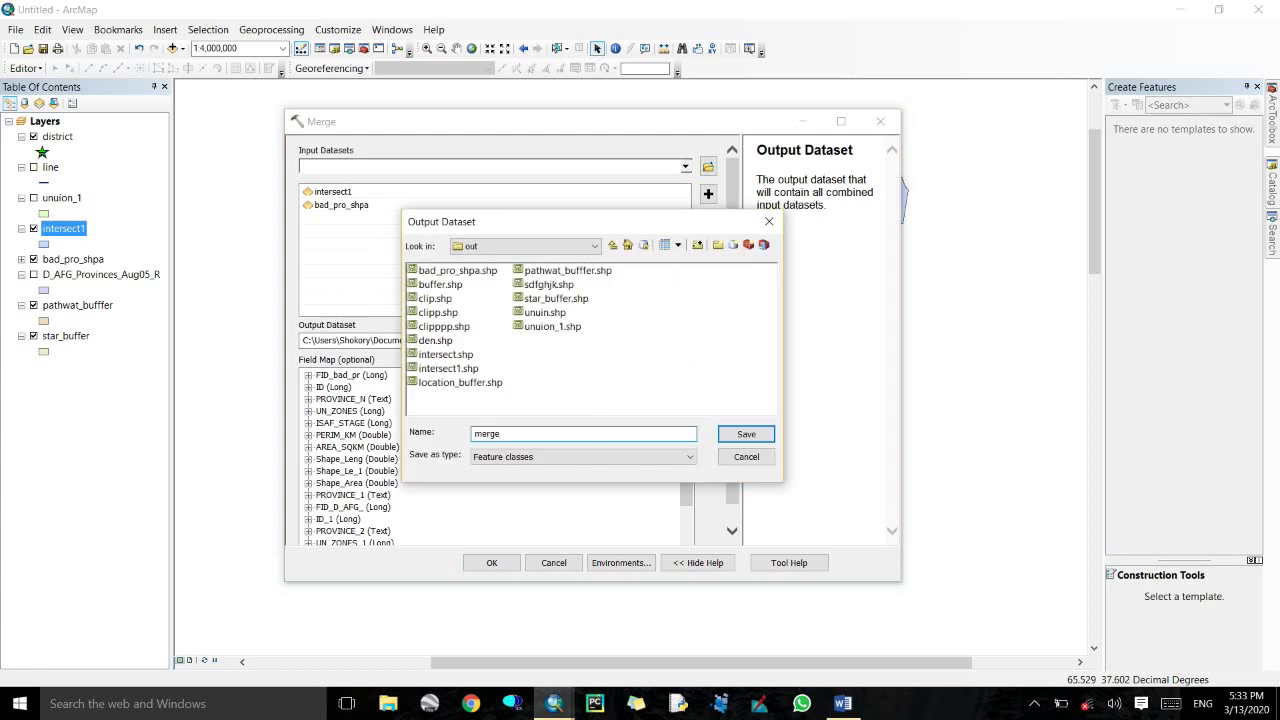
key(Return)
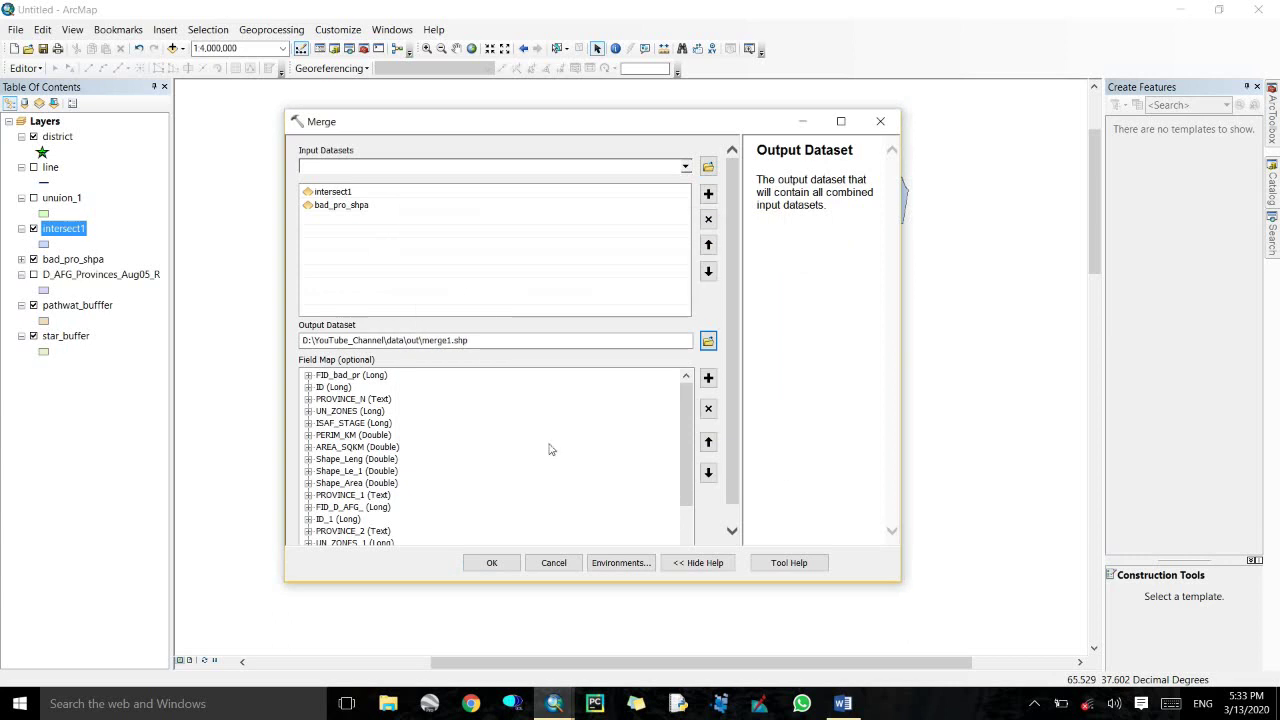
Remove the UN_ZONES_1 and Shape_Ar_1 fields from the Merge field map.
scroll(510, 460, down, 2)
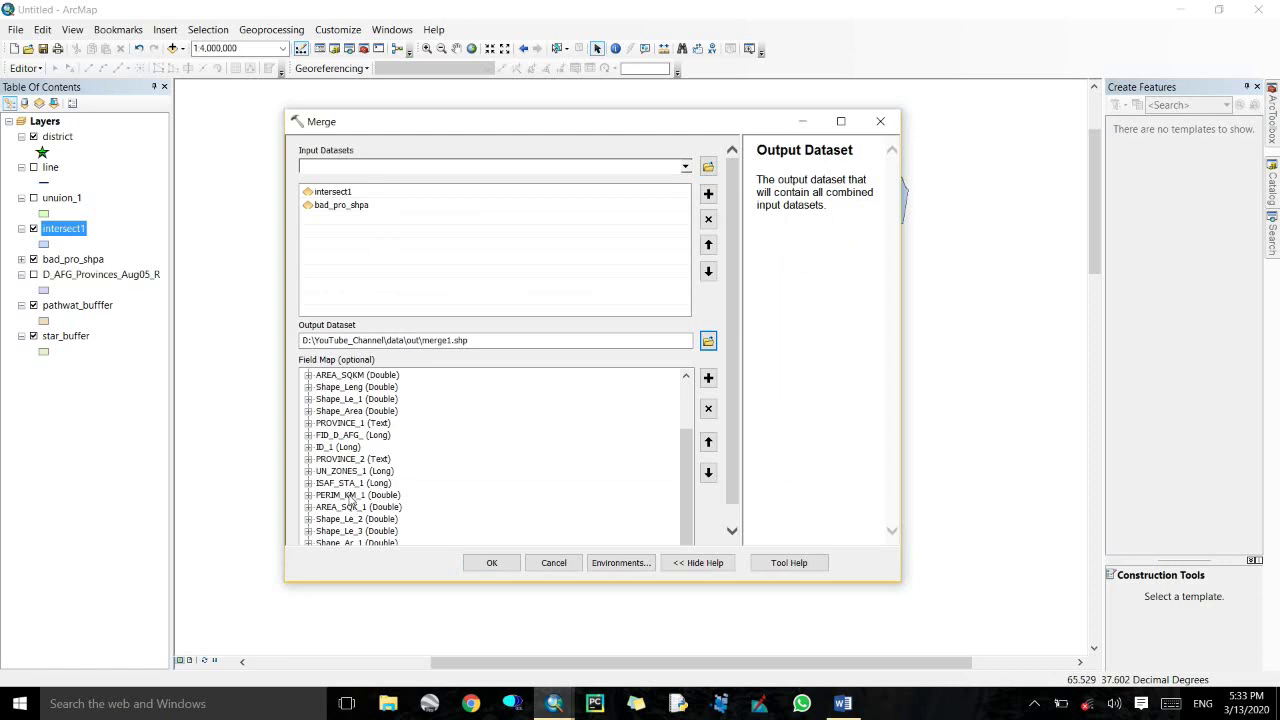
click(350, 471)
click(708, 409)
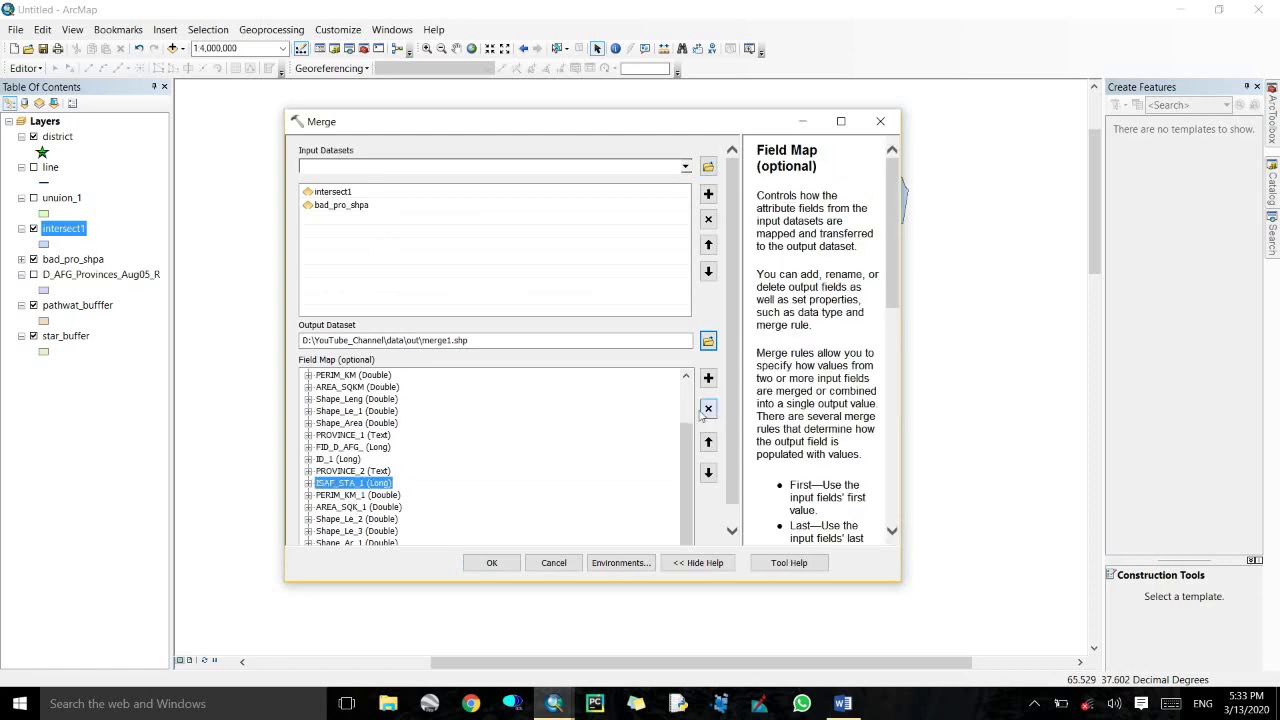
click(352, 542)
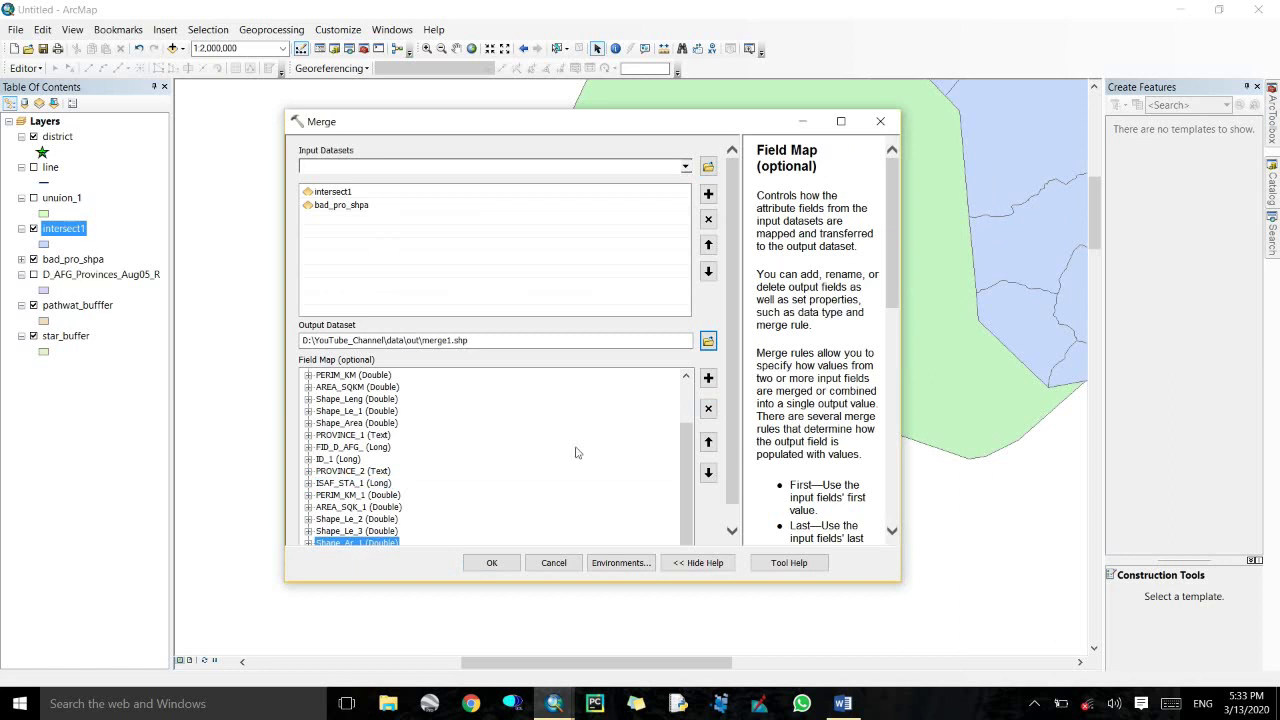
click(708, 410)
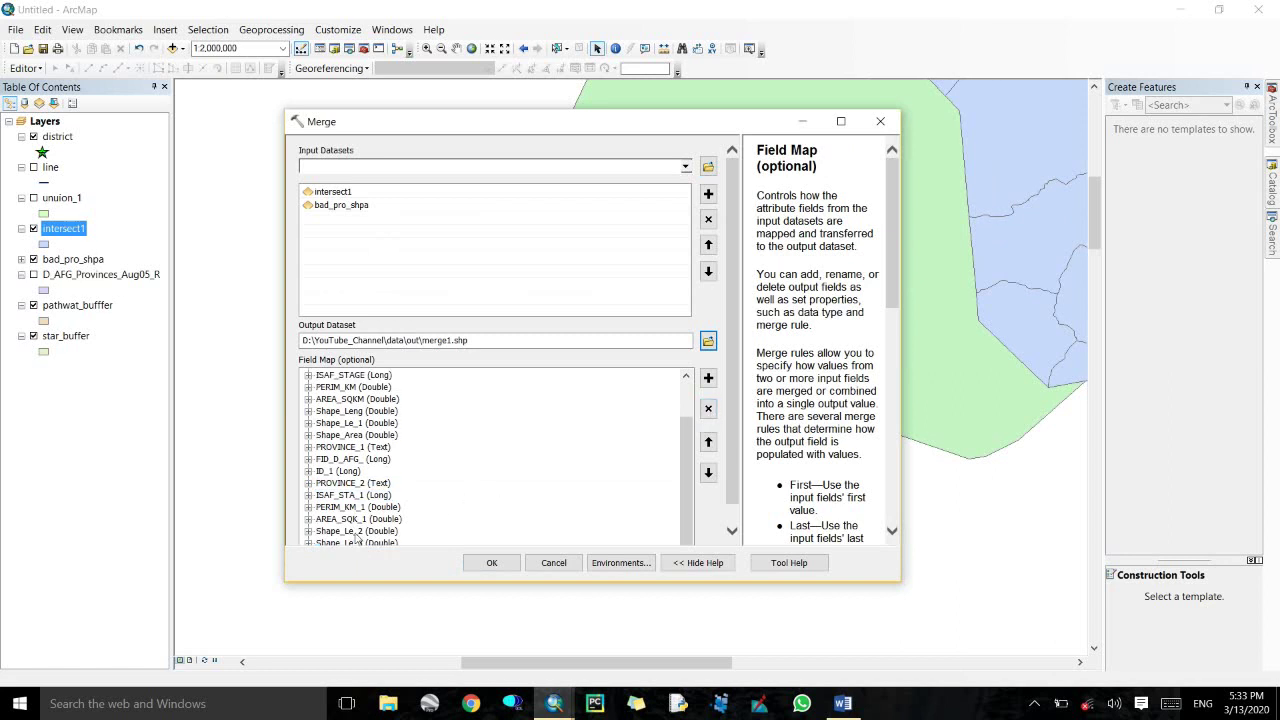
Remove the consecutive fields from Shape_Leng through PERIM_KM_1 from the field map and run the Merge.
click(348, 411)
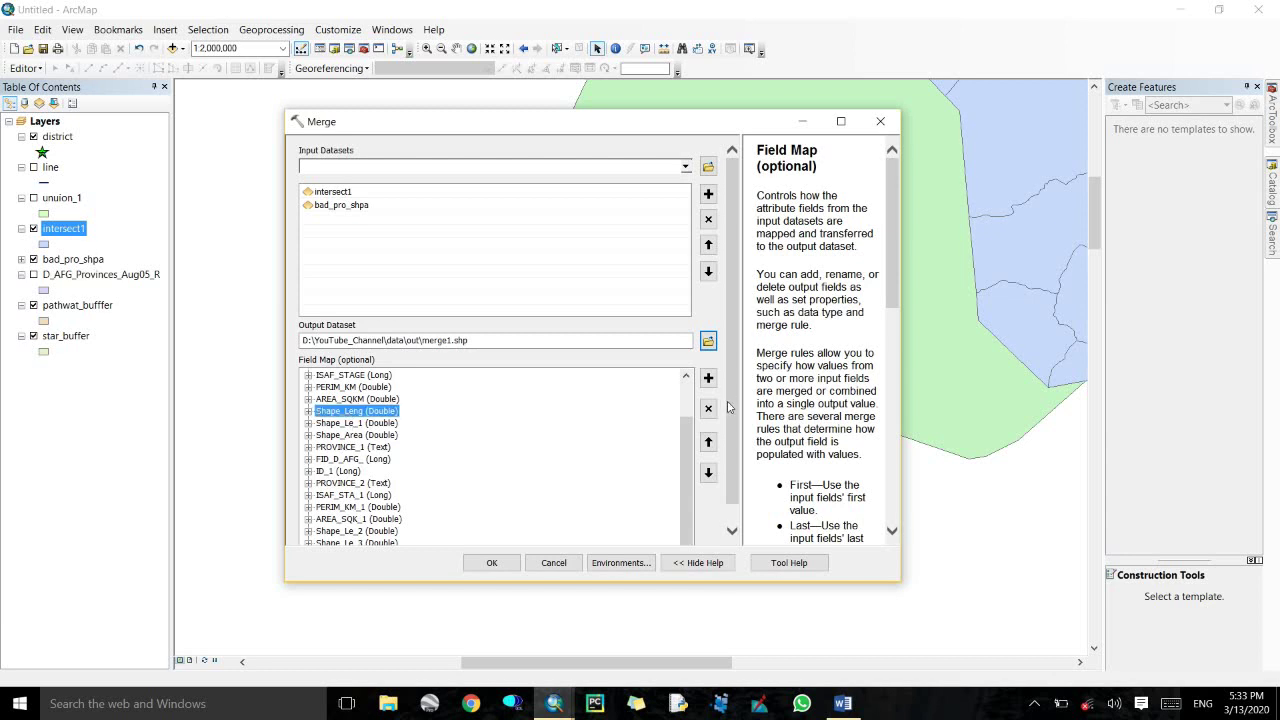
click(708, 408)
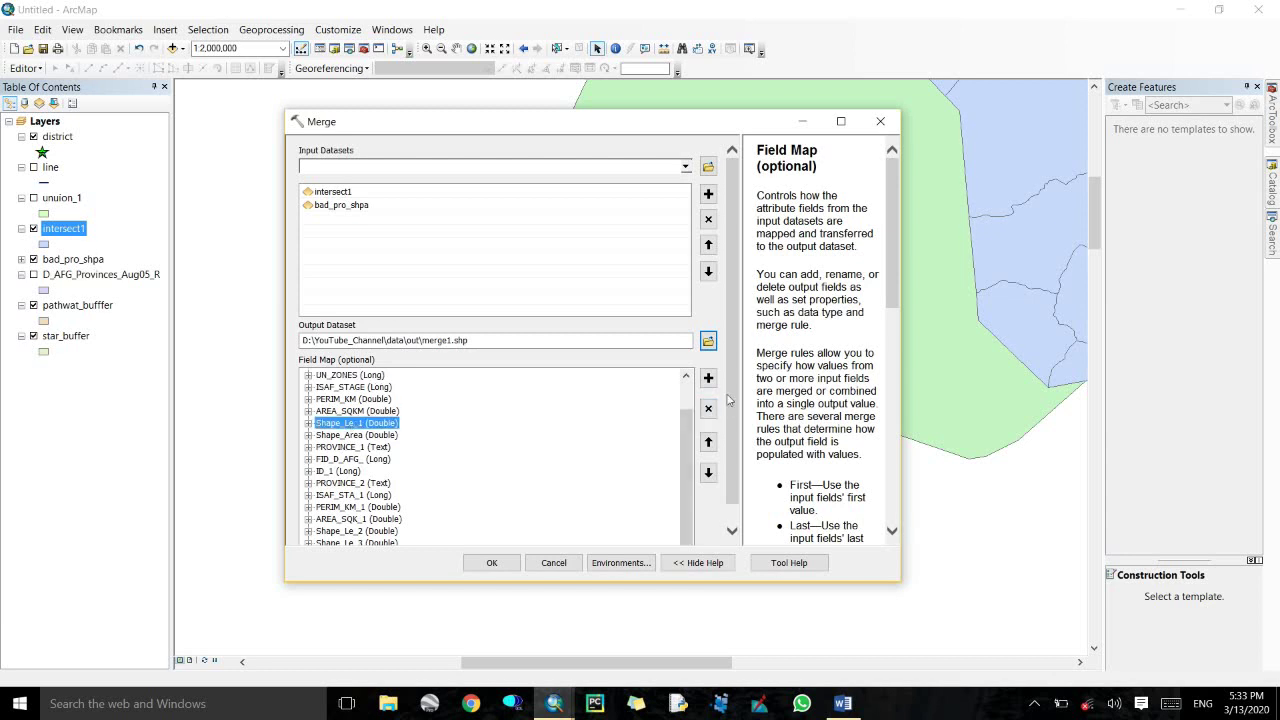
click(708, 409)
click(708, 409)
click(708, 409)
click(708, 409)
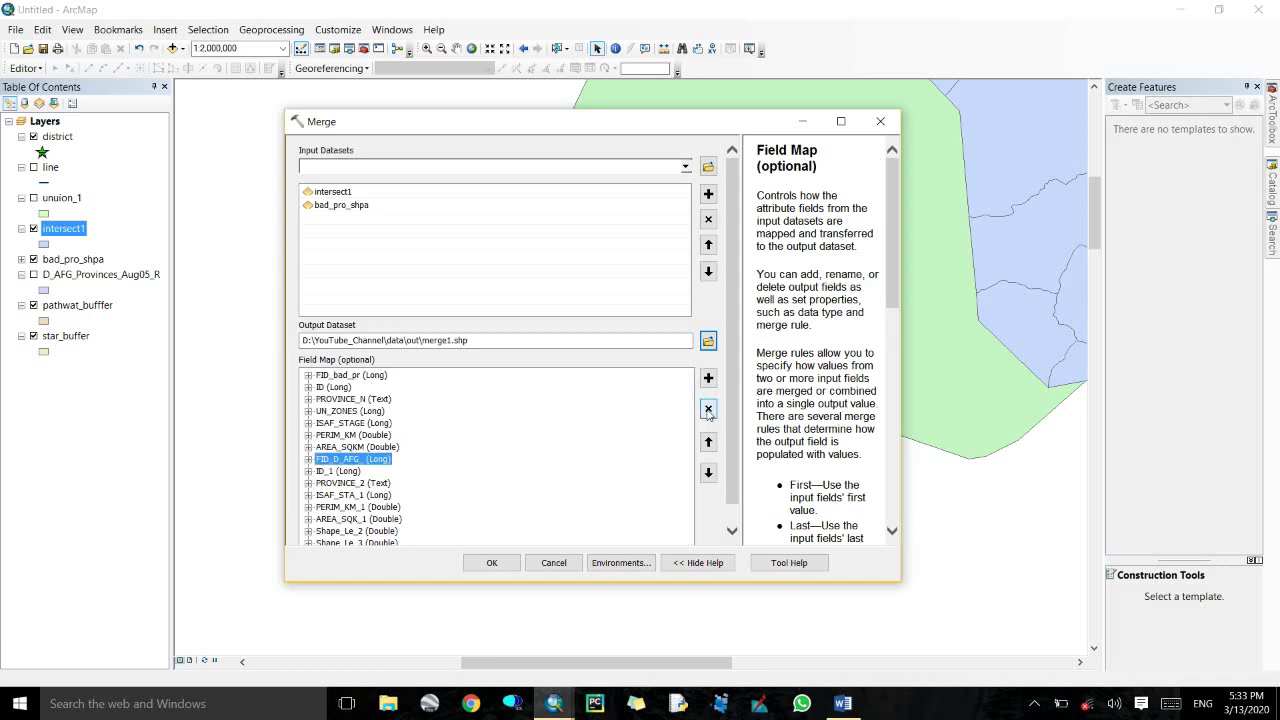
click(708, 409)
click(708, 409)
click(708, 409)
click(708, 409)
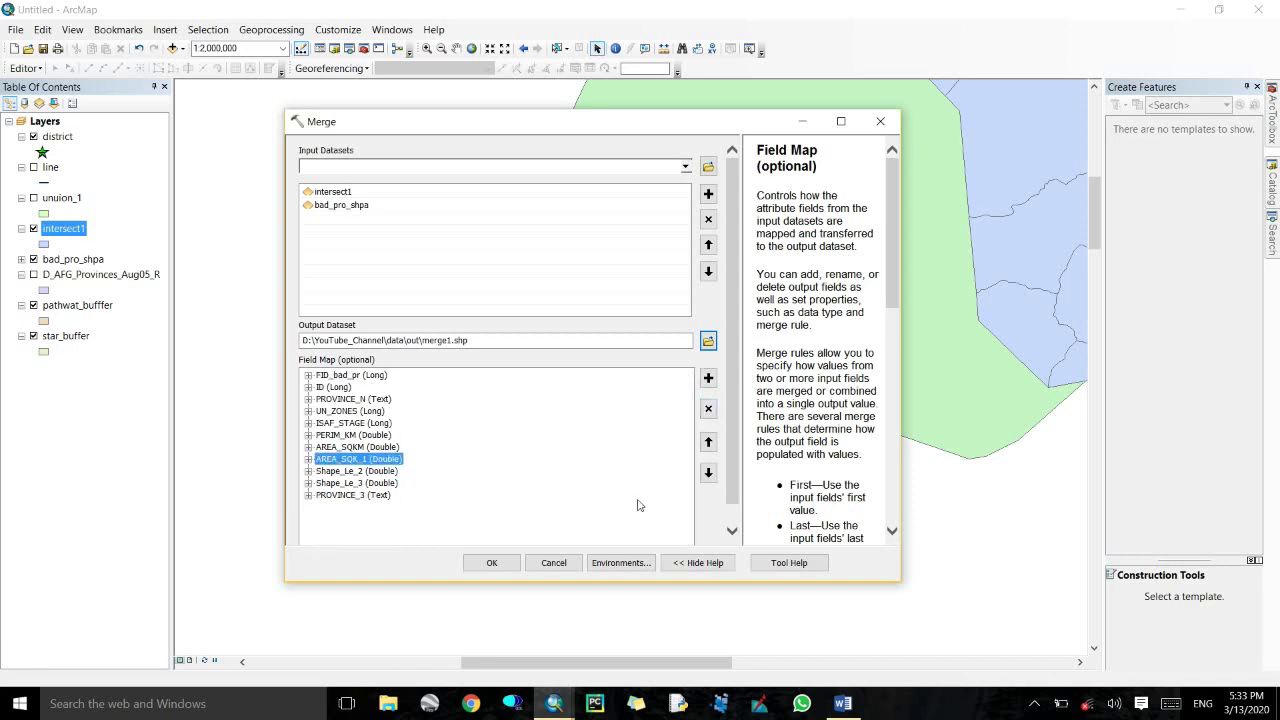
click(512, 562)
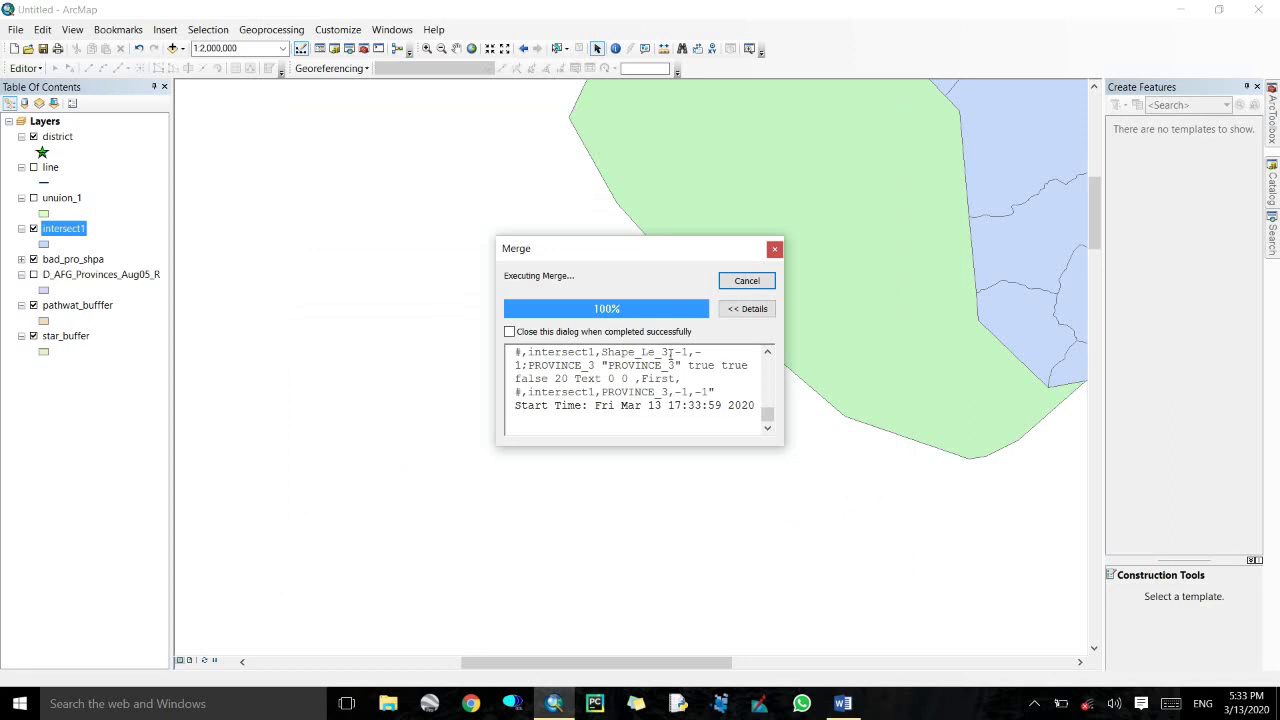
click(746, 280)
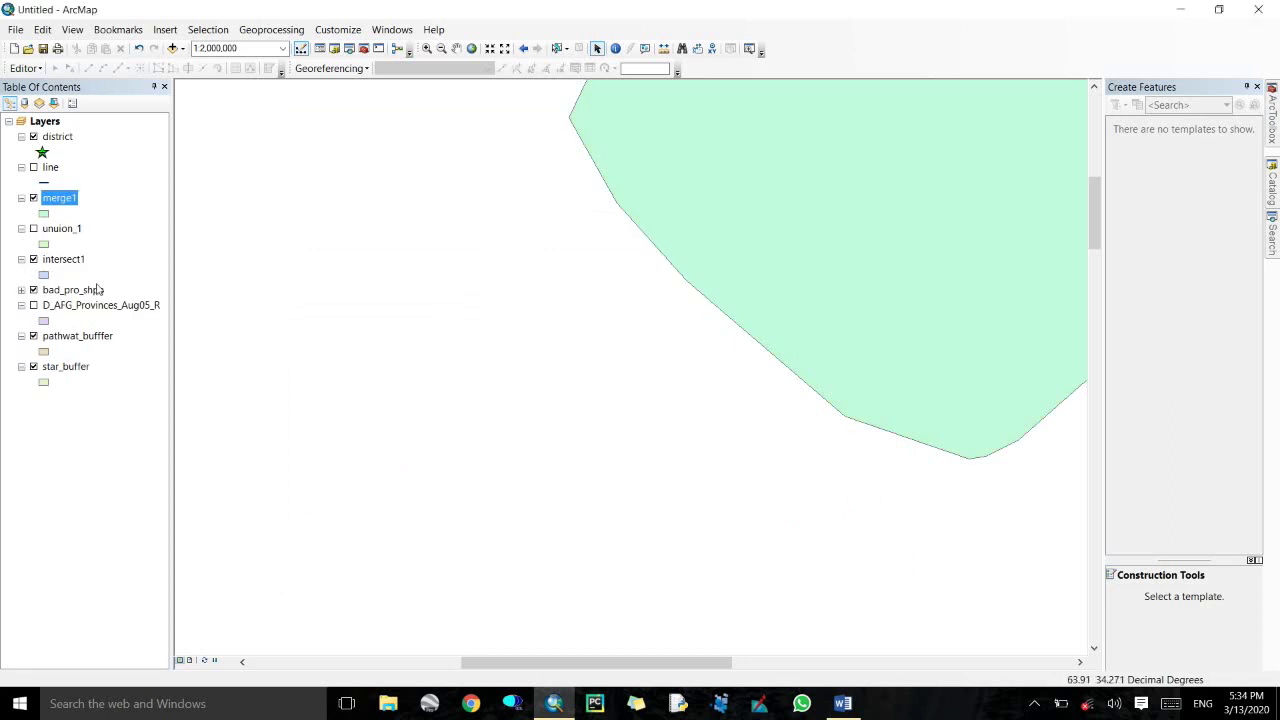
Hide the bad_pro_shpa and intersect1 layers and inspect the whole merge1 polygon on its own.
click(33, 289)
click(33, 259)
click(456, 48)
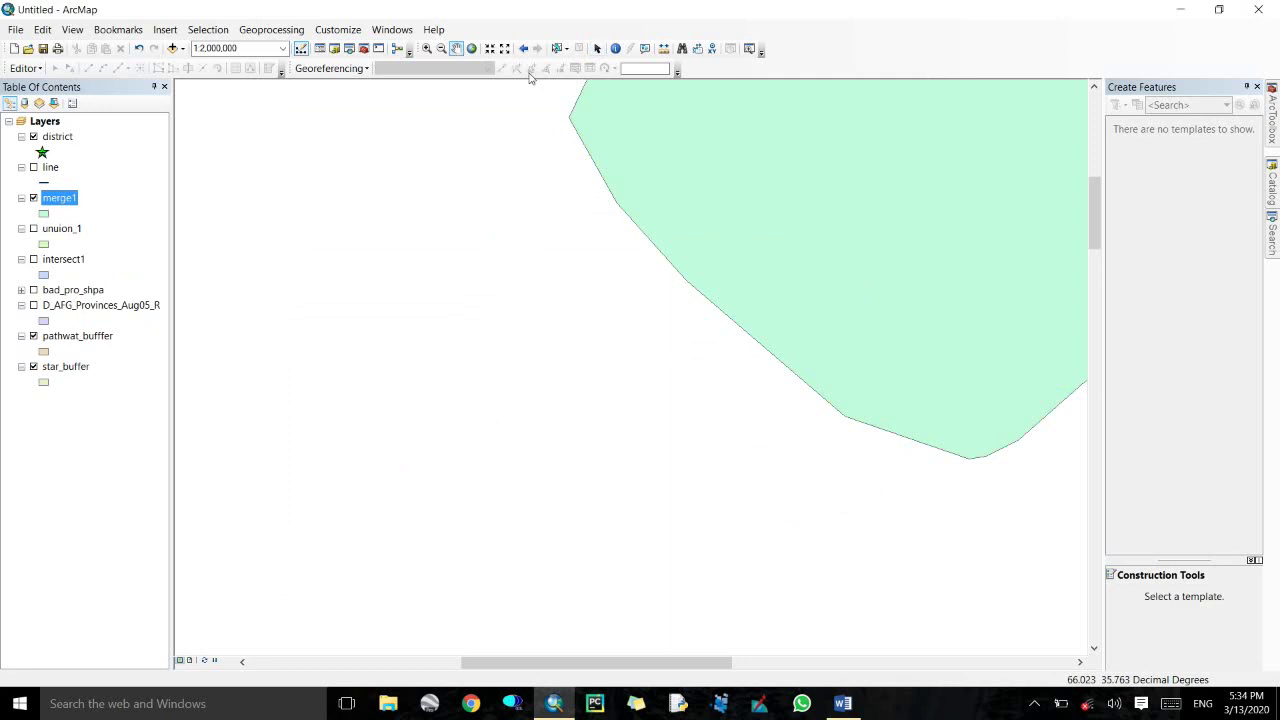
drag(519, 187, 297, 360)
drag(705, 318, 504, 352)
scroll(504, 352, up, 3)
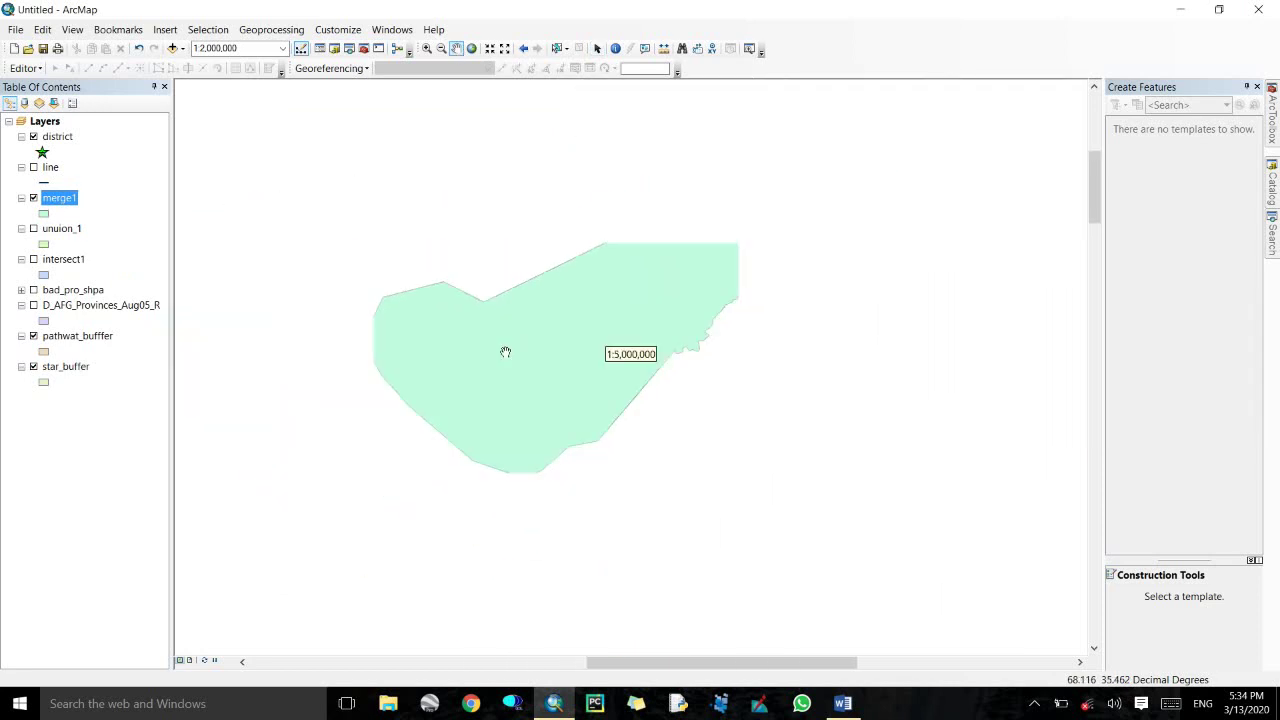
Compare the unuion_1 and merge1 layers by showing each on its own, leaving both hidden.
click(33, 198)
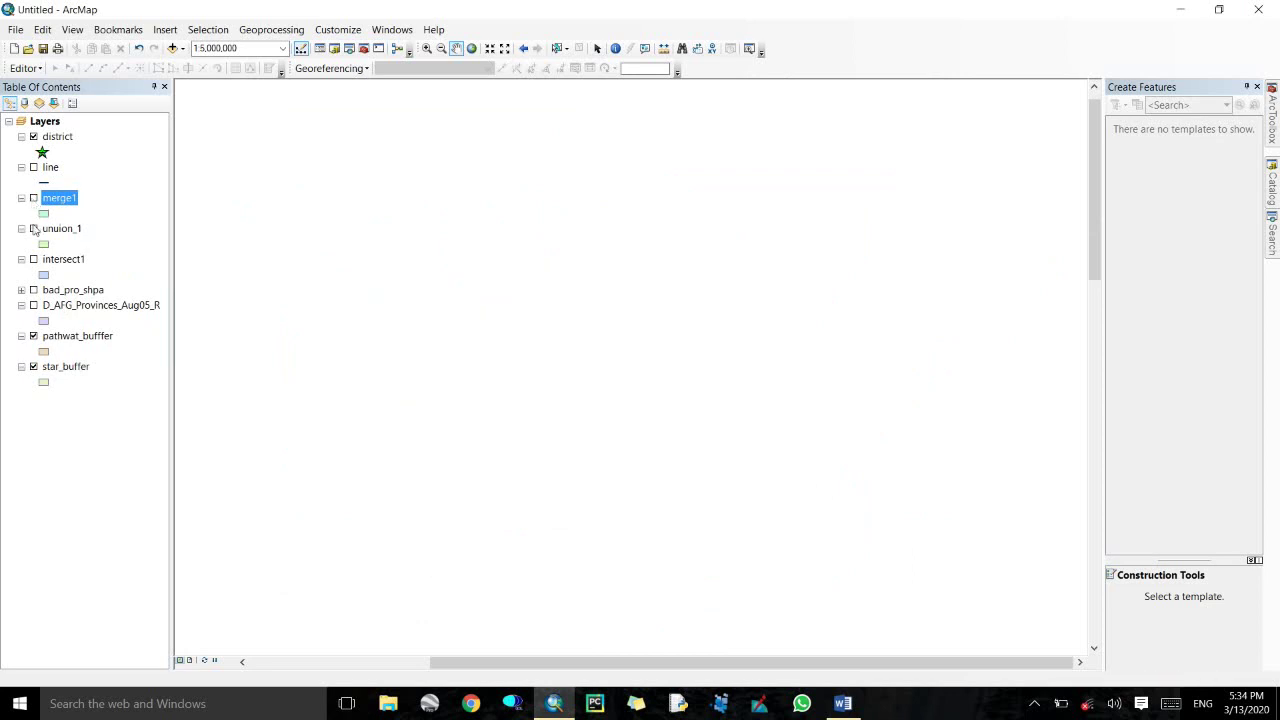
click(60, 261)
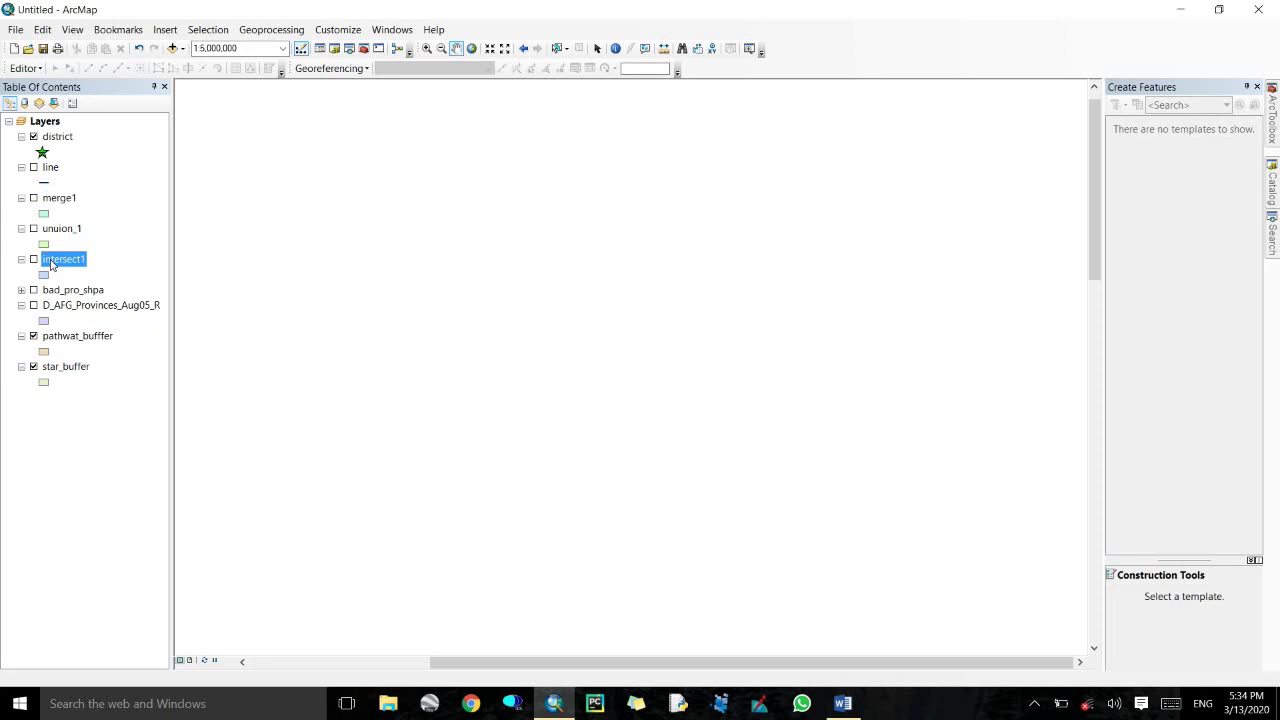
click(69, 291)
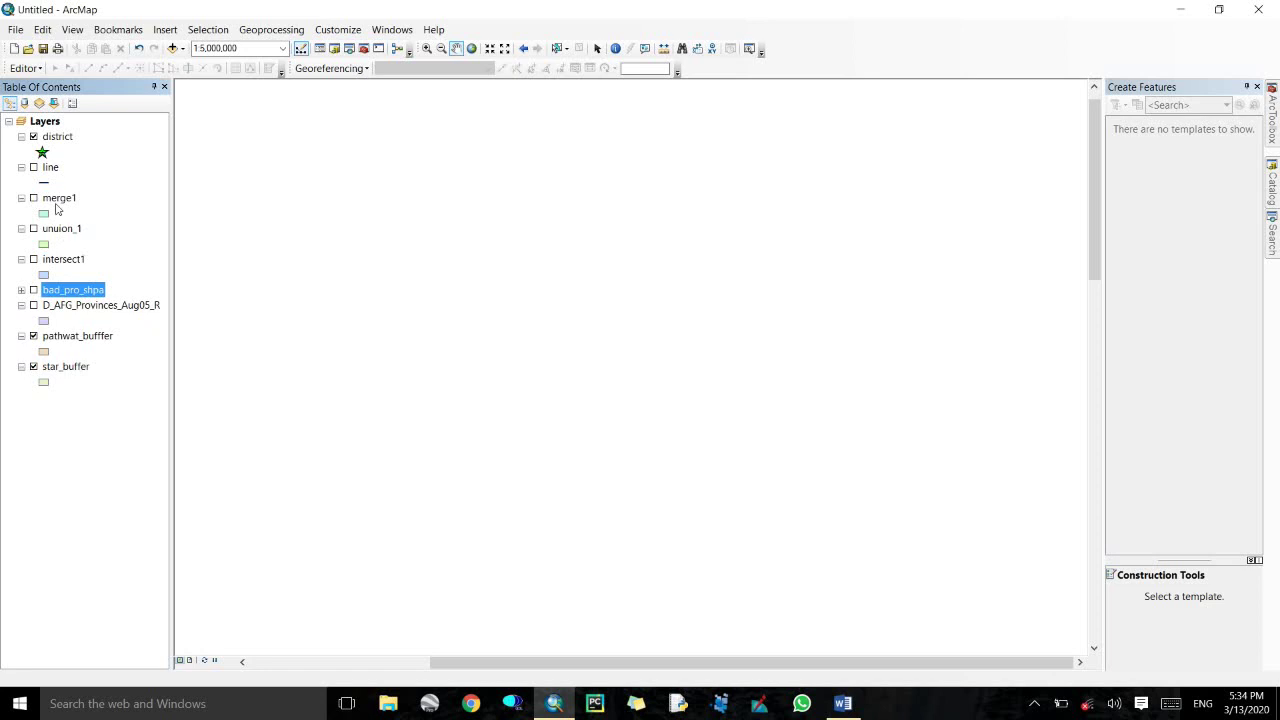
click(33, 229)
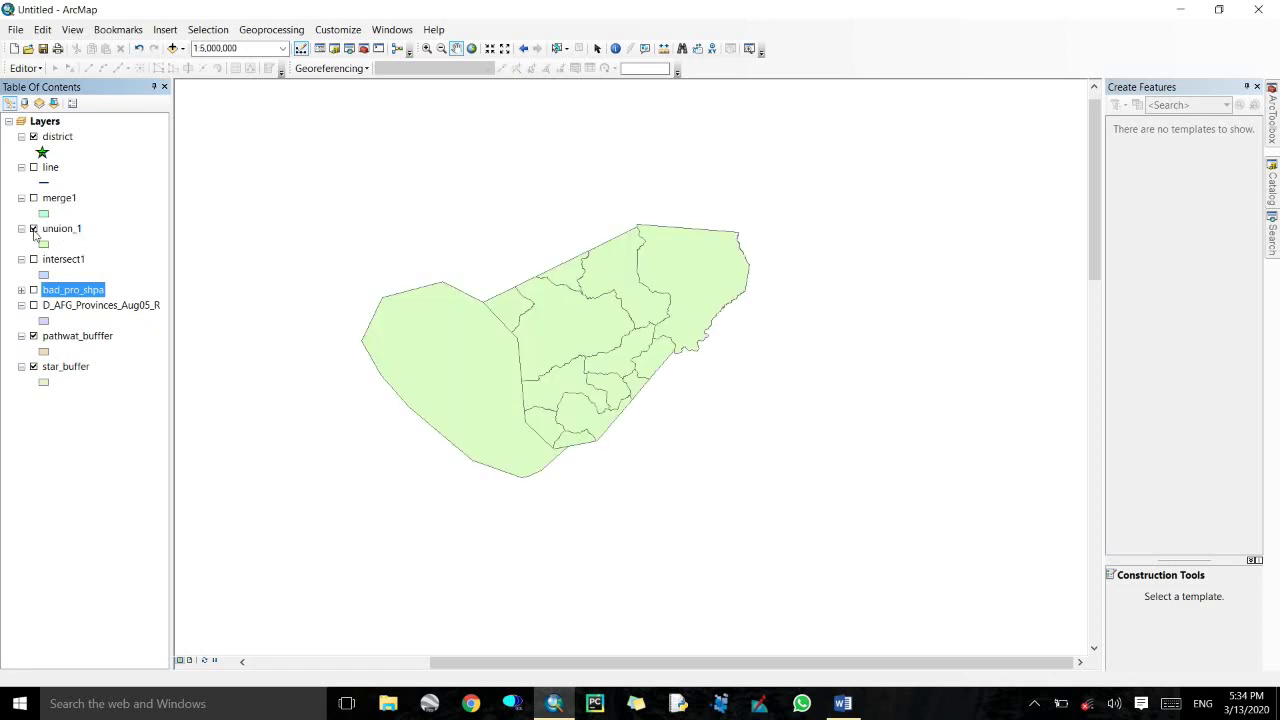
click(33, 229)
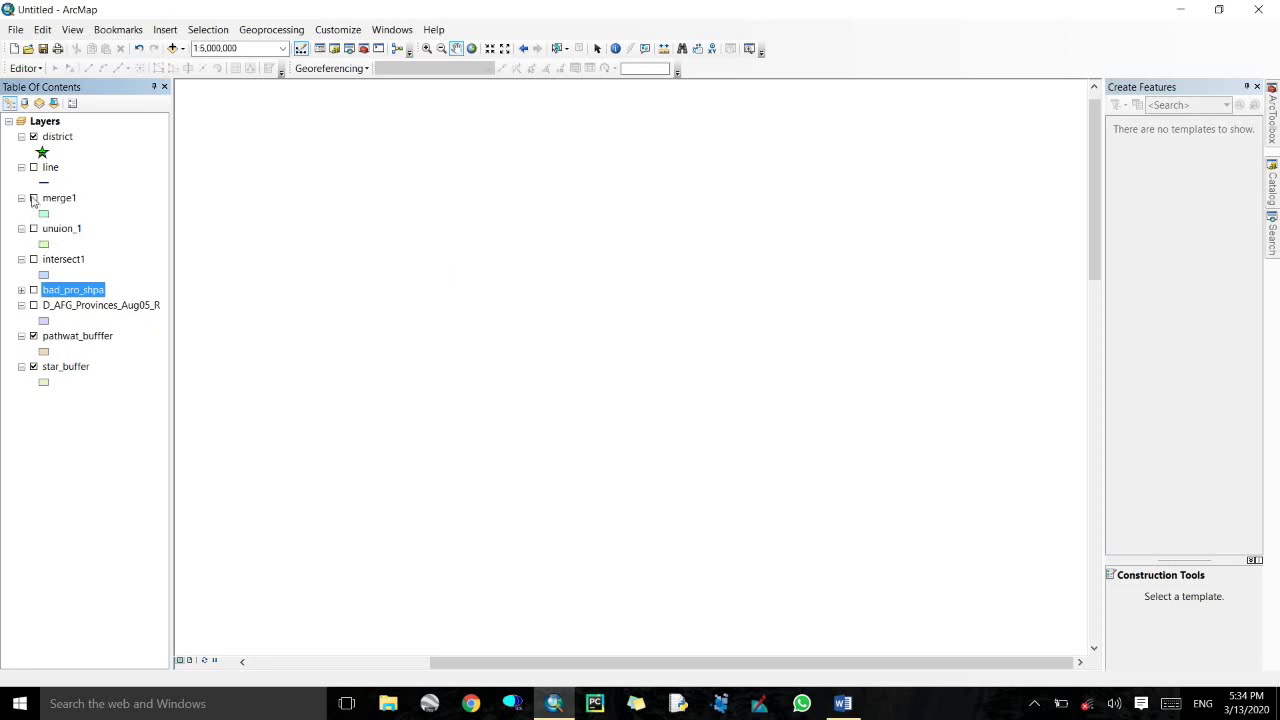
click(33, 198)
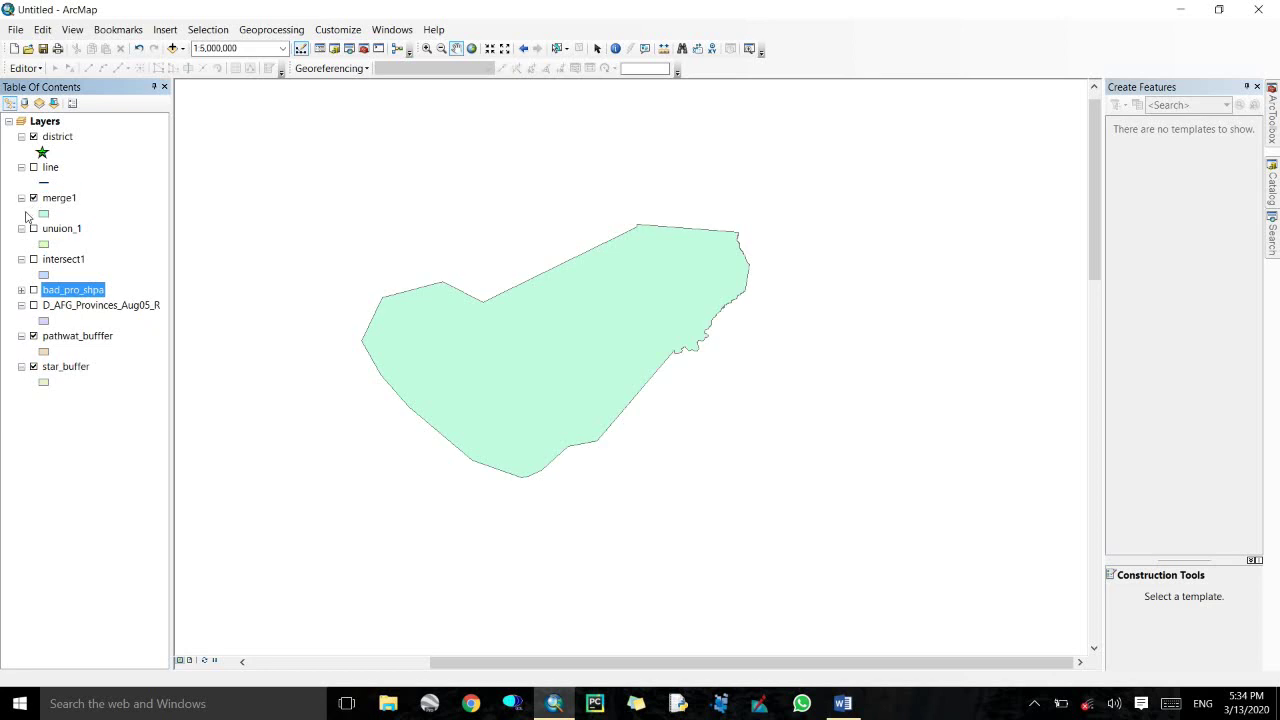
click(33, 198)
click(271, 29)
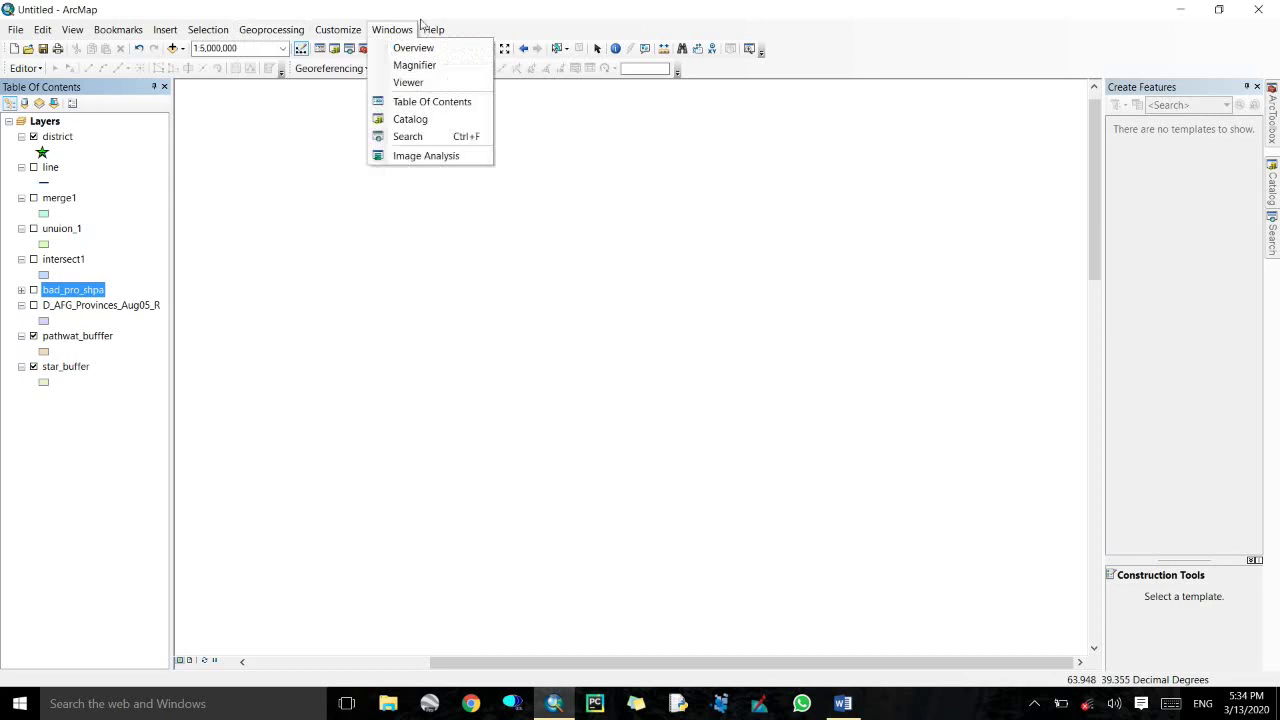
mouse_move(428, 30)
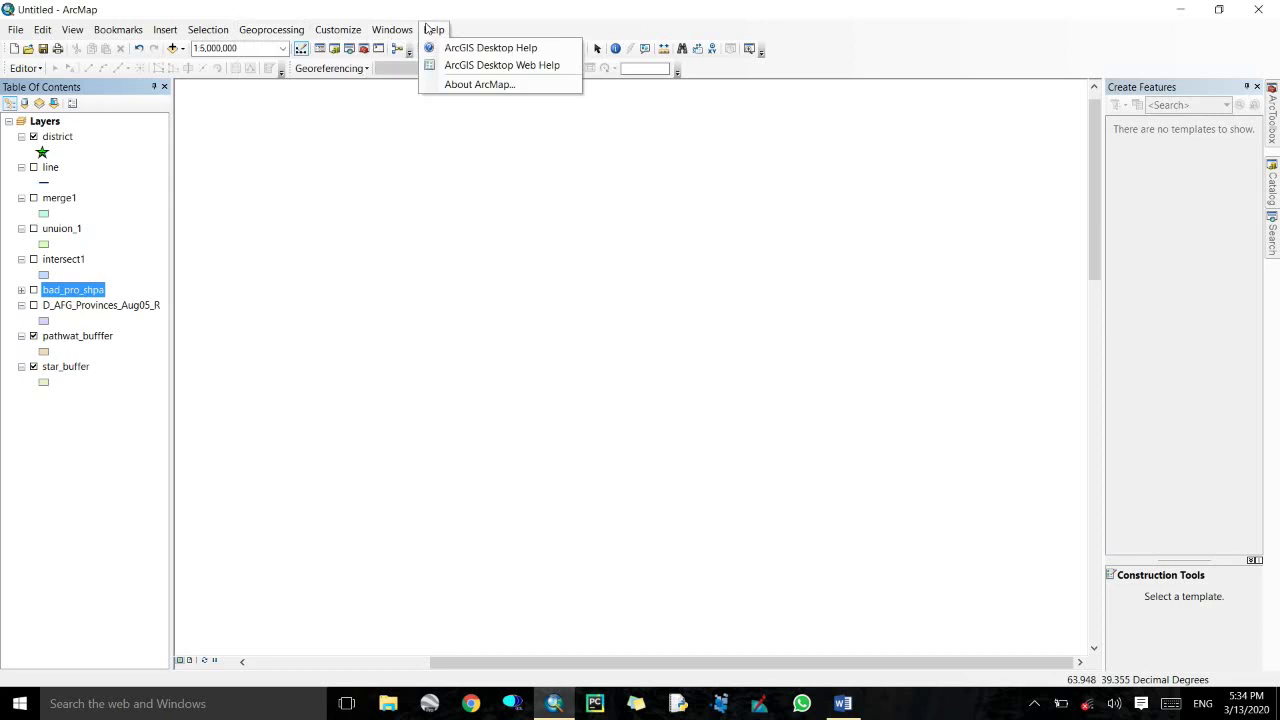
click(273, 32)
click(272, 36)
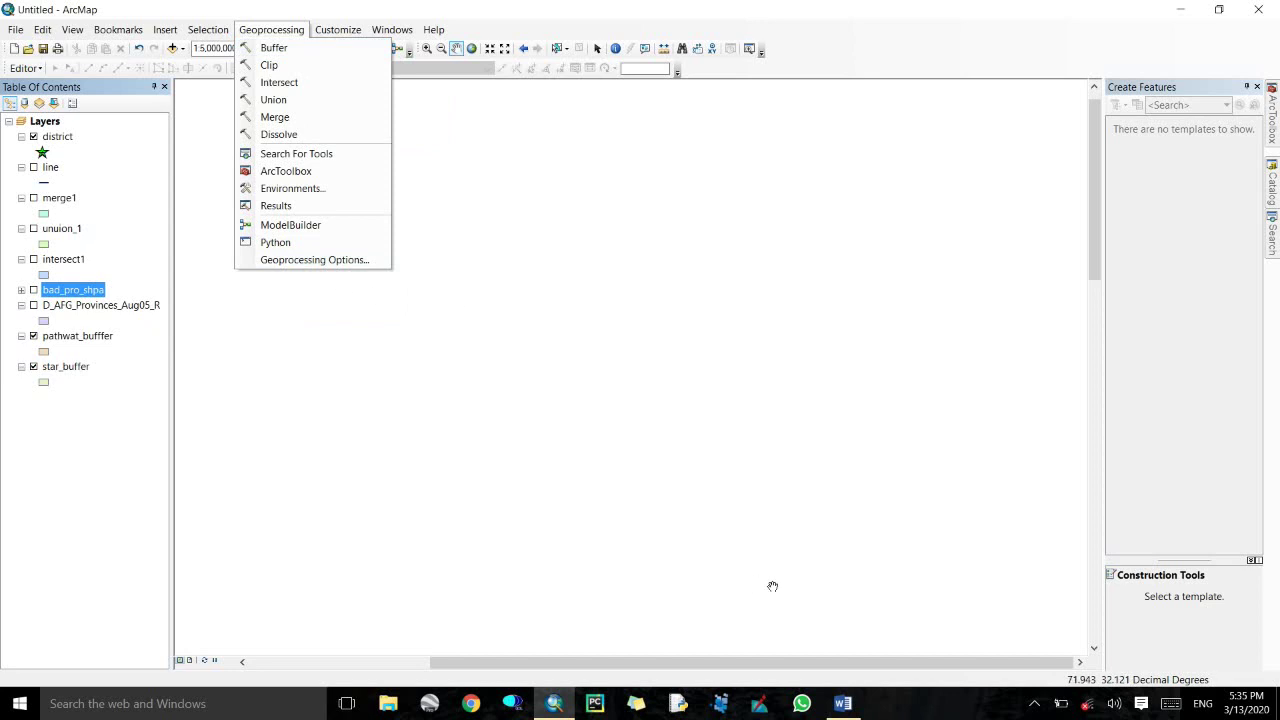
click(1035, 708)
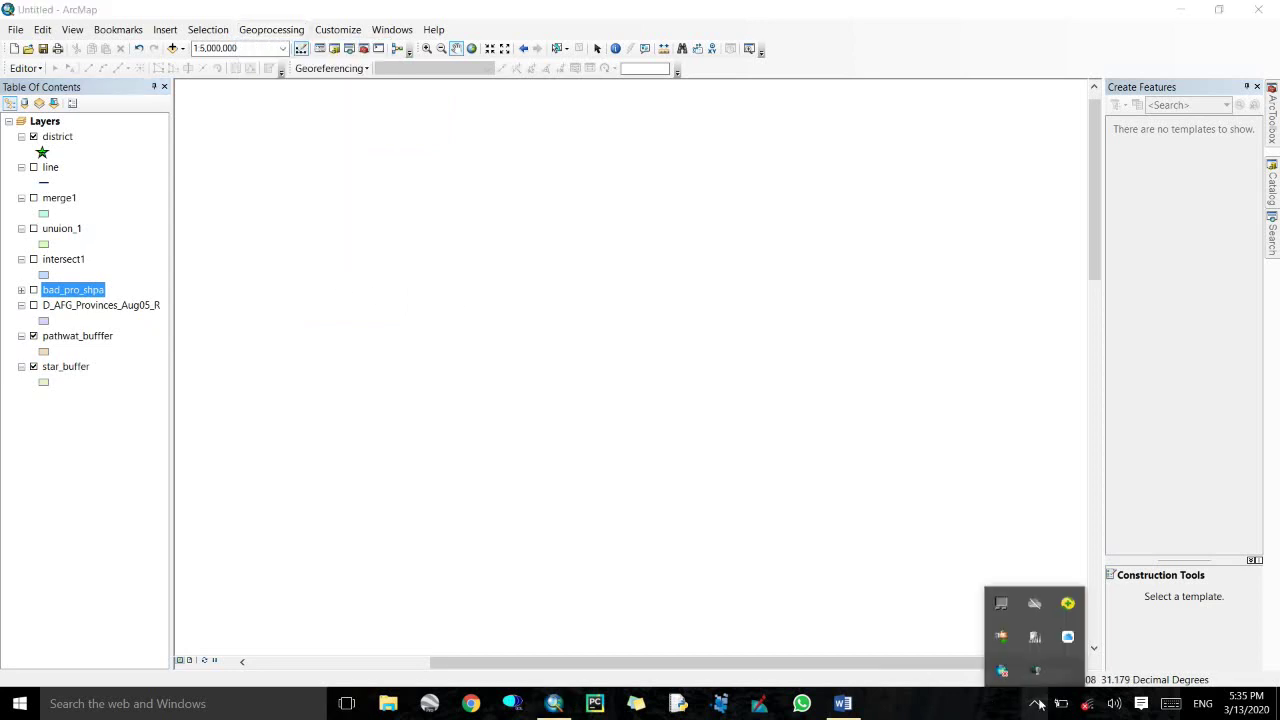
right_click(1034, 677)
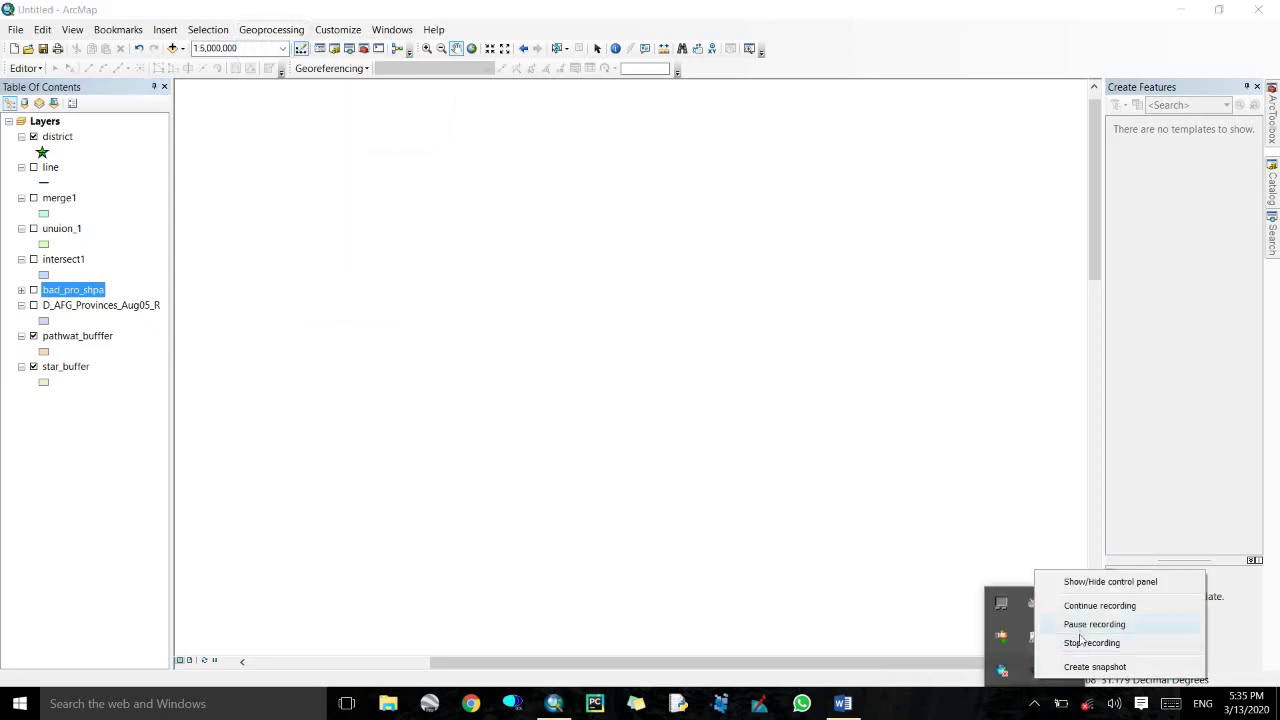
click(1090, 643)
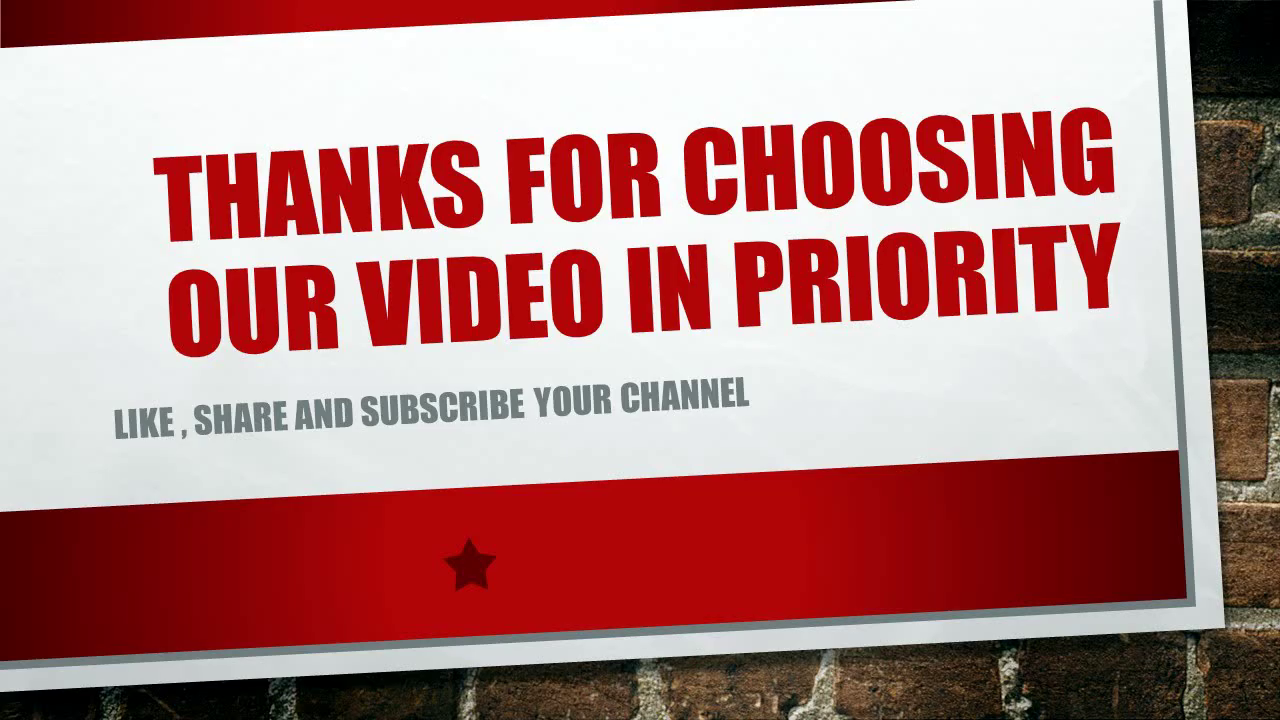